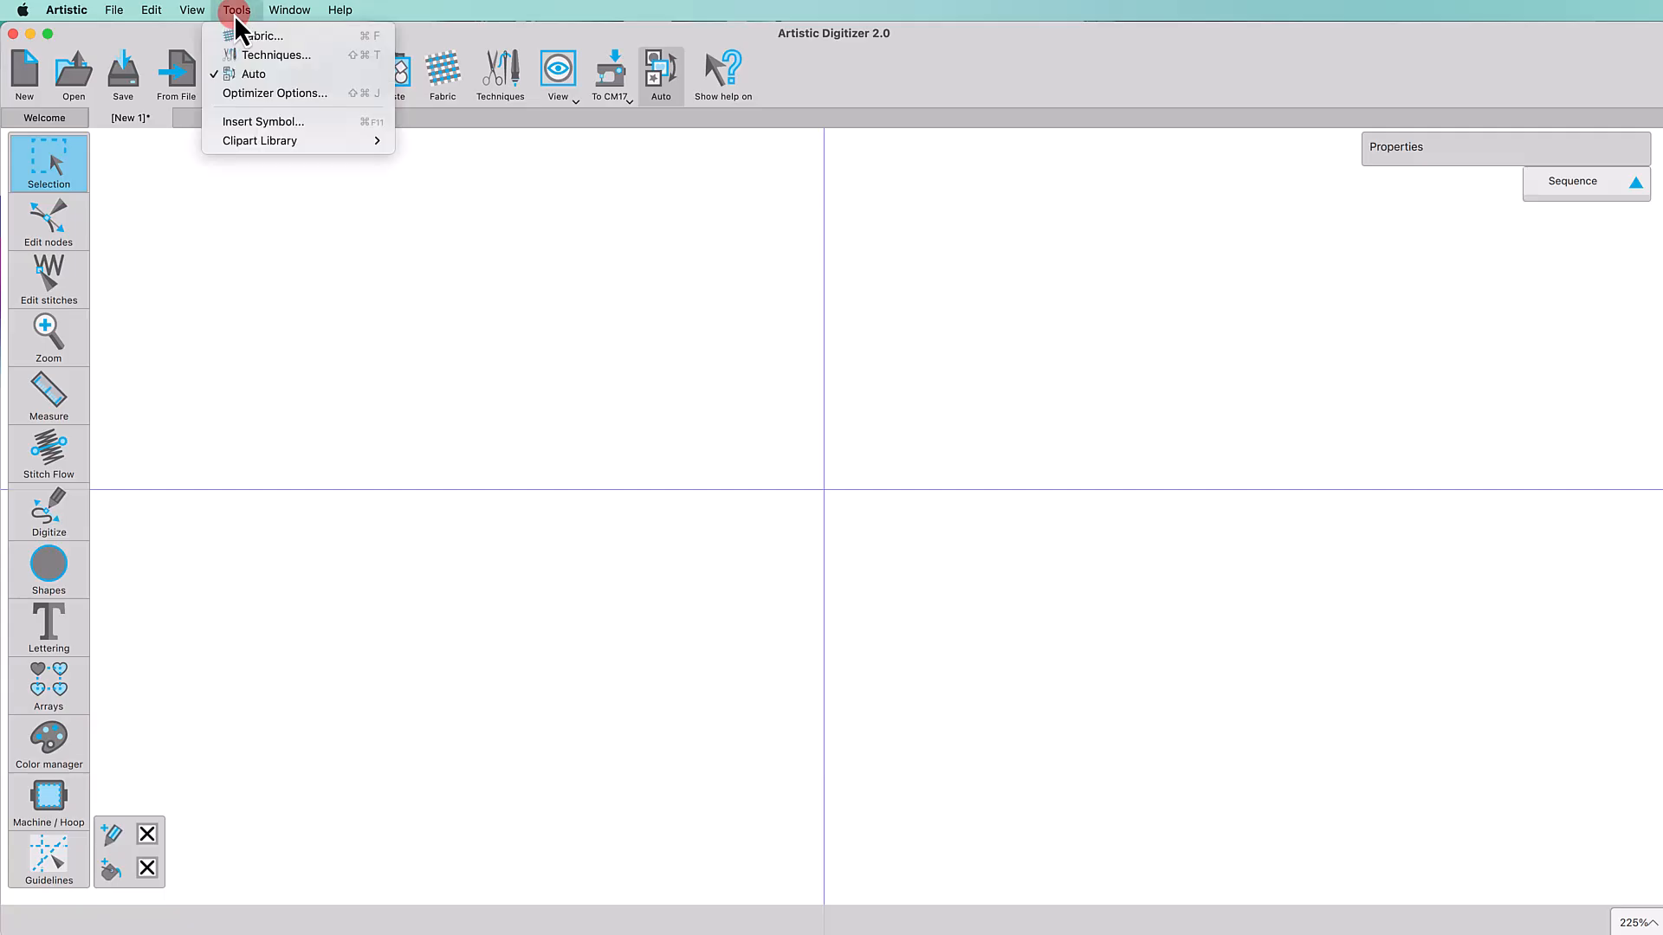
# Step: Insert the Floral40 design from the clipart library into the workspace at its original size
pyautogui.click(254, 141)
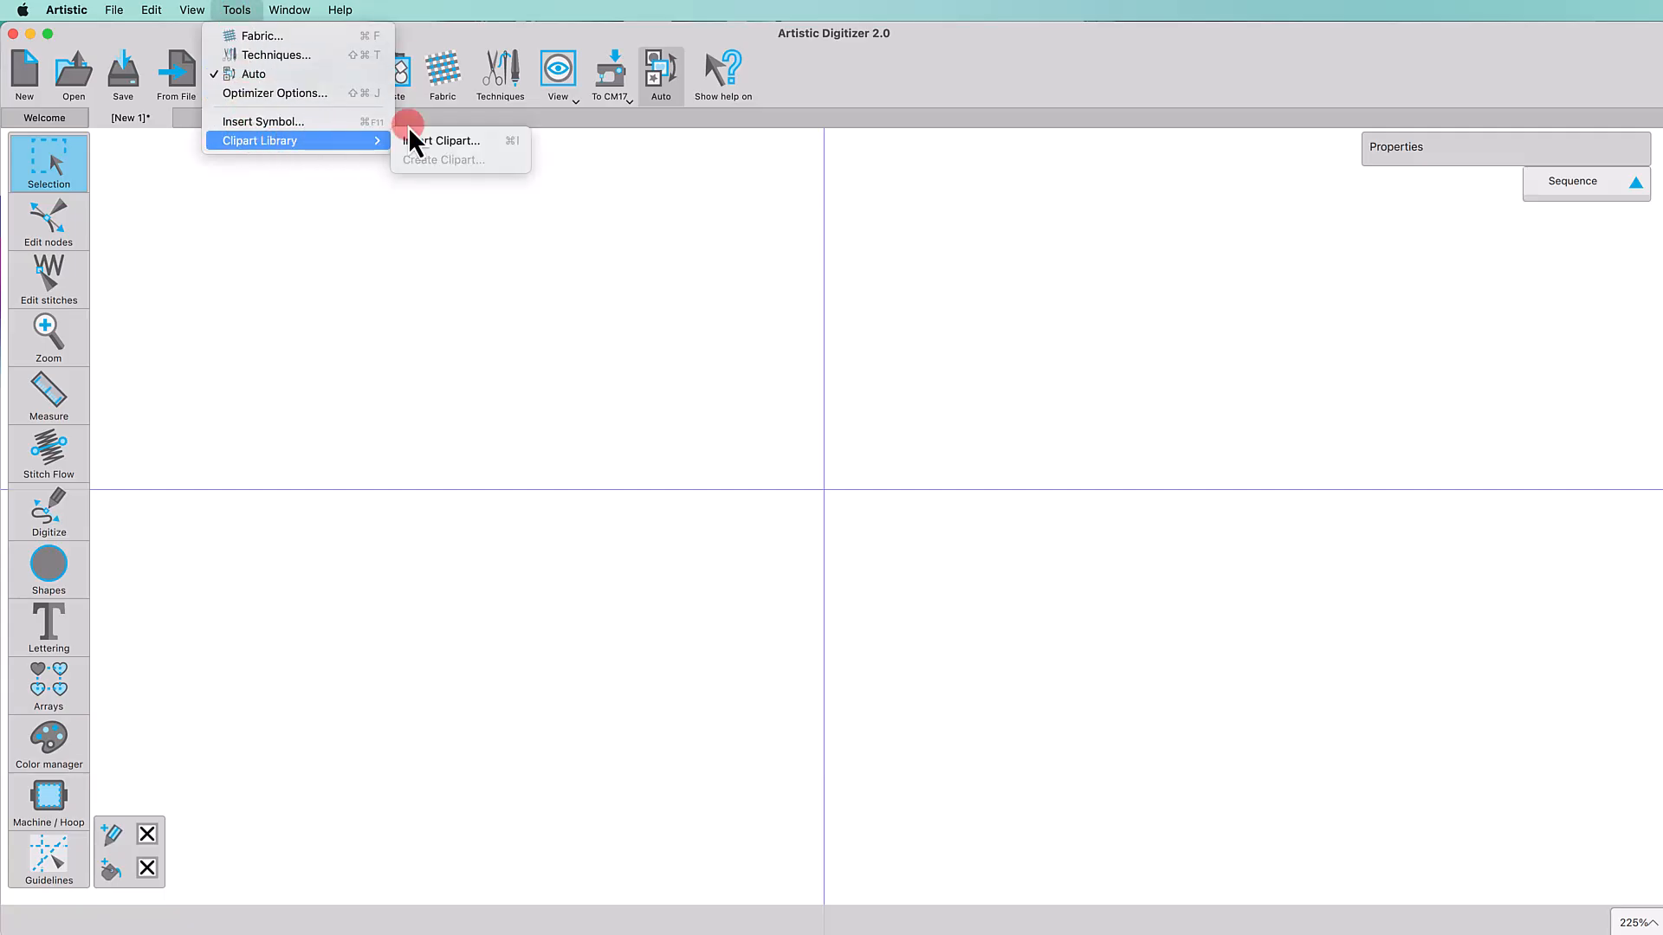
pyautogui.click(424, 141)
pyautogui.write('fl')
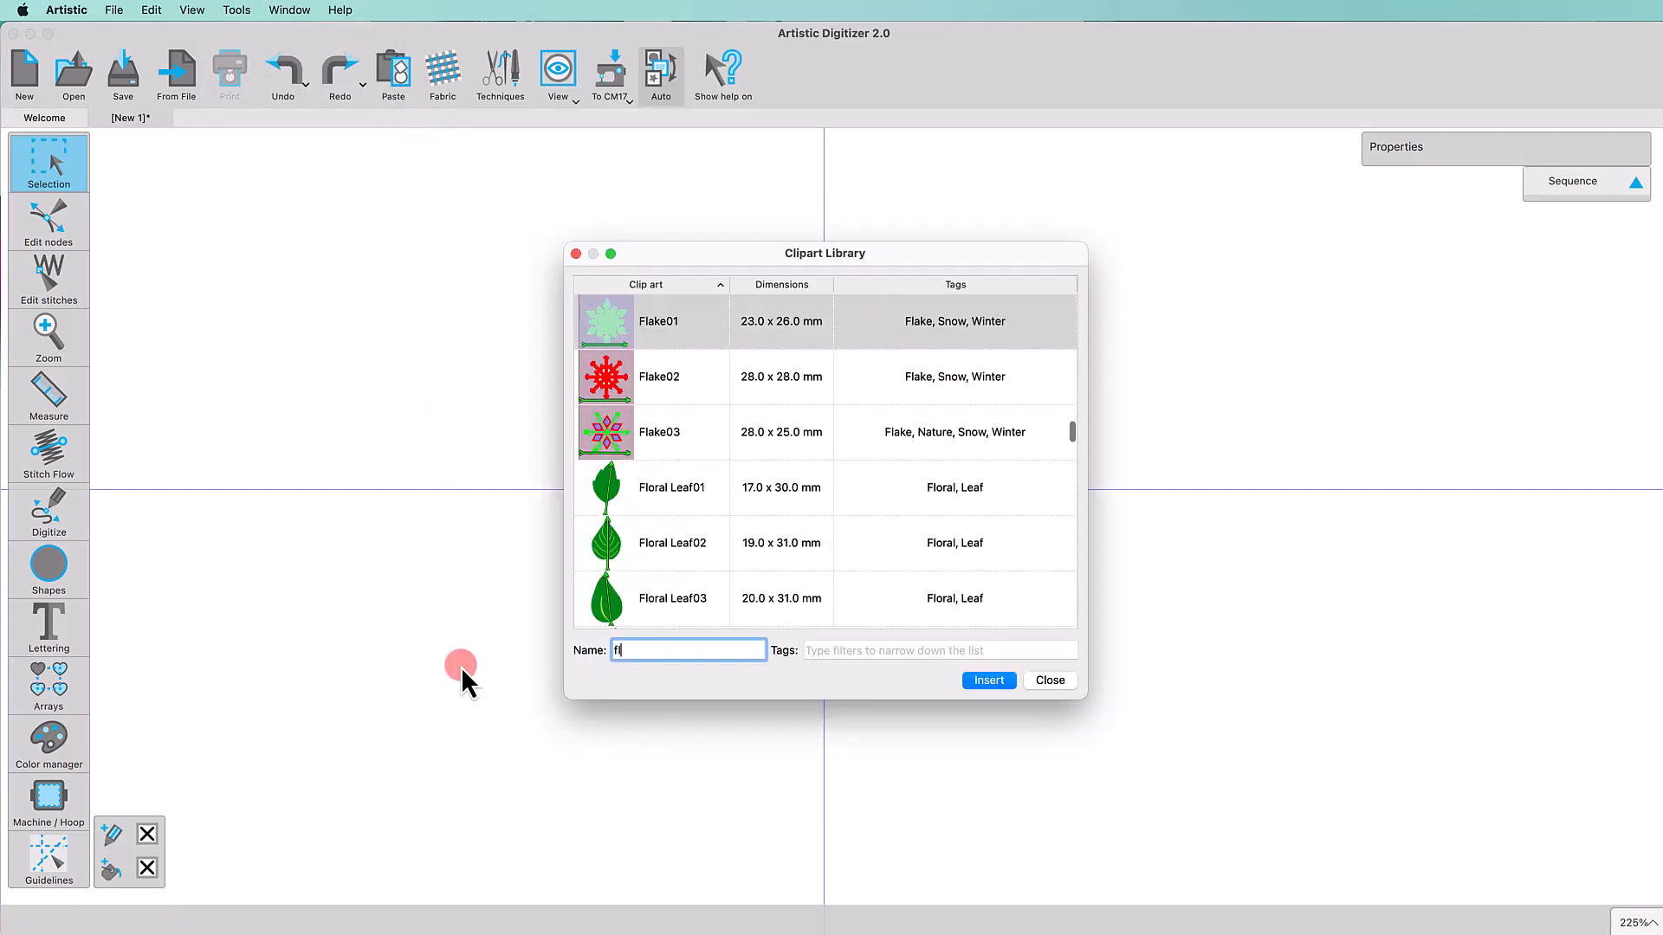
pyautogui.write('oral40')
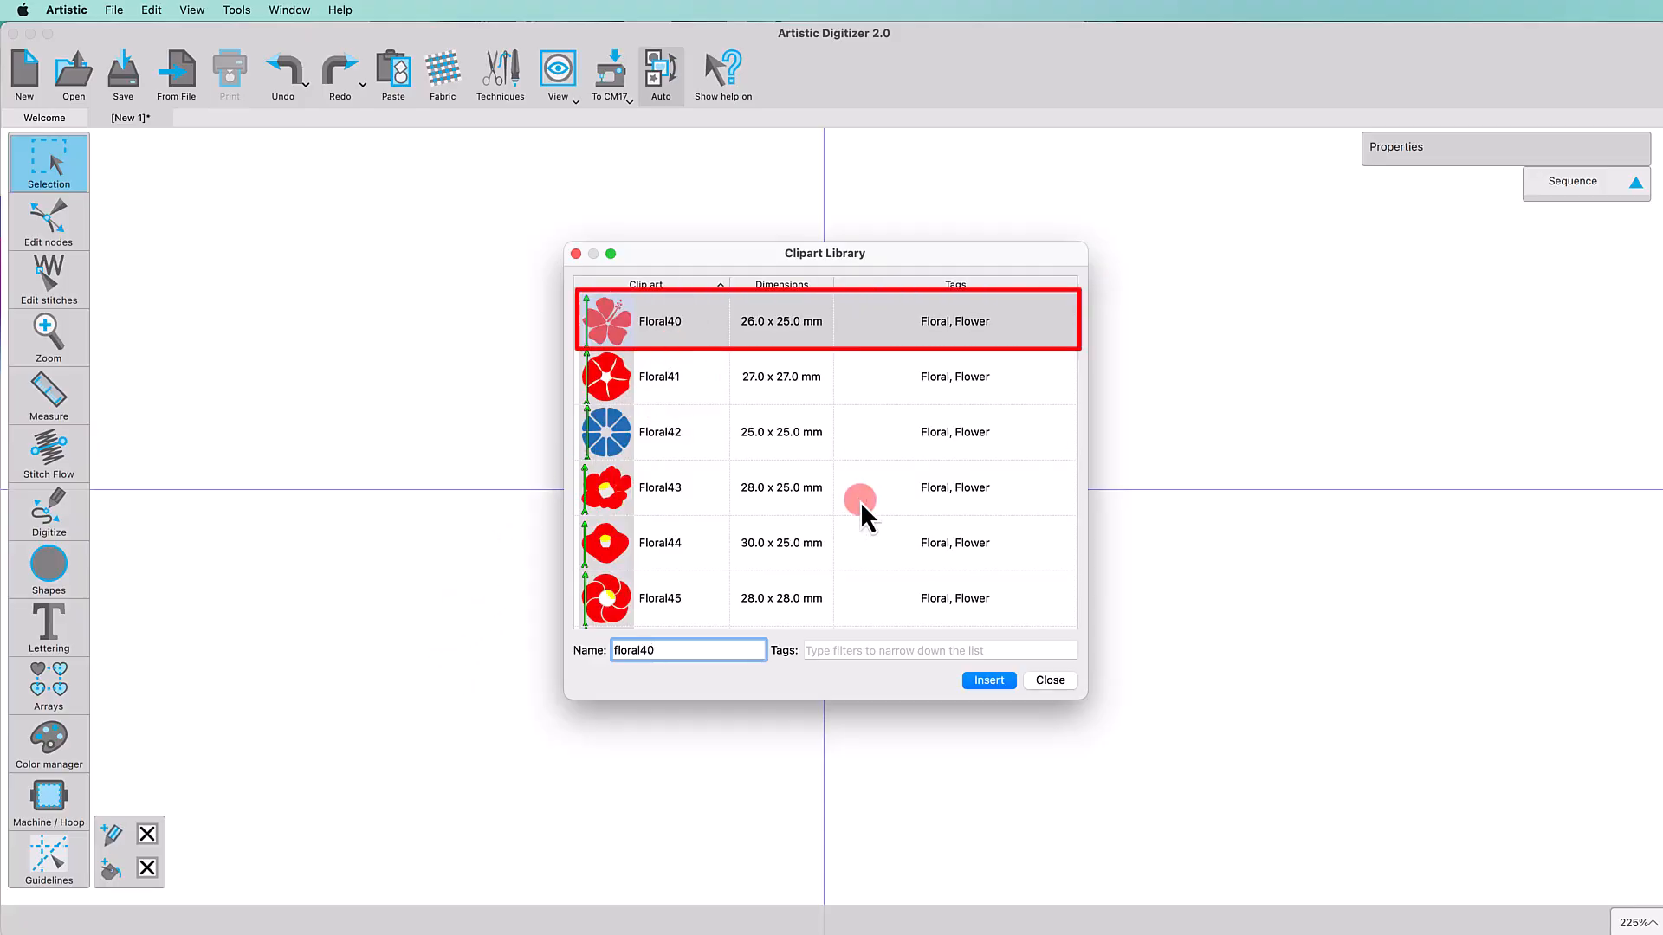
pyautogui.click(988, 681)
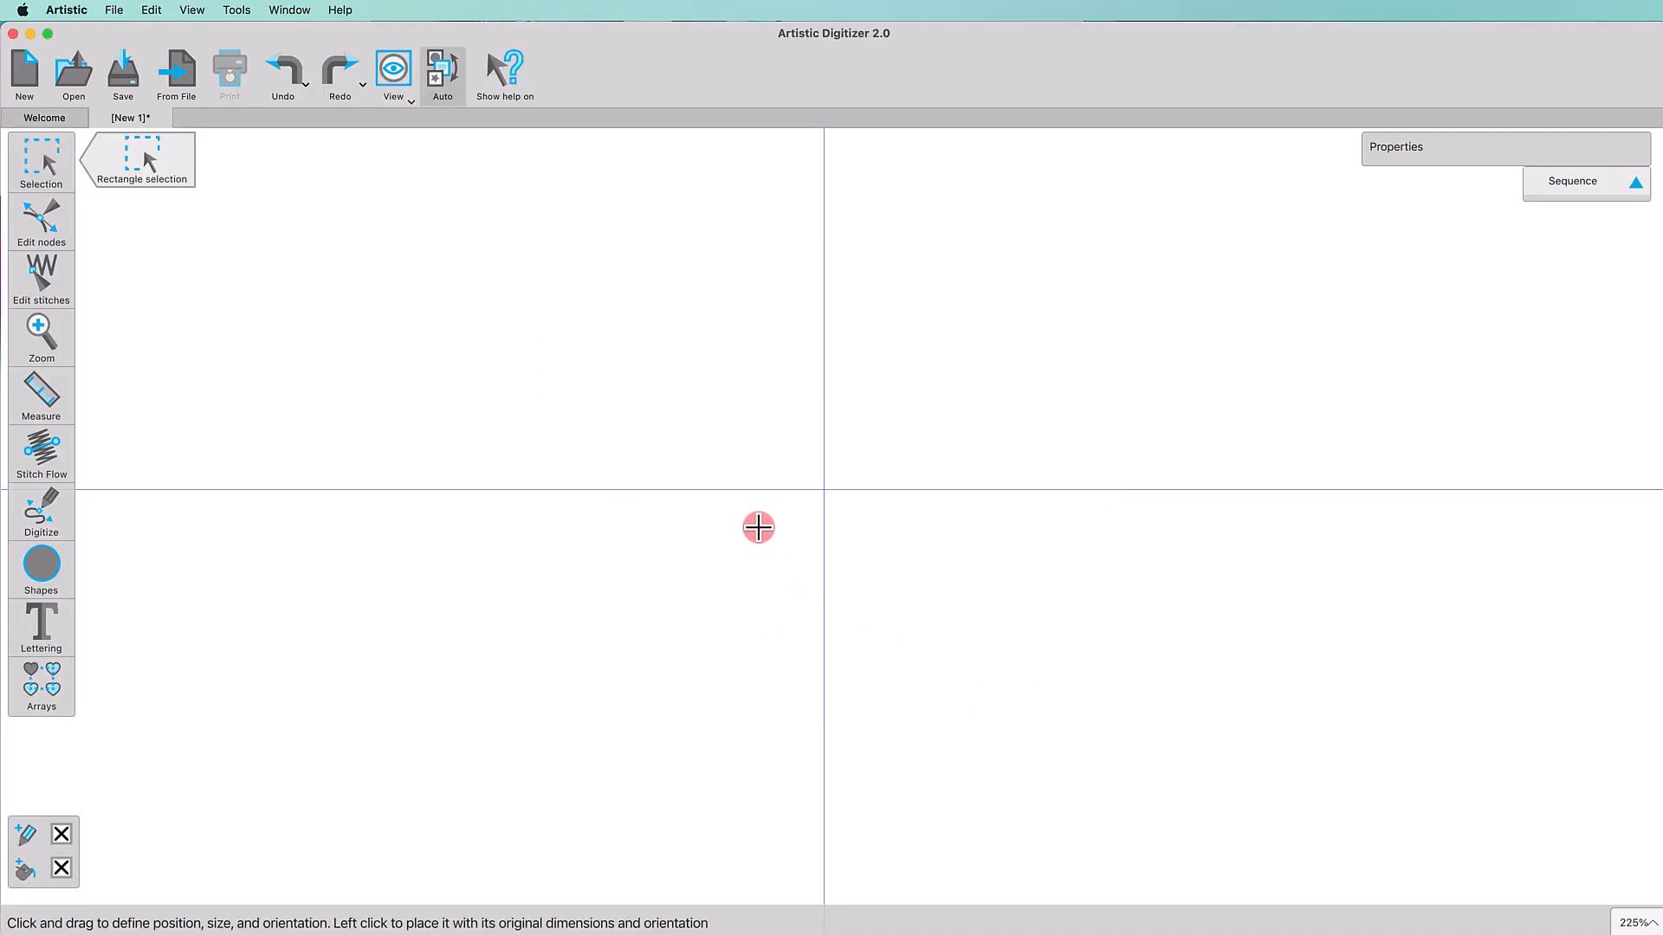
pyautogui.click(758, 529)
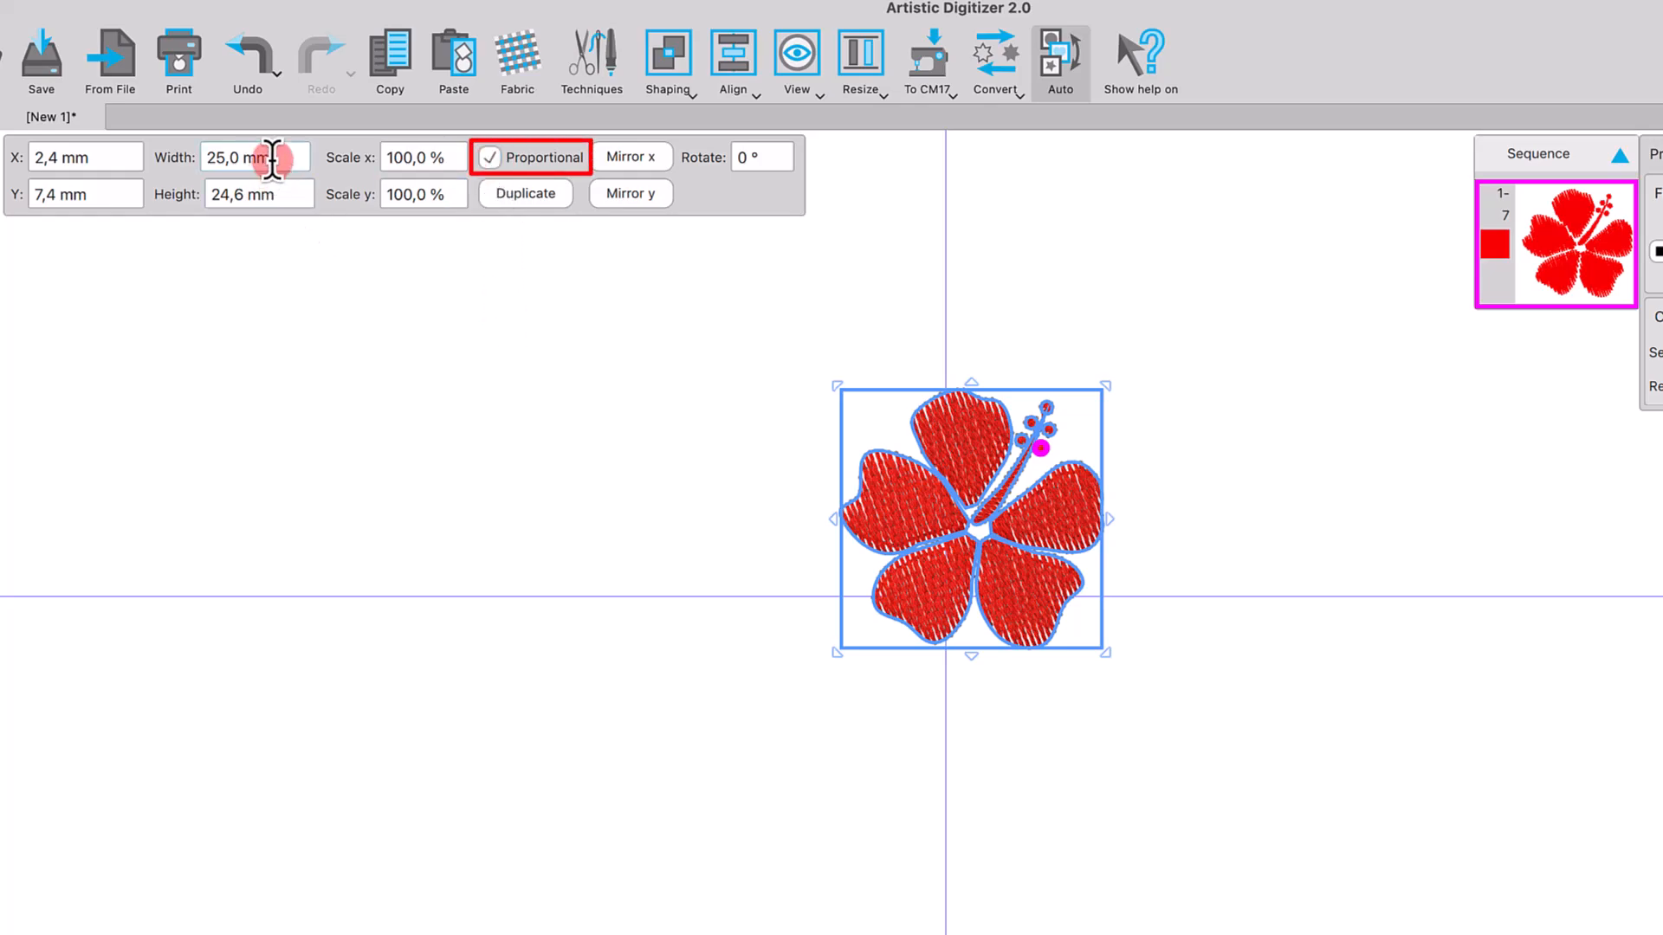
# Step: Set the flower's width to 70 mm with proportional scaling and position it at X 0, Y 0
pyautogui.click(271, 159)
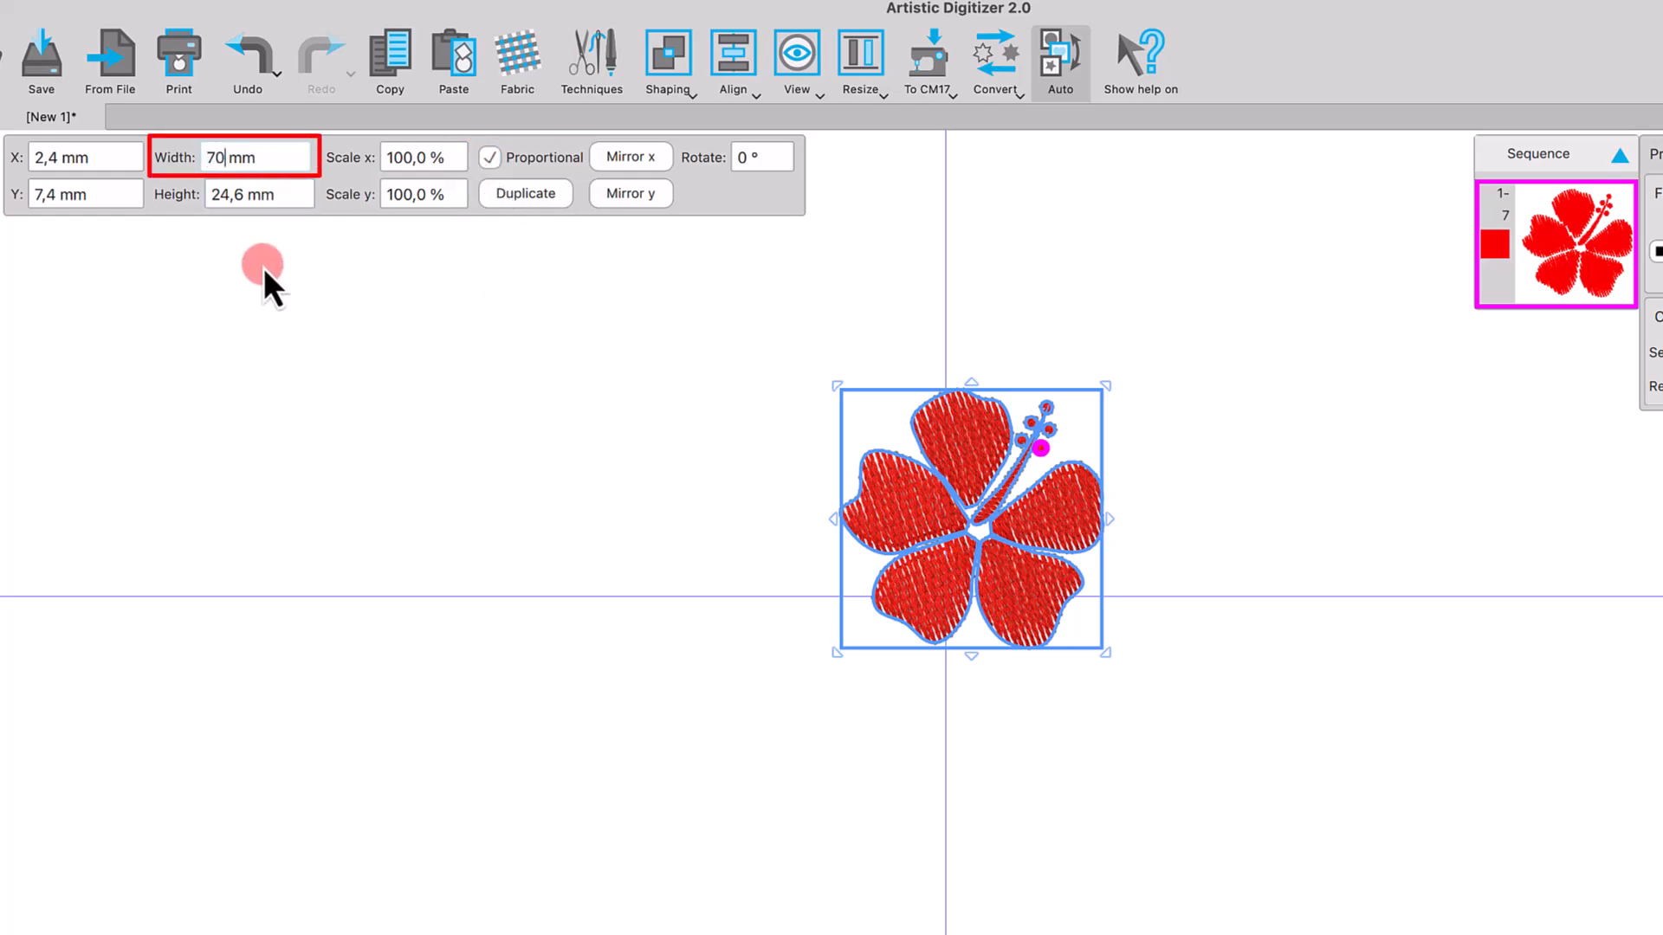
pyautogui.write('70')
pyautogui.press('Return')
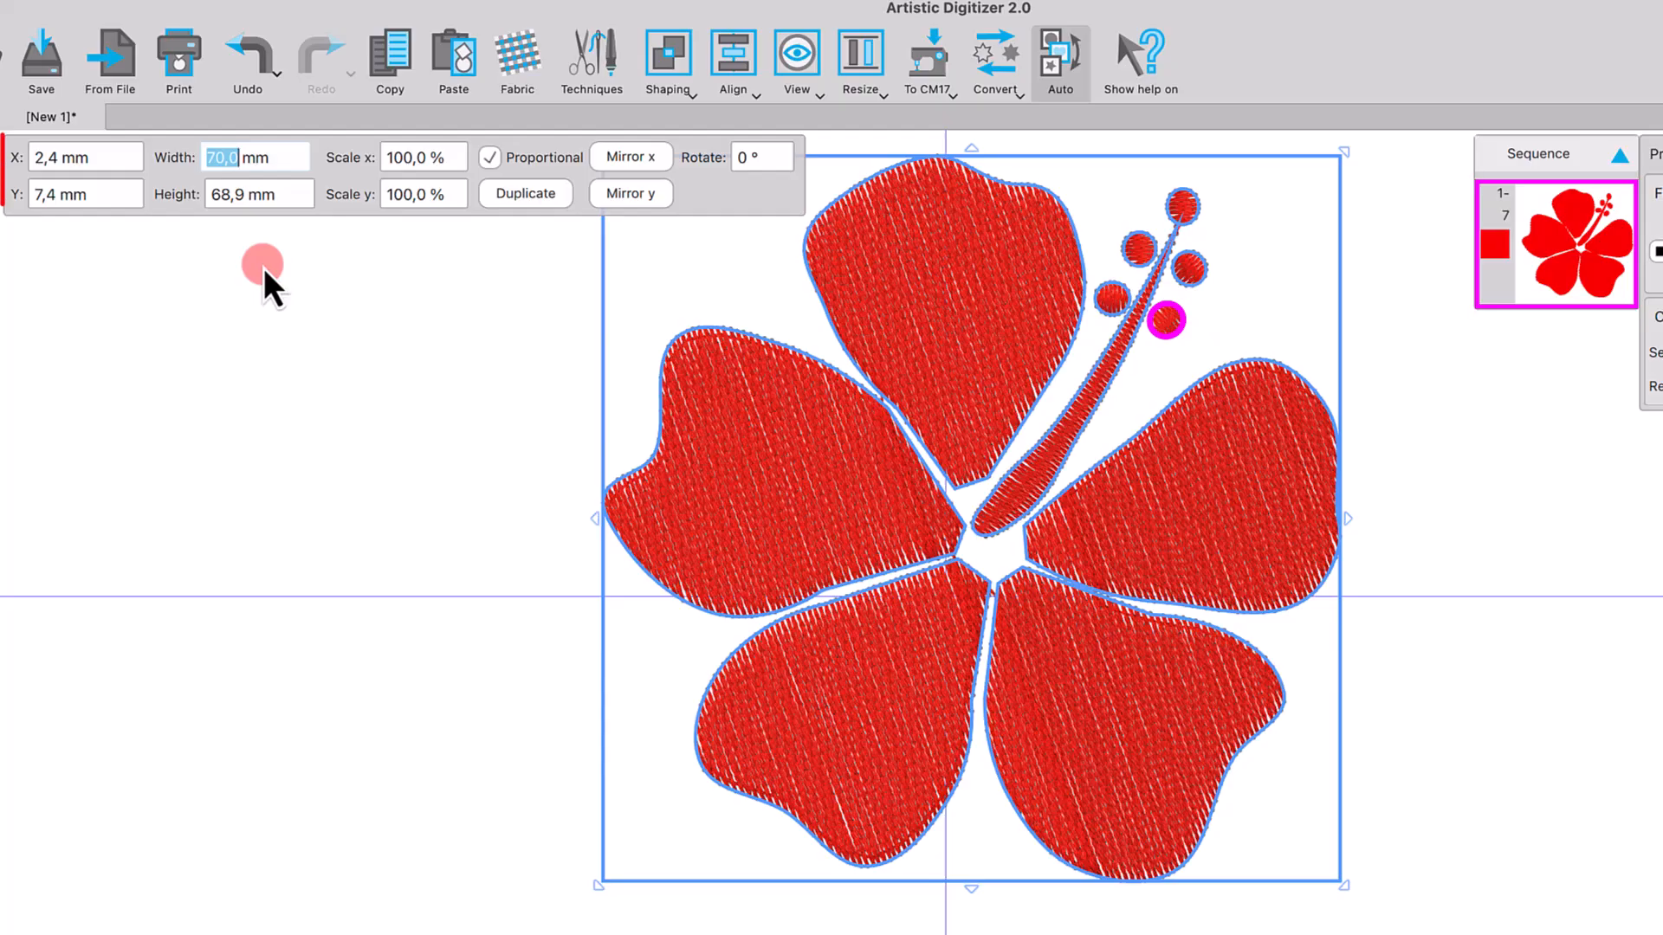
pyautogui.click(65, 159)
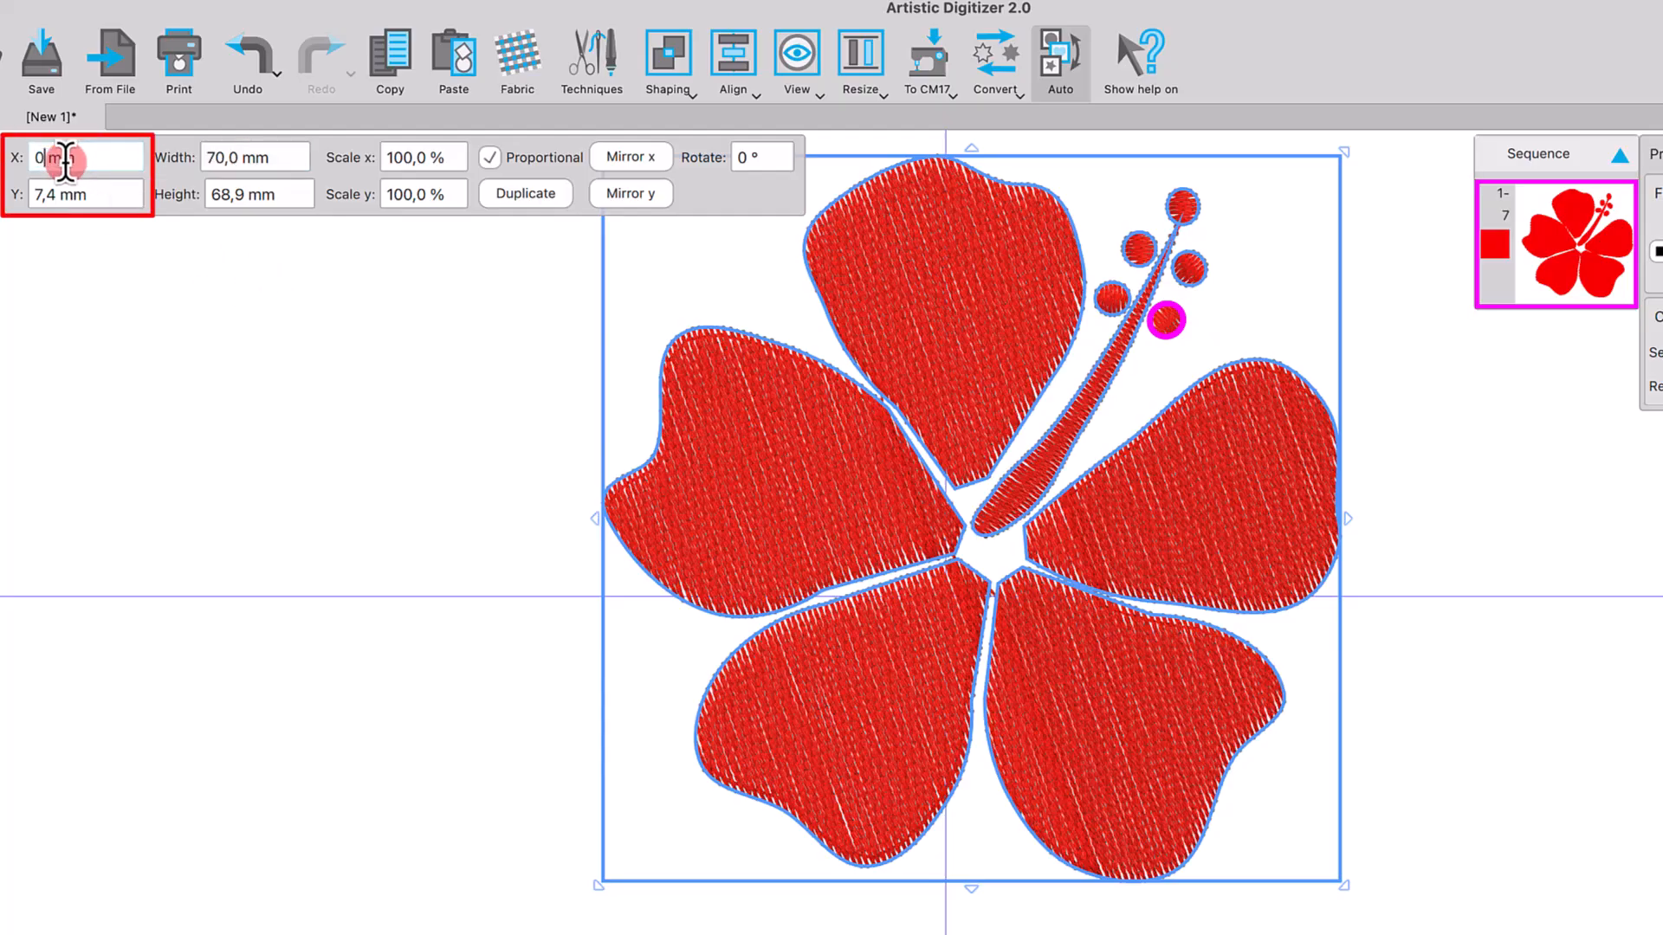
pyautogui.write('0')
pyautogui.press('Tab')
pyautogui.write('0')
pyautogui.press('Return')
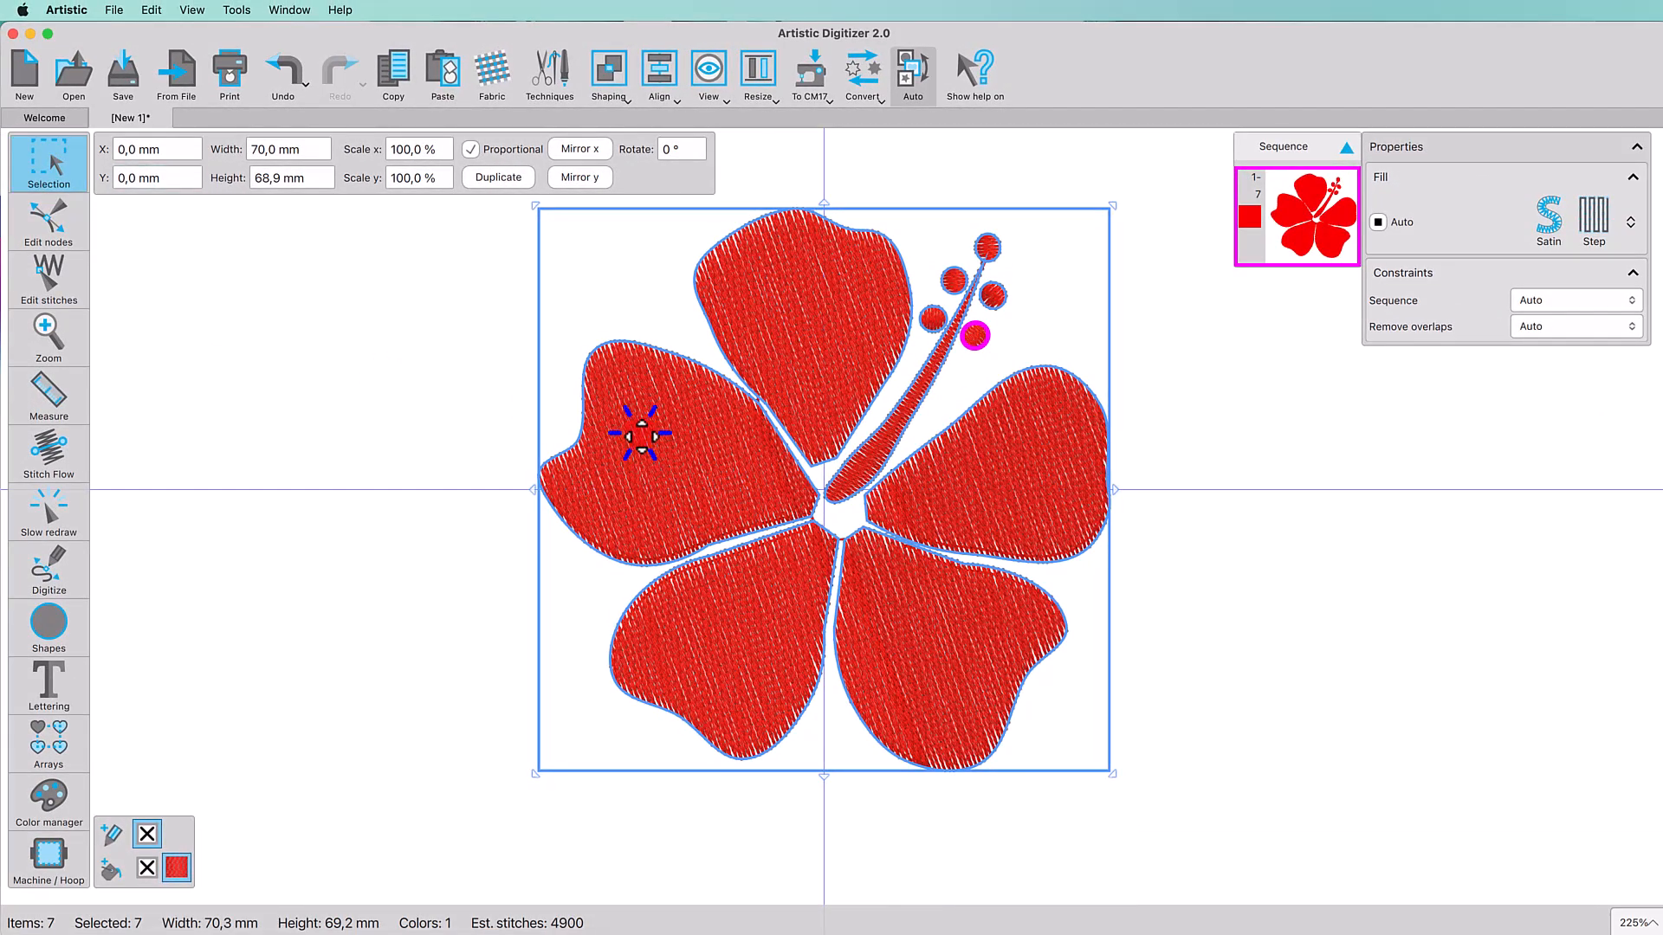
# Step: Ungroup the flower so its petals and stamen are separate objects, and clear the selection
pyautogui.rightClick(642, 436)
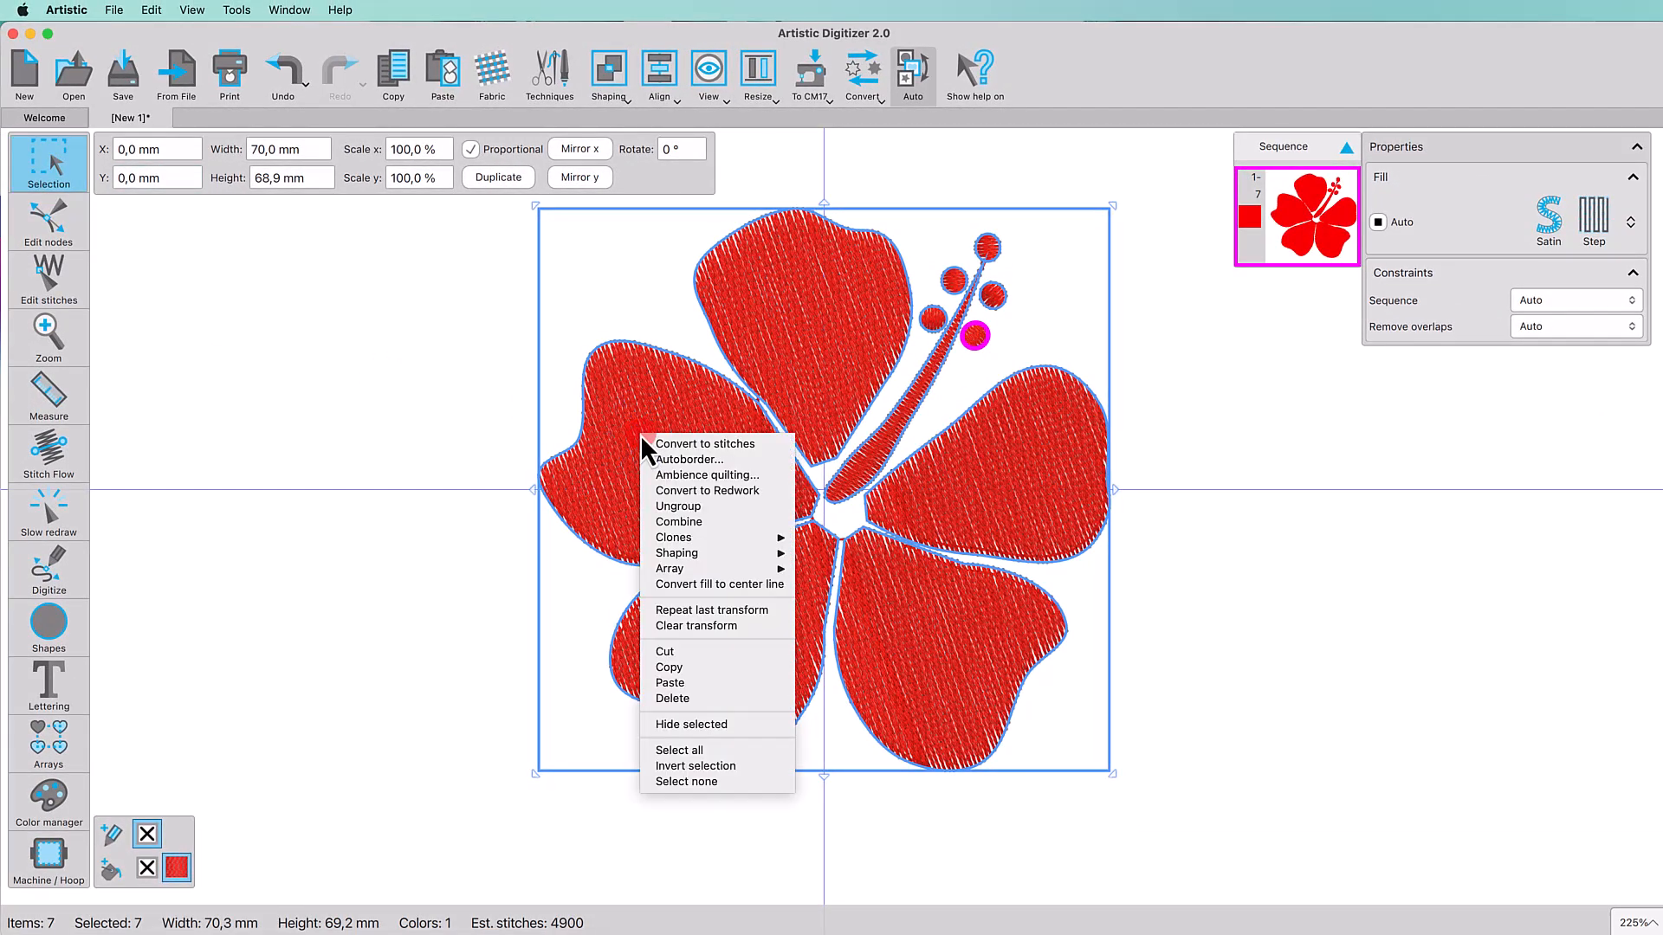
pyautogui.click(697, 507)
pyautogui.click(451, 550)
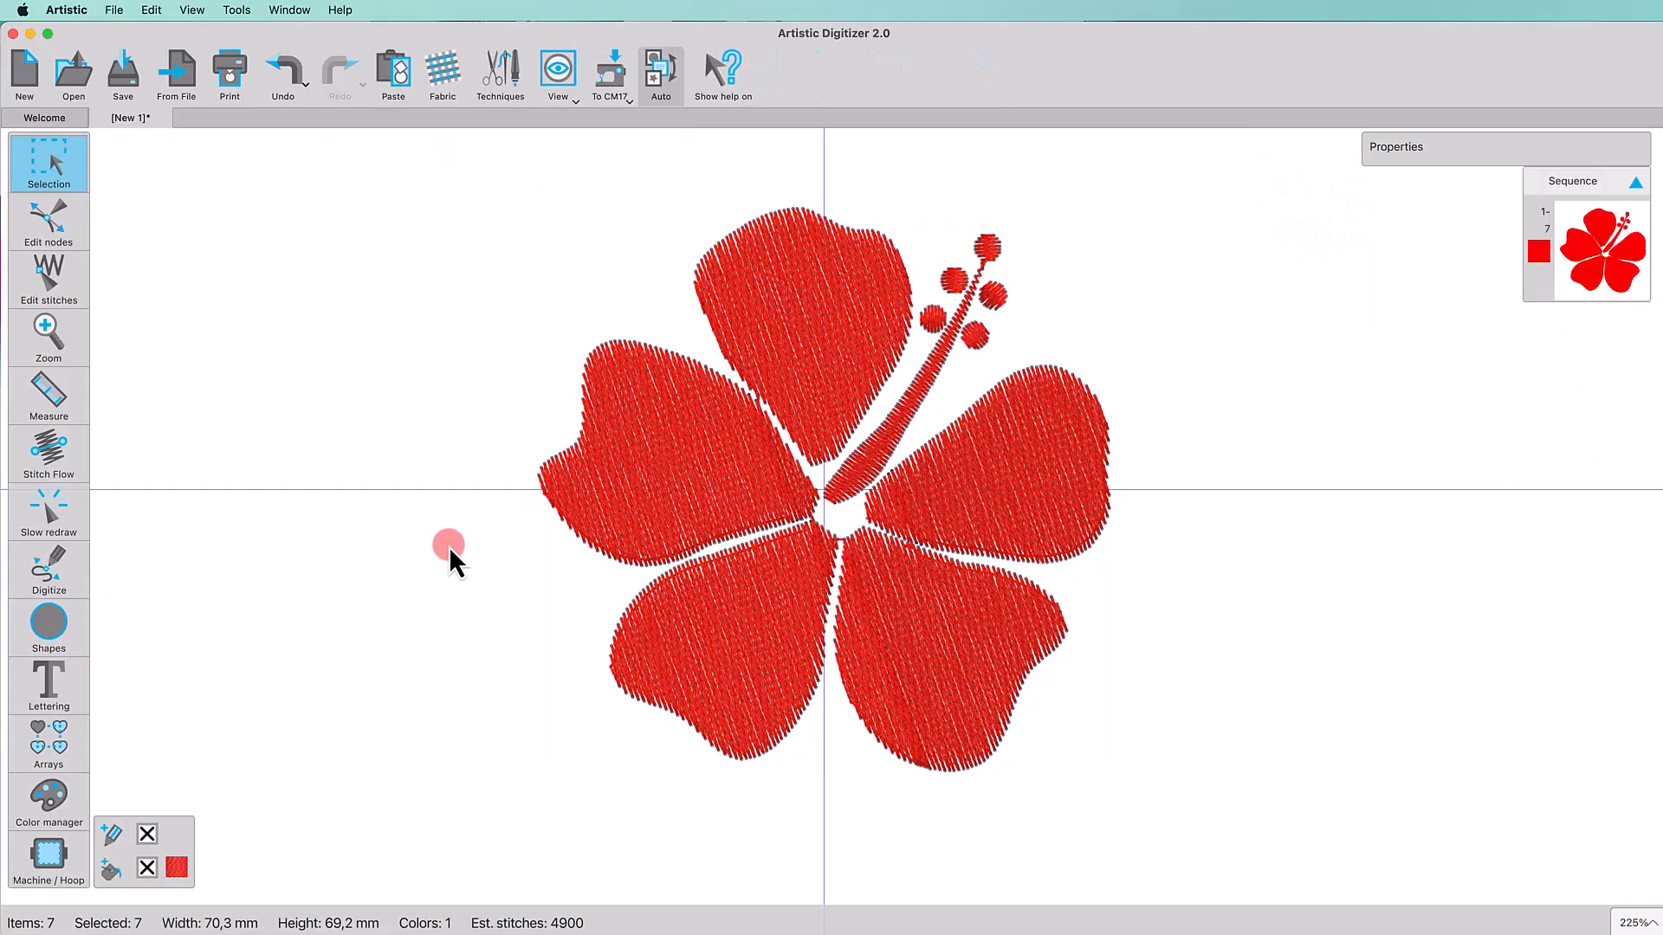
# Step: Create an autoborder around the petals: to the outside, distance 1 mm, Remove holes enabled, type Running
pyautogui.click(667, 487)
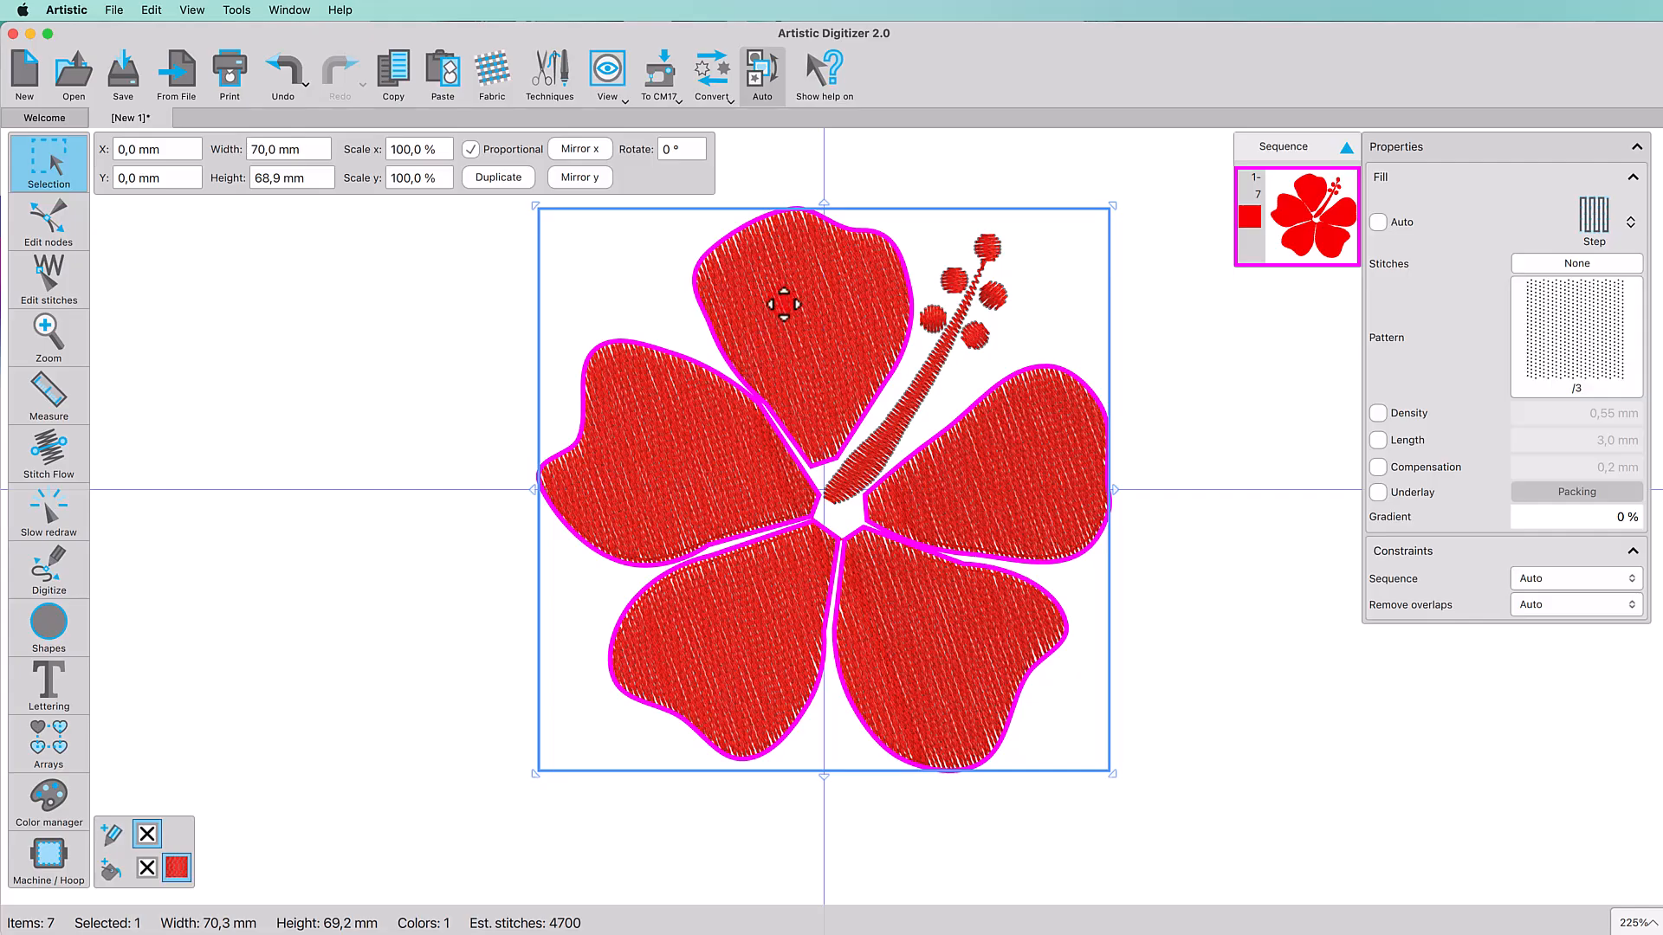
pyautogui.rightClick(784, 303)
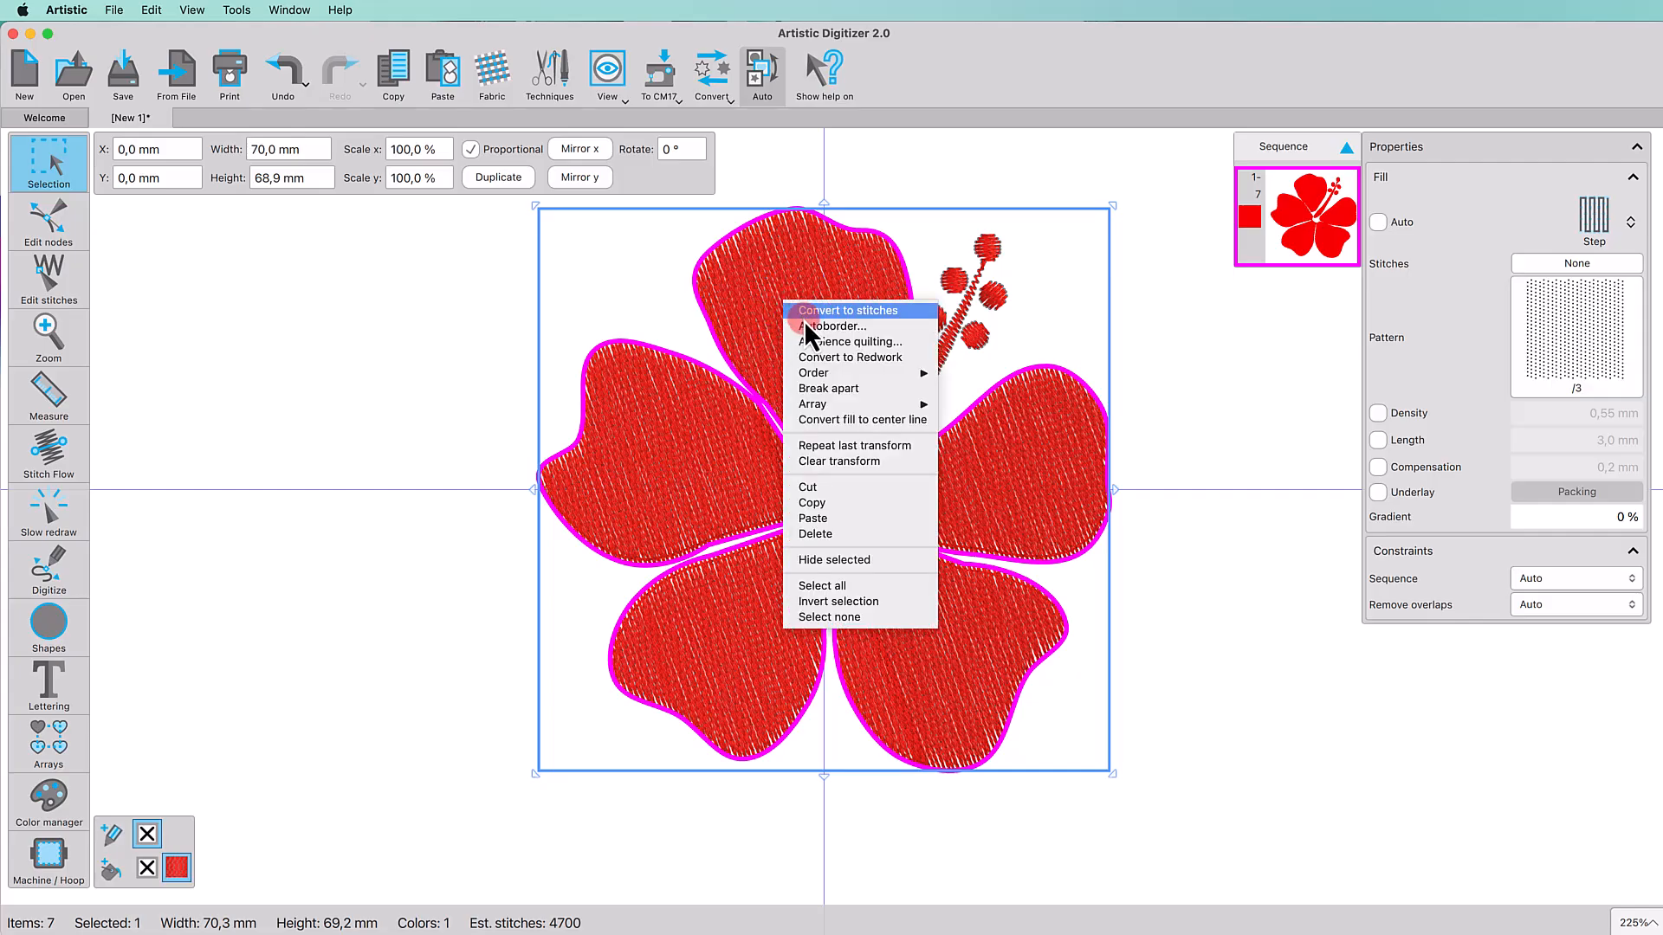
pyautogui.click(806, 327)
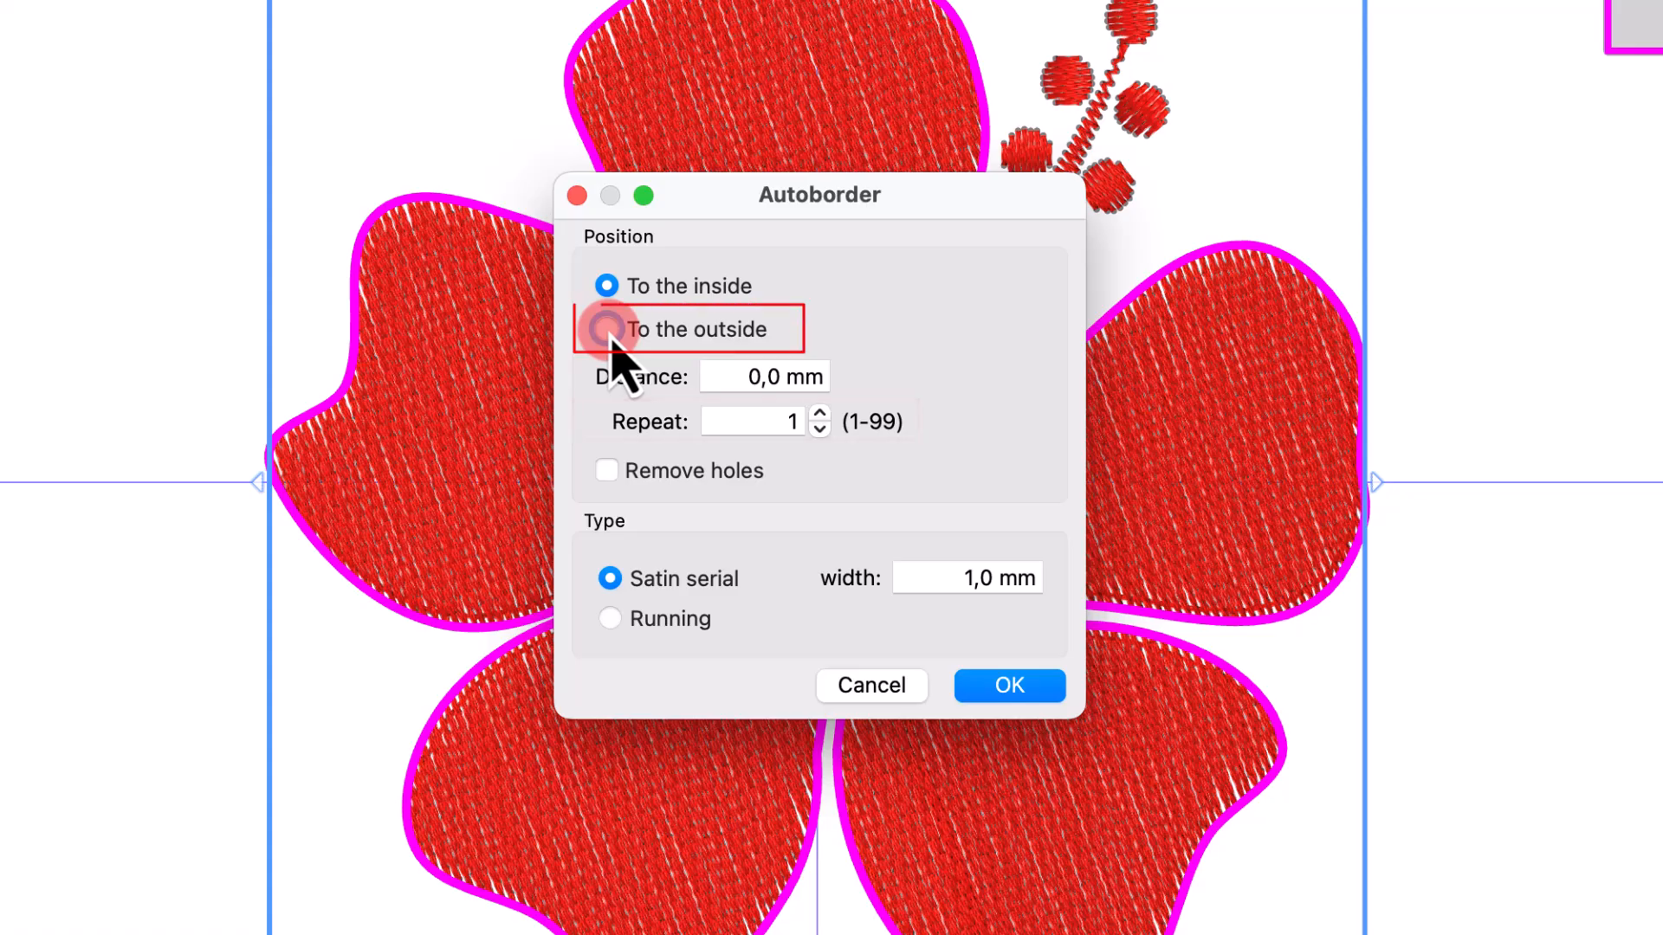
pyautogui.click(608, 331)
pyautogui.click(745, 374)
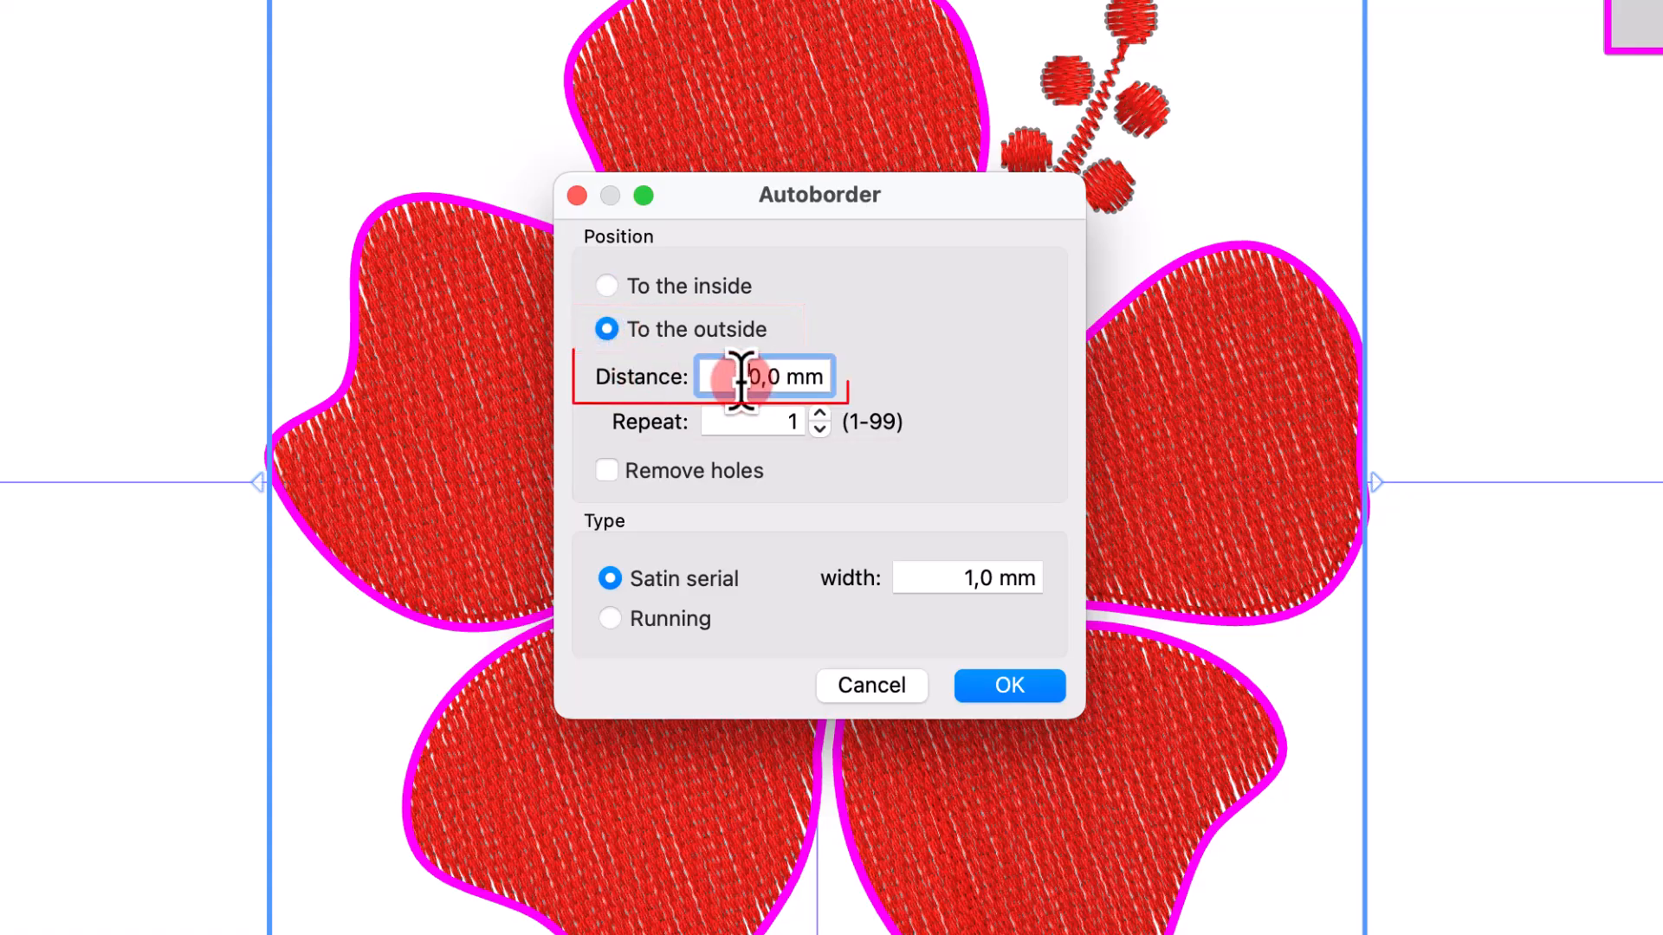
pyautogui.write('1')
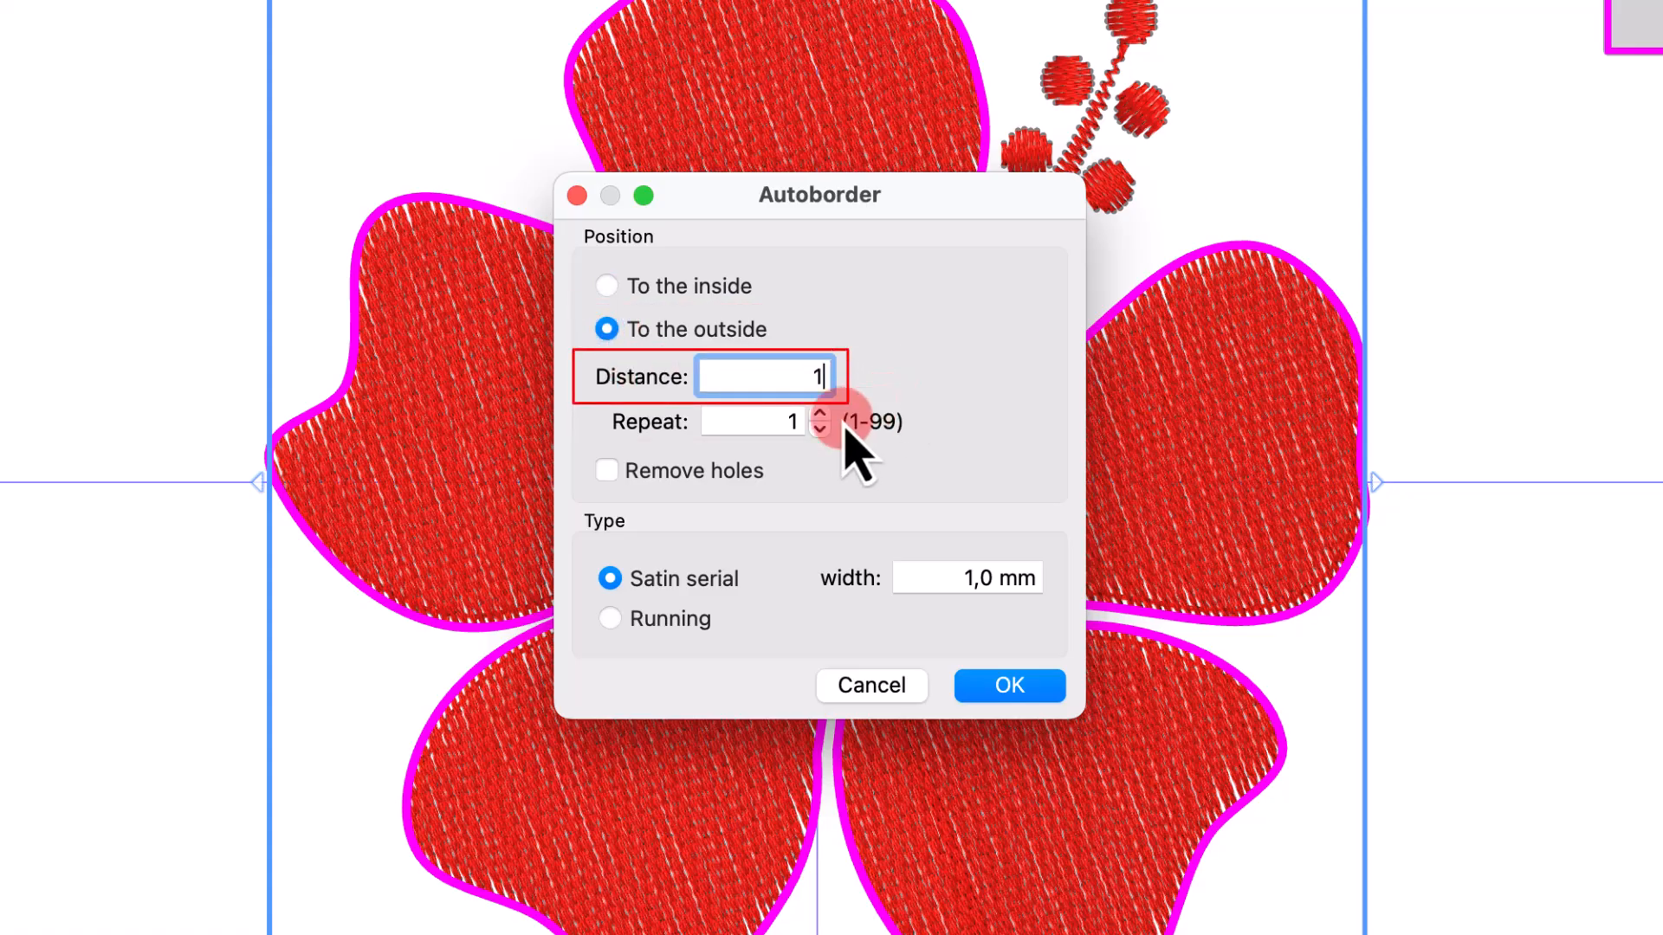
pyautogui.click(617, 481)
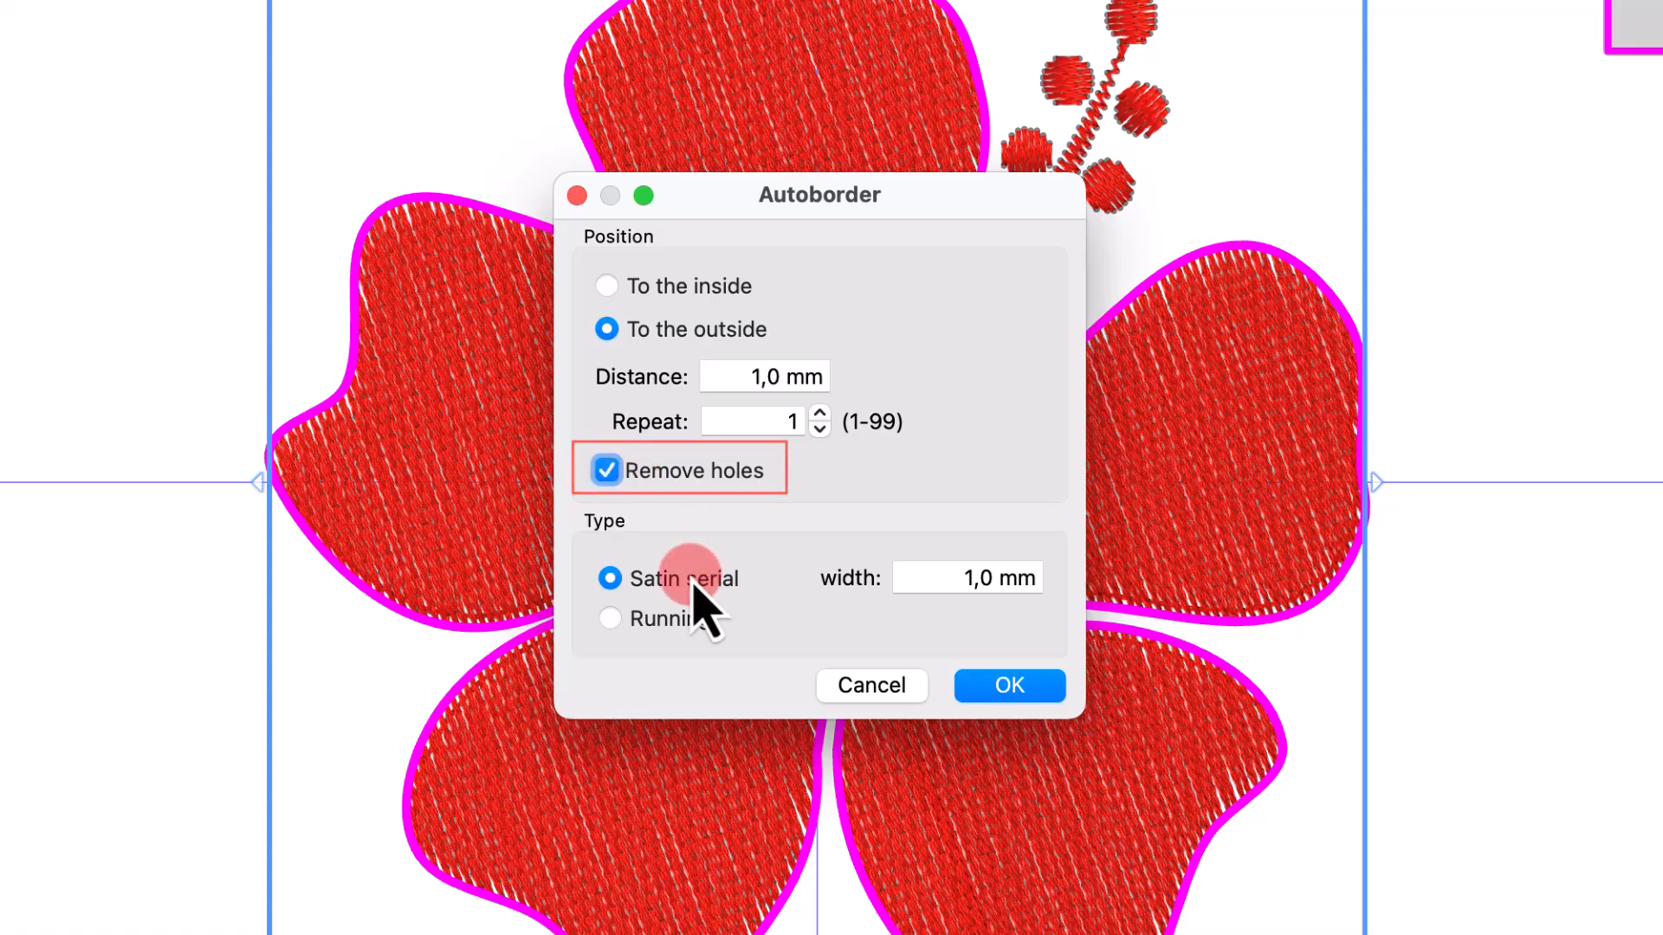
pyautogui.click(674, 620)
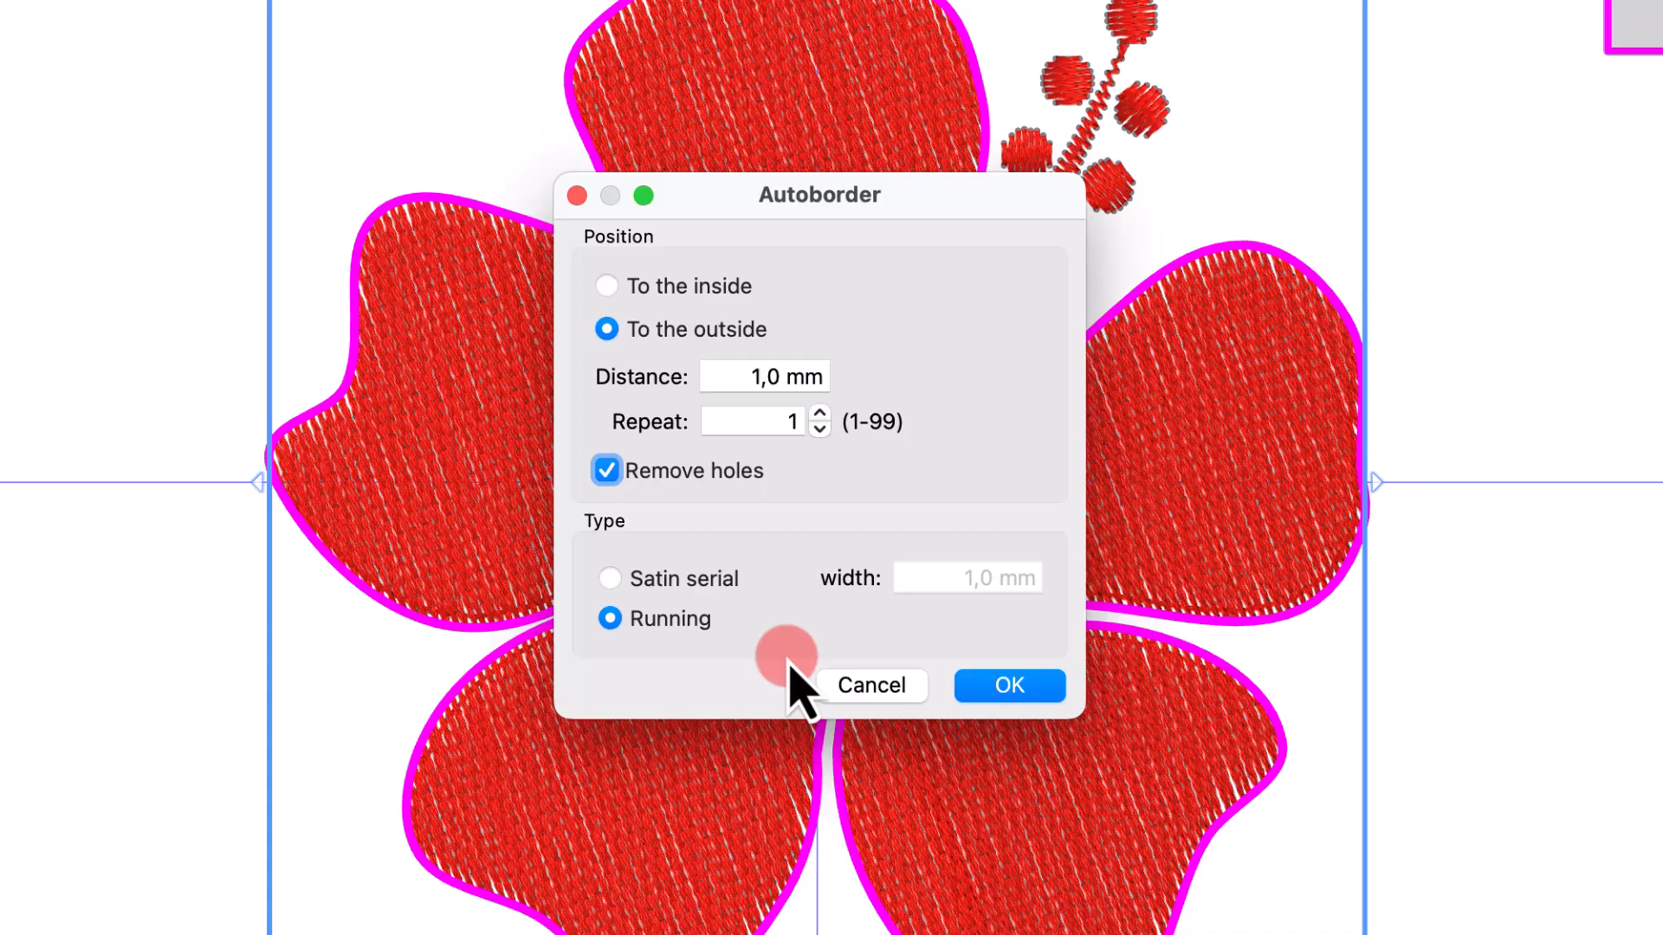
pyautogui.click(991, 687)
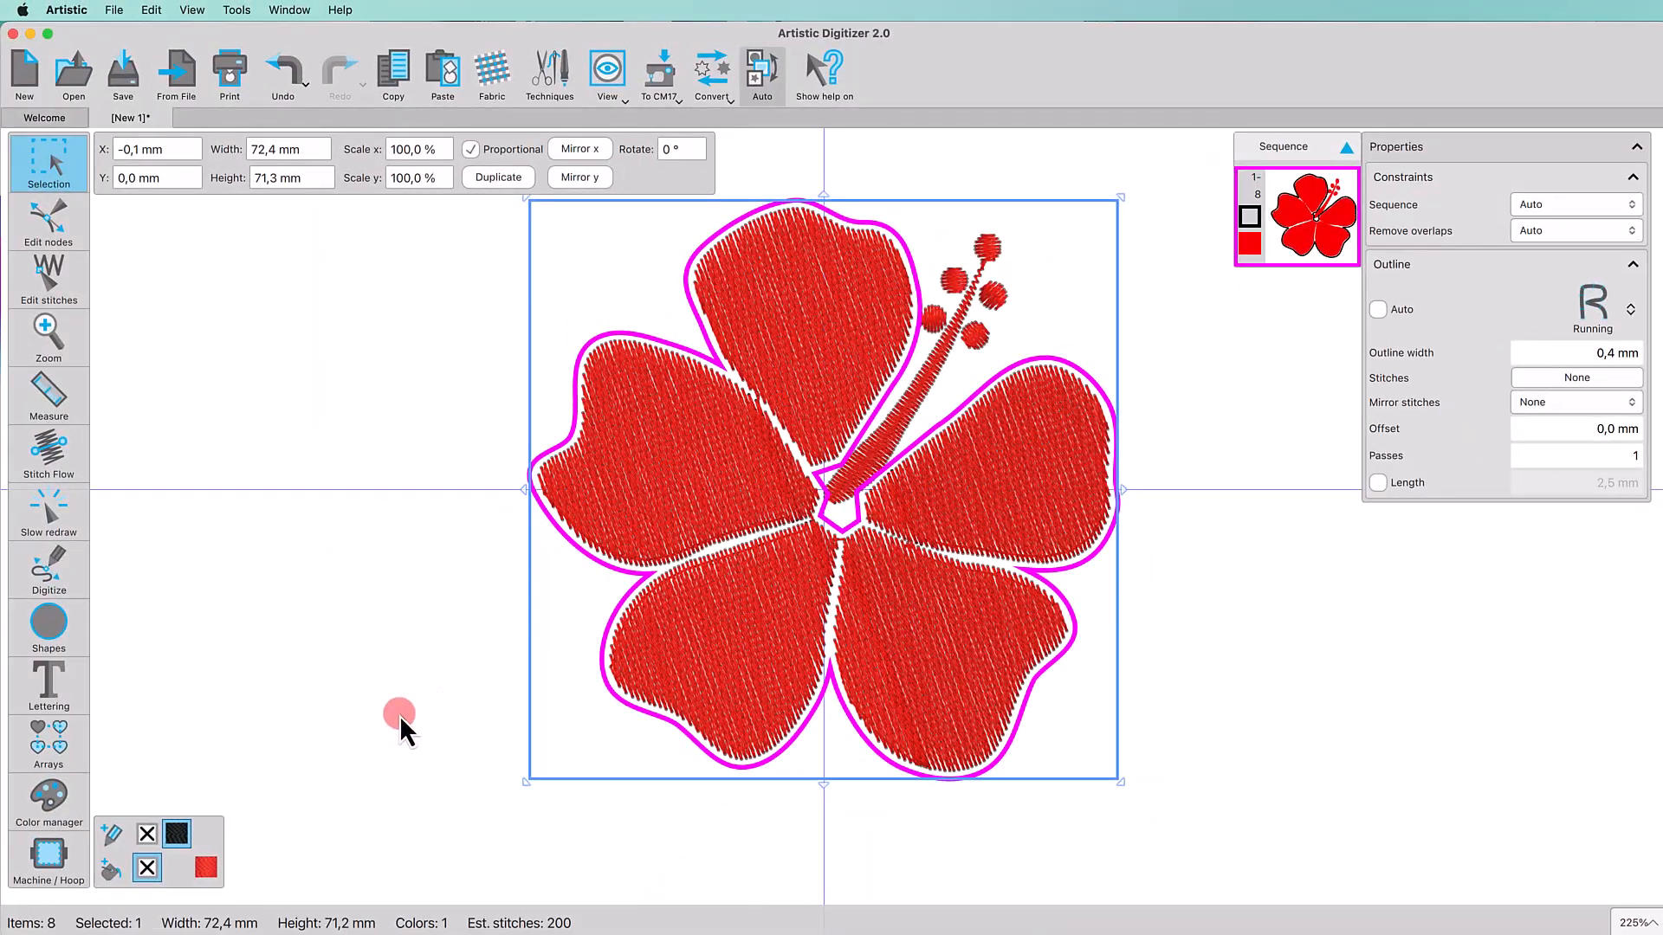
# Step: Split the border outline at one node on each side of the stamen, and return to object selection
pyautogui.click(795, 491)
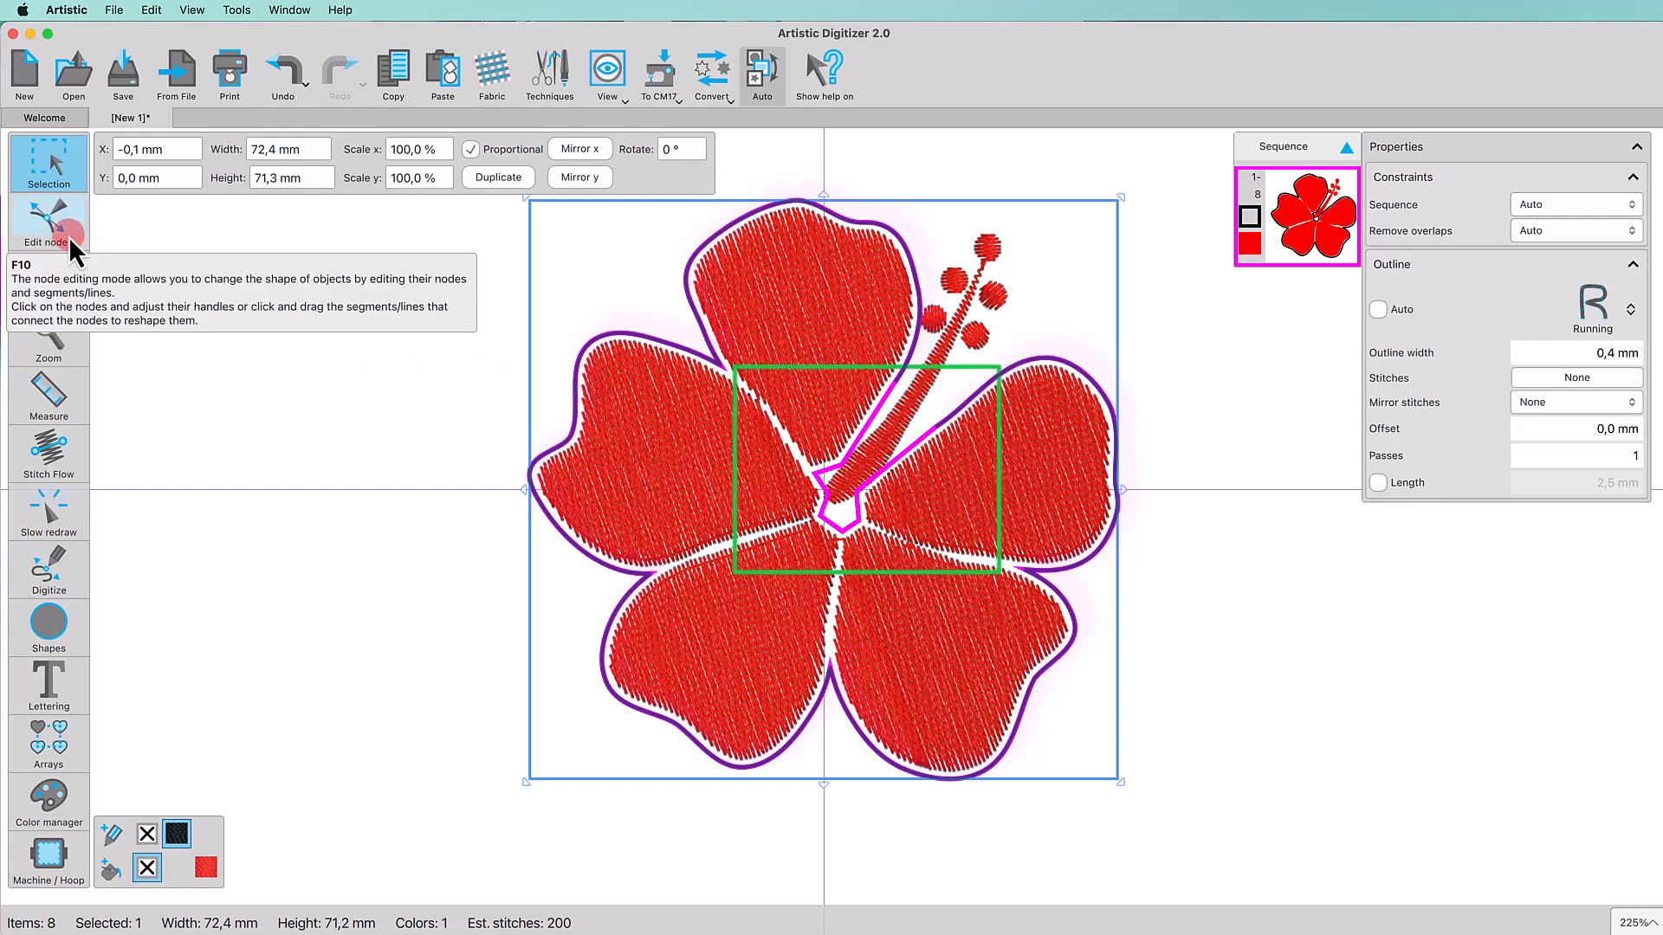
pyautogui.click(48, 218)
pyautogui.rightClick(896, 385)
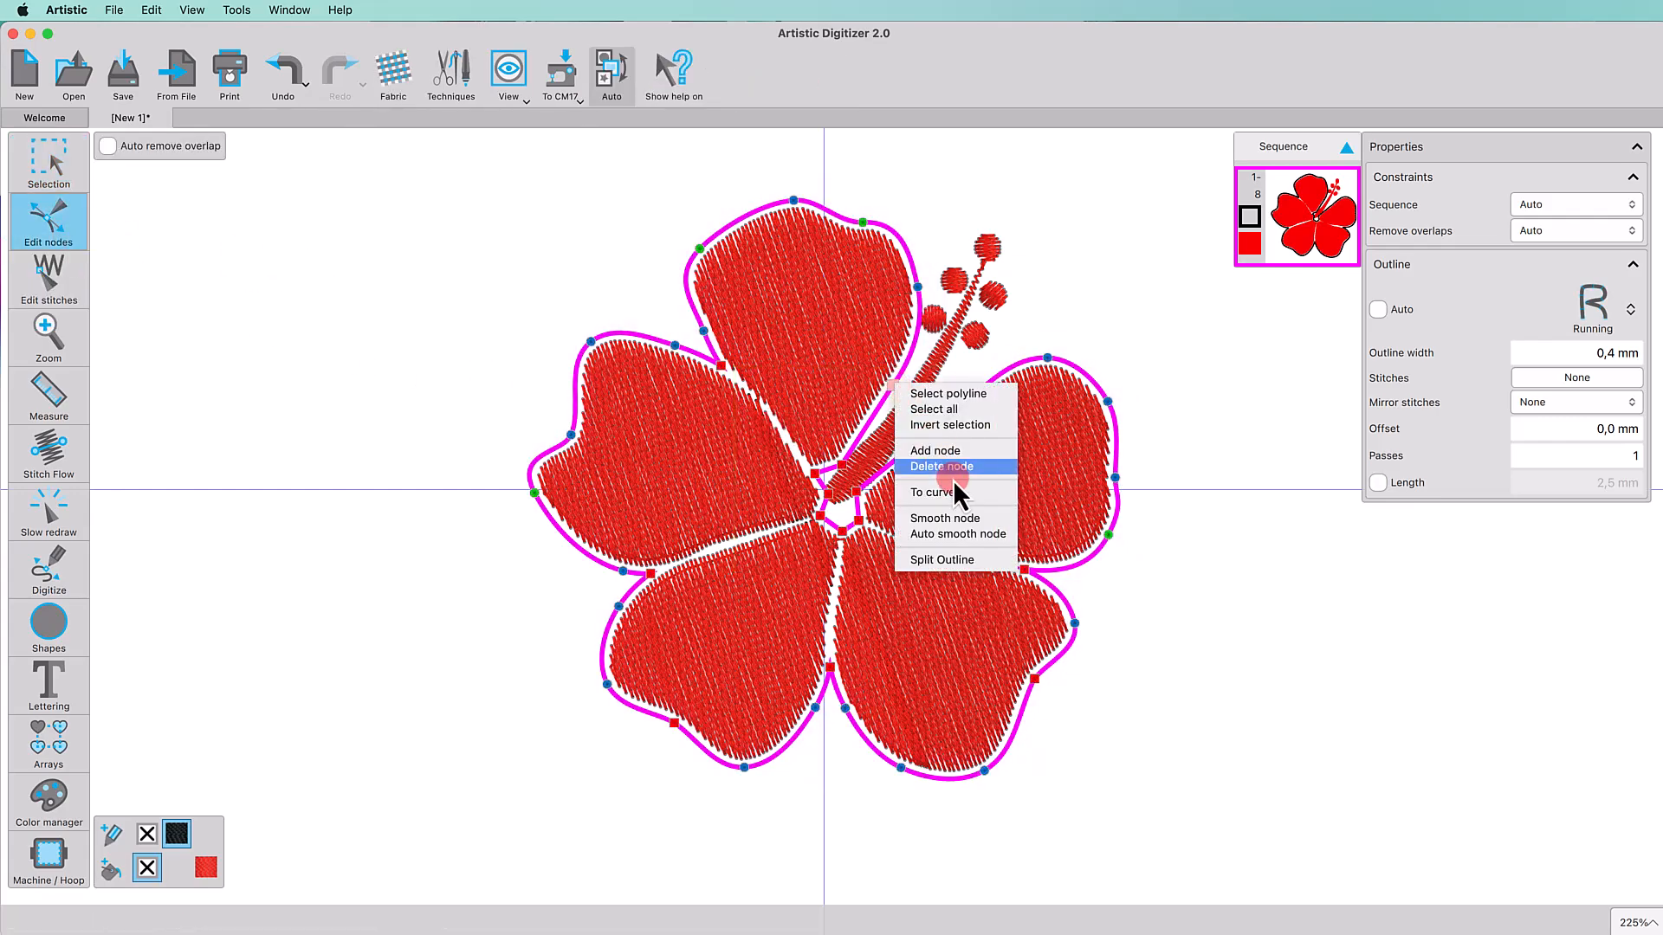
pyautogui.click(941, 562)
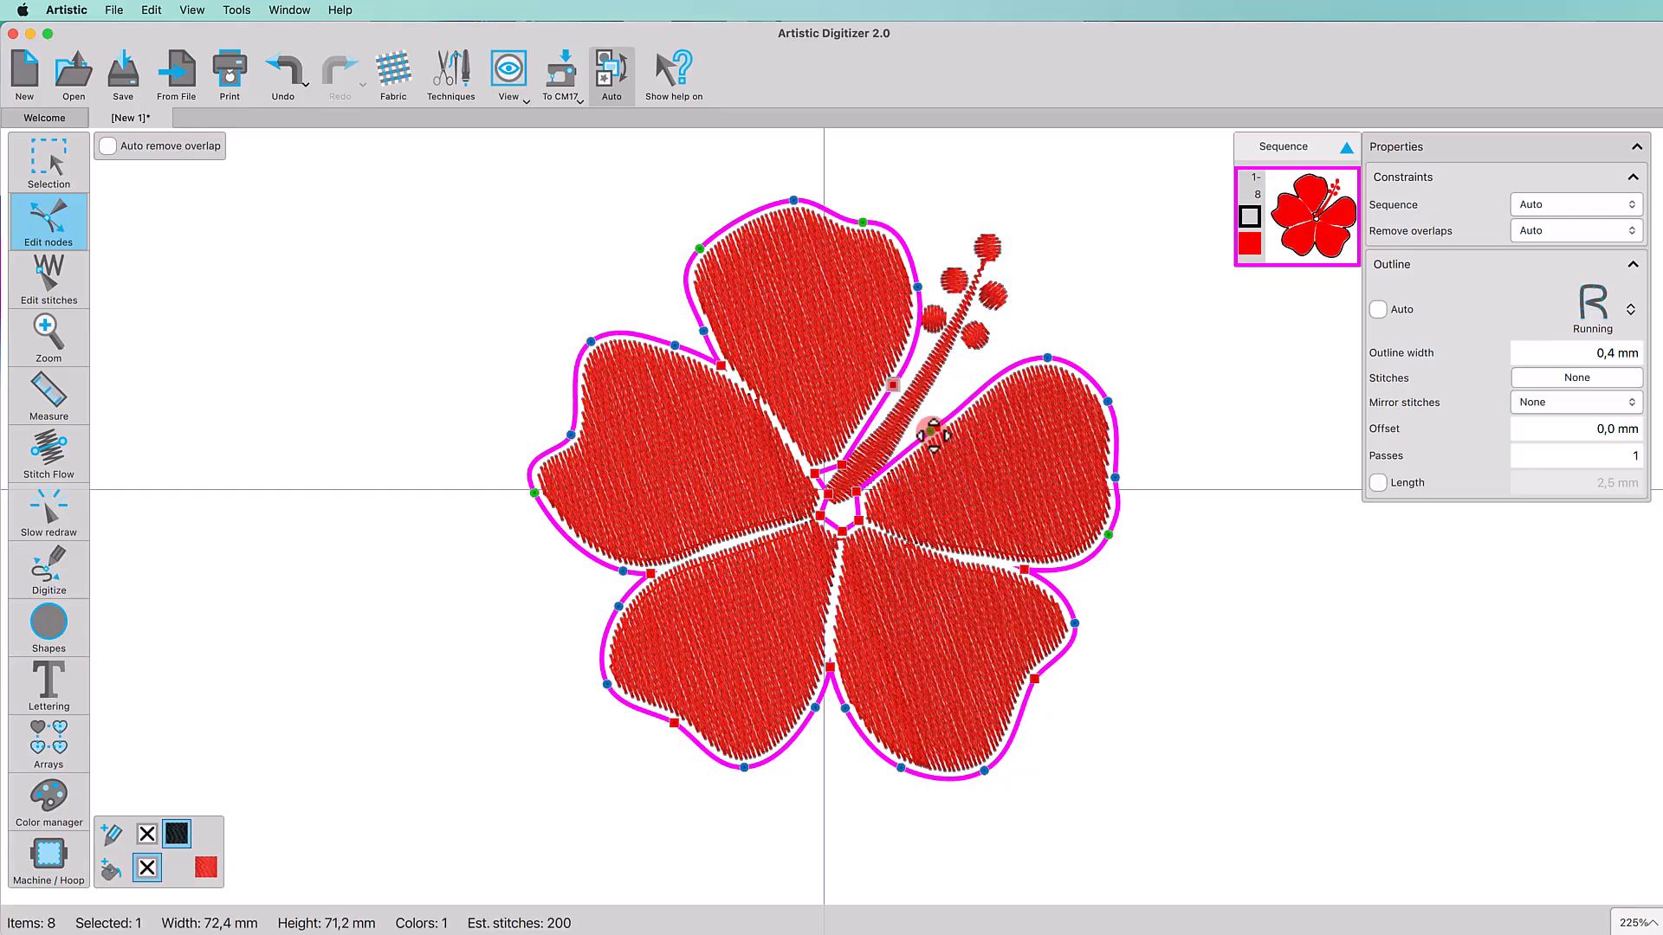
pyautogui.rightClick(936, 427)
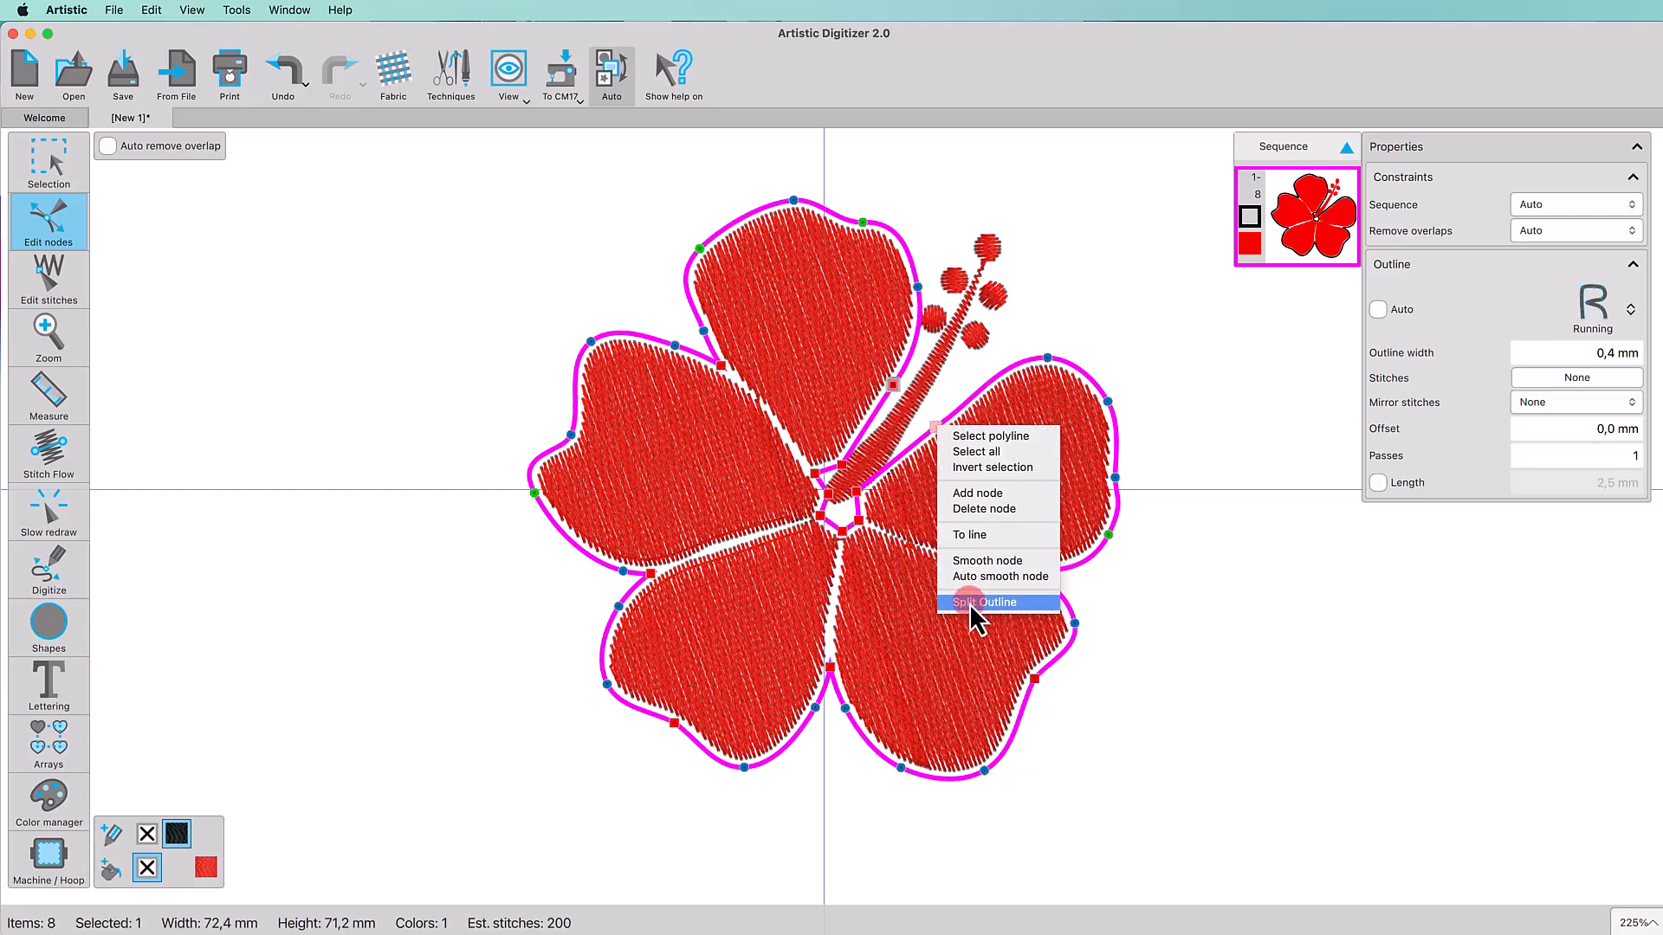
pyautogui.click(970, 602)
pyautogui.moveTo(128, 237); pyautogui.dragTo(304, 236)
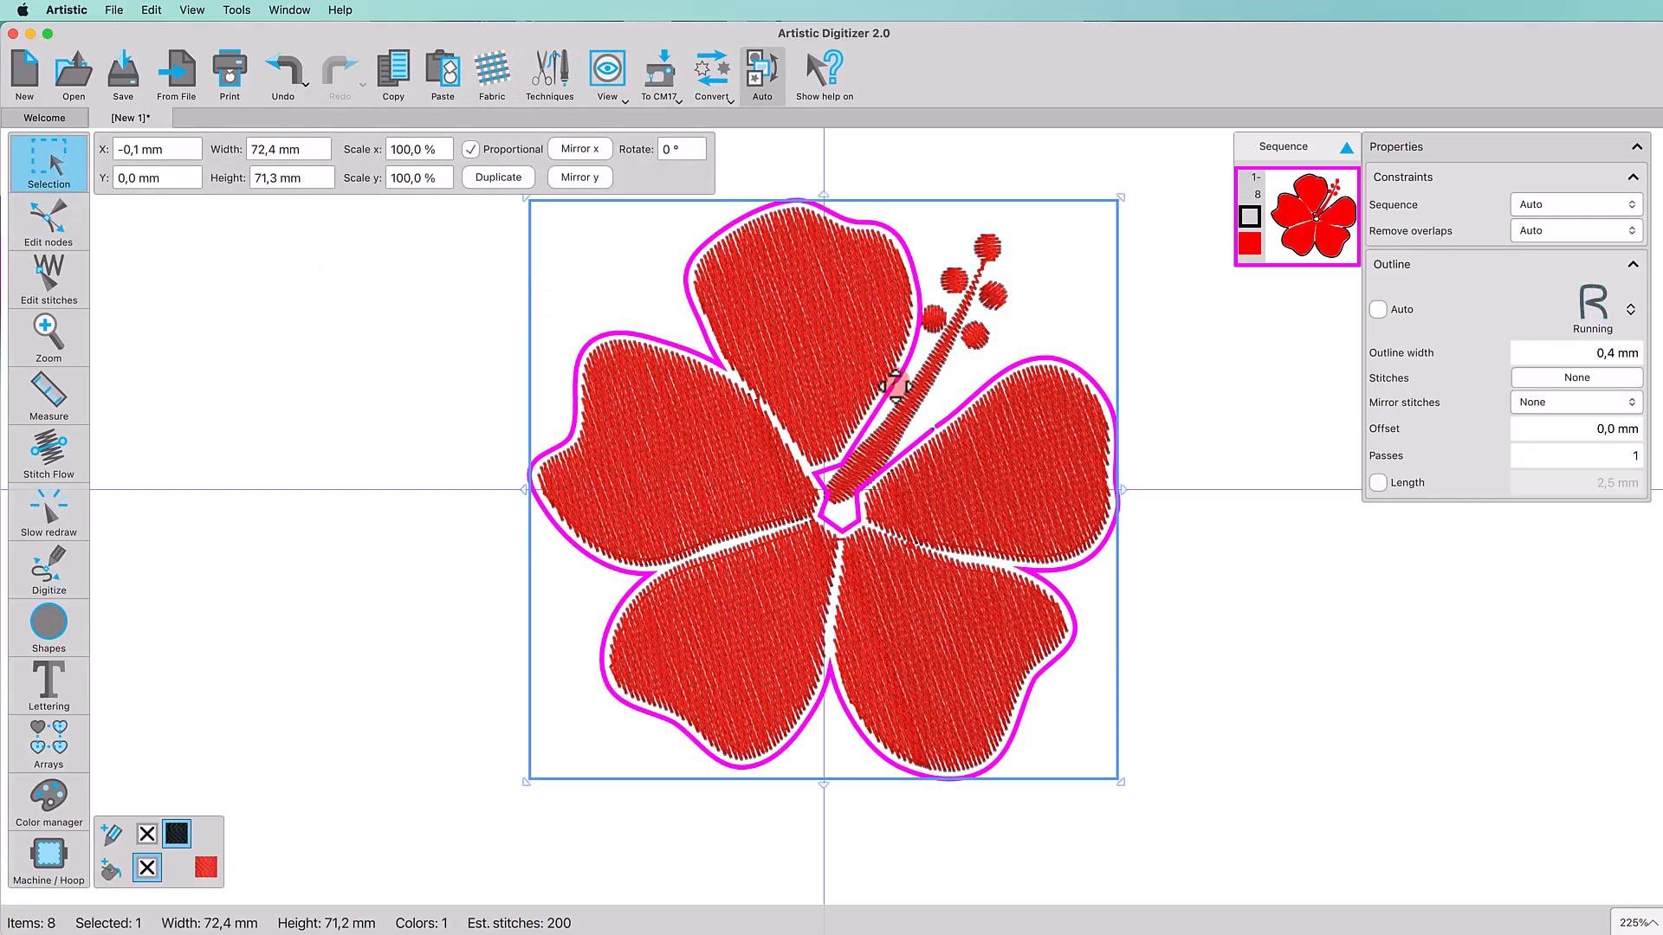
# Step: Break the split border apart and delete the inner segment around the stamen's base
pyautogui.rightClick(894, 383)
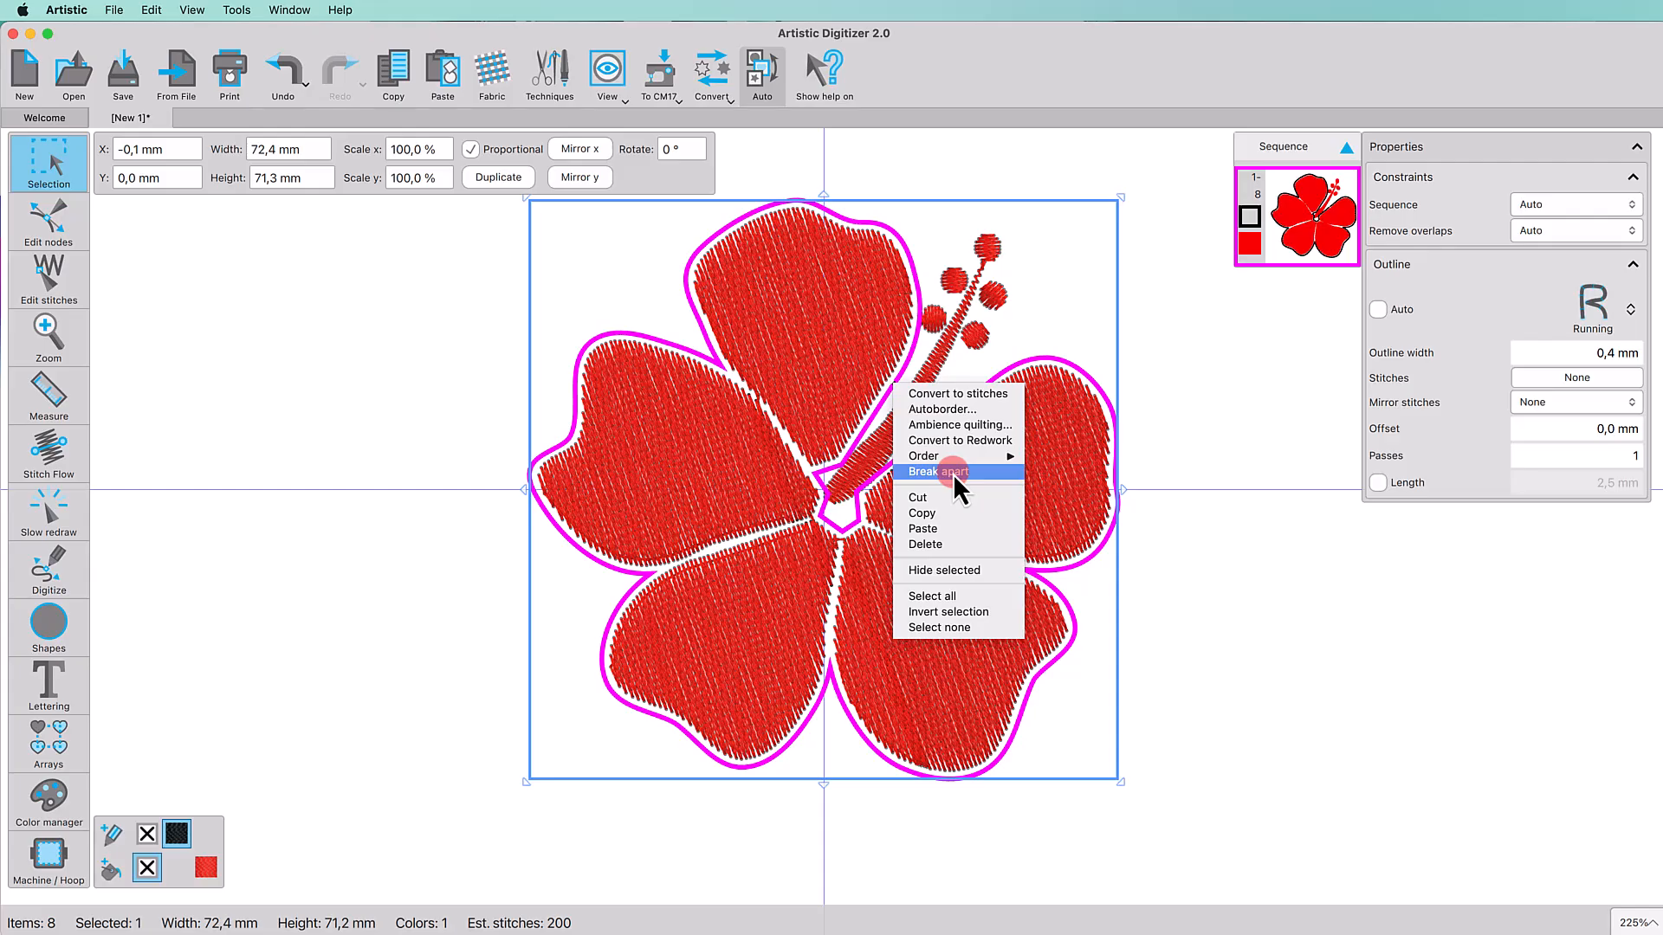
pyautogui.click(960, 472)
pyautogui.rightClick(873, 428)
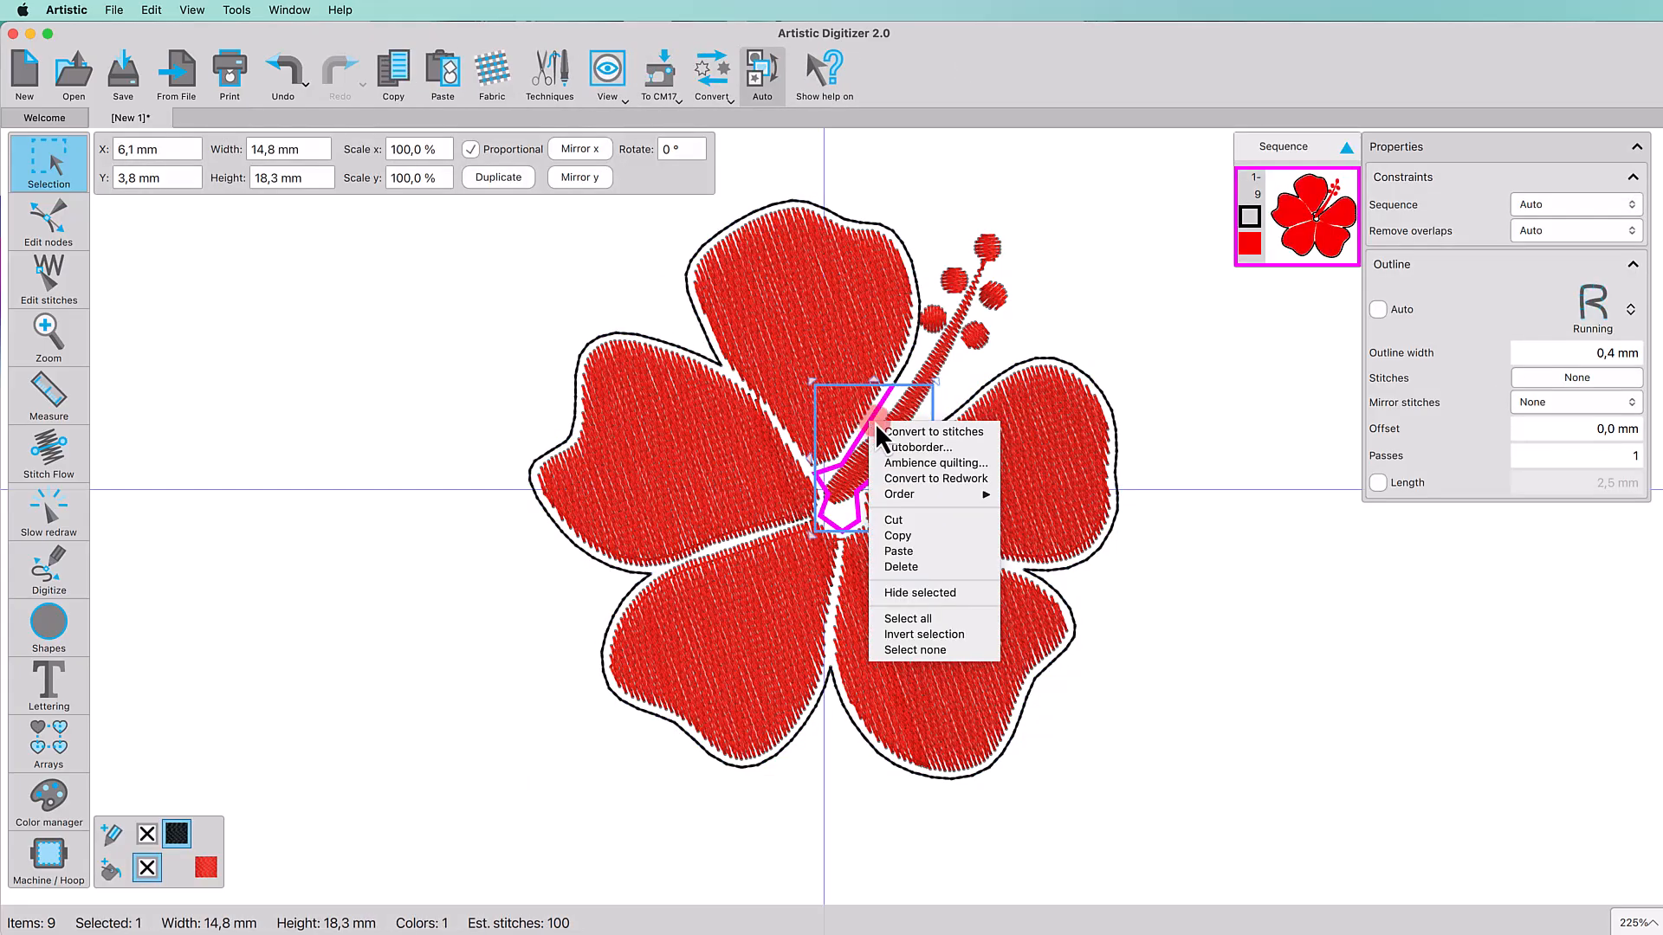
pyautogui.click(931, 567)
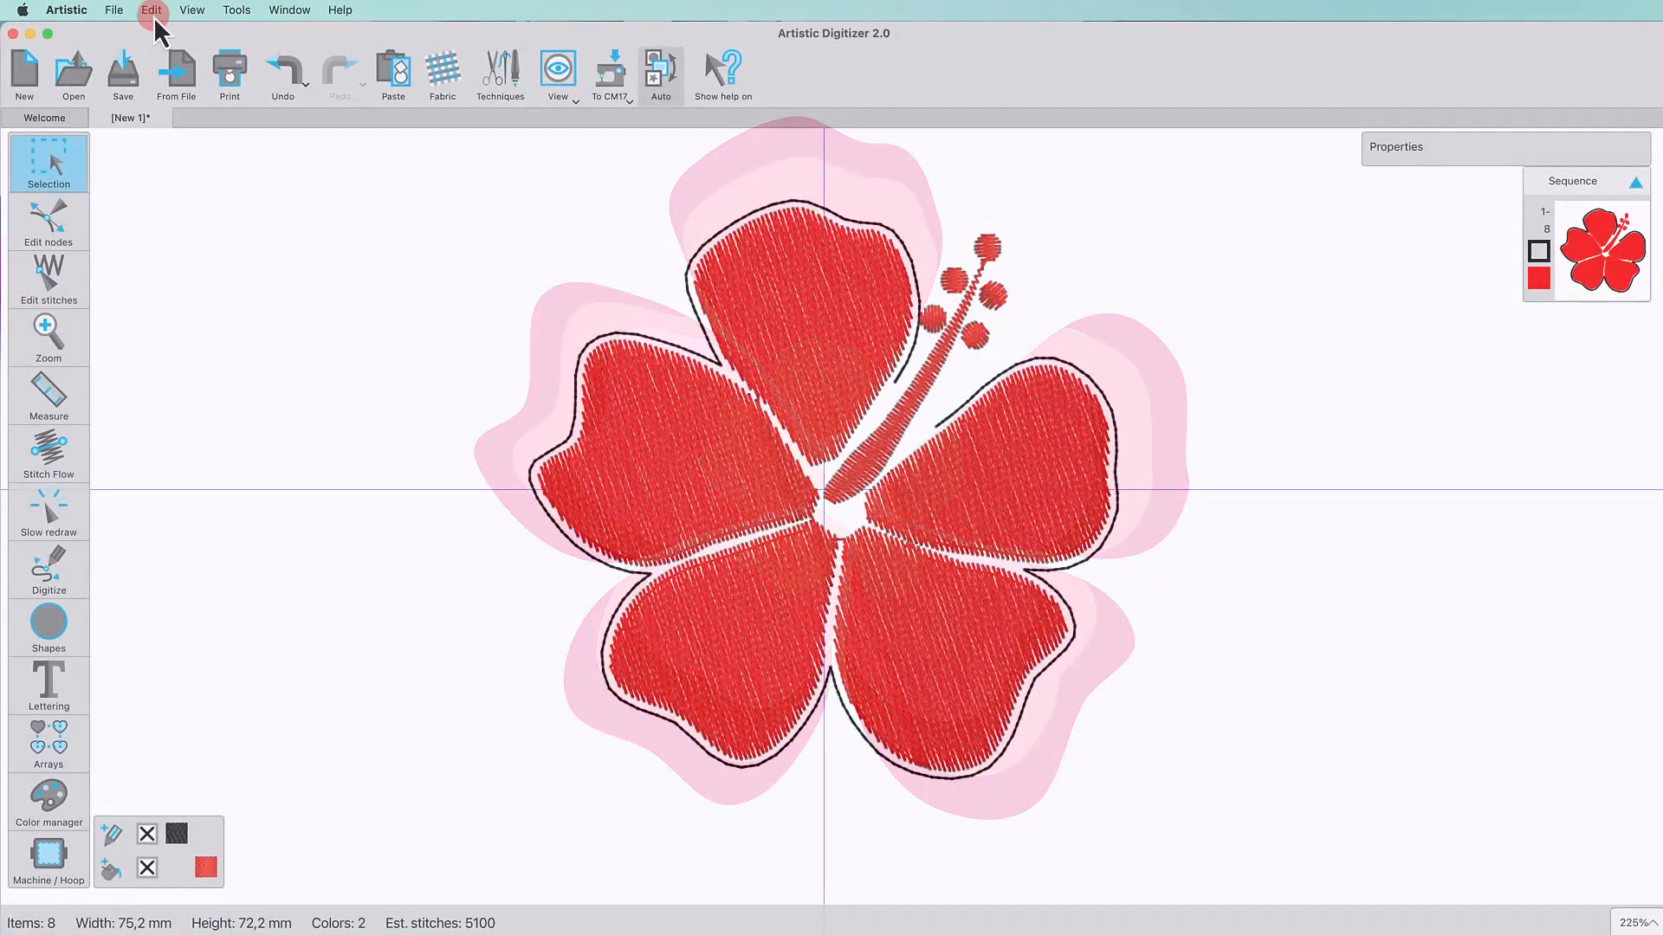
# Step: Check the Add new objects as clones option and shrink the petal outline about its center to about 59.4 x 58.5 mm
pyautogui.click(152, 11)
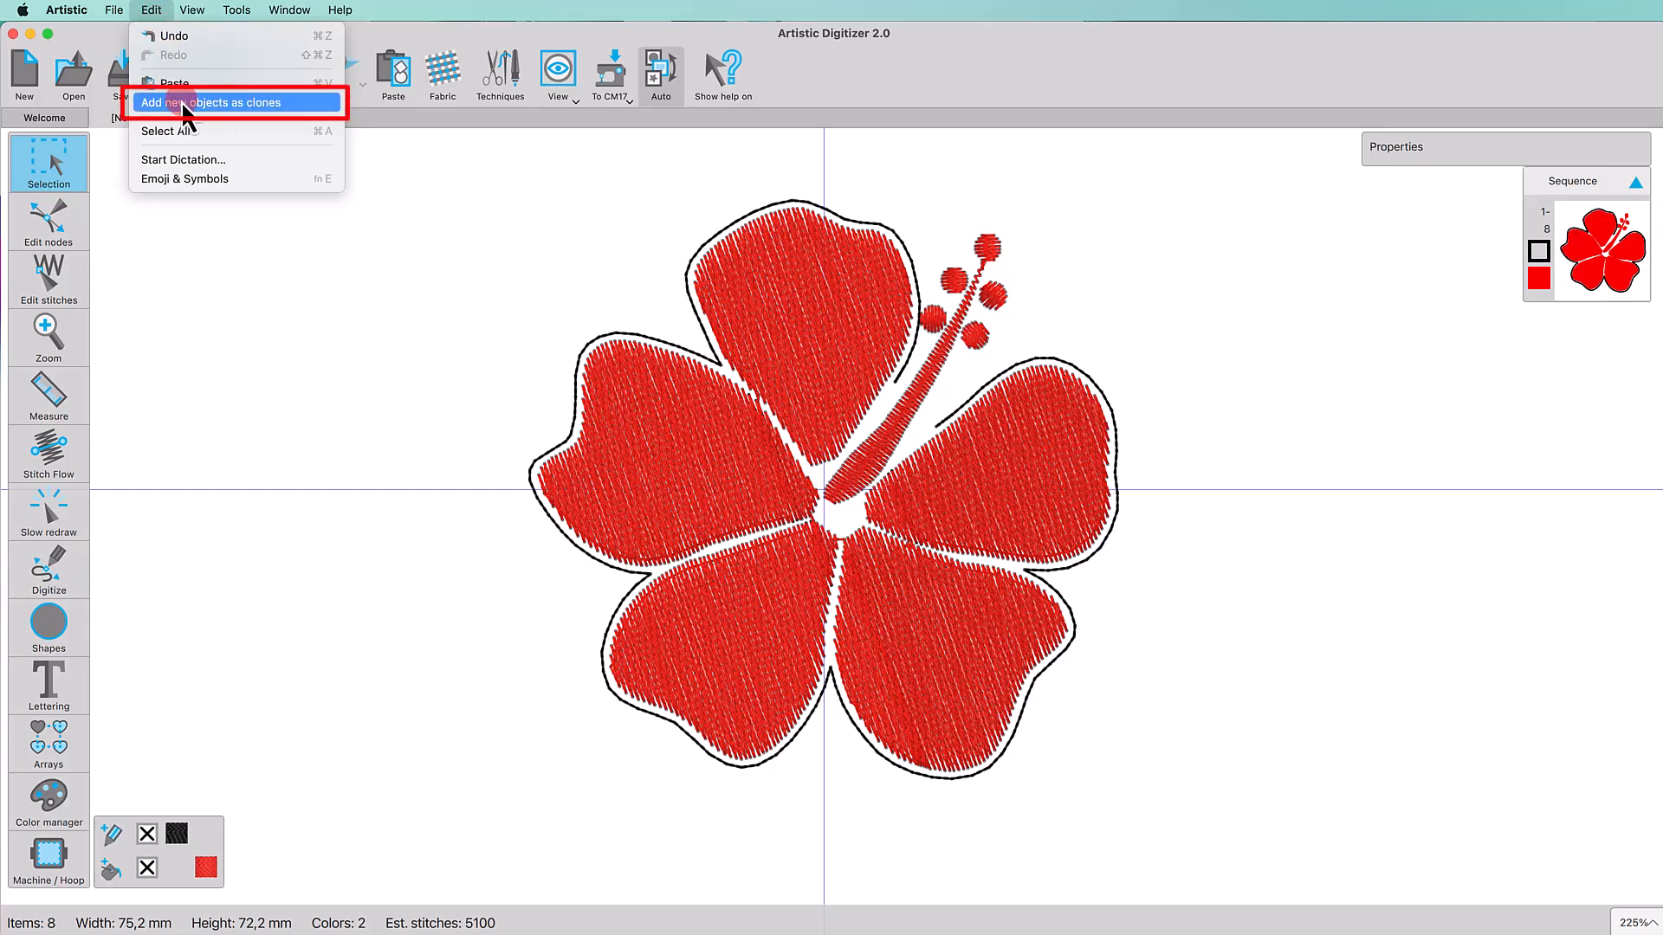
pyautogui.click(243, 283)
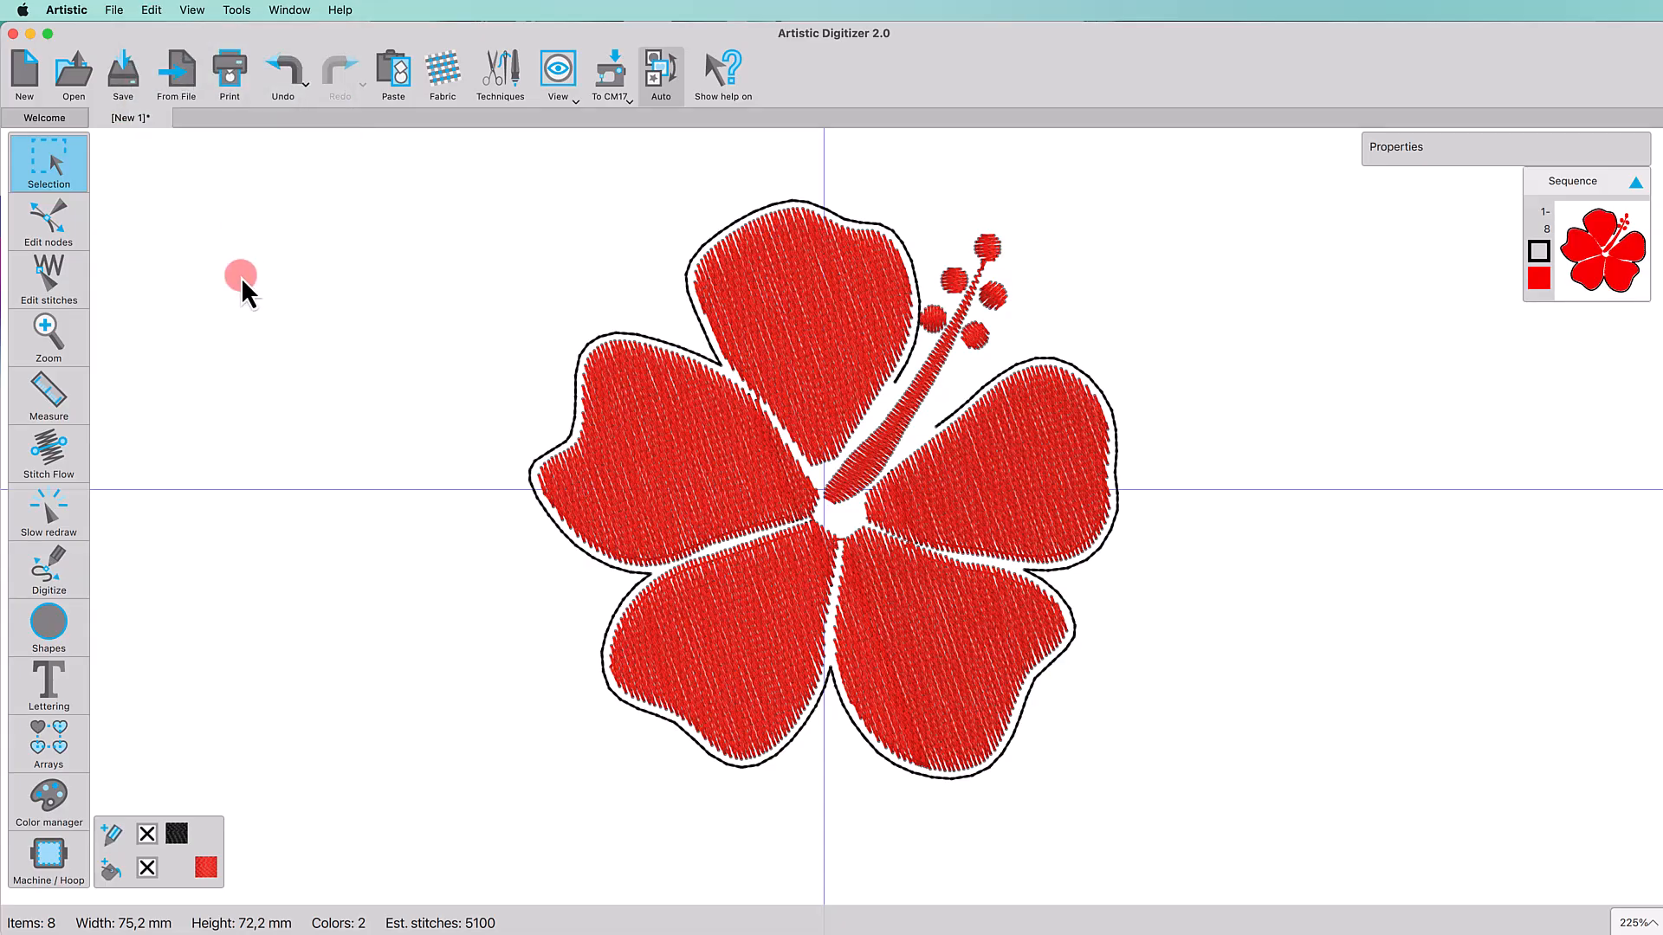
pyautogui.click(577, 365)
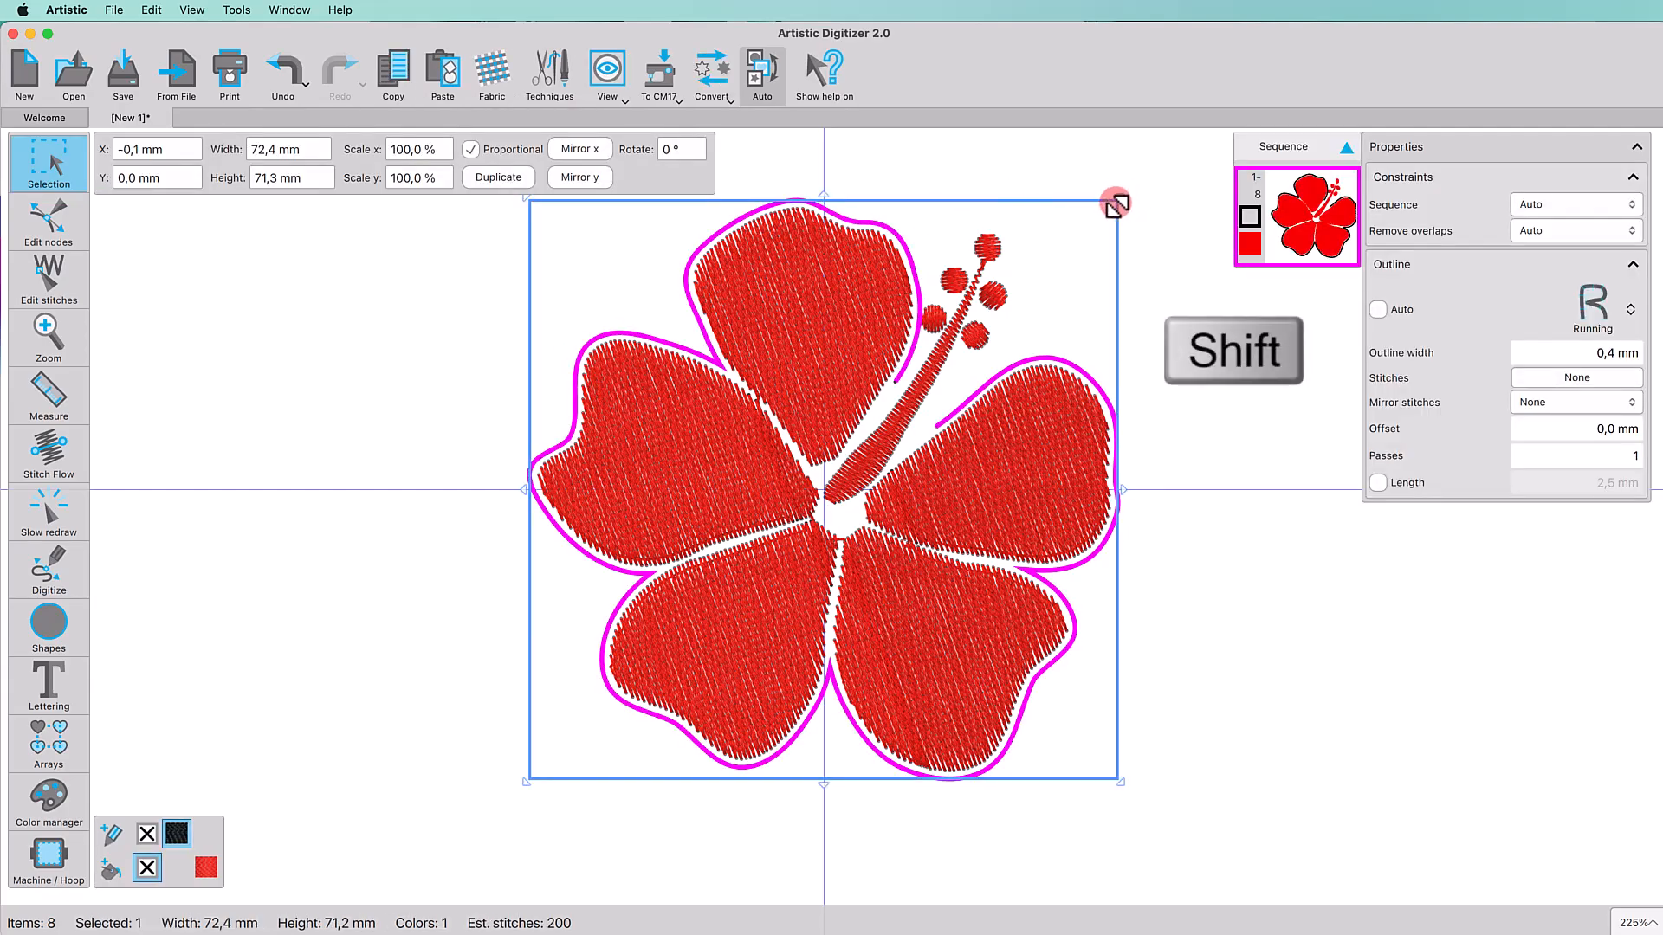
pyautogui.moveTo(1125, 191); pyautogui.dragTo(1075, 257)
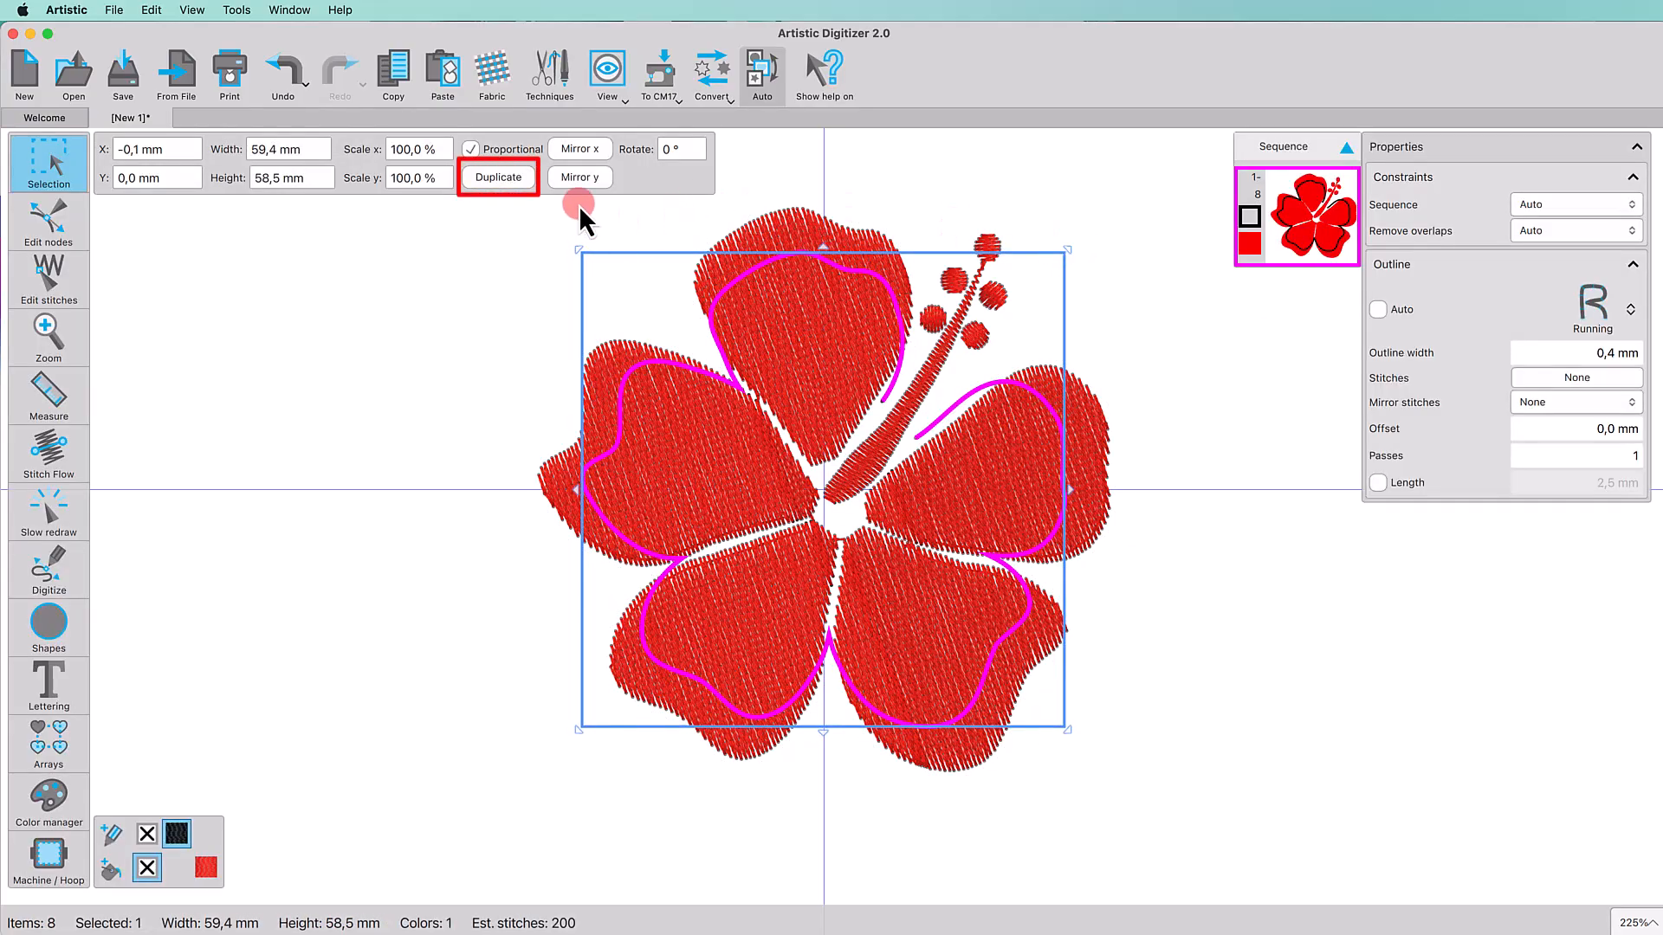
# Step: Duplicate the petal outline three times, scaling each copy smaller about the center to form four nested contours
pyautogui.click(507, 177)
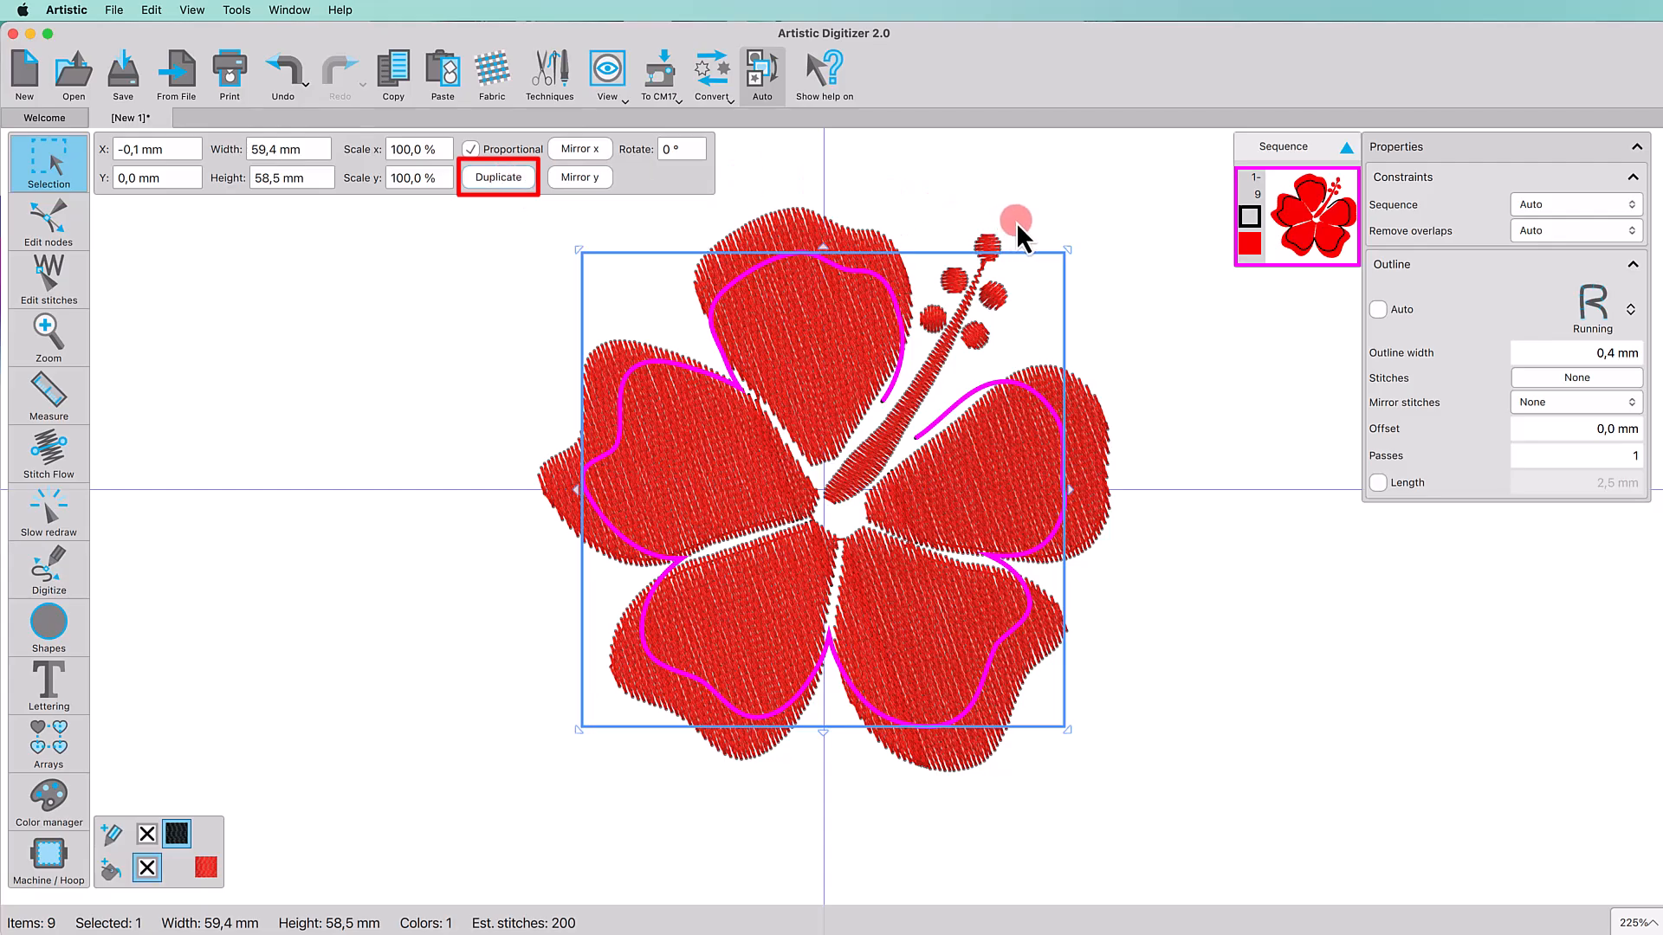
pyautogui.moveTo(1068, 251); pyautogui.dragTo(939, 377)
pyautogui.click(508, 177)
pyautogui.click(502, 183)
pyautogui.click(596, 317)
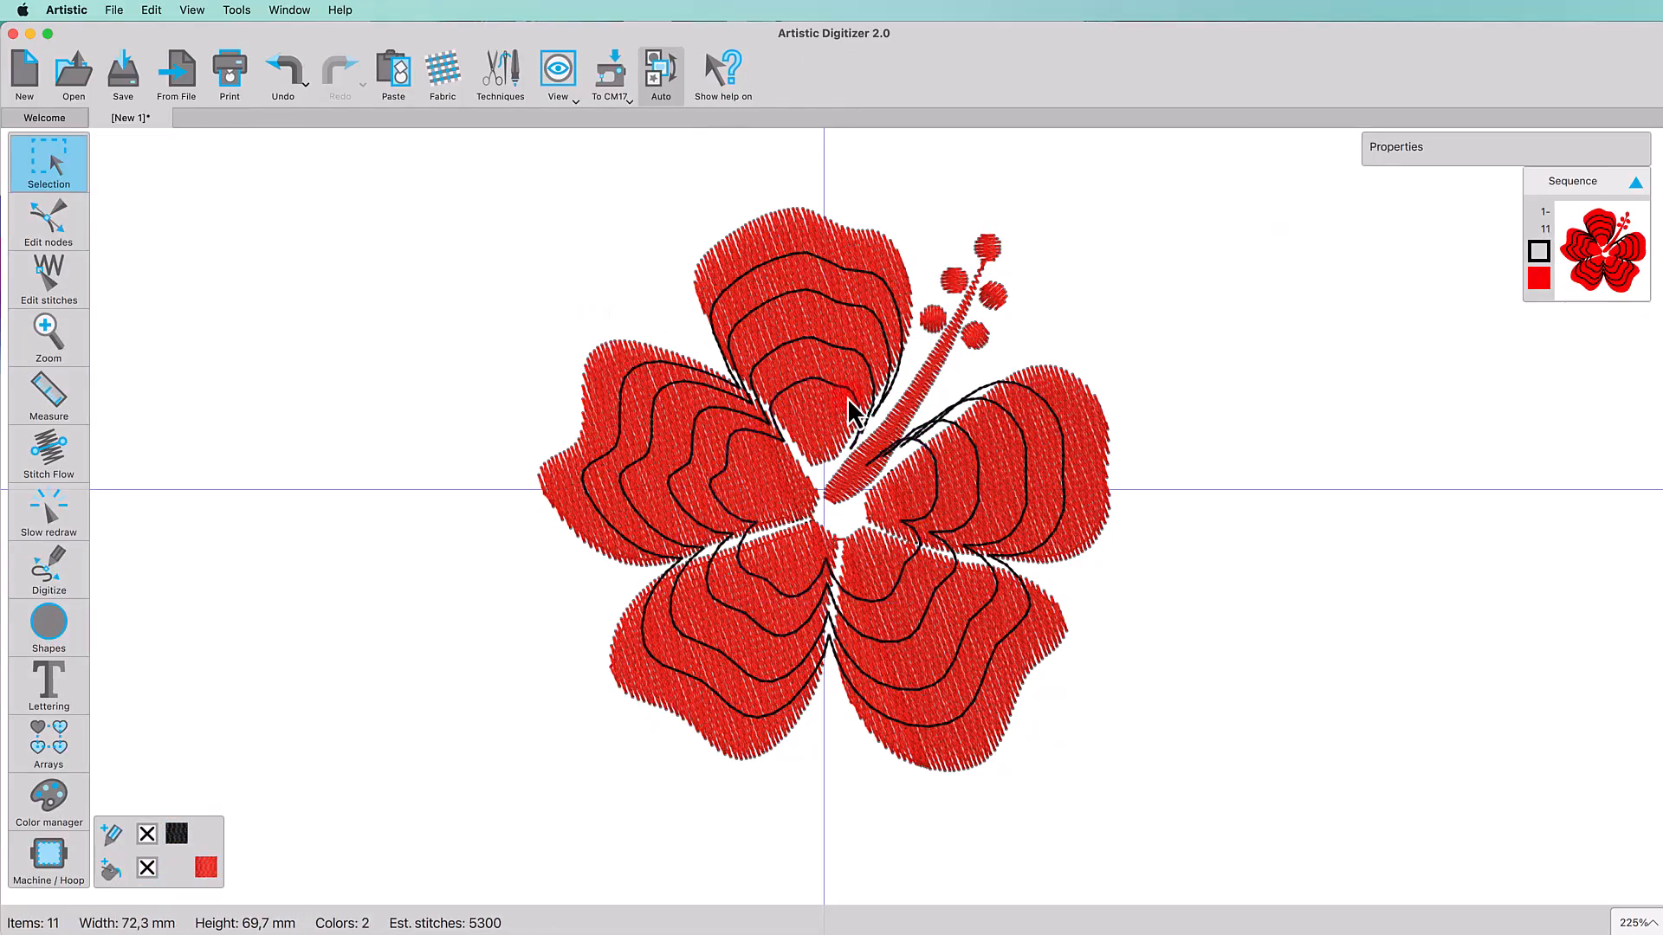
# Step: Move the contours' corner nodes between the top and left petals into the gap separating those petals
pyautogui.scroll(2, 853, 407)
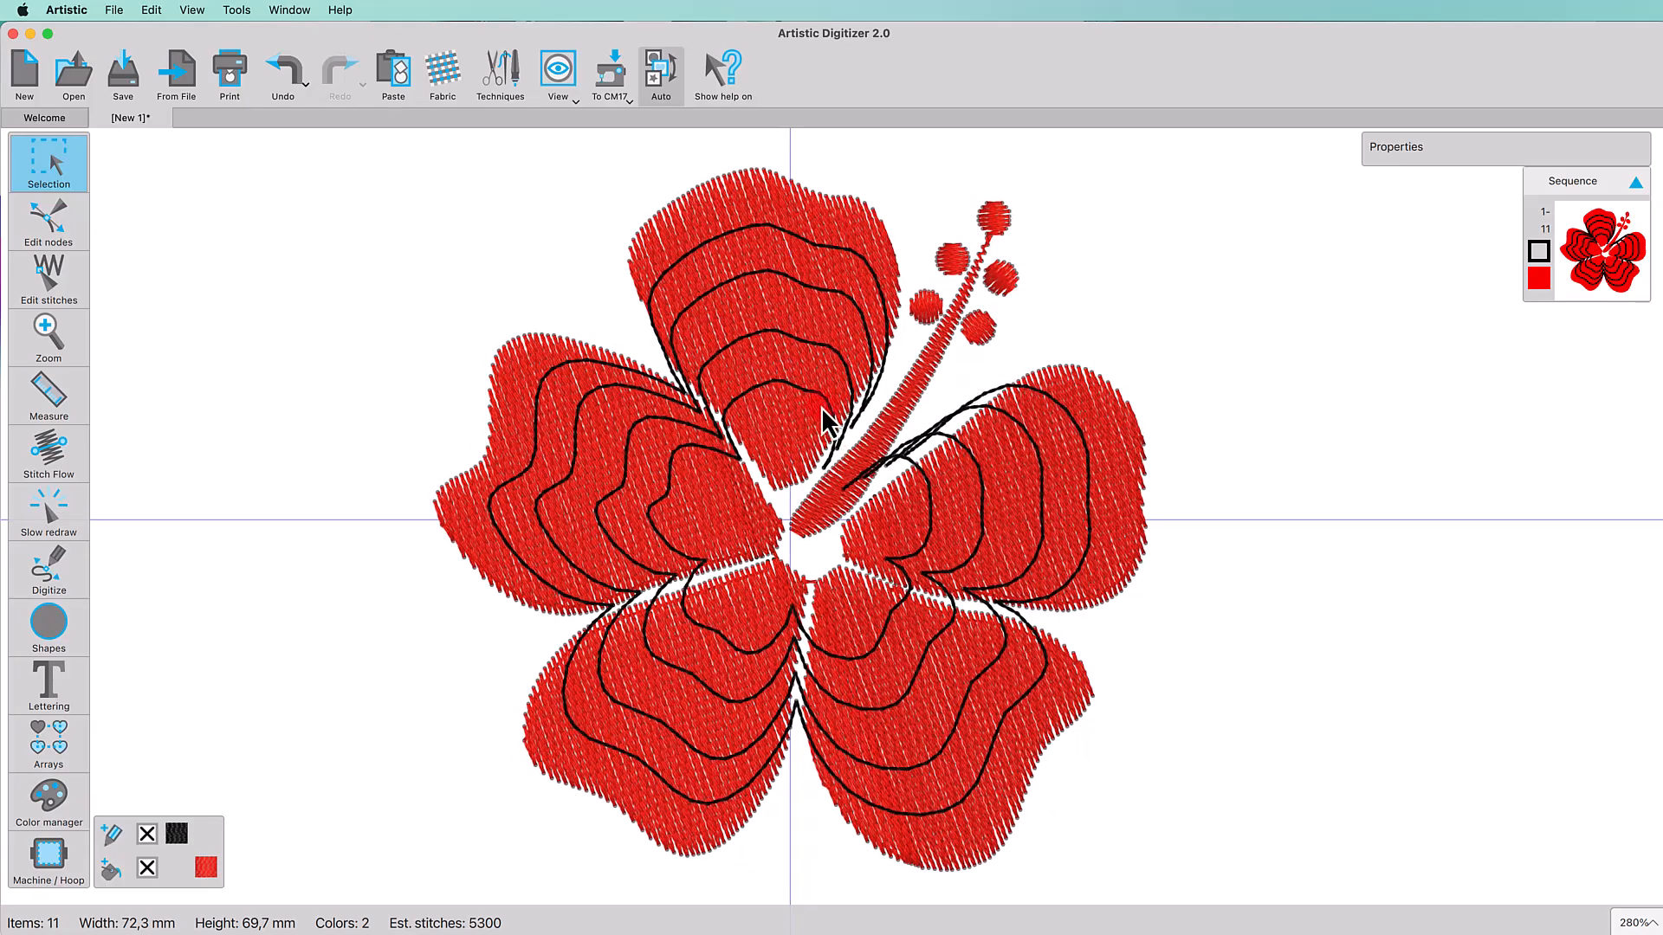
pyautogui.scroll(3, 736, 420)
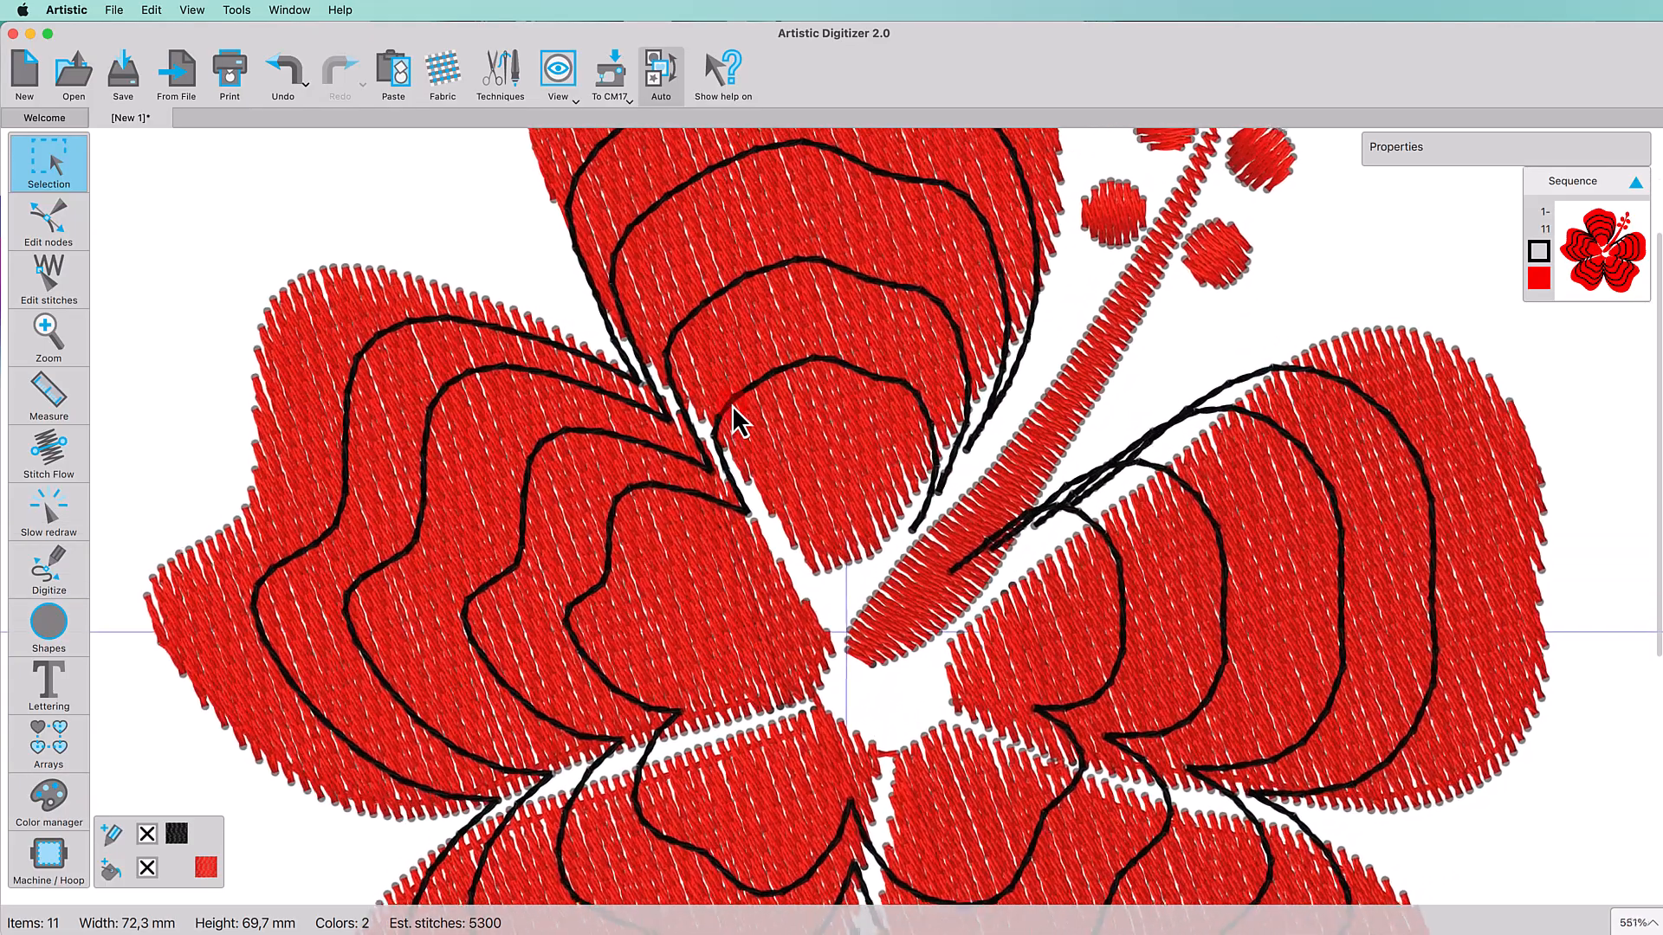
pyautogui.click(746, 520)
pyautogui.click(48, 218)
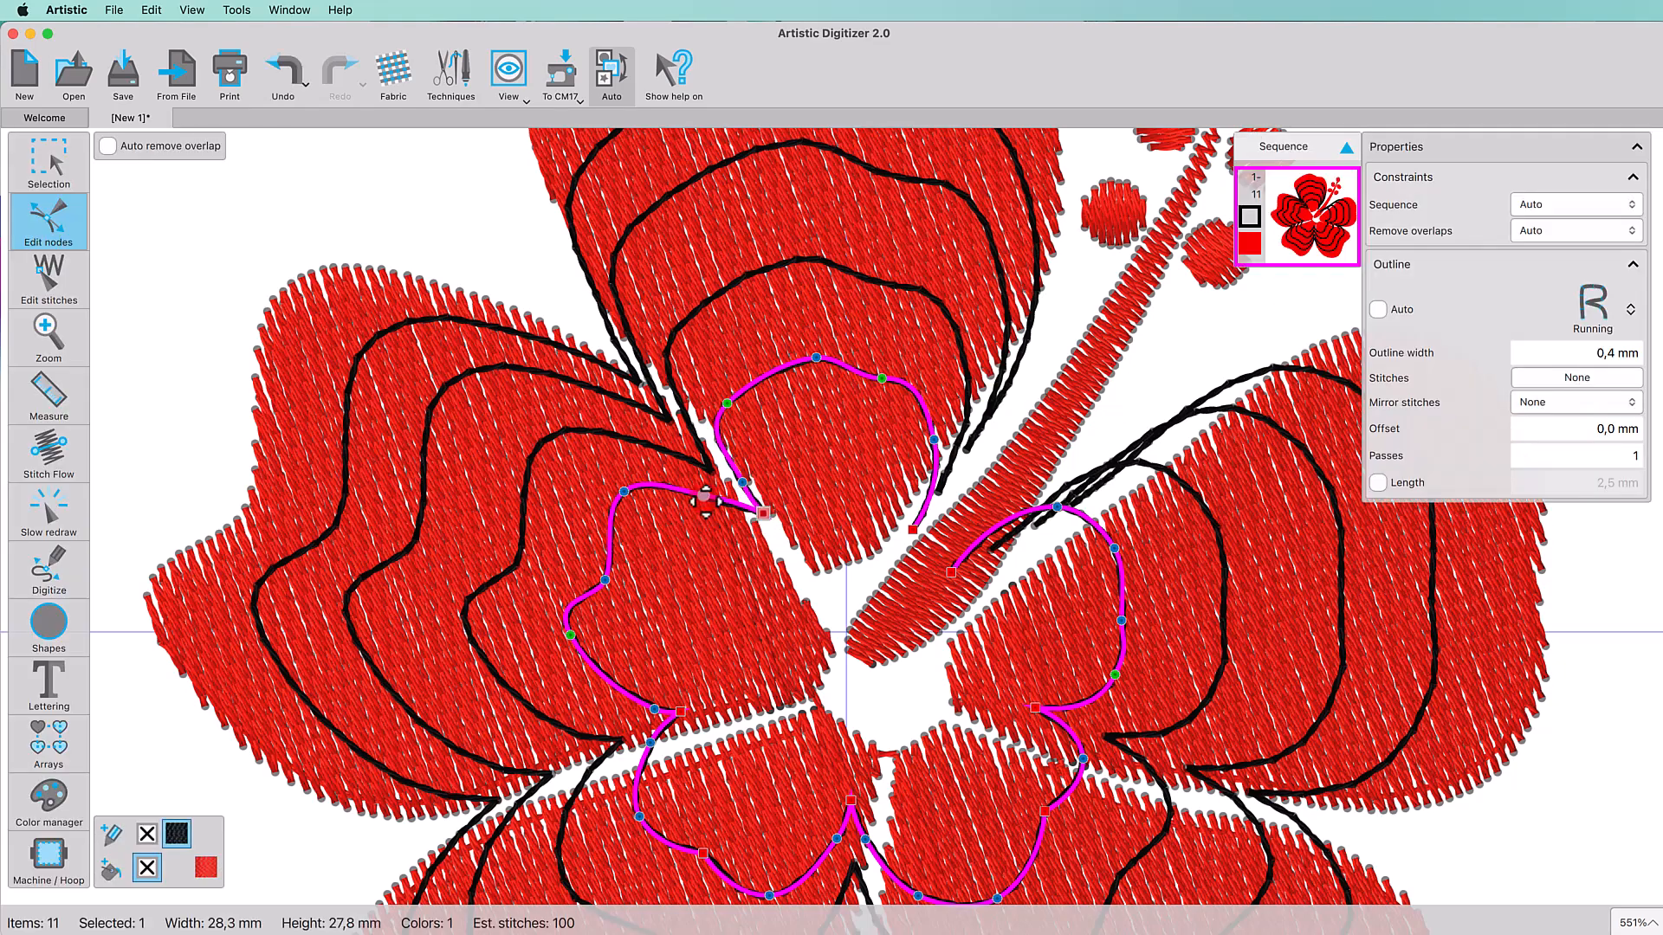
pyautogui.click(710, 472)
pyautogui.moveTo(711, 472); pyautogui.dragTo(703, 426)
pyautogui.click(719, 425)
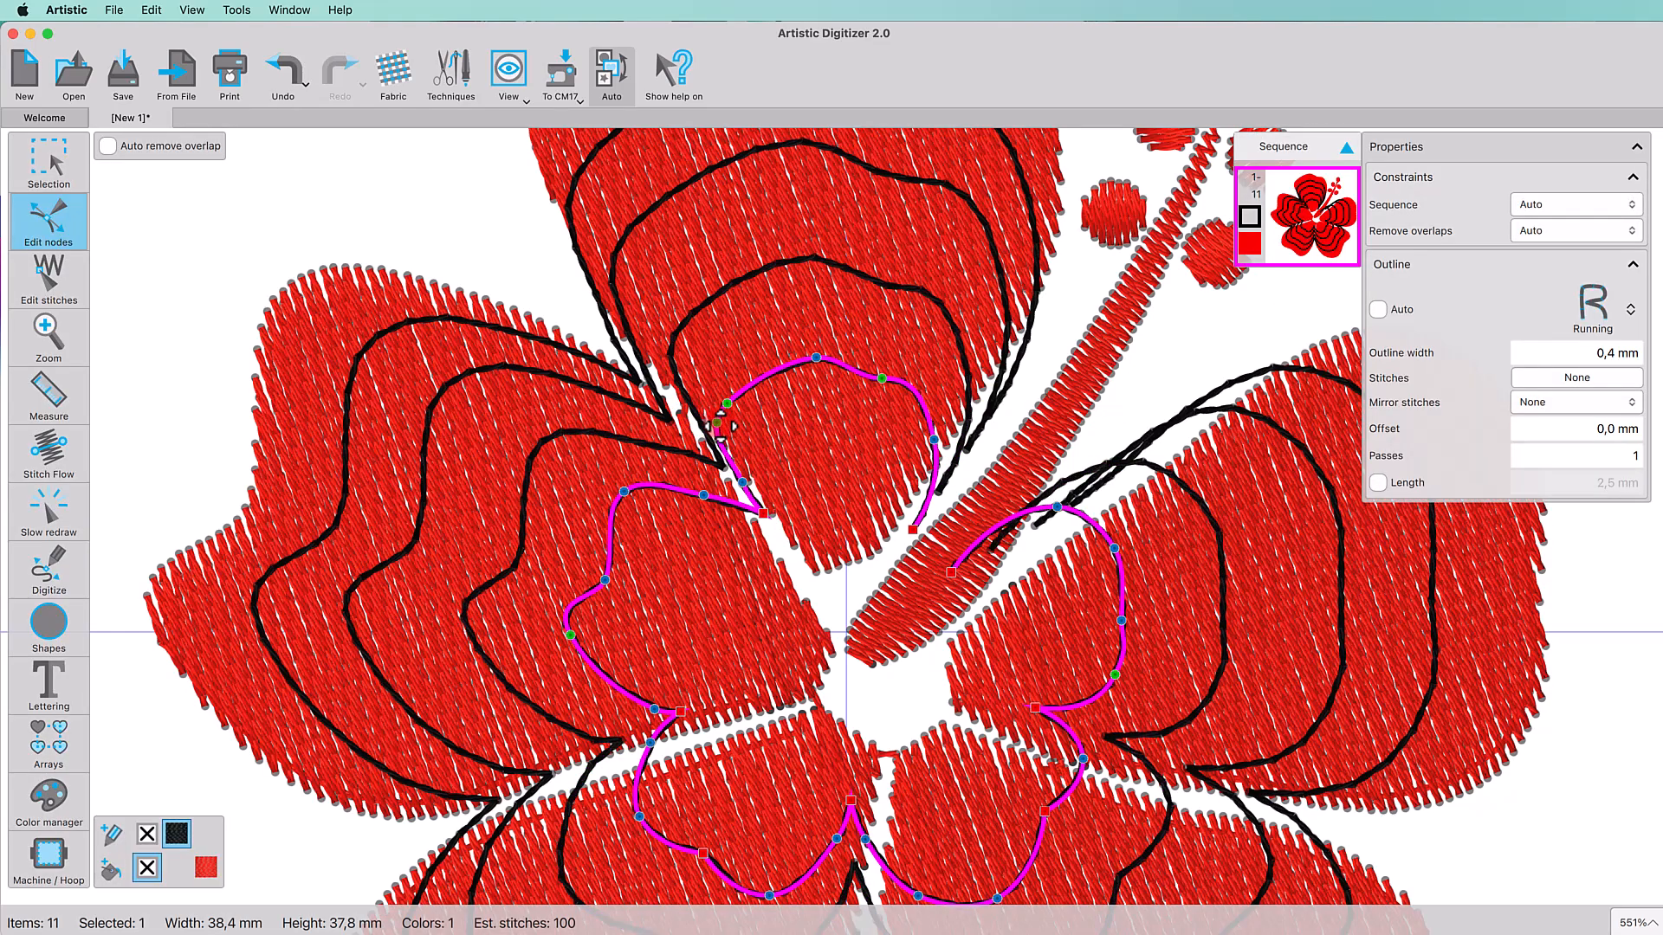
pyautogui.click(654, 414)
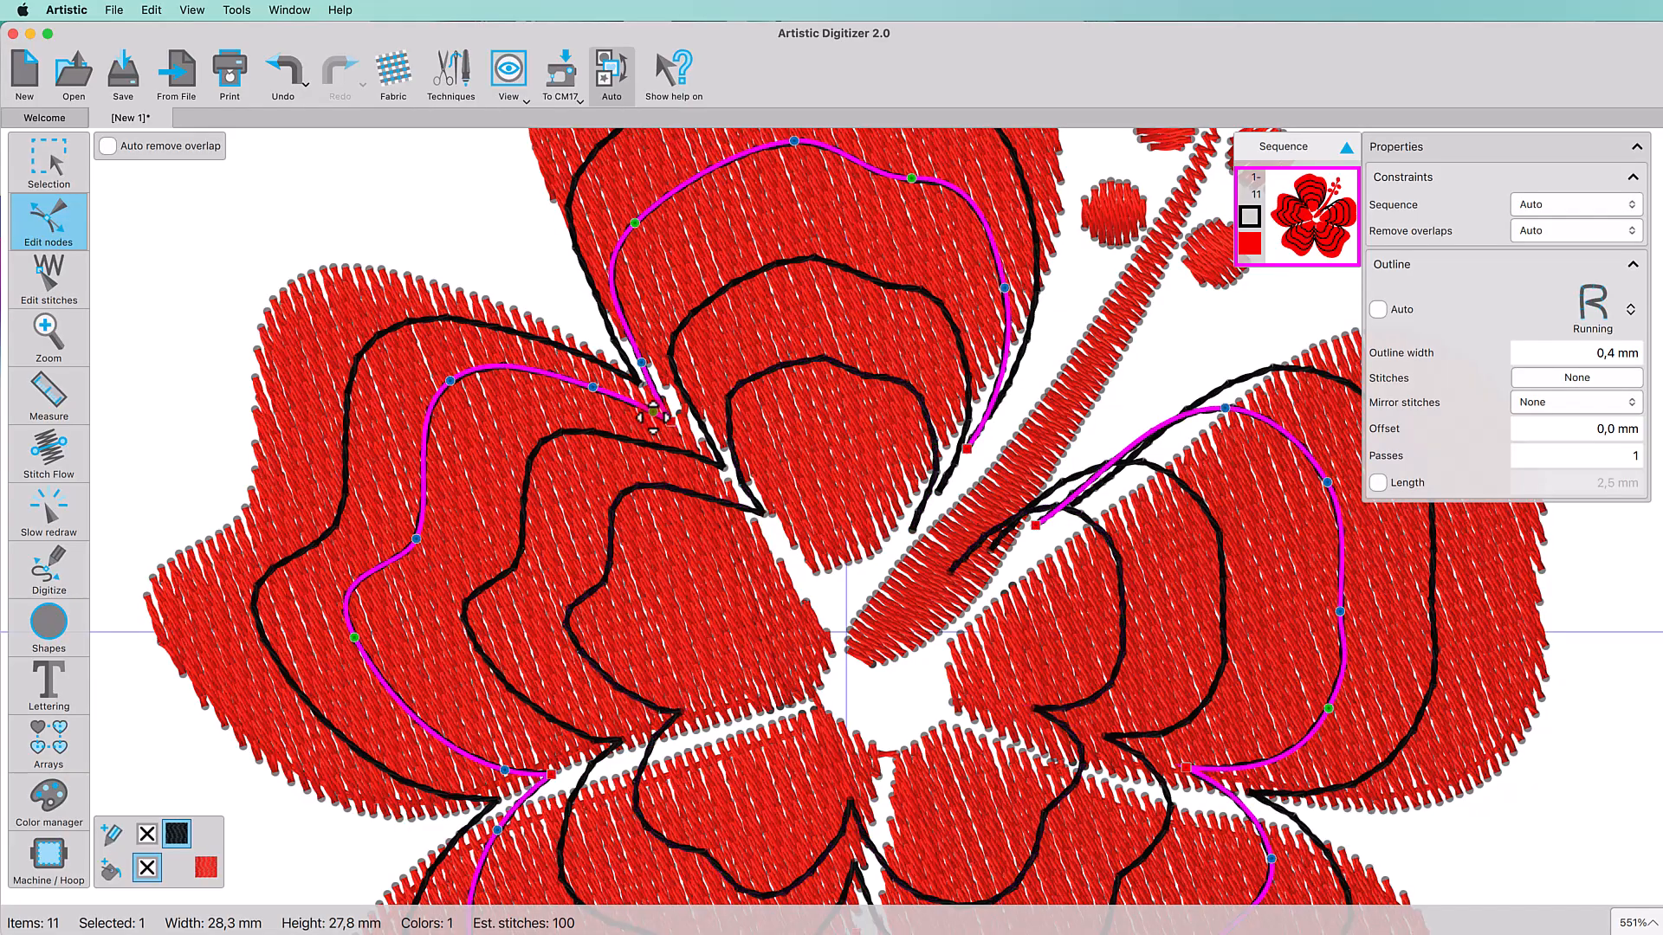
pyautogui.moveTo(673, 422); pyautogui.dragTo(629, 359)
pyautogui.click(635, 382)
# Step: Reposition the contours' corner nodes around the lower petals so they sit in the gaps between petals
pyautogui.scroll(-1, 475, 693)
pyautogui.scroll(-3, 475, 693)
pyautogui.click(573, 558)
pyautogui.moveTo(570, 559); pyautogui.dragTo(660, 504)
pyautogui.click(622, 538)
pyautogui.click(699, 499)
pyautogui.scroll(-3, 908, 713)
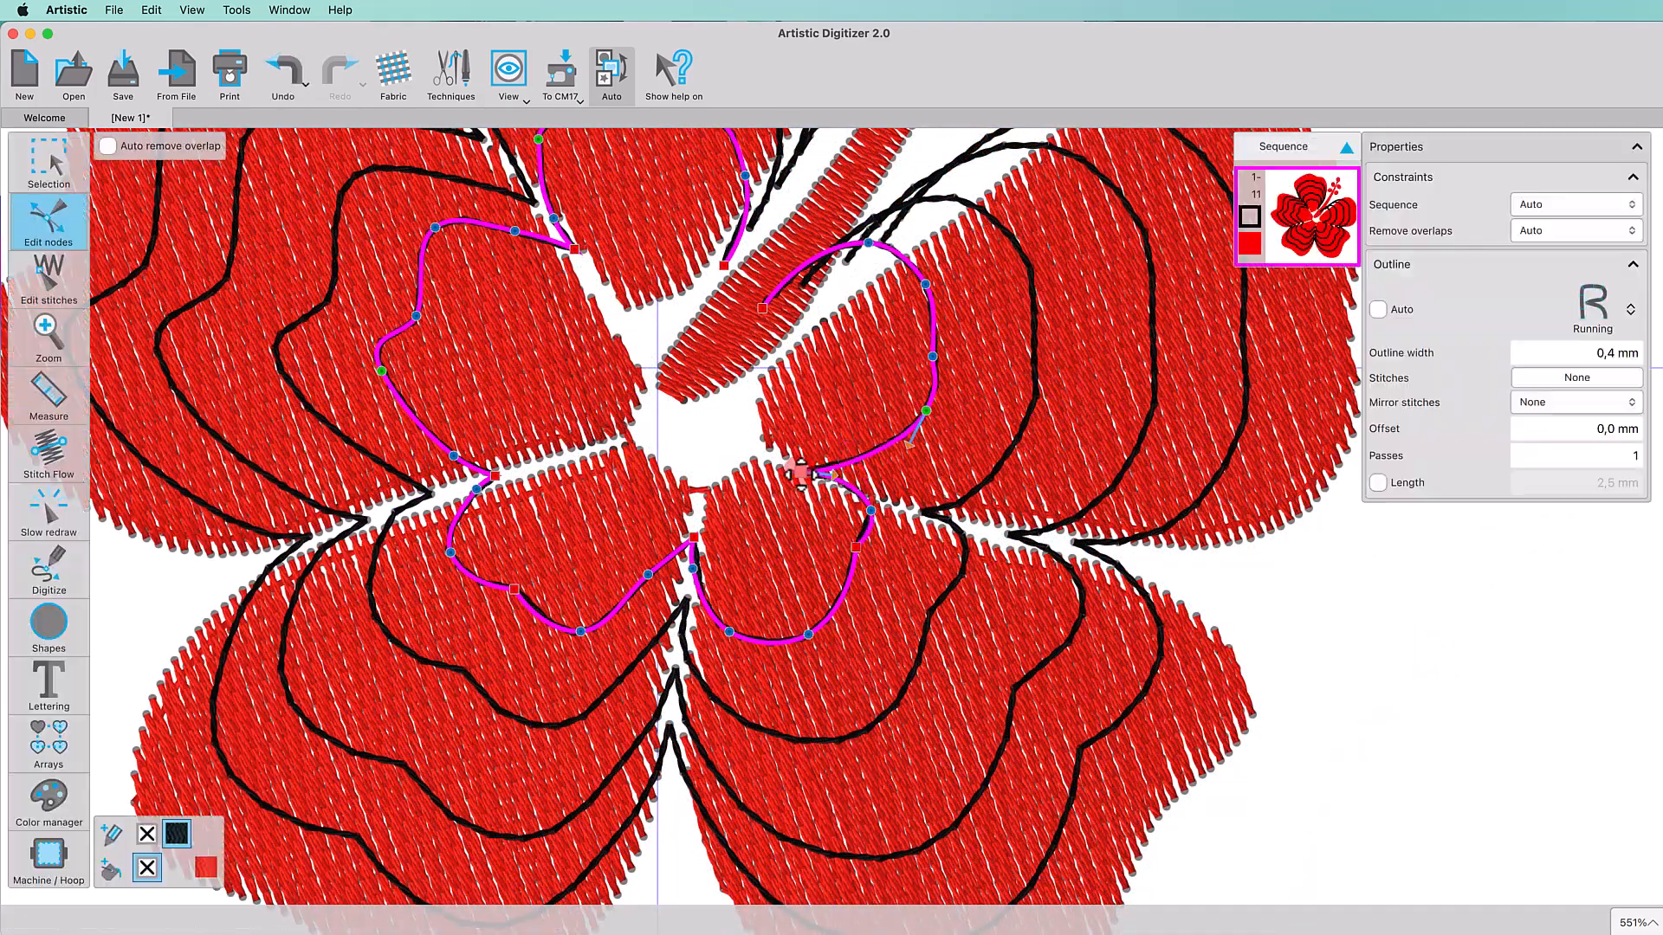
# Step: Delete the contour end nodes overlapping the stamen and reshape the innermost contour to follow the right petal
pyautogui.scroll(3, 754, 428)
pyautogui.click(701, 425)
pyautogui.press('Delete')
pyautogui.moveTo(807, 359); pyautogui.dragTo(804, 394)
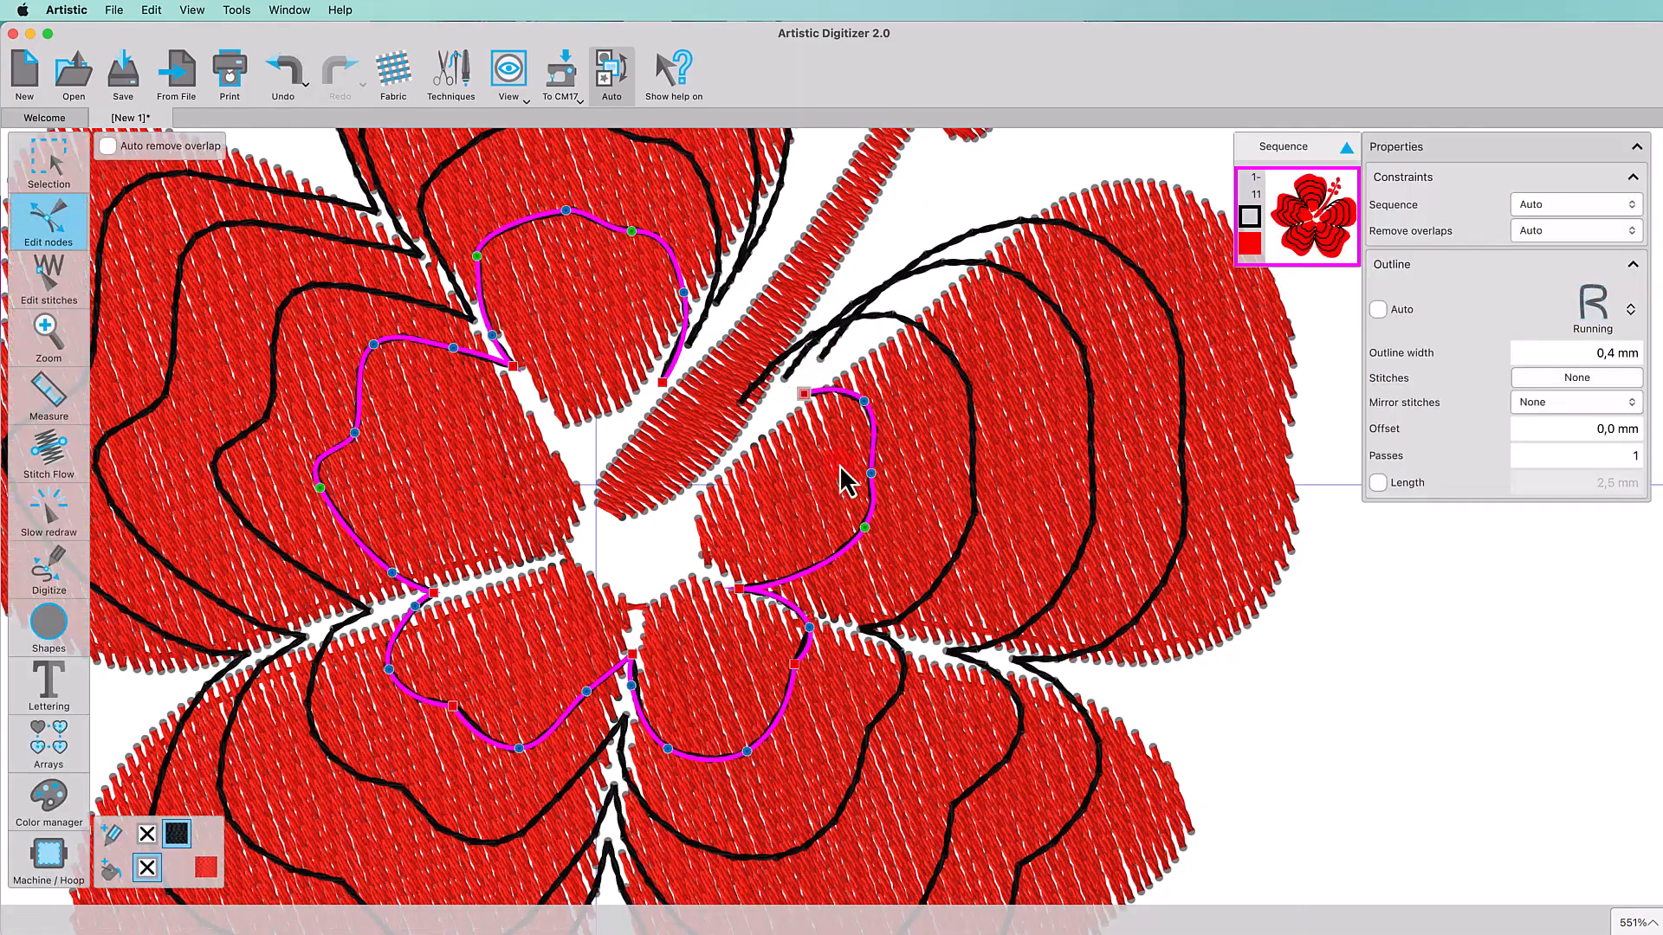
pyautogui.moveTo(871, 473); pyautogui.dragTo(870, 569)
pyautogui.click(750, 394)
pyautogui.click(742, 401)
pyautogui.press('Delete')
pyautogui.click(794, 368)
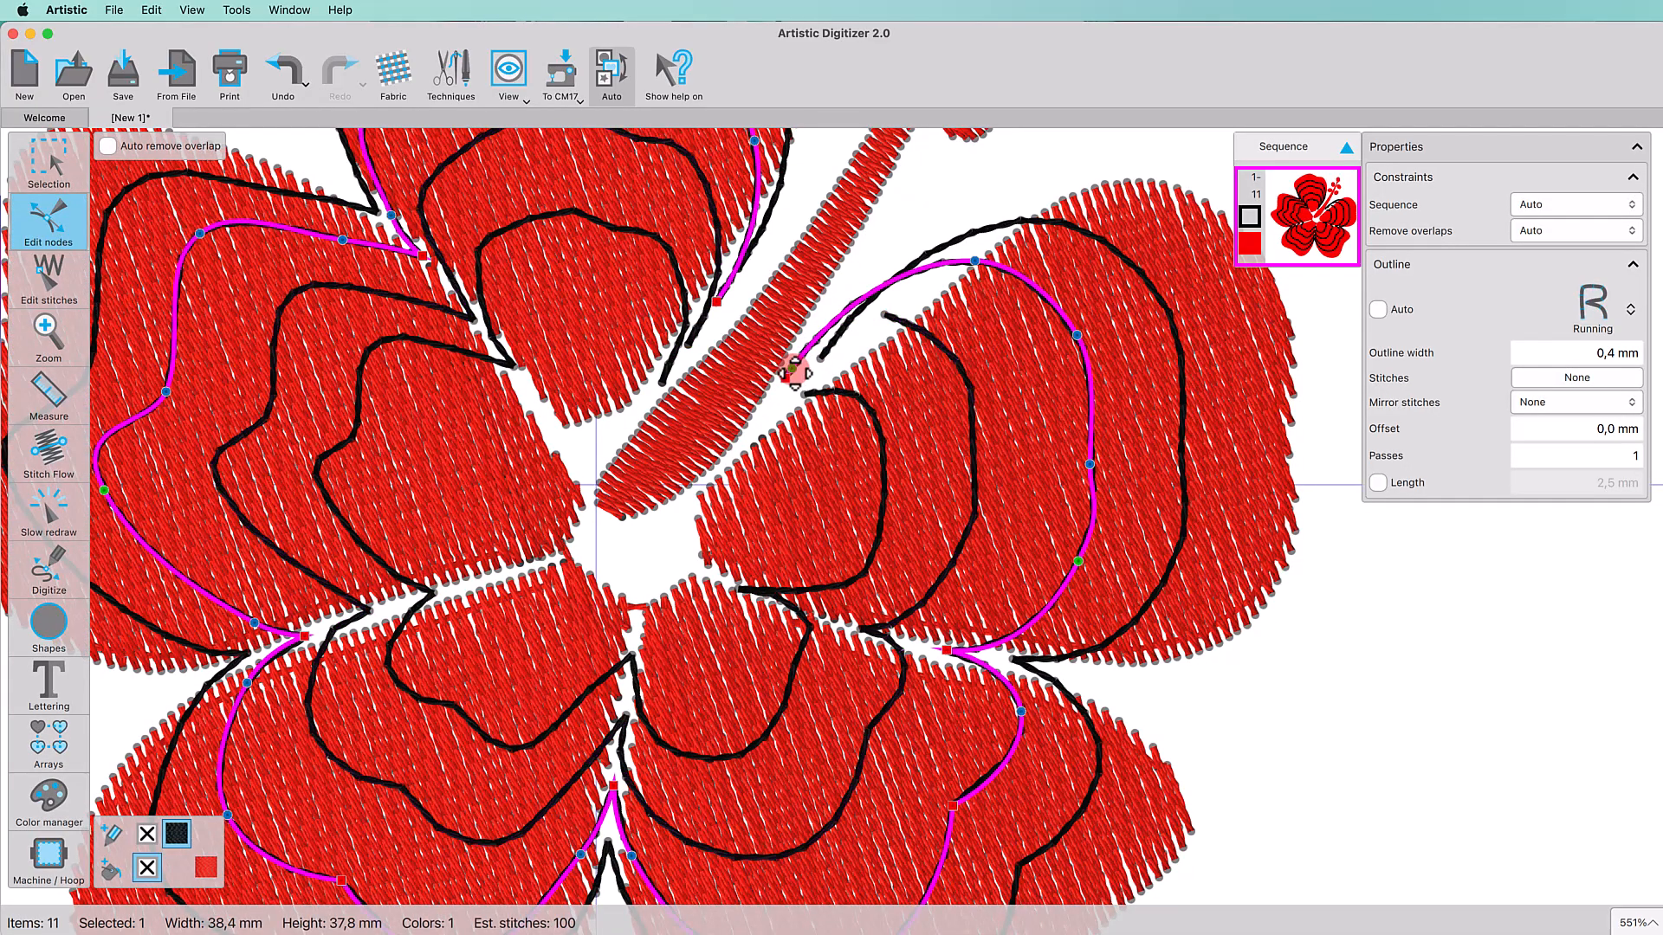
pyautogui.click(785, 377)
pyautogui.press('Delete')
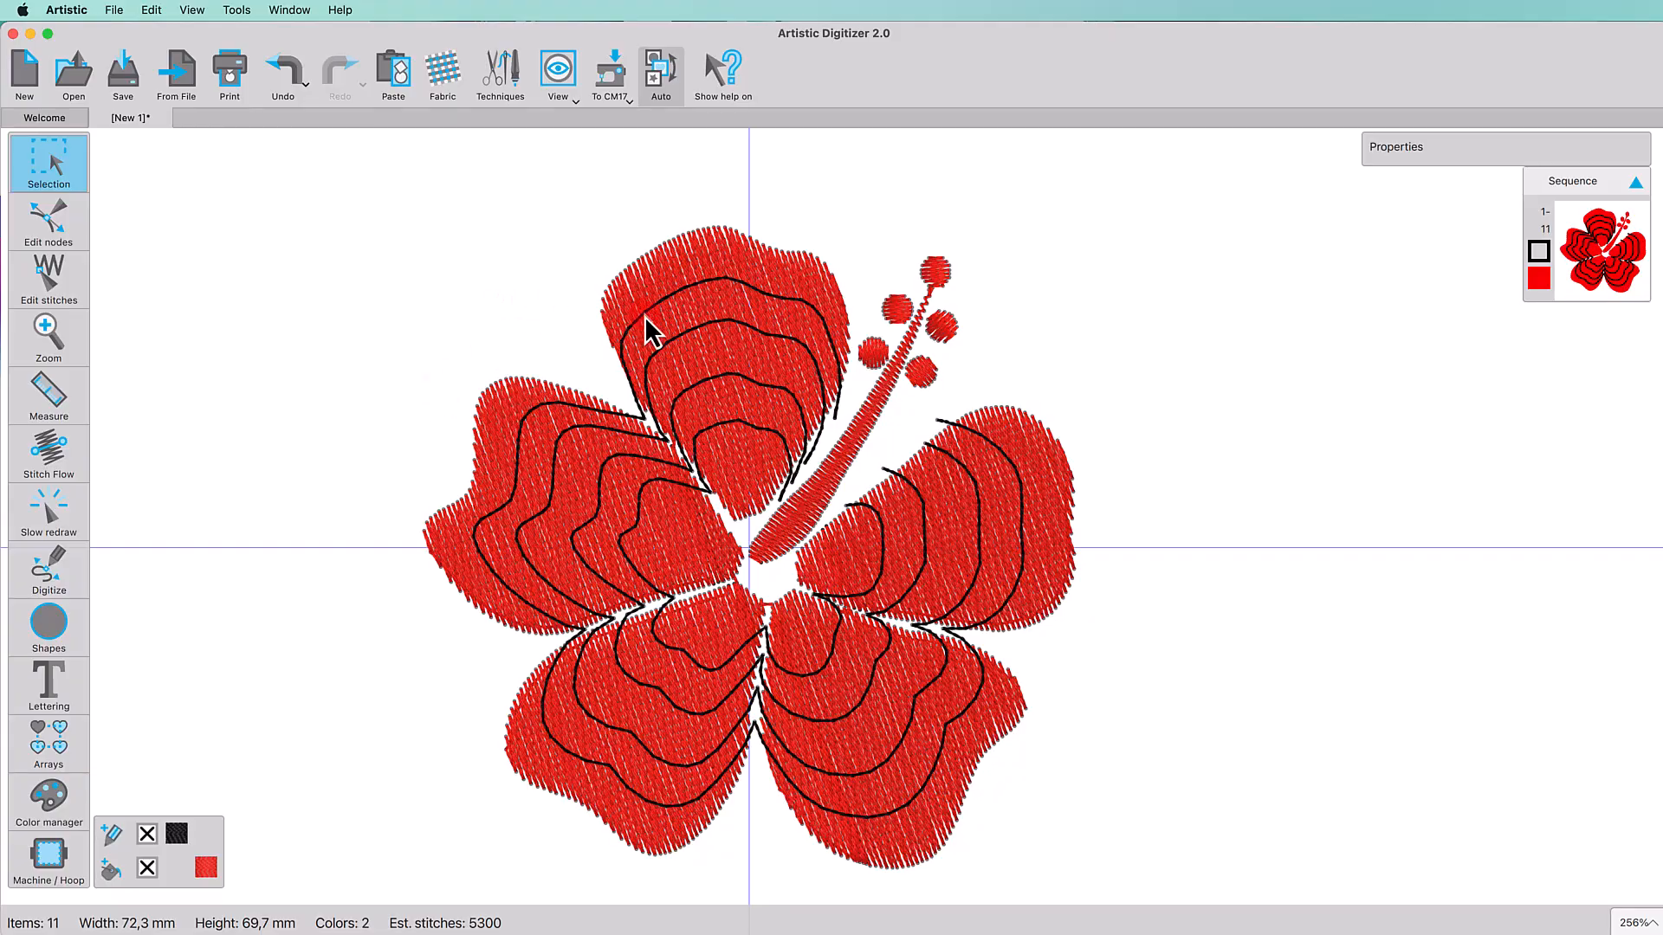
# Step: Select all four nested contours and combine them into one object
pyautogui.click(695, 344)
pyautogui.keyDown('shift'); pyautogui.click(706, 379); pyautogui.keyUp('shift')
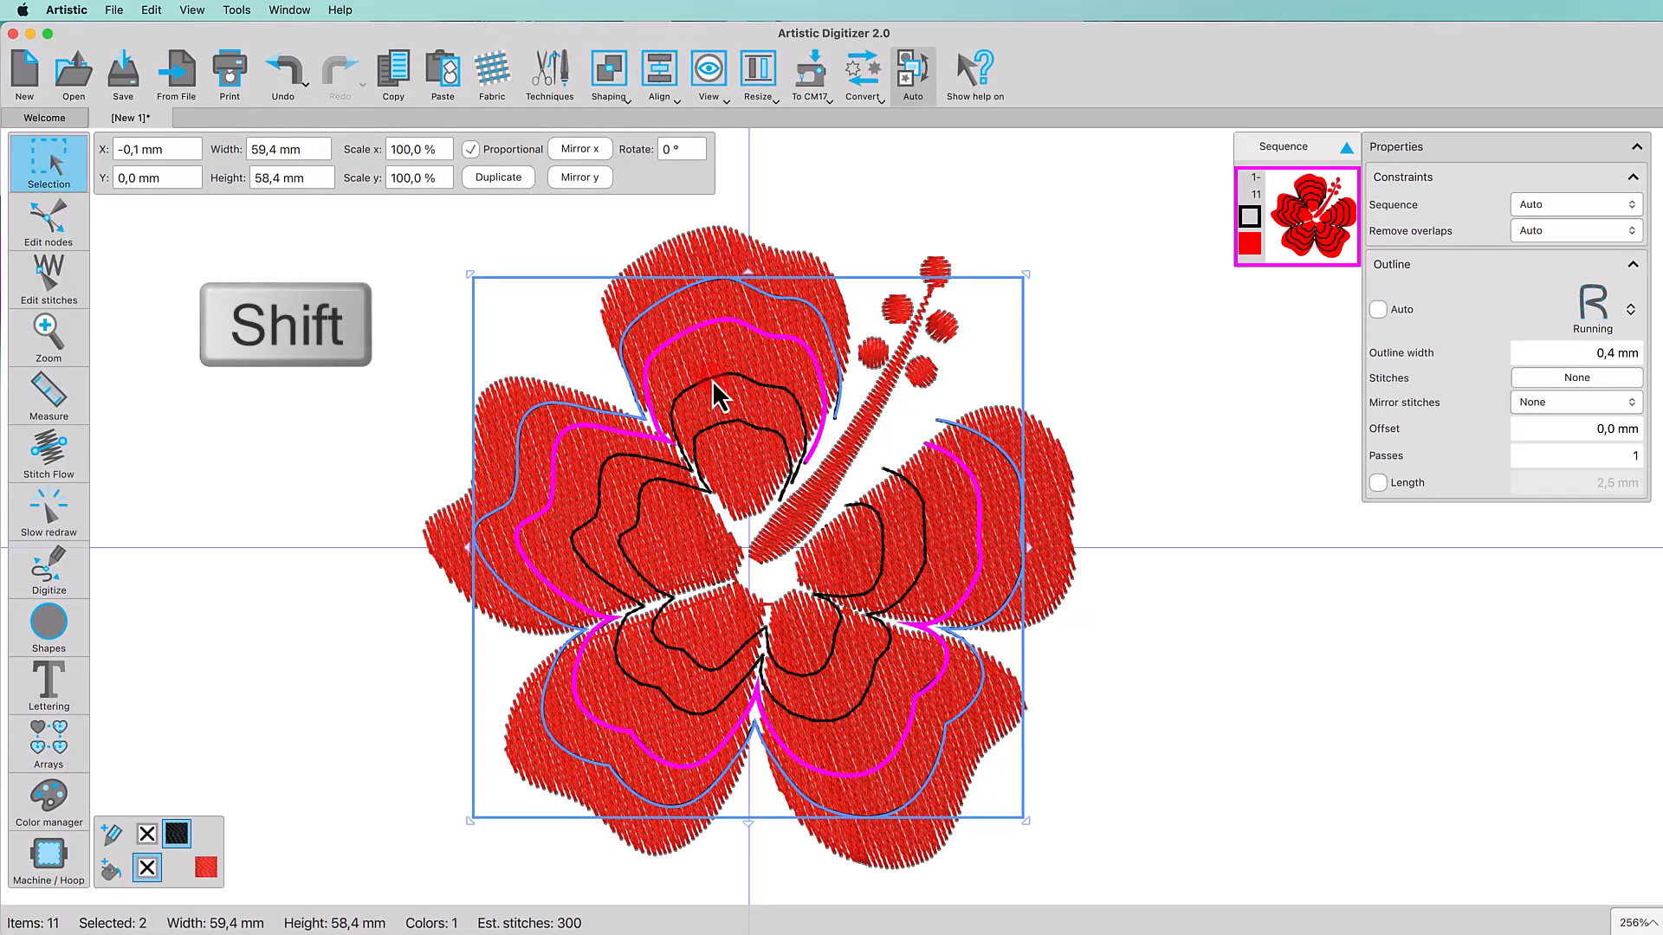
pyautogui.keyDown('shift'); pyautogui.click(725, 425); pyautogui.keyUp('shift')
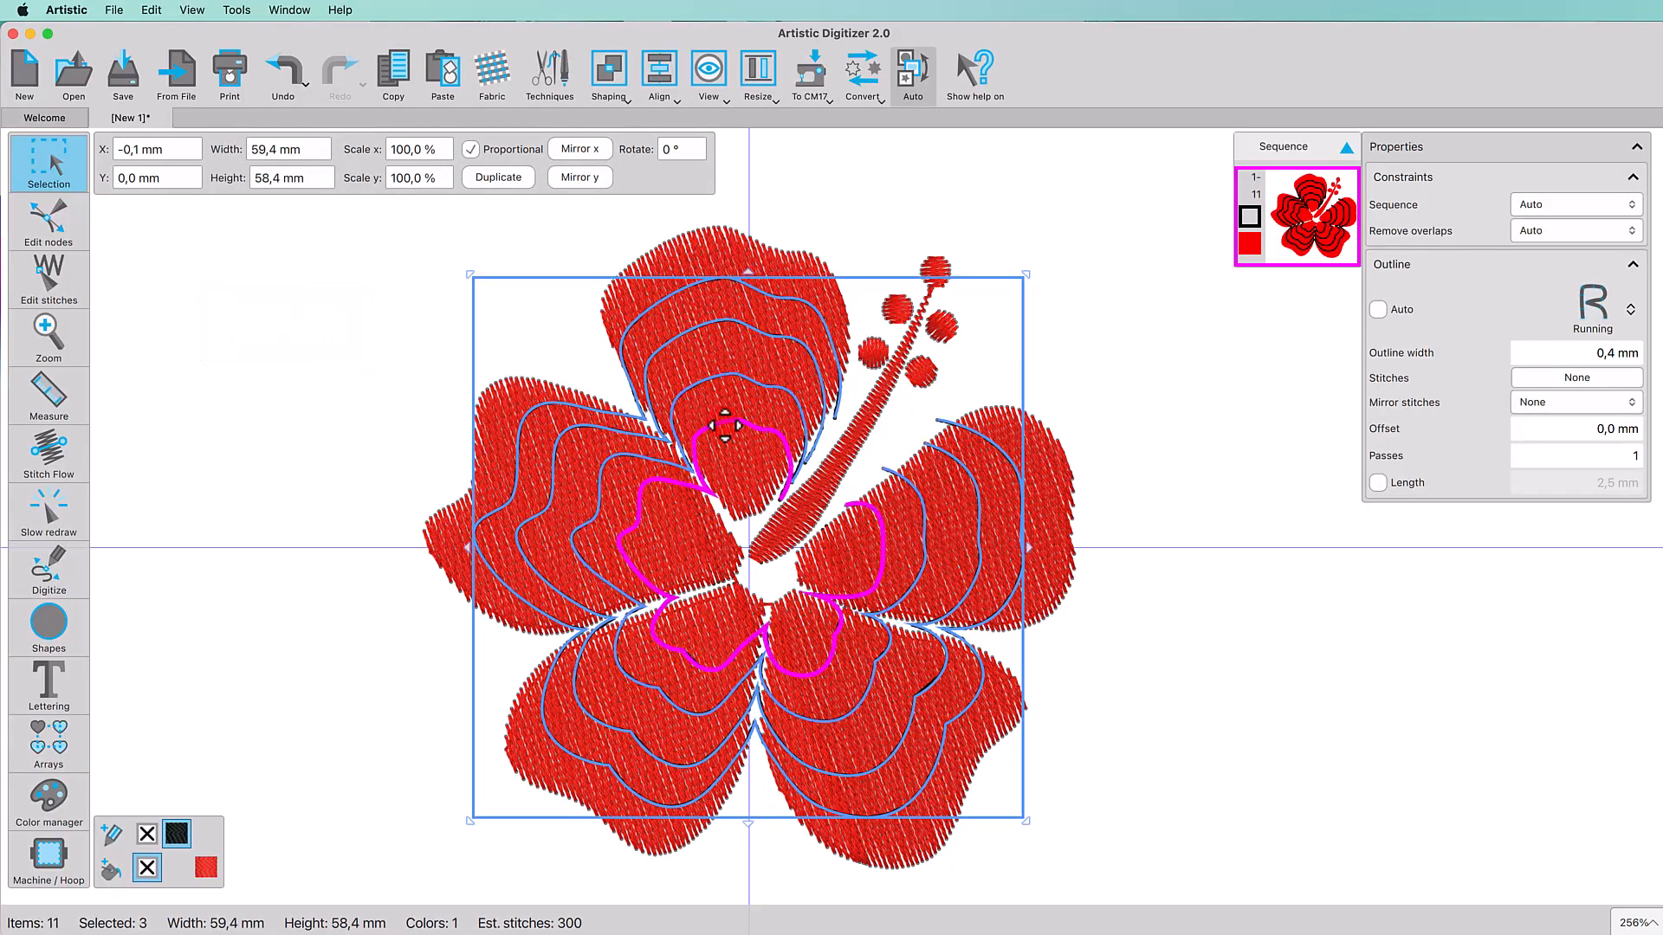
pyautogui.rightClick(725, 425)
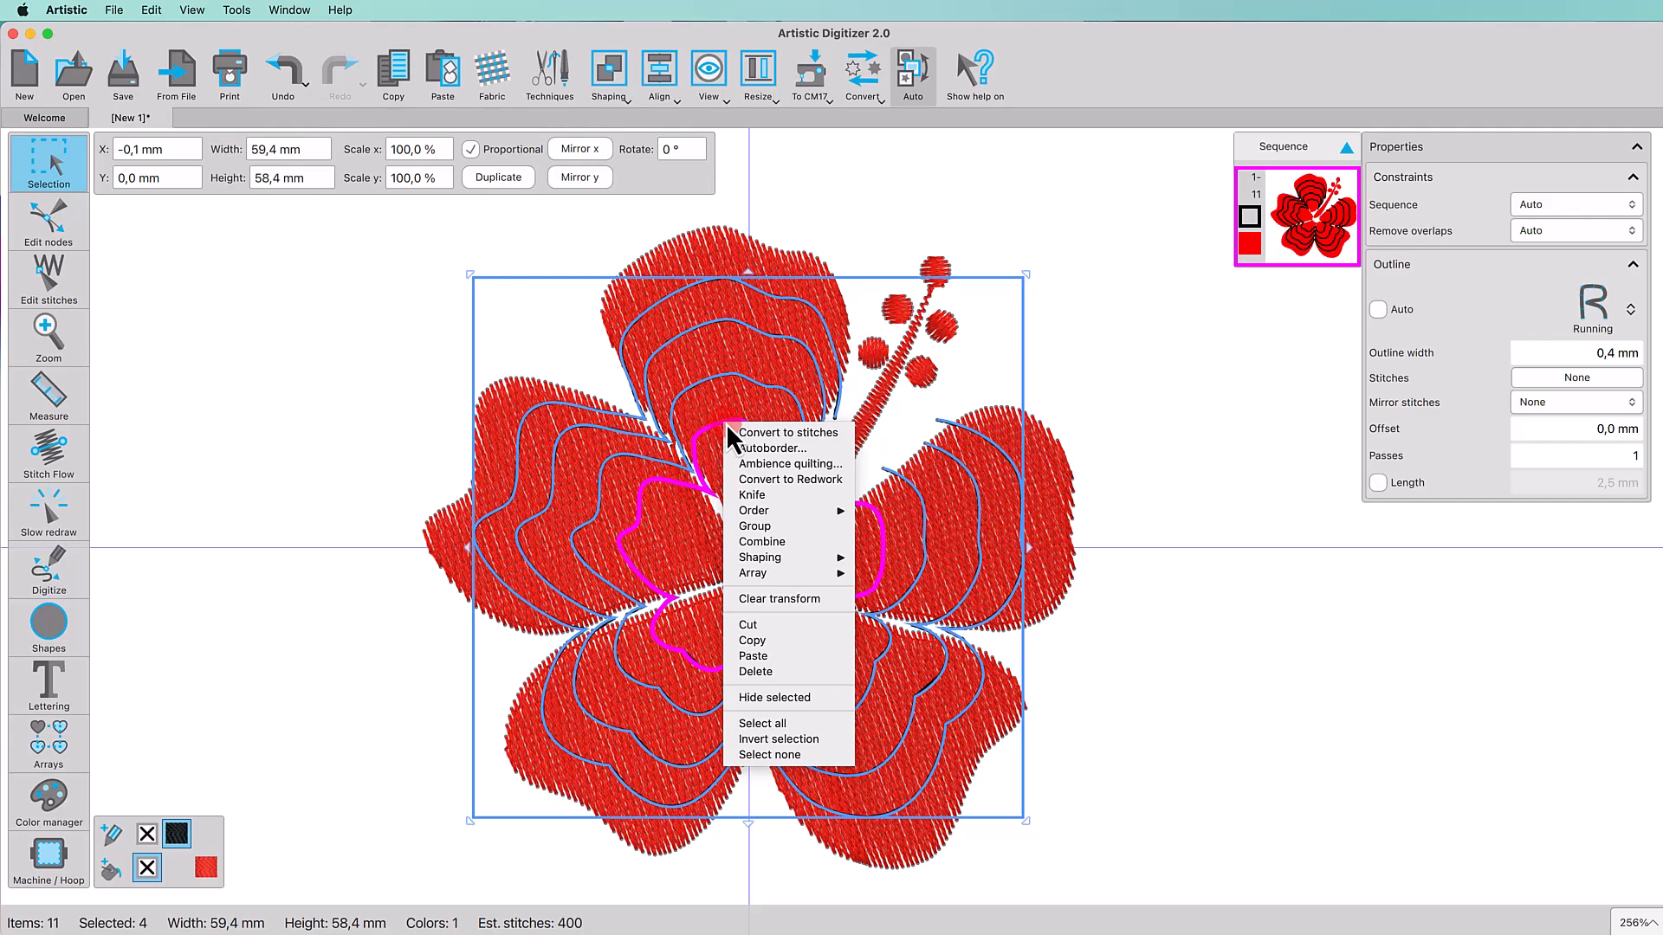
pyautogui.click(784, 543)
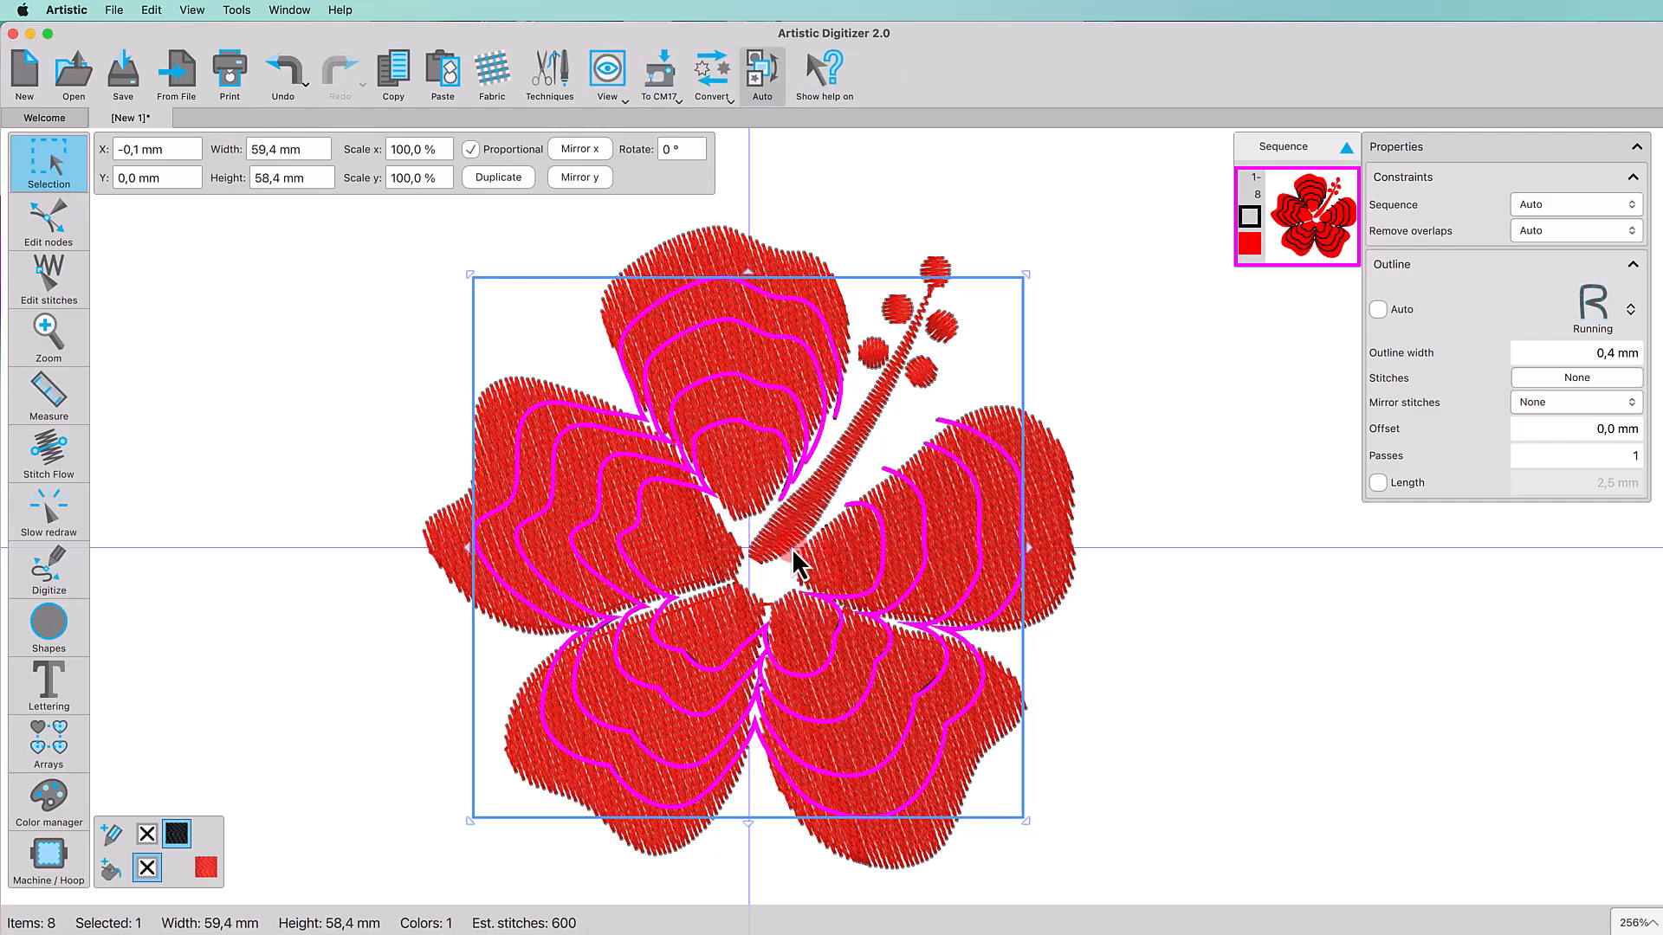
# Step: Cut the petals along the combined contours with Knife and set the resulting pieces' fill to Satin
pyautogui.keyDown('shift'); pyautogui.click(745, 503); pyautogui.keyUp('shift')
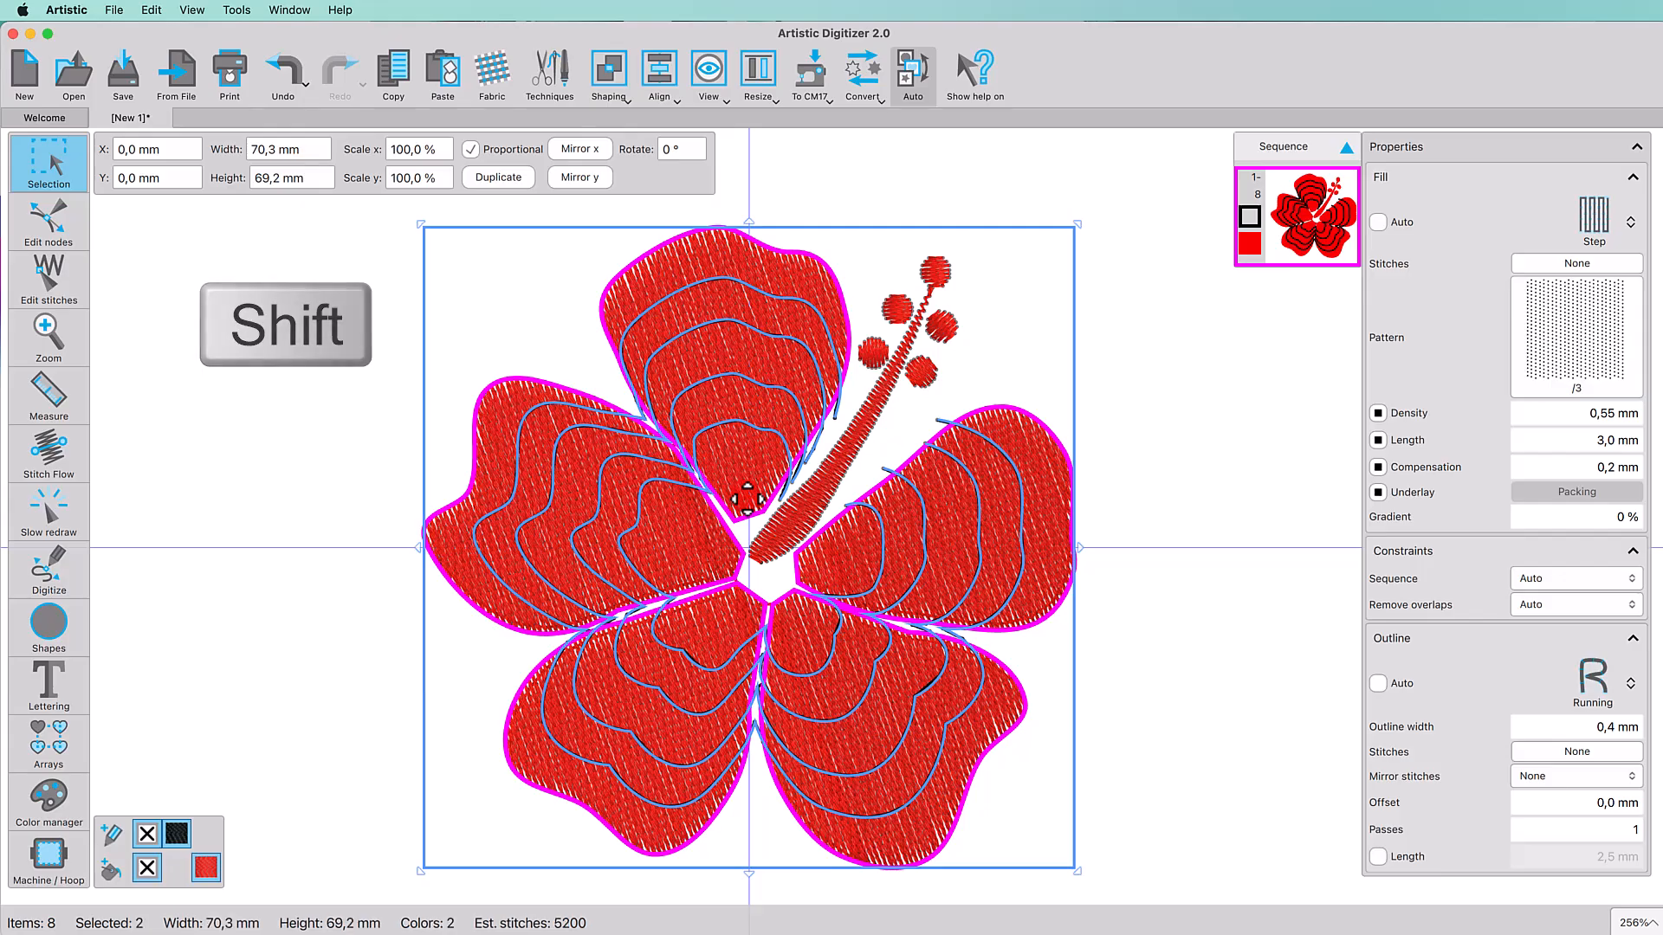
pyautogui.rightClick(759, 384)
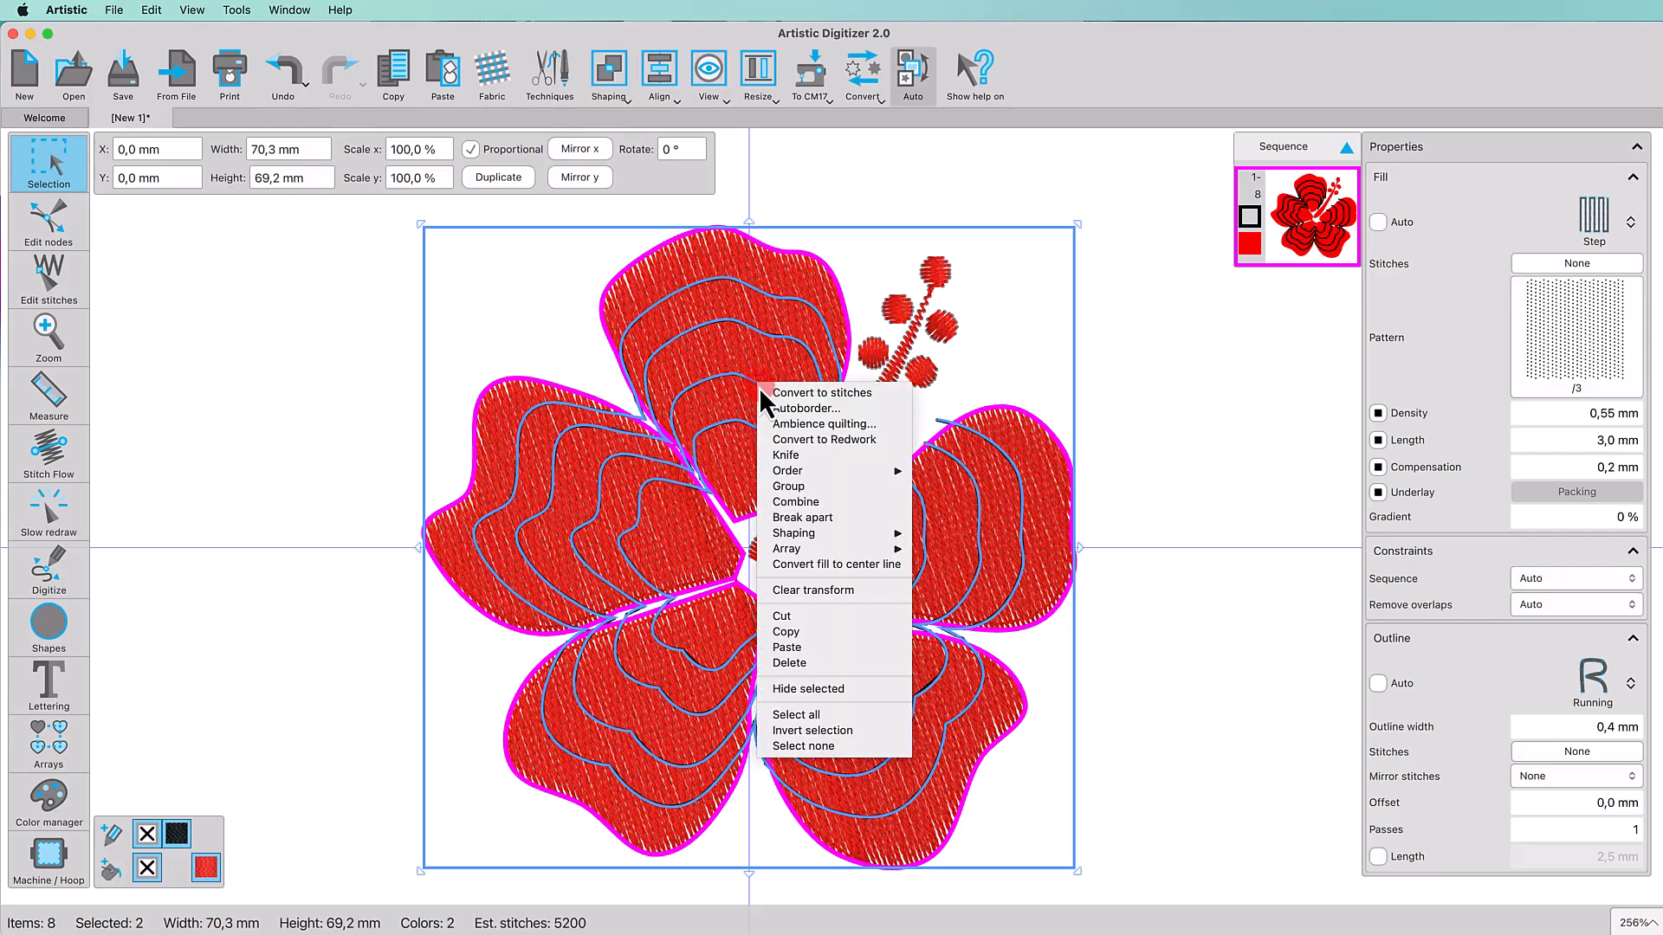
pyautogui.click(790, 455)
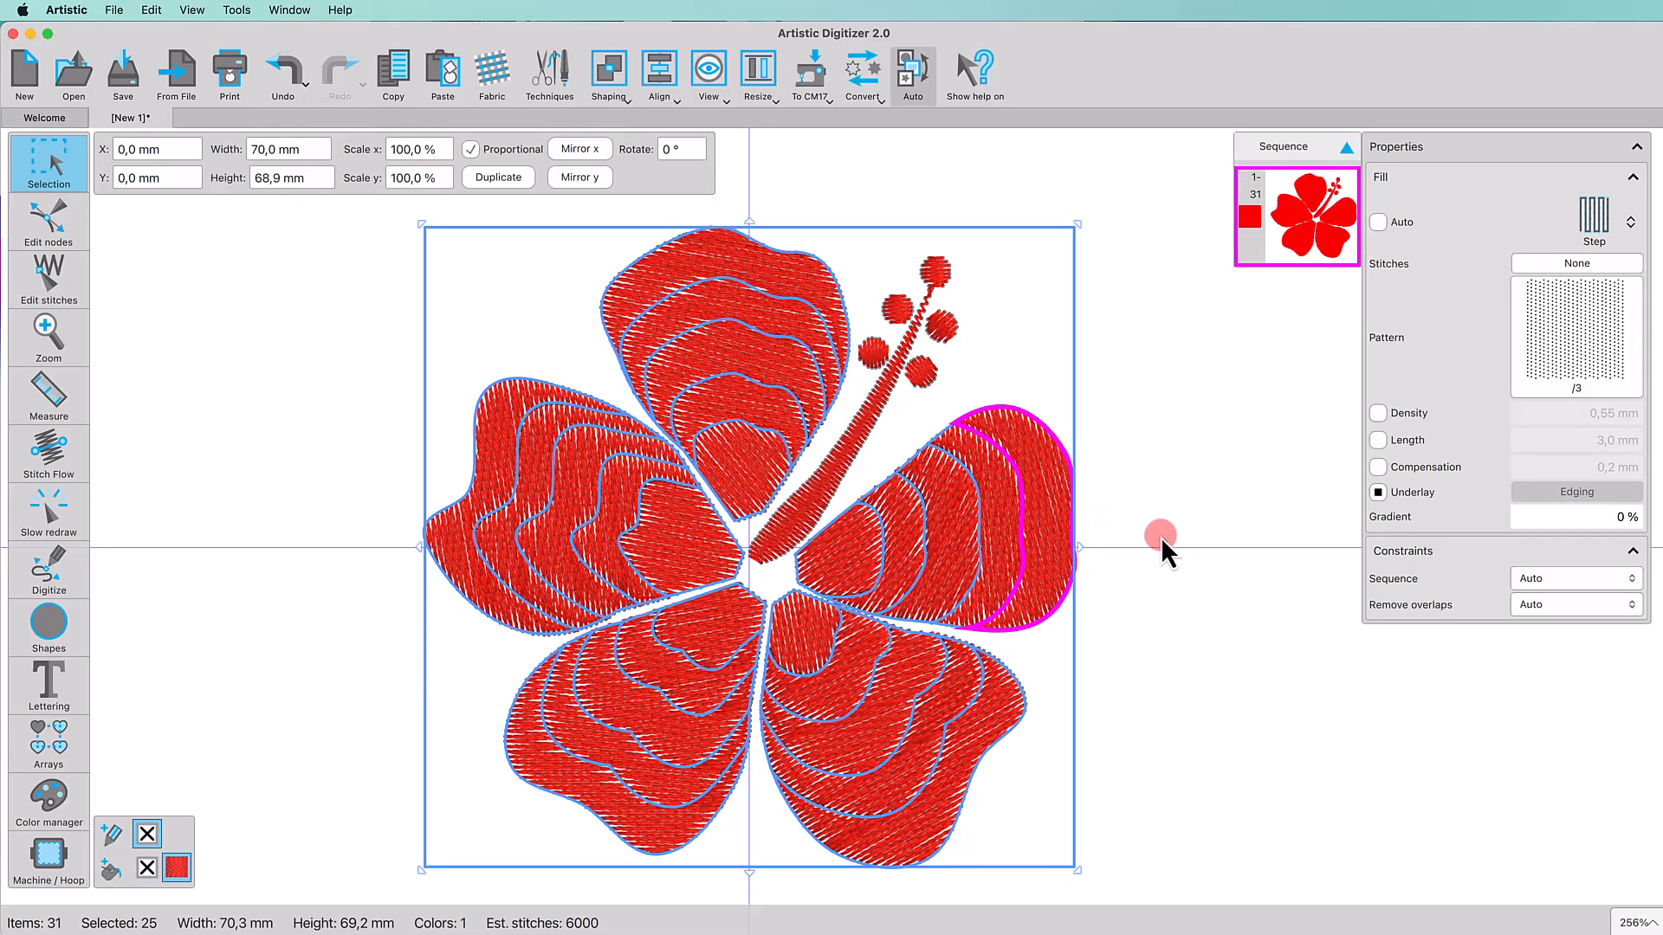
pyautogui.click(1595, 227)
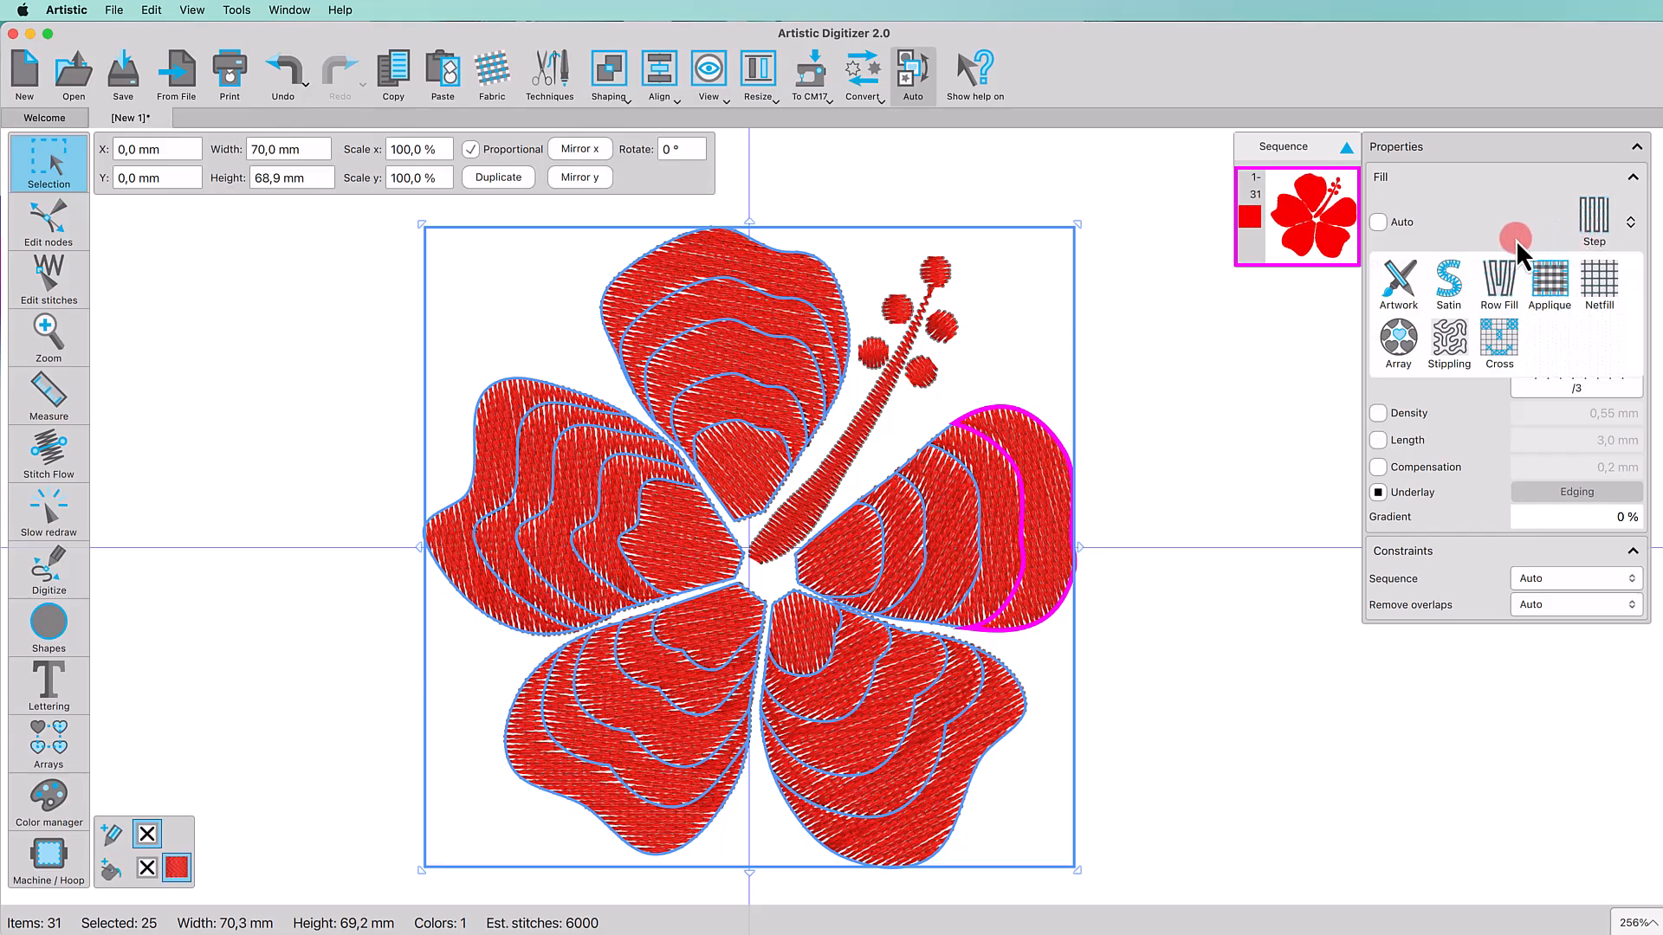
pyautogui.click(1467, 304)
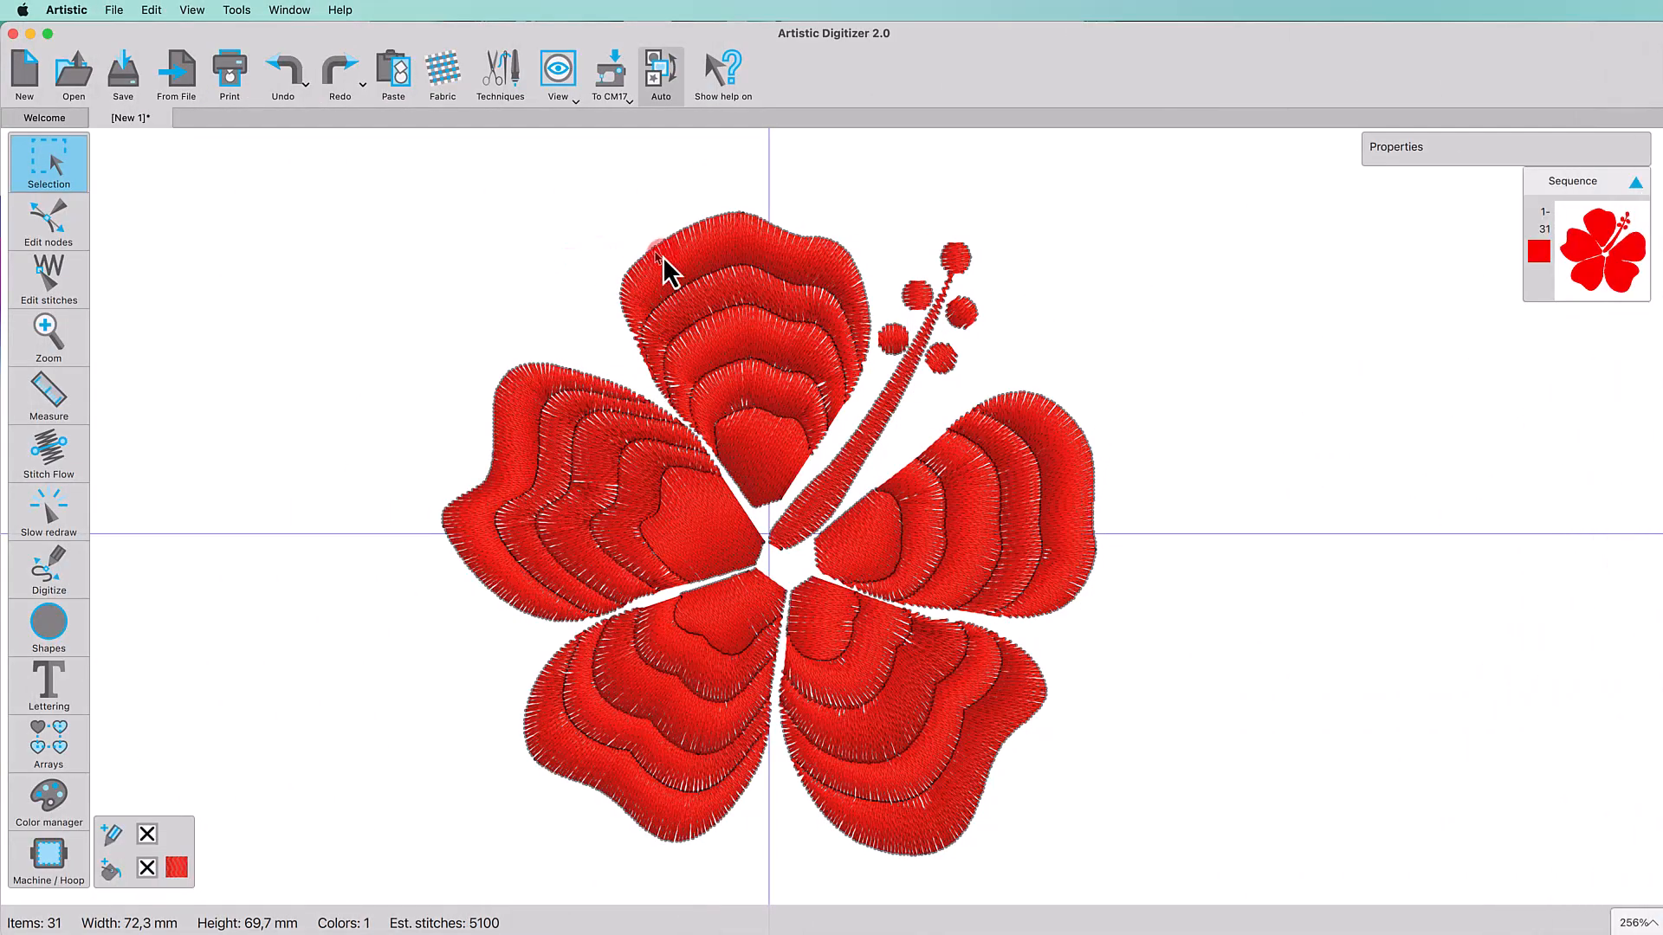
# Step: Recolor the outermost band of all five petals to #b9004a
pyautogui.click(662, 259)
pyautogui.keyDown('shift'); pyautogui.click(957, 506); pyautogui.keyUp('shift')
pyautogui.keyDown('shift'); pyautogui.click(957, 818); pyautogui.keyUp('shift')
pyautogui.keyDown('shift'); pyautogui.click(622, 788); pyautogui.keyUp('shift')
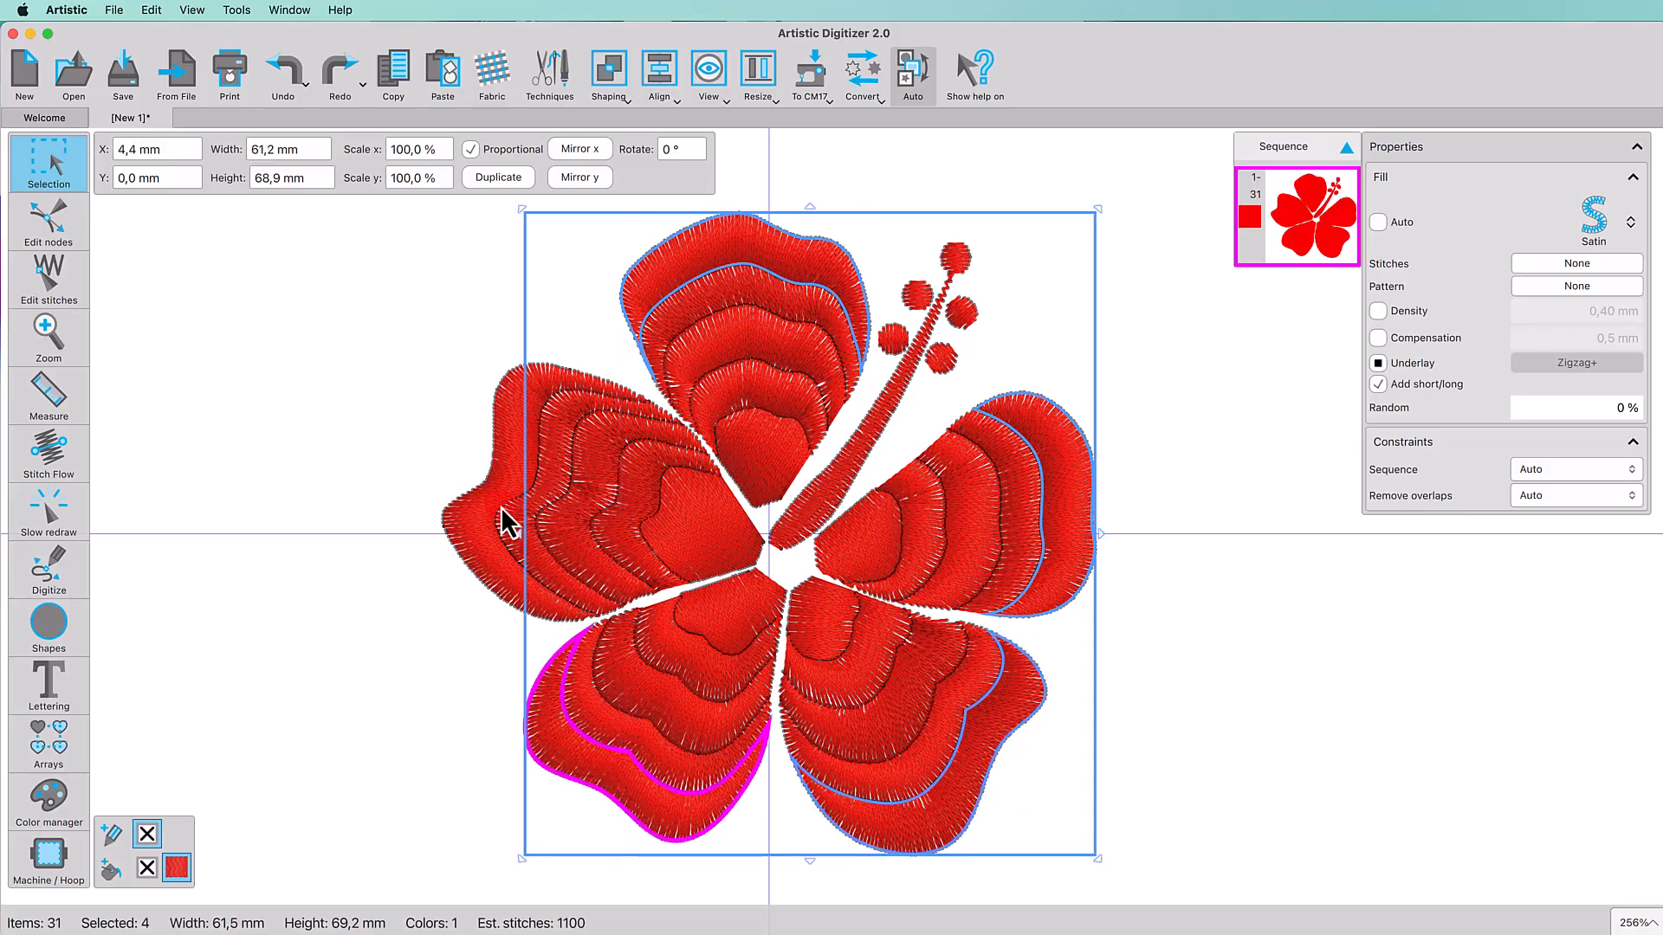
pyautogui.keyDown('shift'); pyautogui.click(484, 528); pyautogui.keyUp('shift')
pyautogui.click(110, 871)
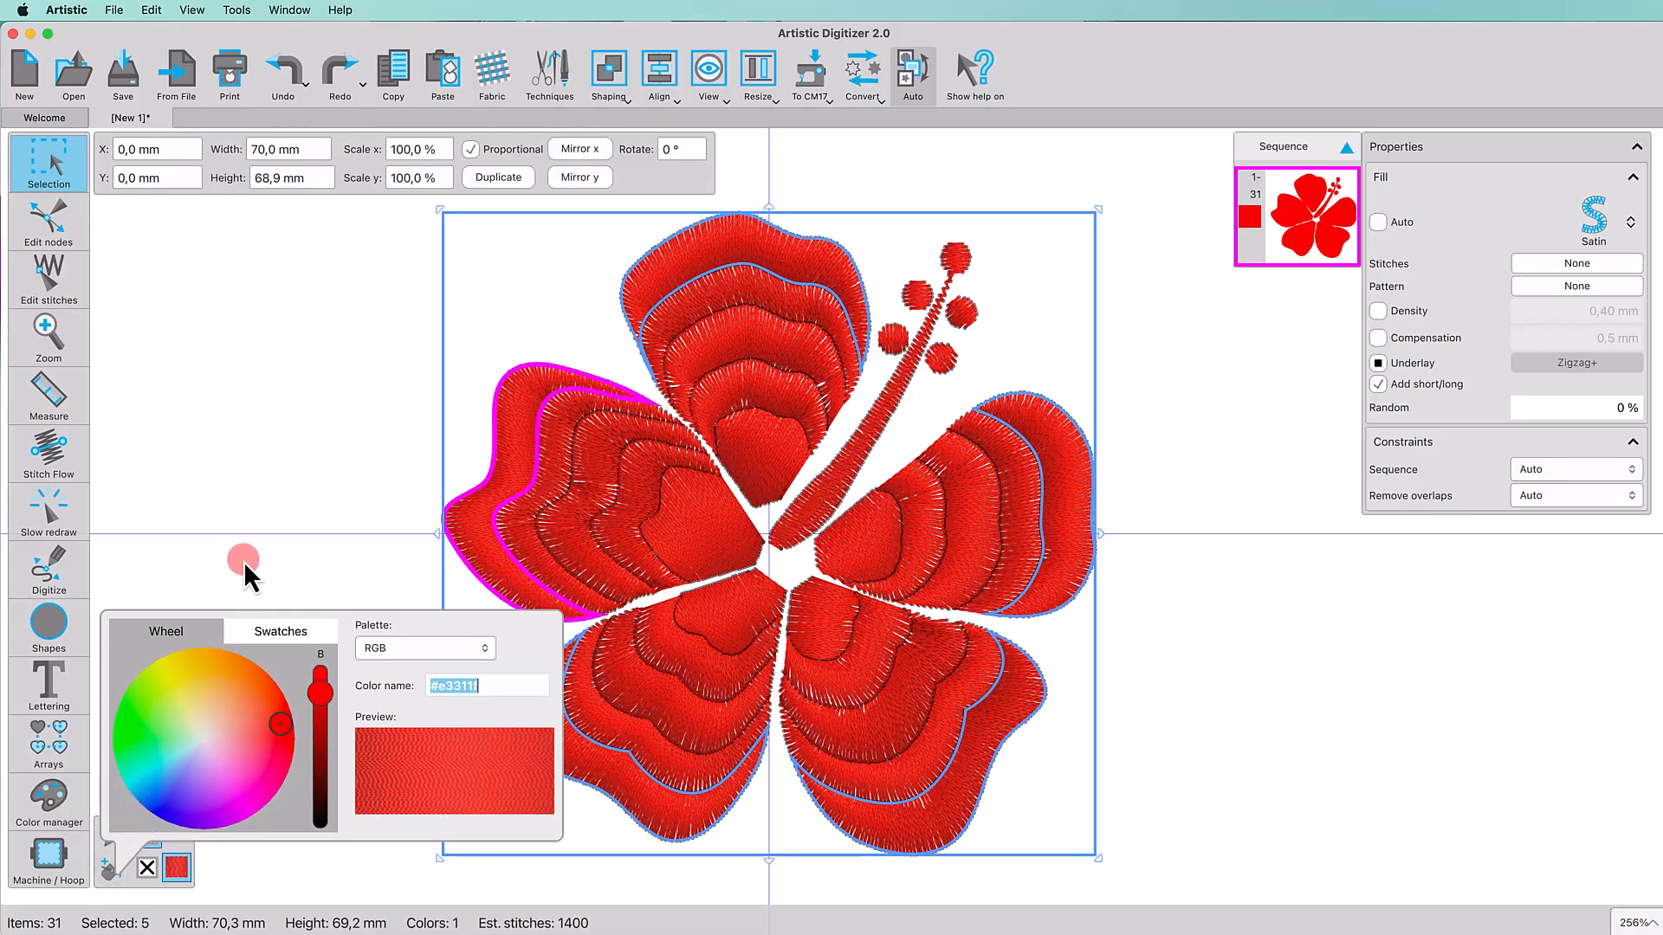
pyautogui.write('#b9004a')
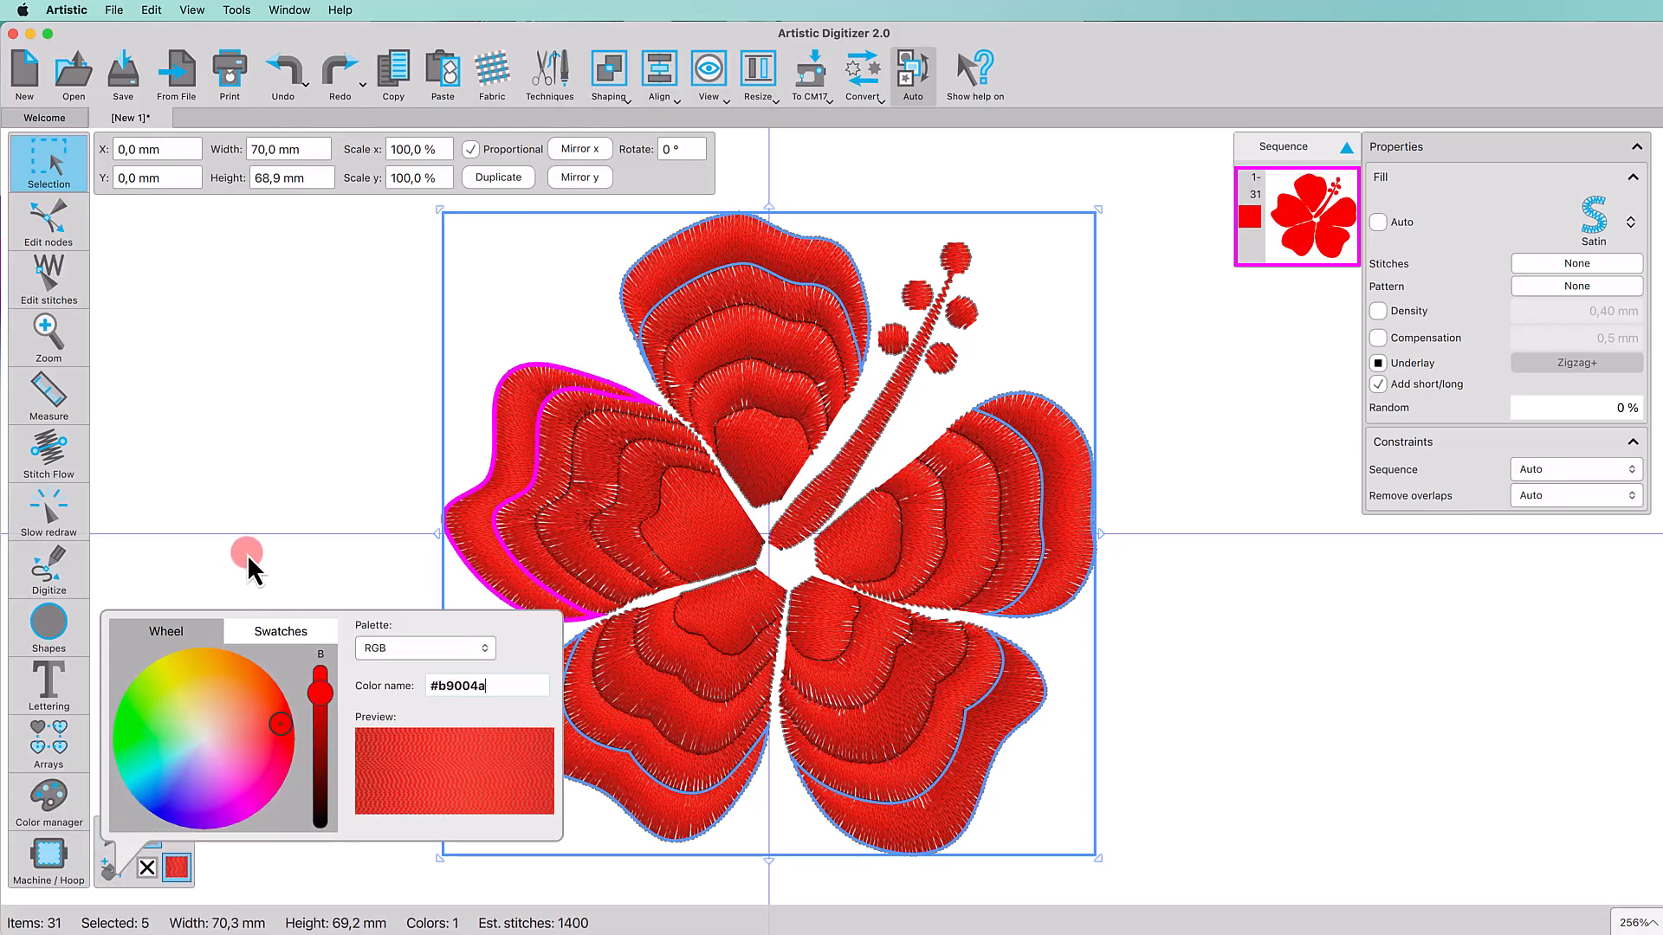
pyautogui.press('Return')
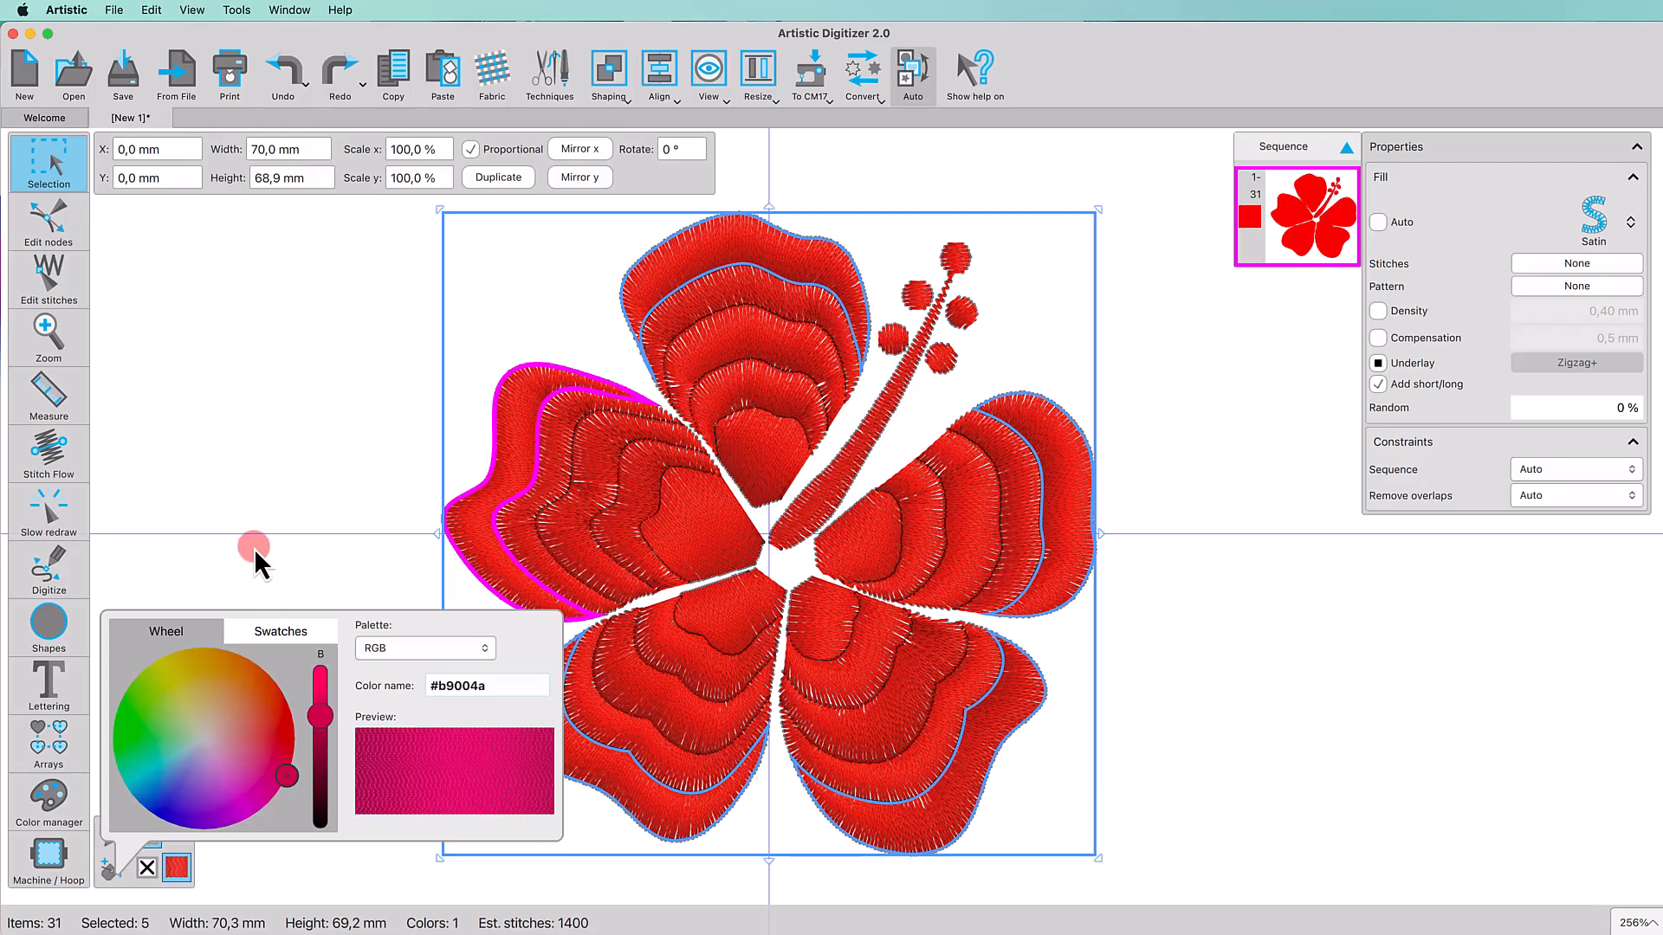
pyautogui.click(258, 547)
# Step: Recolor the second band from the outside on all five petals to a lighter pink than the outermost band
pyautogui.click(765, 303)
pyautogui.keyDown('super'); pyautogui.click(1021, 494); pyautogui.keyUp('super')
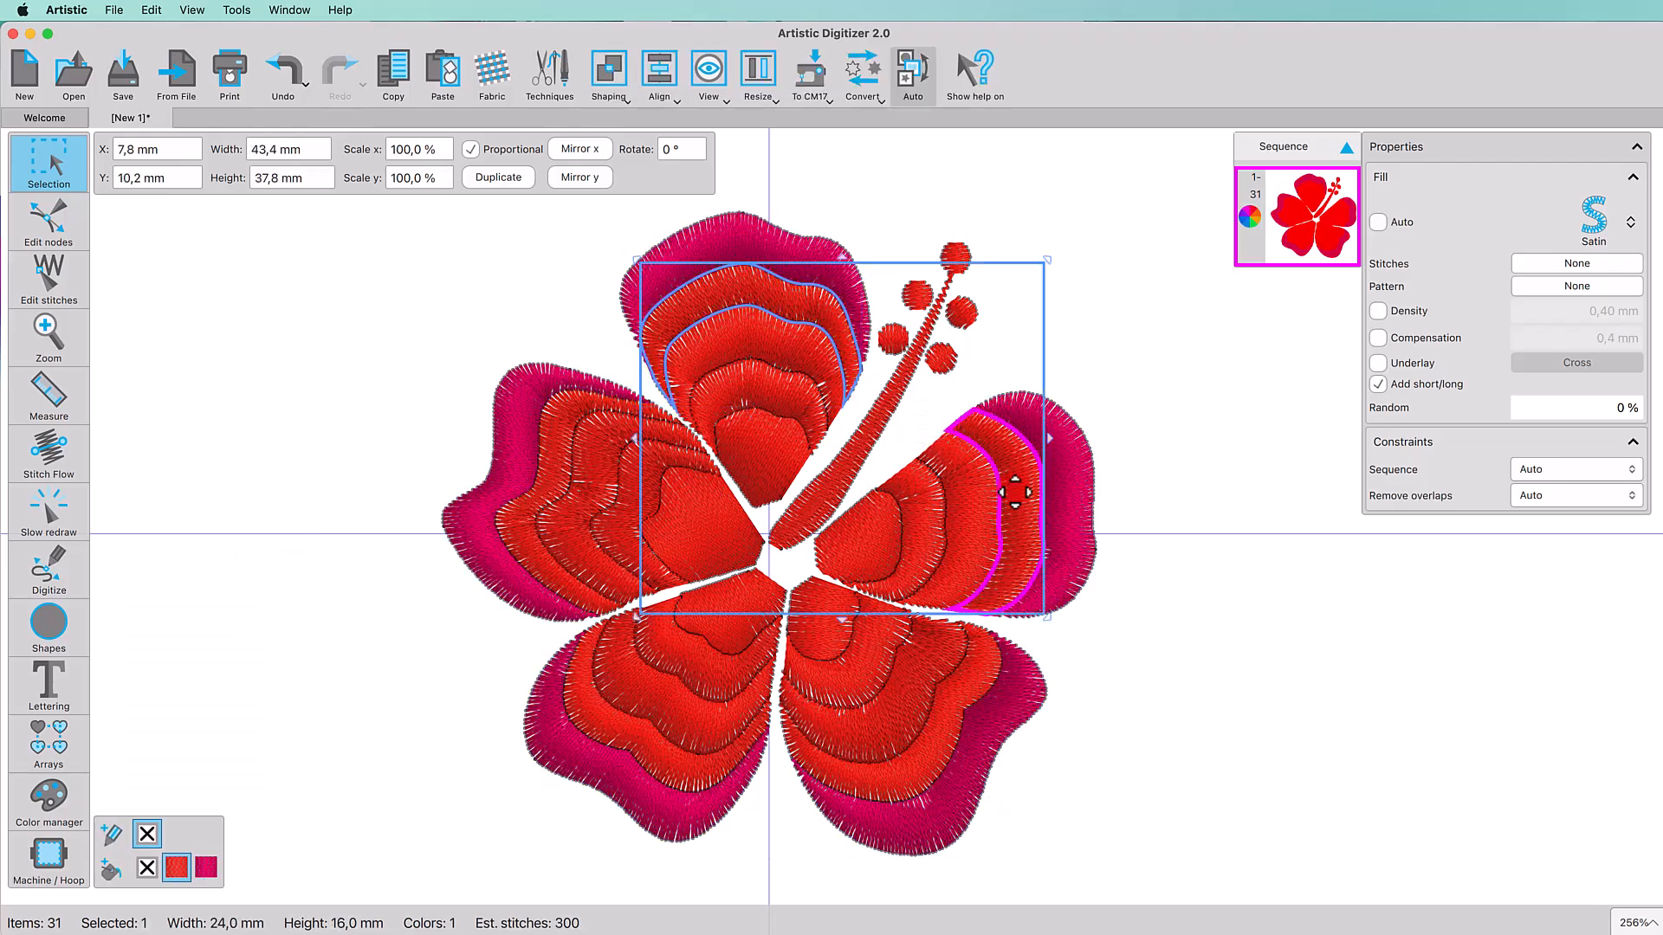
pyautogui.keyDown('super'); pyautogui.click(953, 715); pyautogui.keyUp('super')
pyautogui.keyDown('super'); pyautogui.click(606, 705); pyautogui.keyUp('super')
pyautogui.keyDown('super'); pyautogui.click(520, 527); pyautogui.keyUp('super')
pyautogui.click(111, 872)
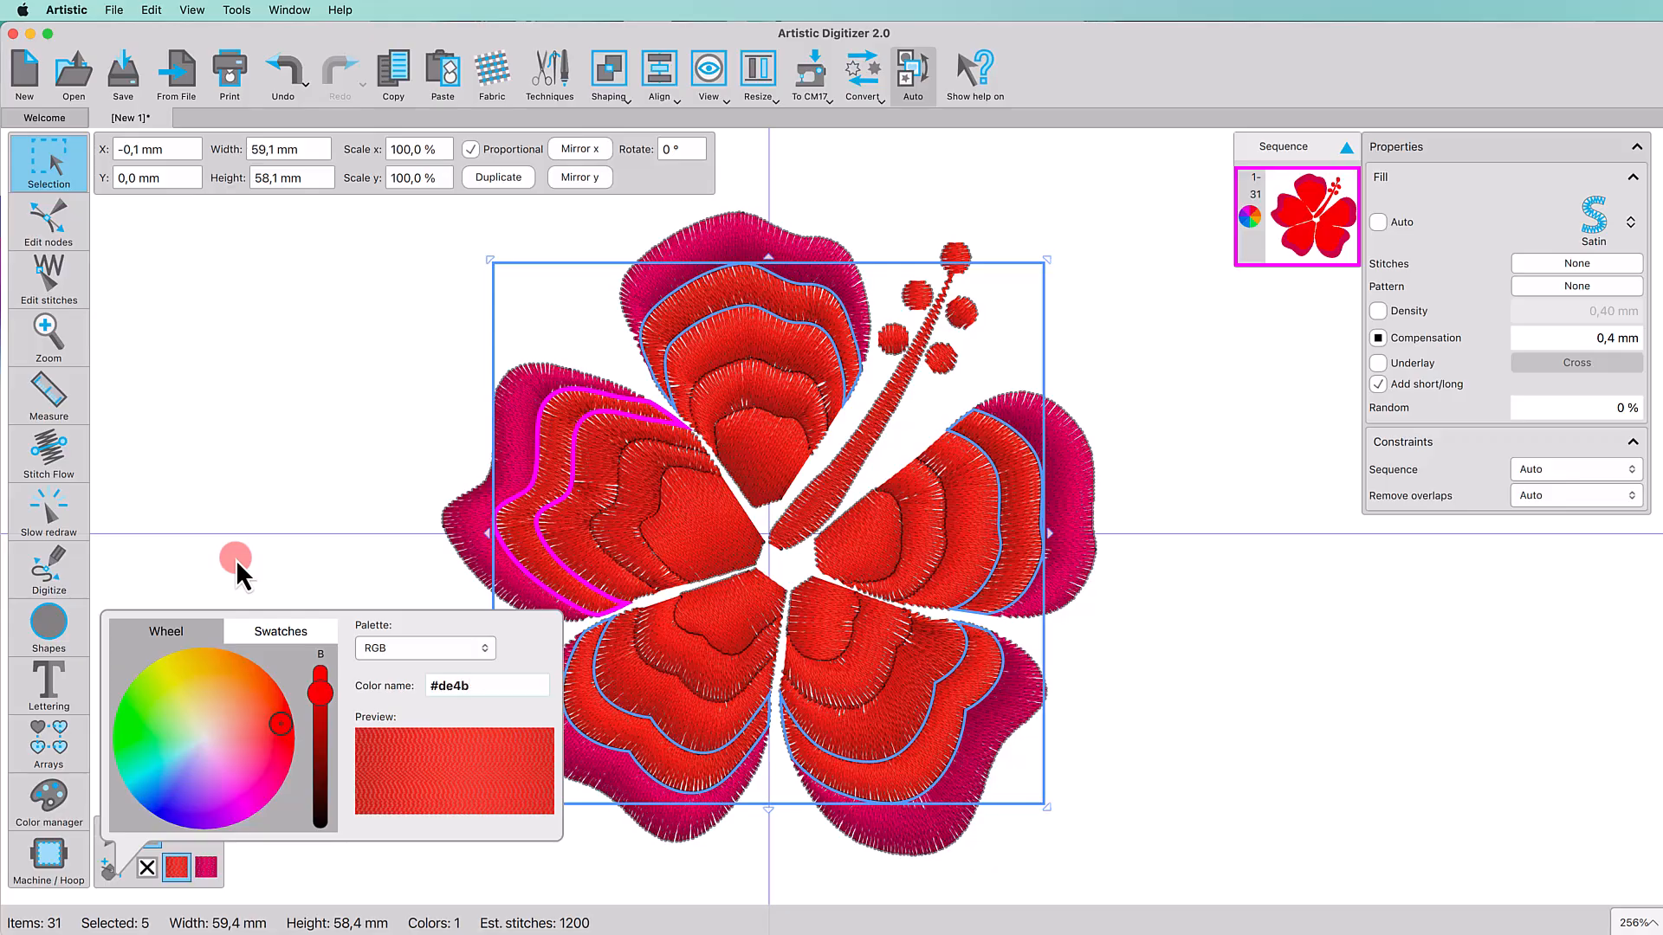
pyautogui.press('Return')
pyautogui.click(273, 455)
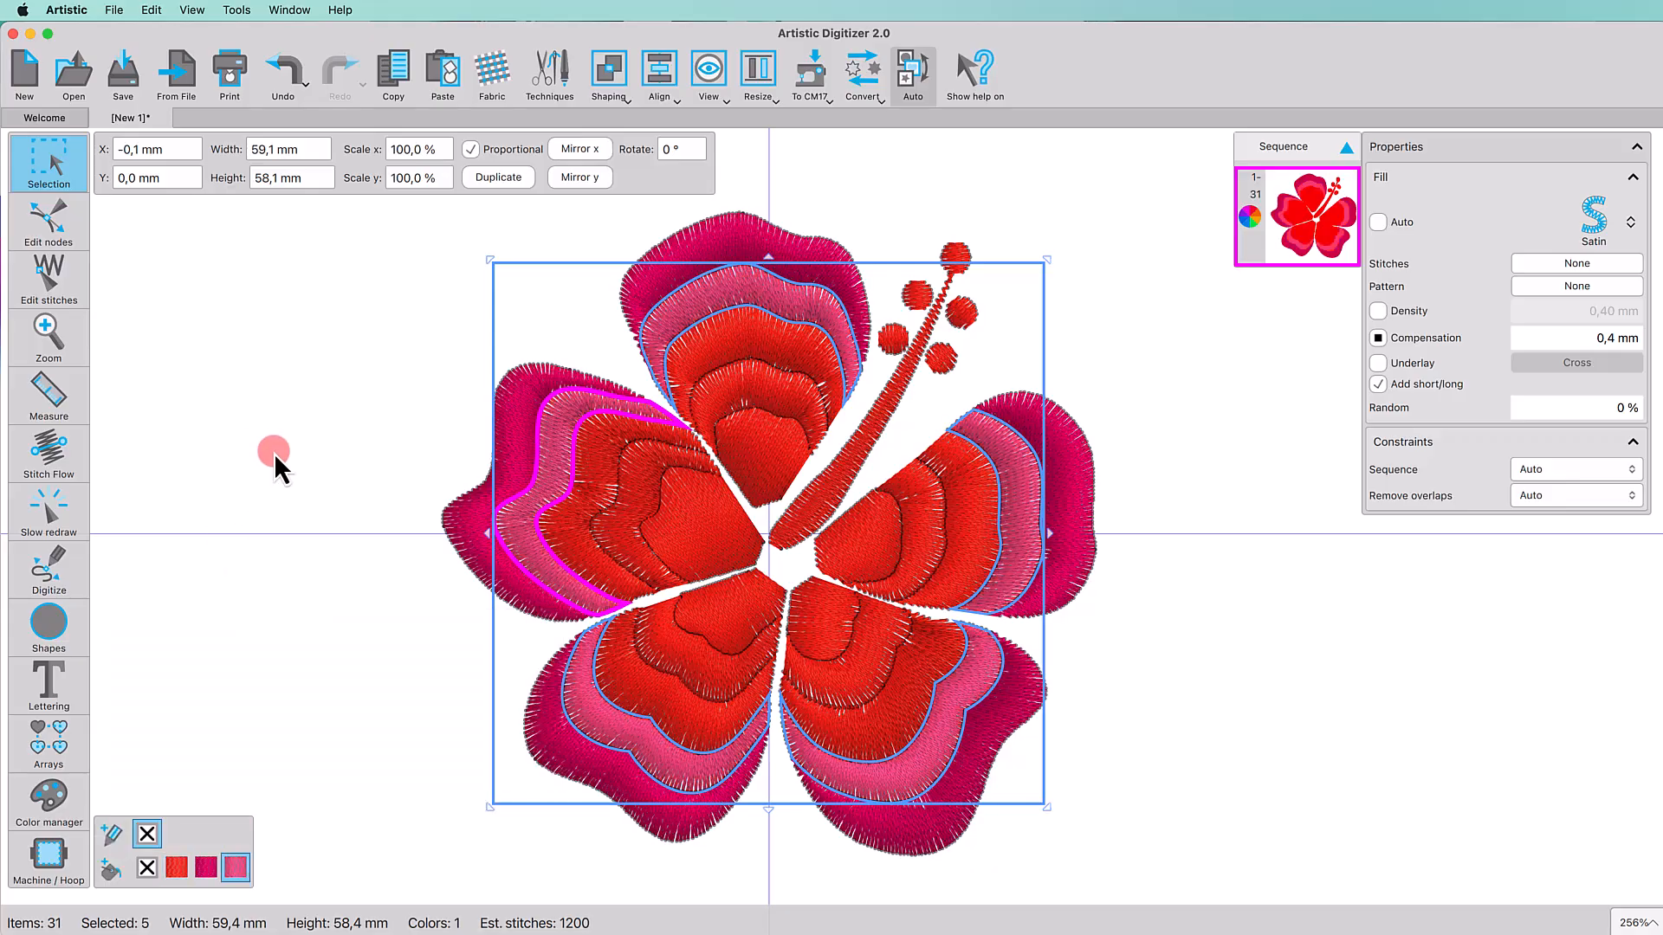
# Step: Set the second bands' satin density to 0.7 mm and enable underlay with the Tacking type
pyautogui.click(1377, 312)
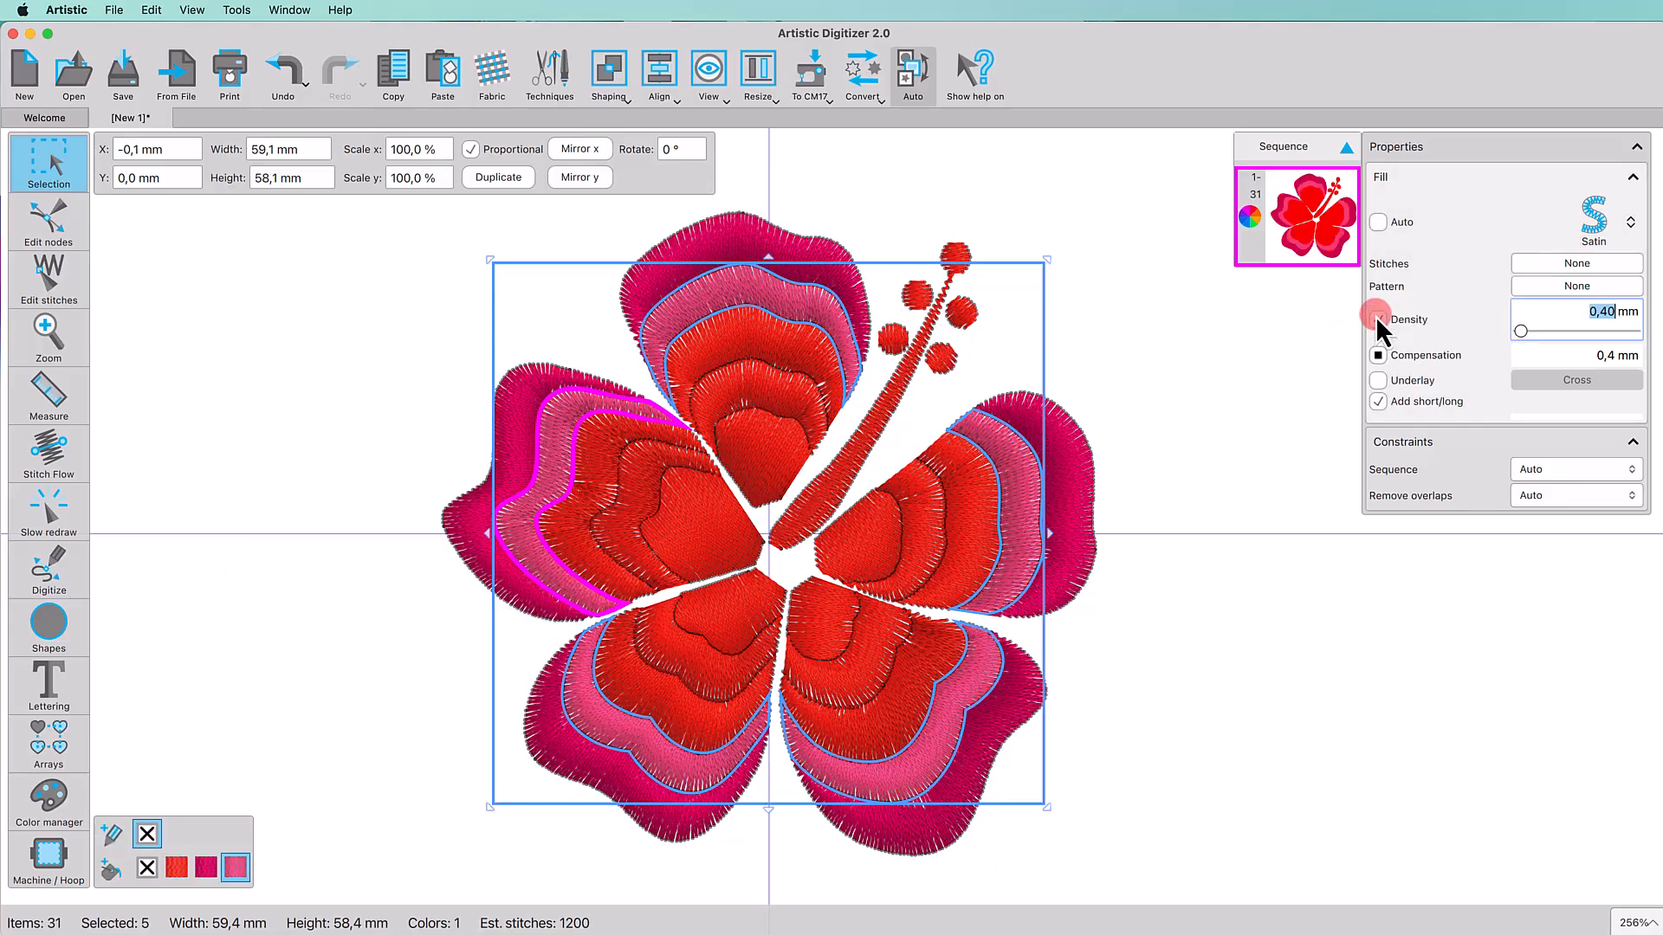
pyautogui.write('0')
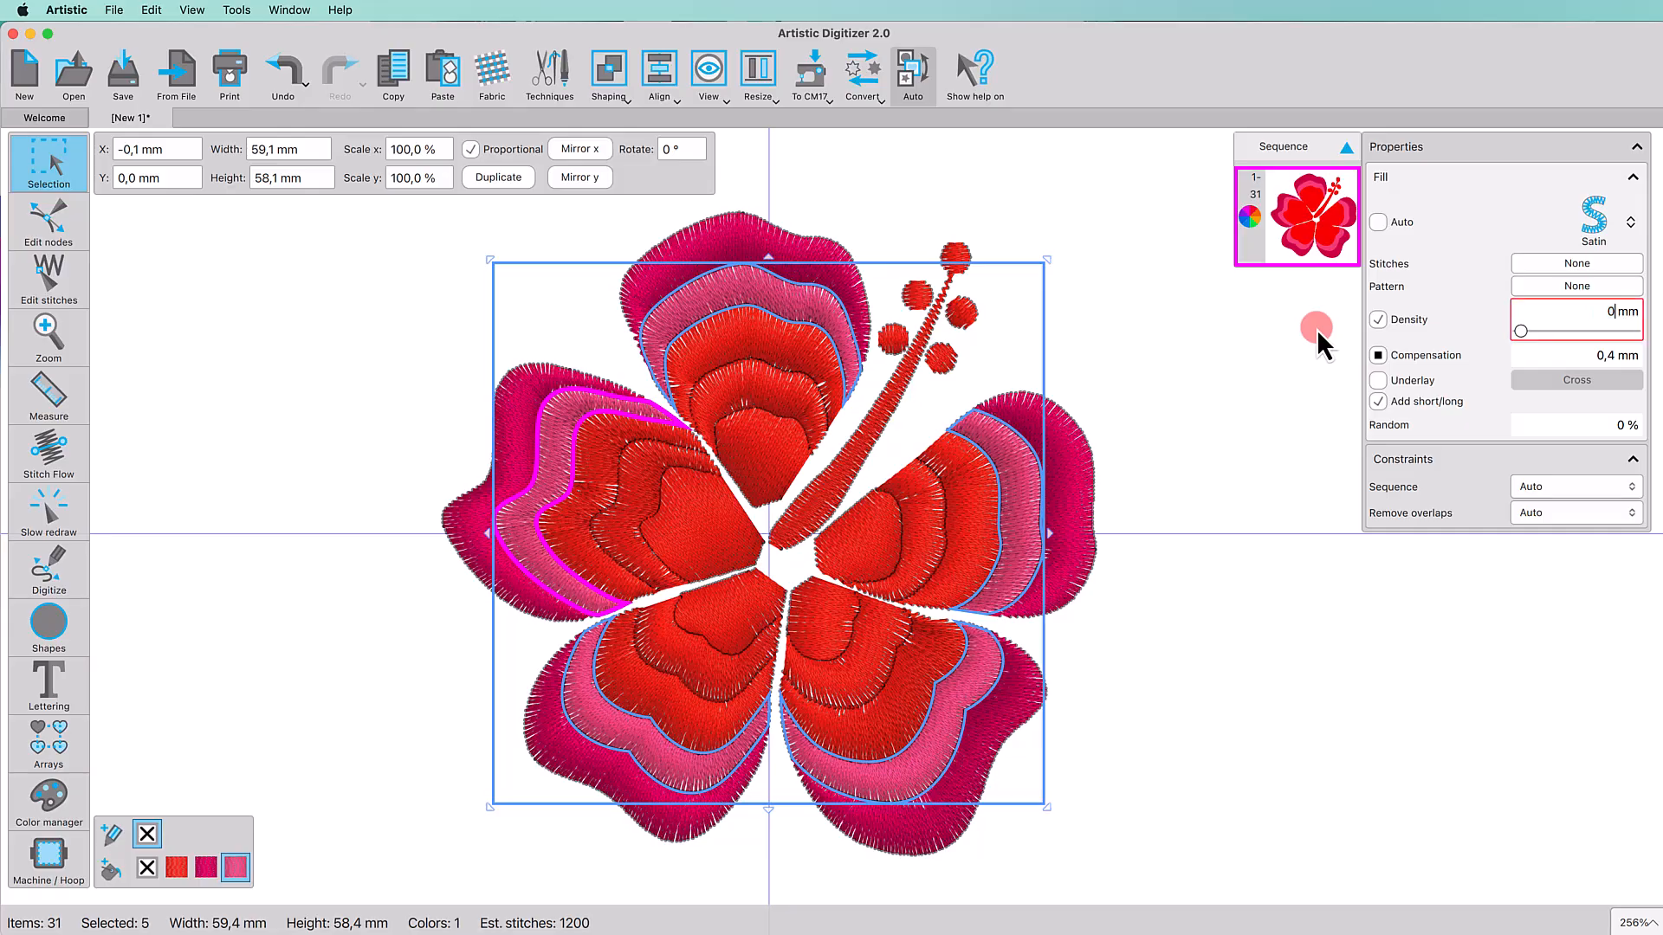
pyautogui.write(',7')
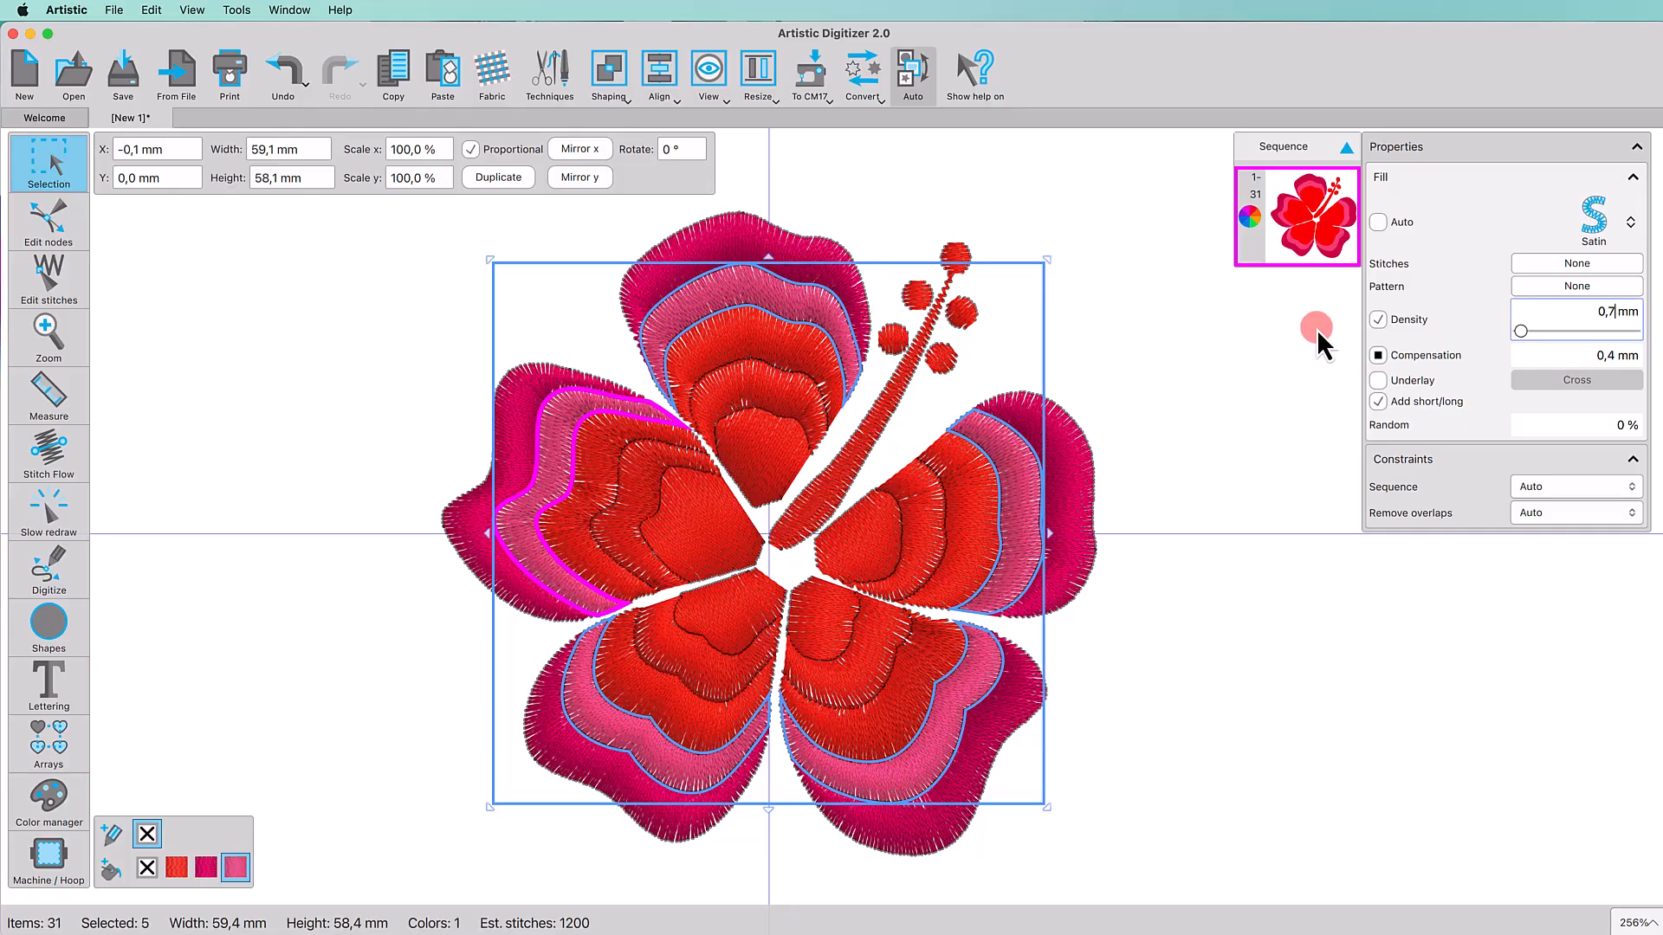
pyautogui.press('Return')
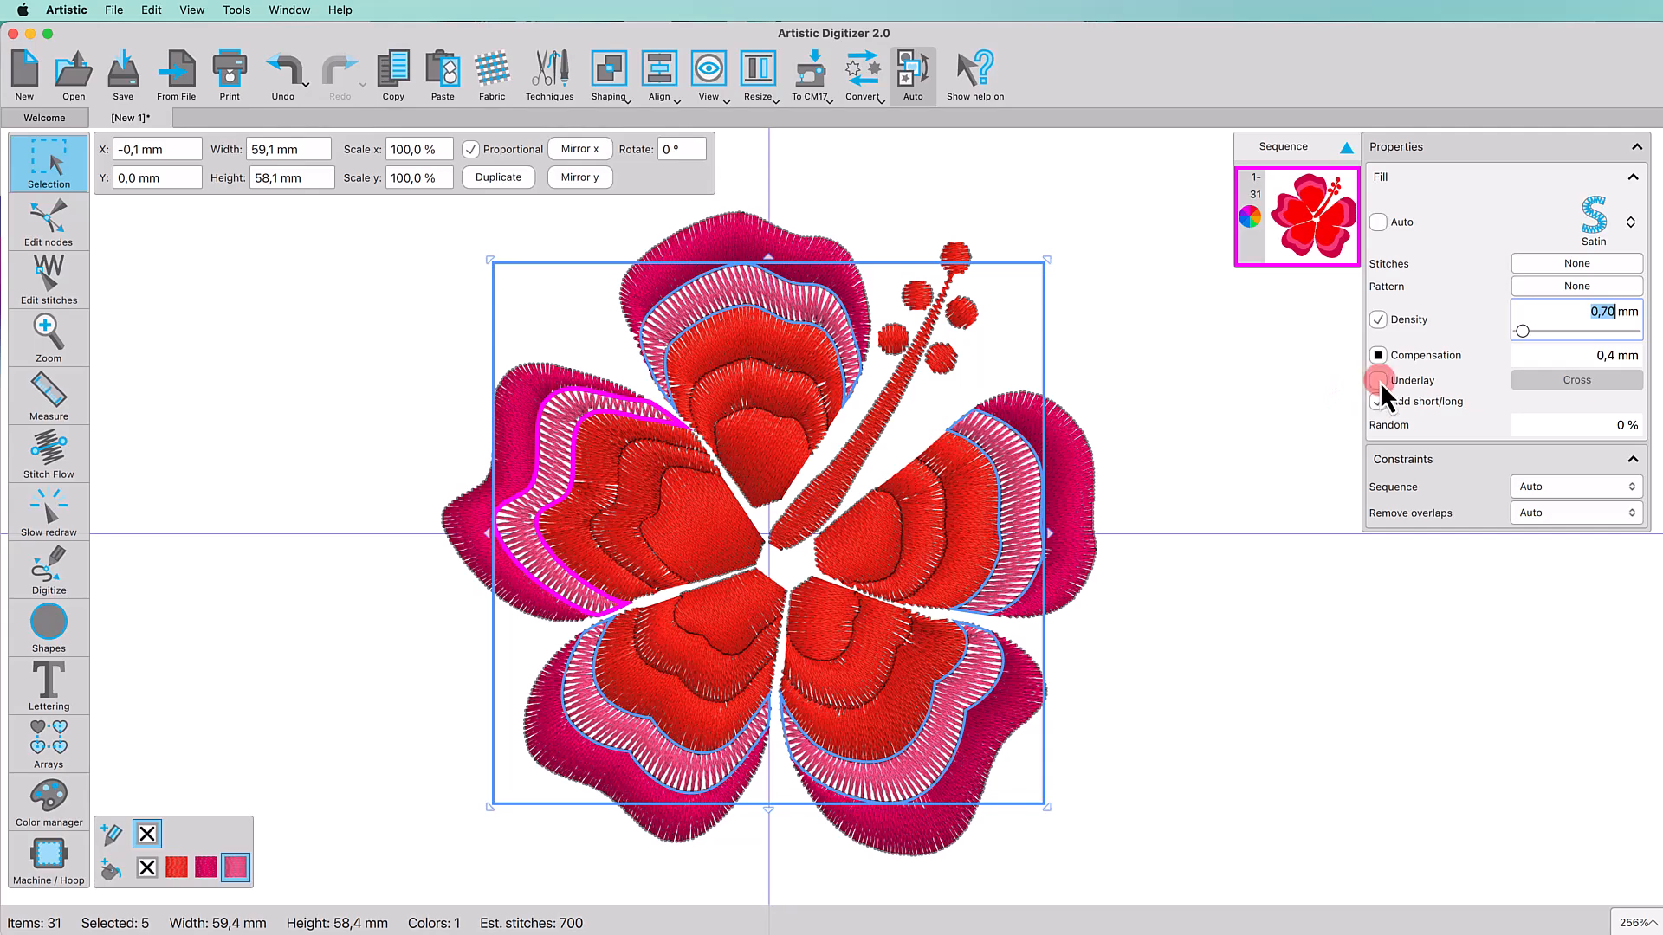
pyautogui.click(1536, 386)
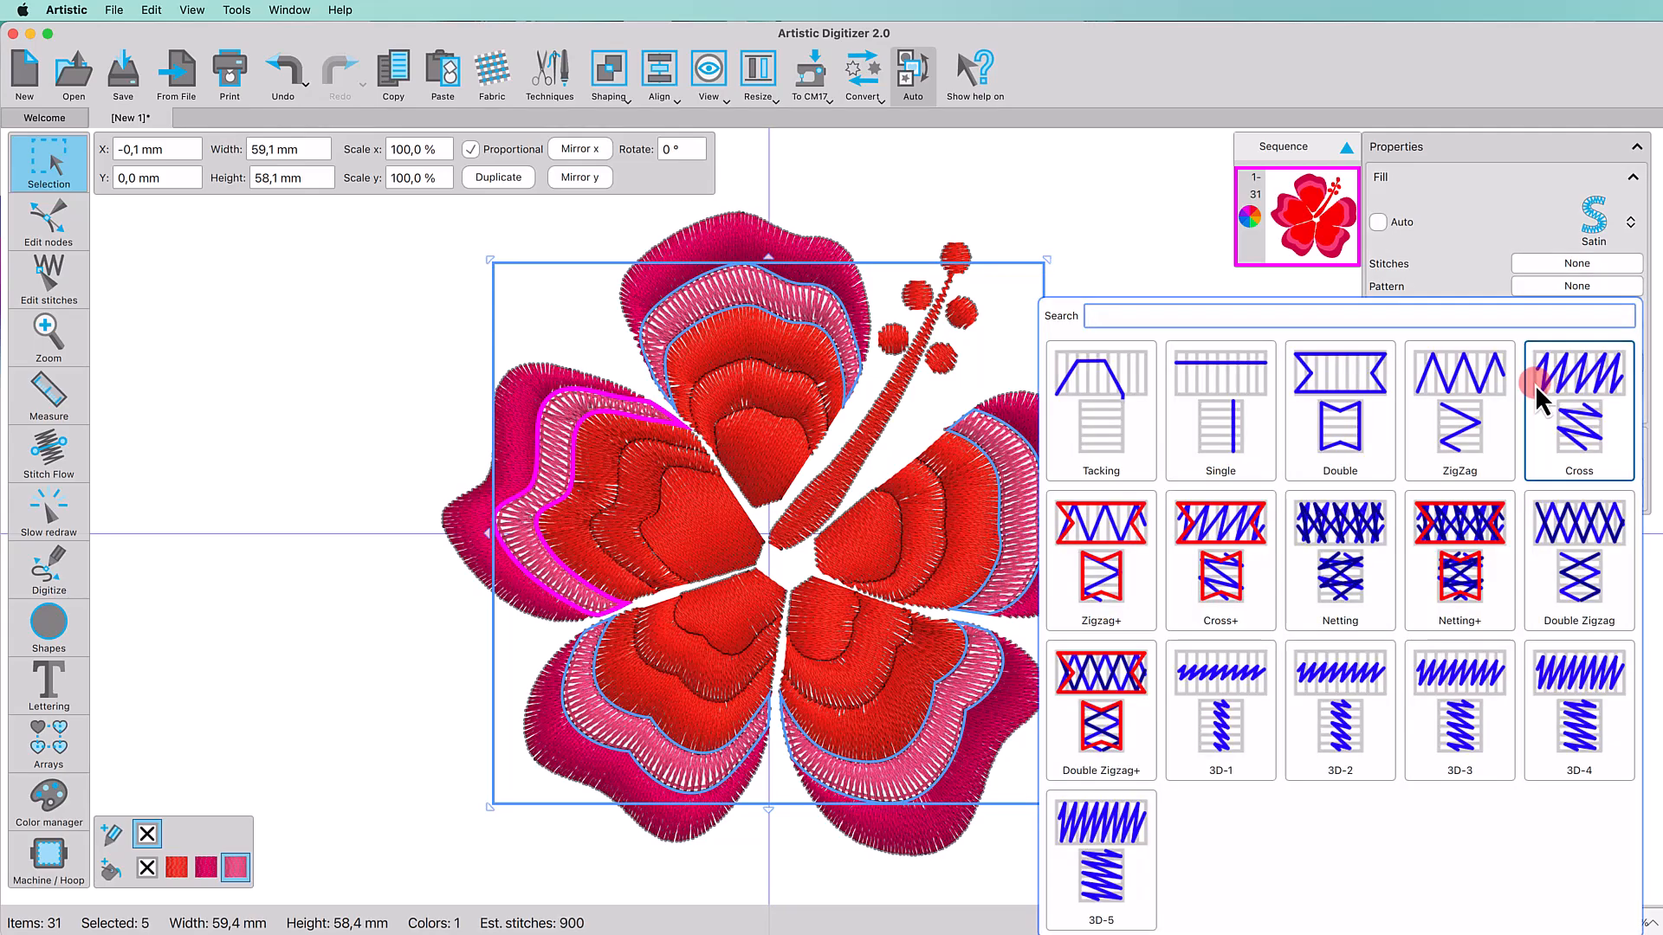
pyautogui.click(1089, 435)
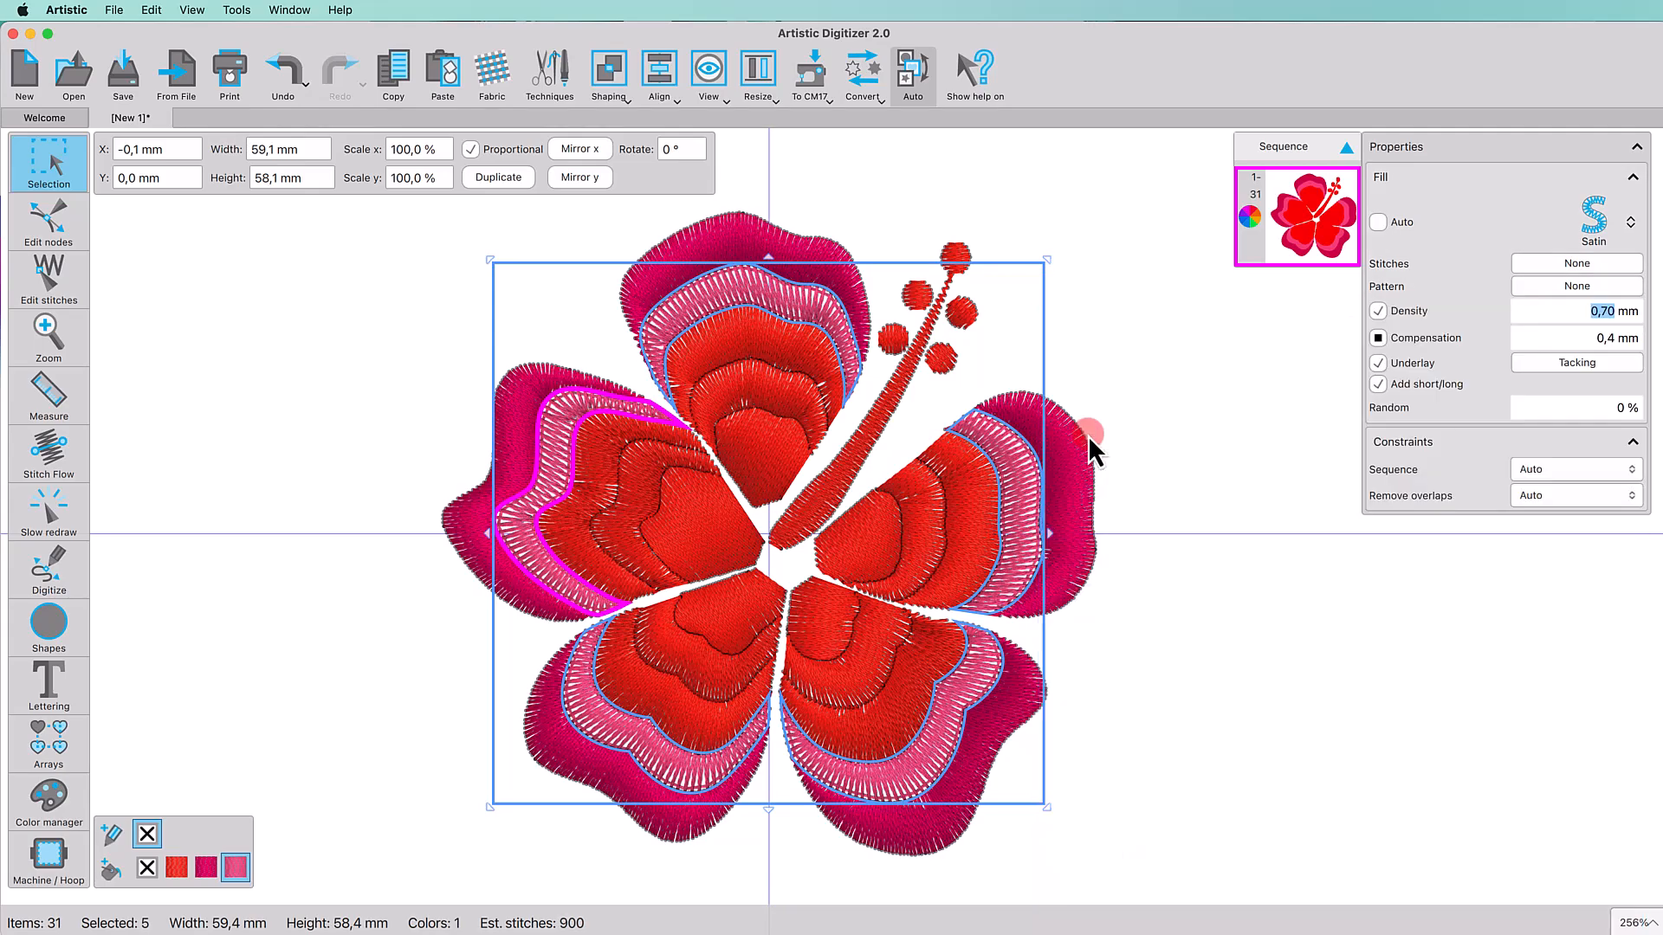
# Step: Recolor the third band from the outside on all five petals to #ff6fae
pyautogui.click(830, 350)
pyautogui.keyDown('shift'); pyautogui.click(966, 511); pyautogui.keyUp('shift')
pyautogui.keyDown('shift'); pyautogui.click(910, 693); pyautogui.keyUp('shift')
pyautogui.keyDown('shift'); pyautogui.click(594, 706); pyautogui.keyUp('shift')
pyautogui.keyDown('shift'); pyautogui.click(598, 485); pyautogui.keyUp('shift')
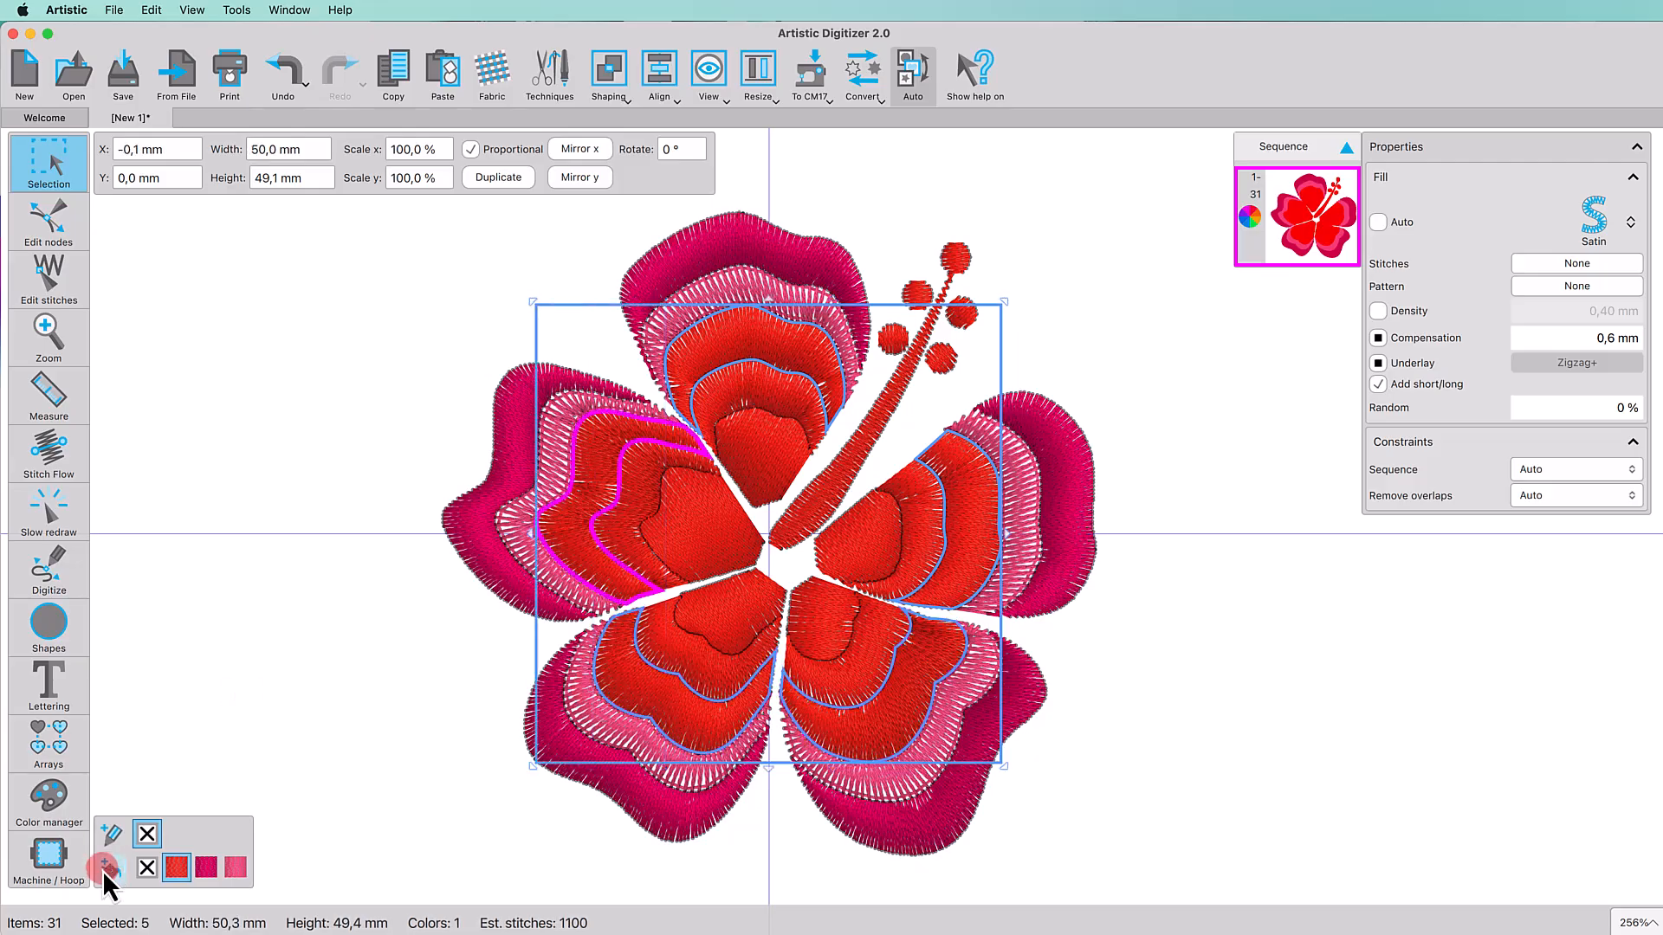
pyautogui.click(111, 868)
pyautogui.write('#ff6f')
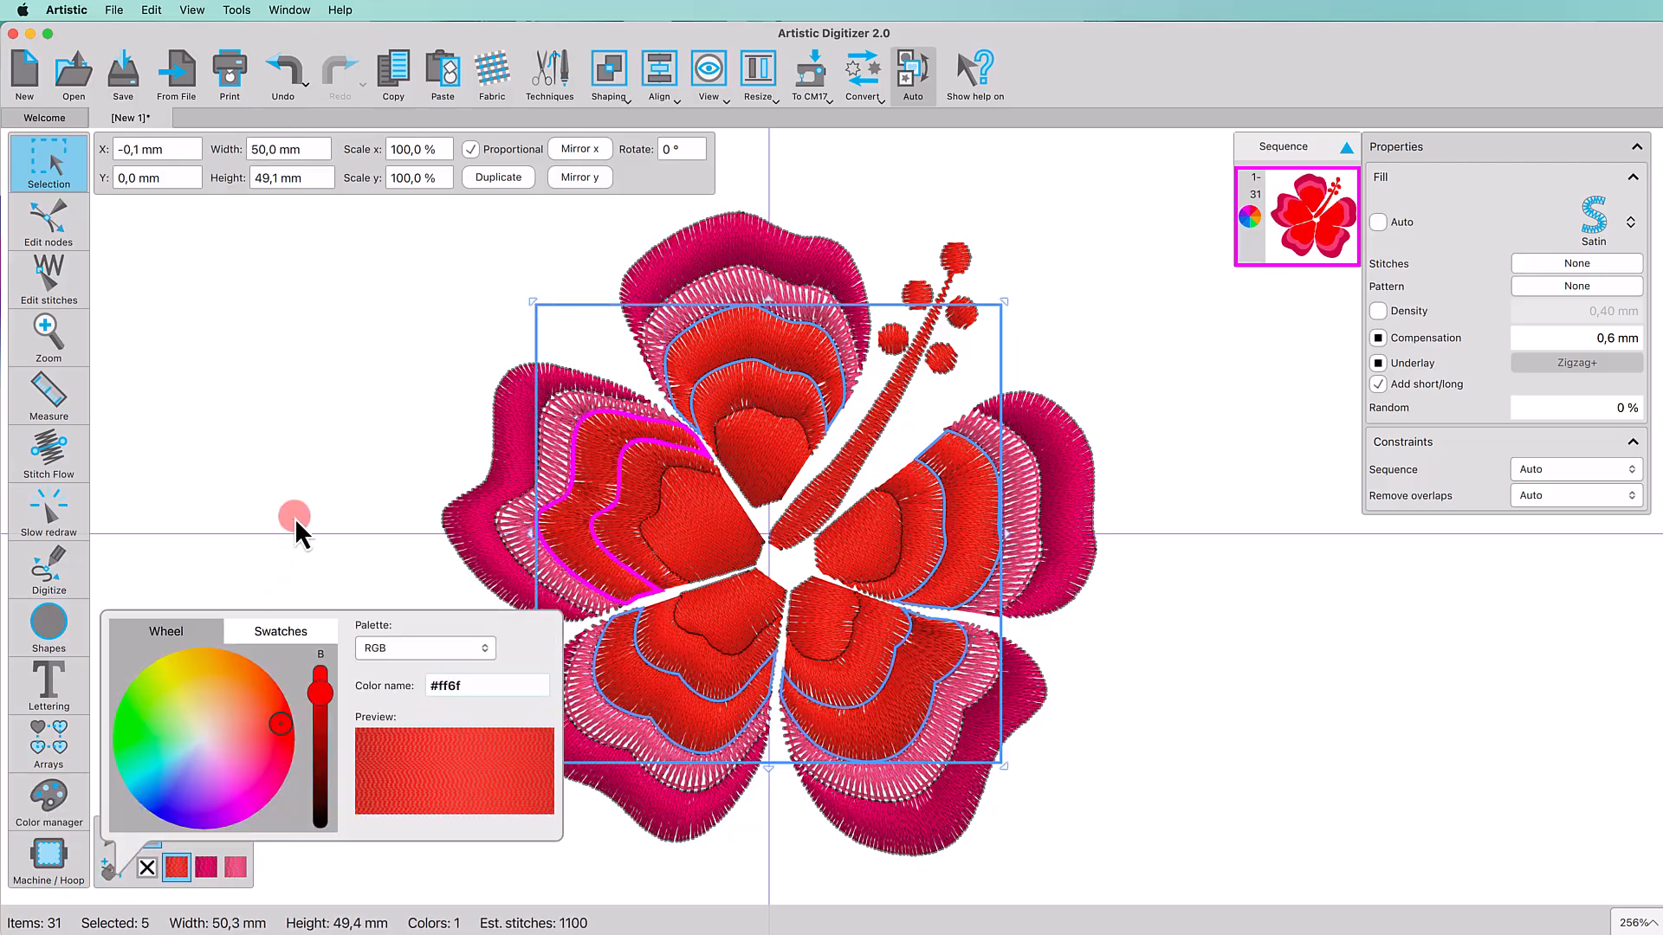
pyautogui.write('ae')
pyautogui.press('Return')
# Step: Override the third bands' satin density and set their underlay to the Tacking type
pyautogui.click(1377, 312)
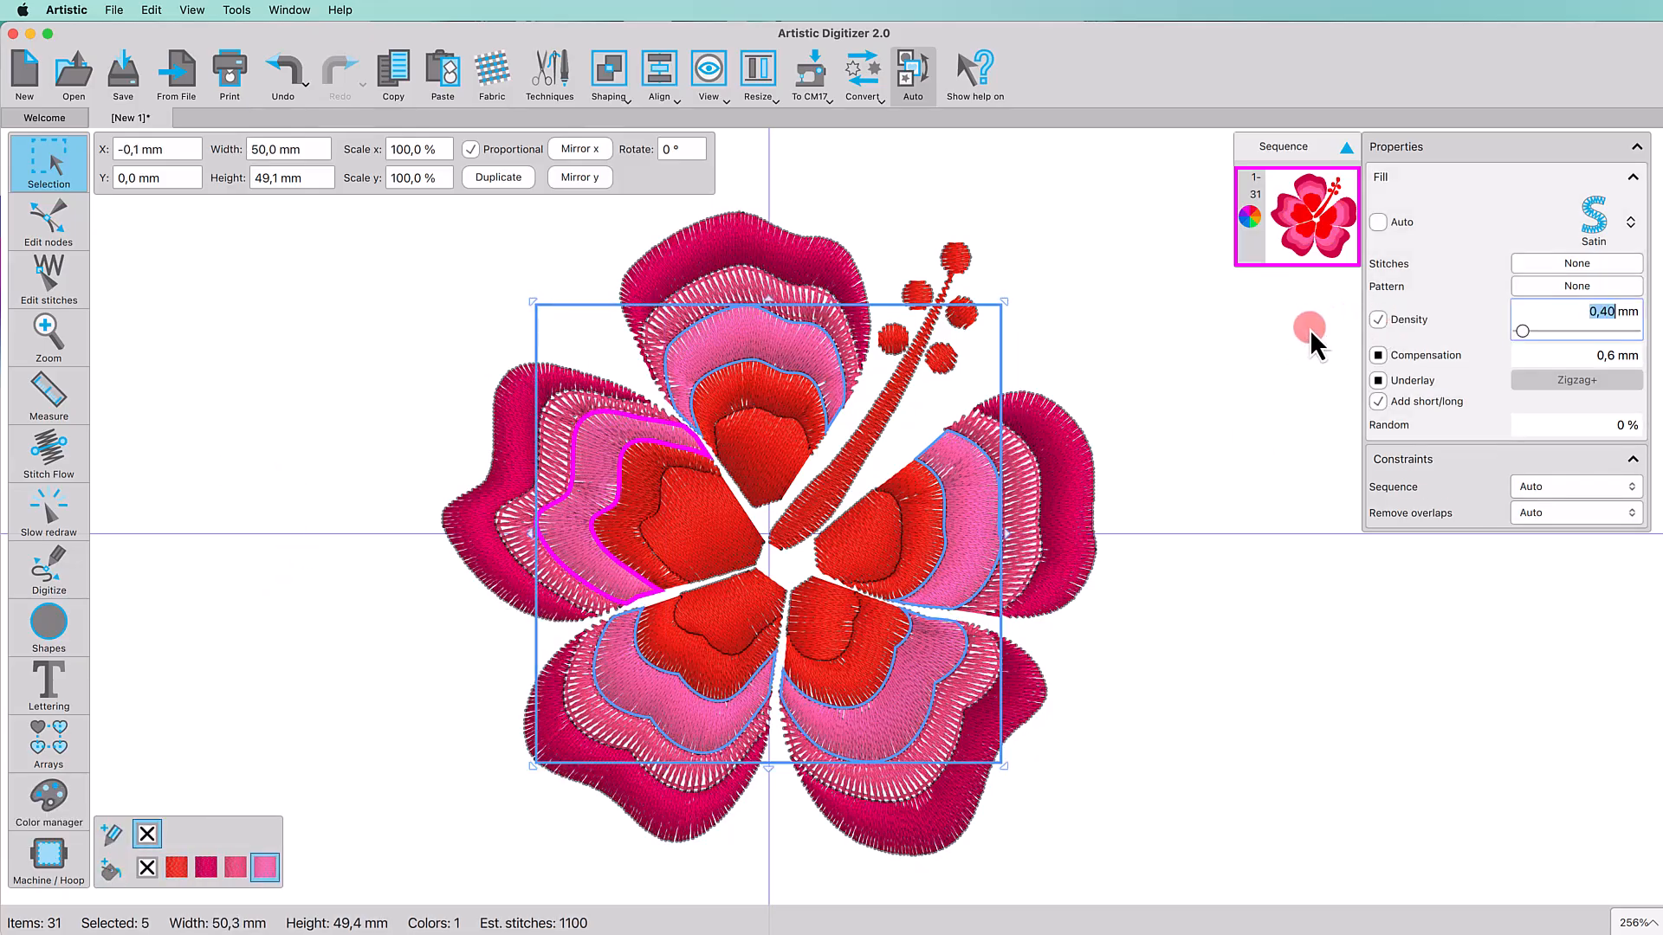
pyautogui.click(1540, 381)
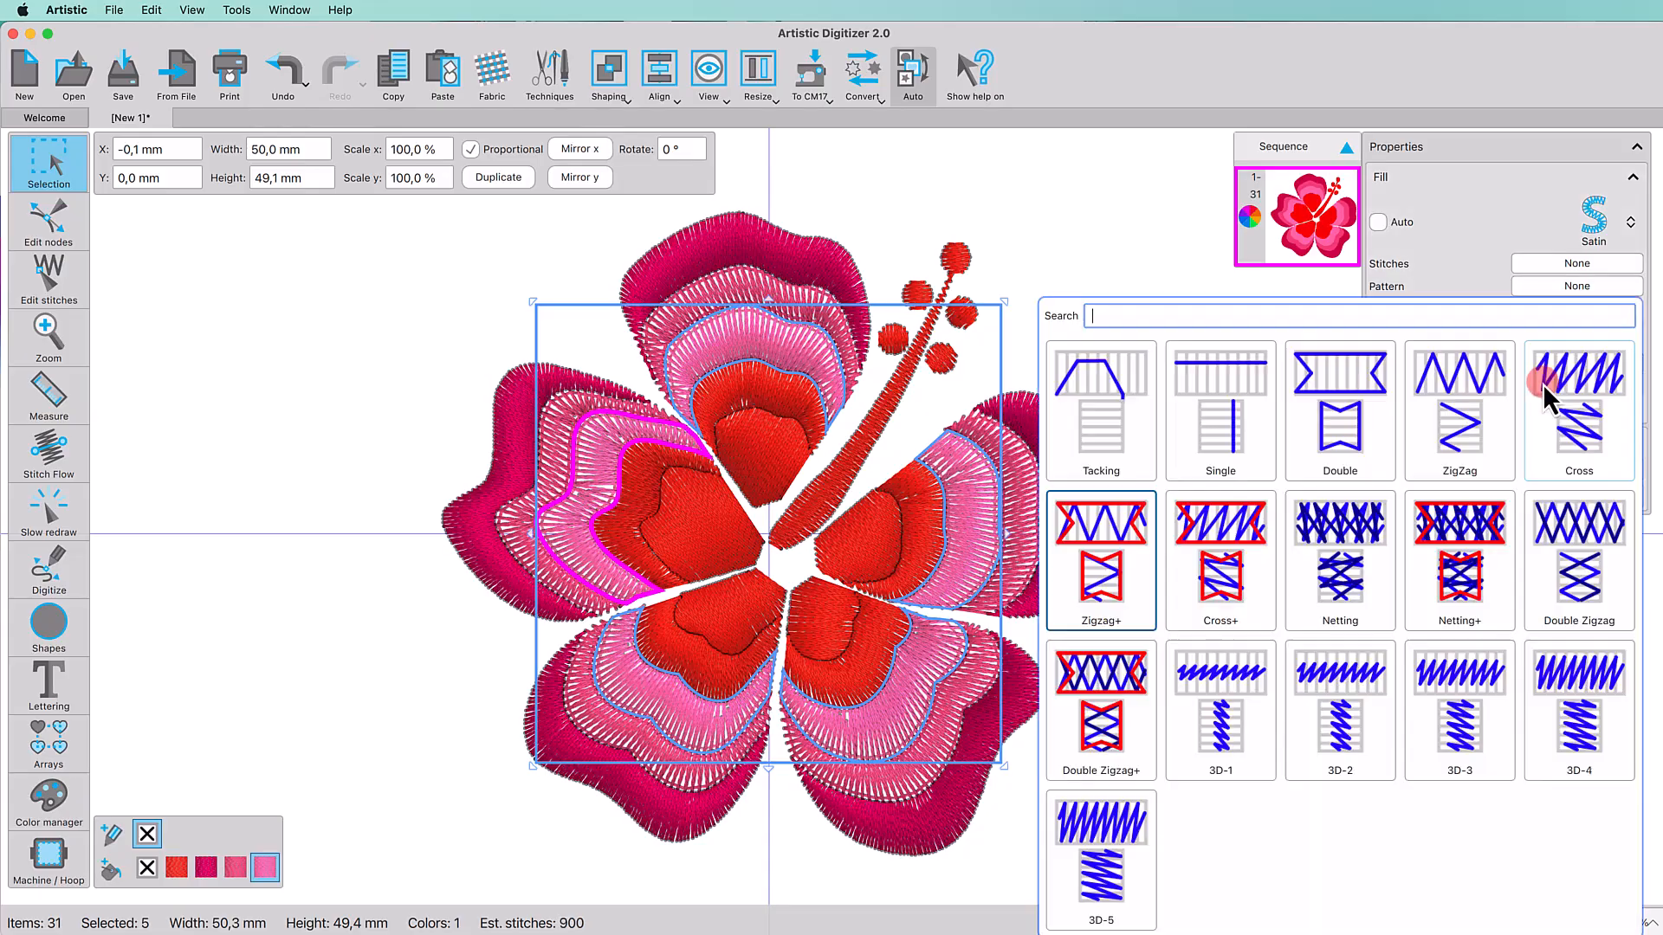
pyautogui.click(1113, 422)
# Step: Recolor the fourth band from the outside on all five petals to #ff7ba5
pyautogui.click(765, 379)
pyautogui.keyDown('shift'); pyautogui.click(918, 512); pyautogui.keyUp('shift')
pyautogui.keyDown('shift'); pyautogui.click(874, 660); pyautogui.keyUp('shift')
pyautogui.keyDown('shift'); pyautogui.click(669, 660); pyautogui.keyUp('shift')
pyautogui.keyDown('shift'); pyautogui.click(618, 529); pyautogui.keyUp('shift')
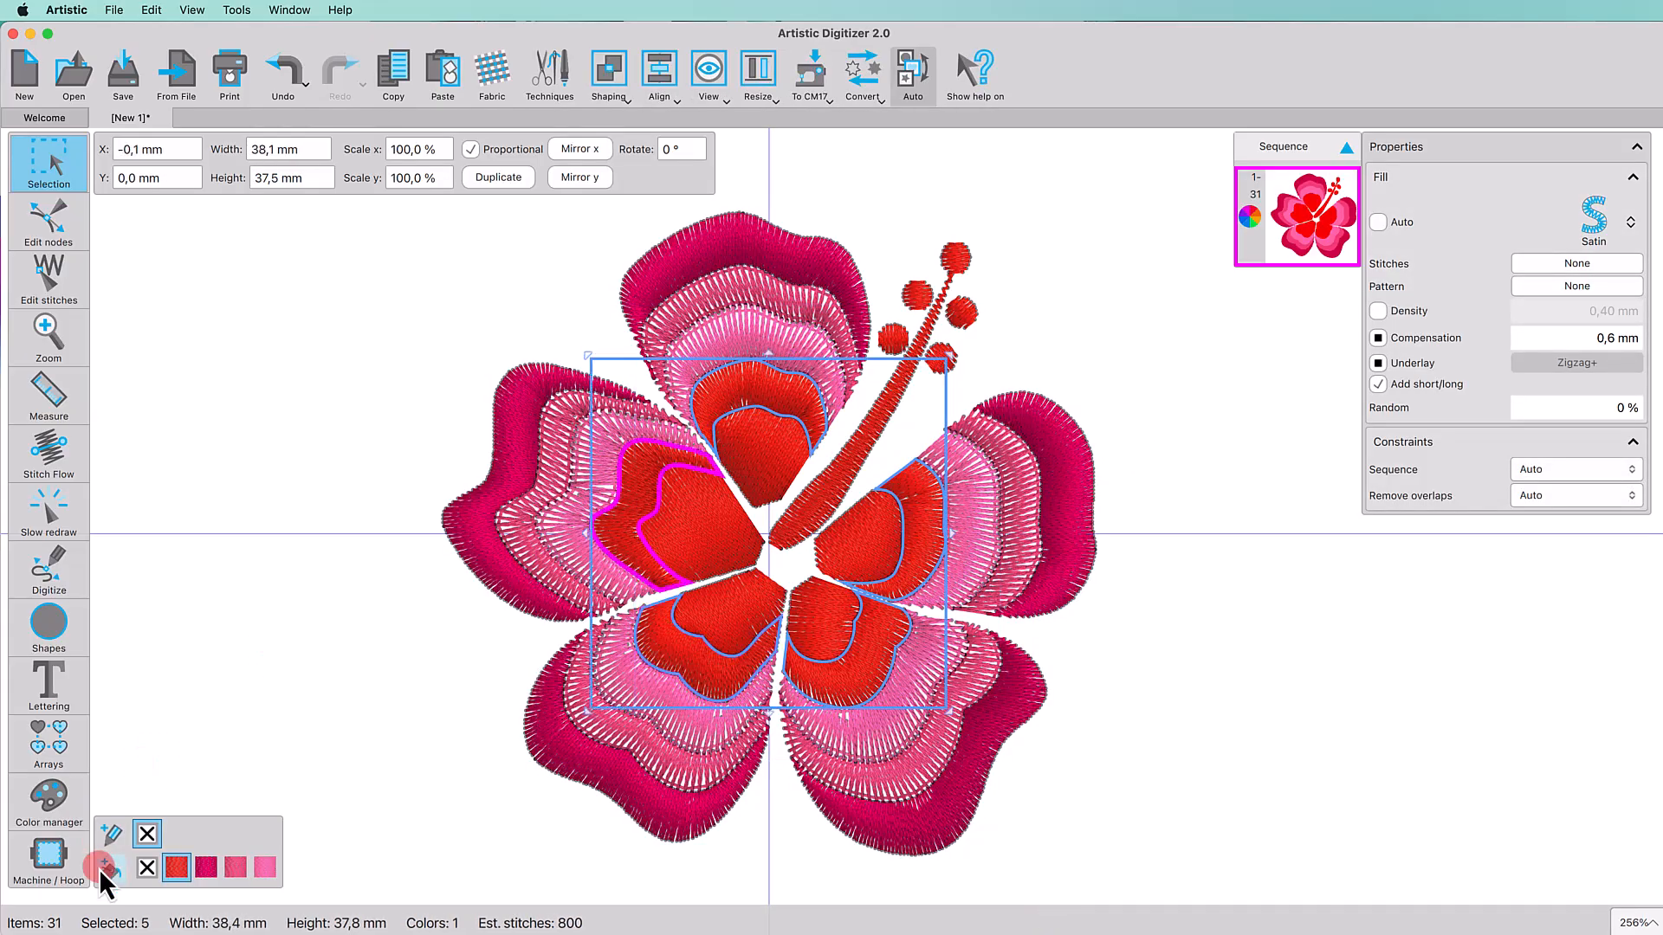
pyautogui.click(101, 871)
pyautogui.write('#ff7bac')
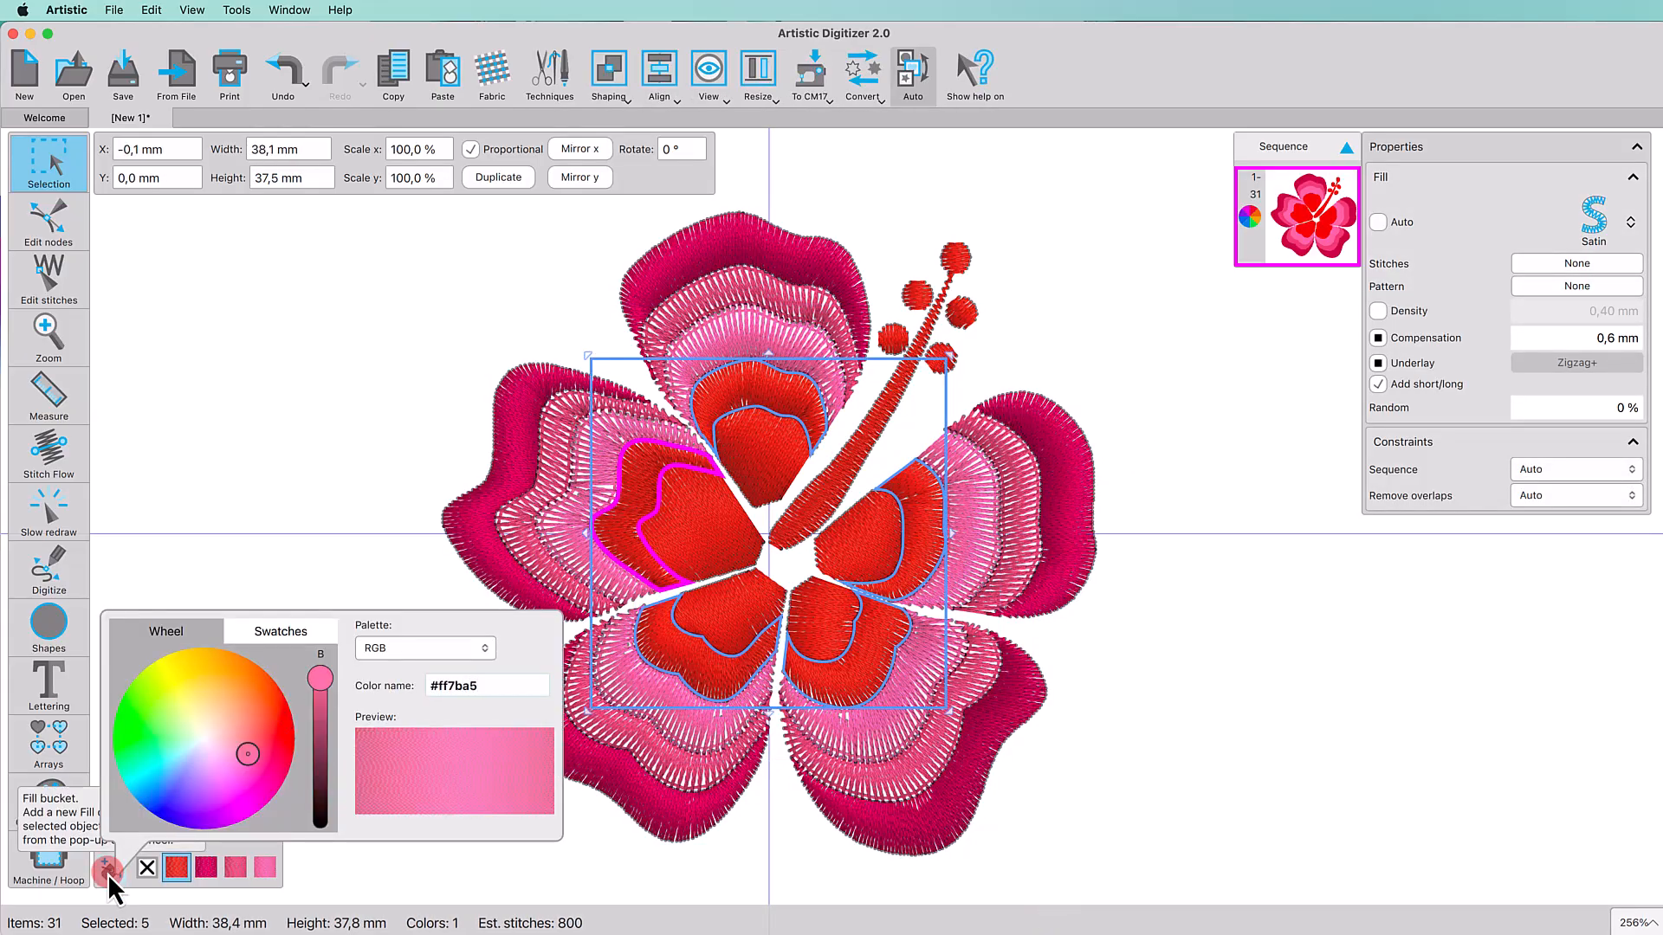
pyautogui.press('Return')
# Step: Set the fourth bands' satin density to 0.7 mm and enable underlay with the Tacking type
pyautogui.click(1378, 311)
pyautogui.write('0,7')
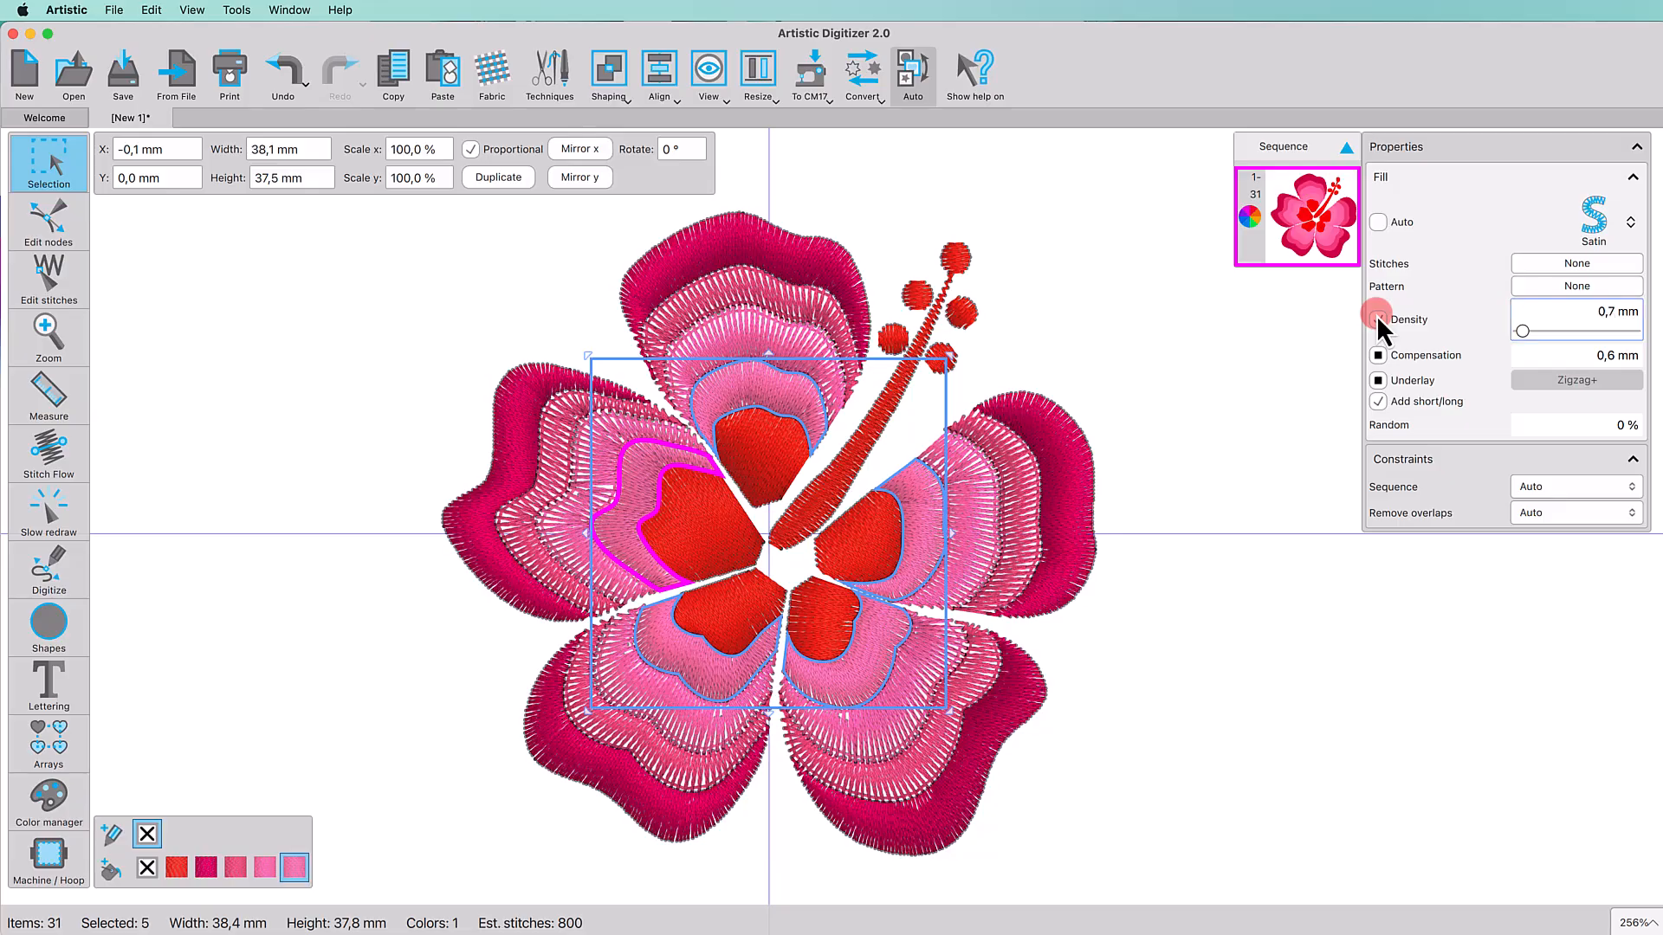
pyautogui.press('Return')
pyautogui.click(1378, 380)
pyautogui.click(1547, 380)
pyautogui.click(1112, 440)
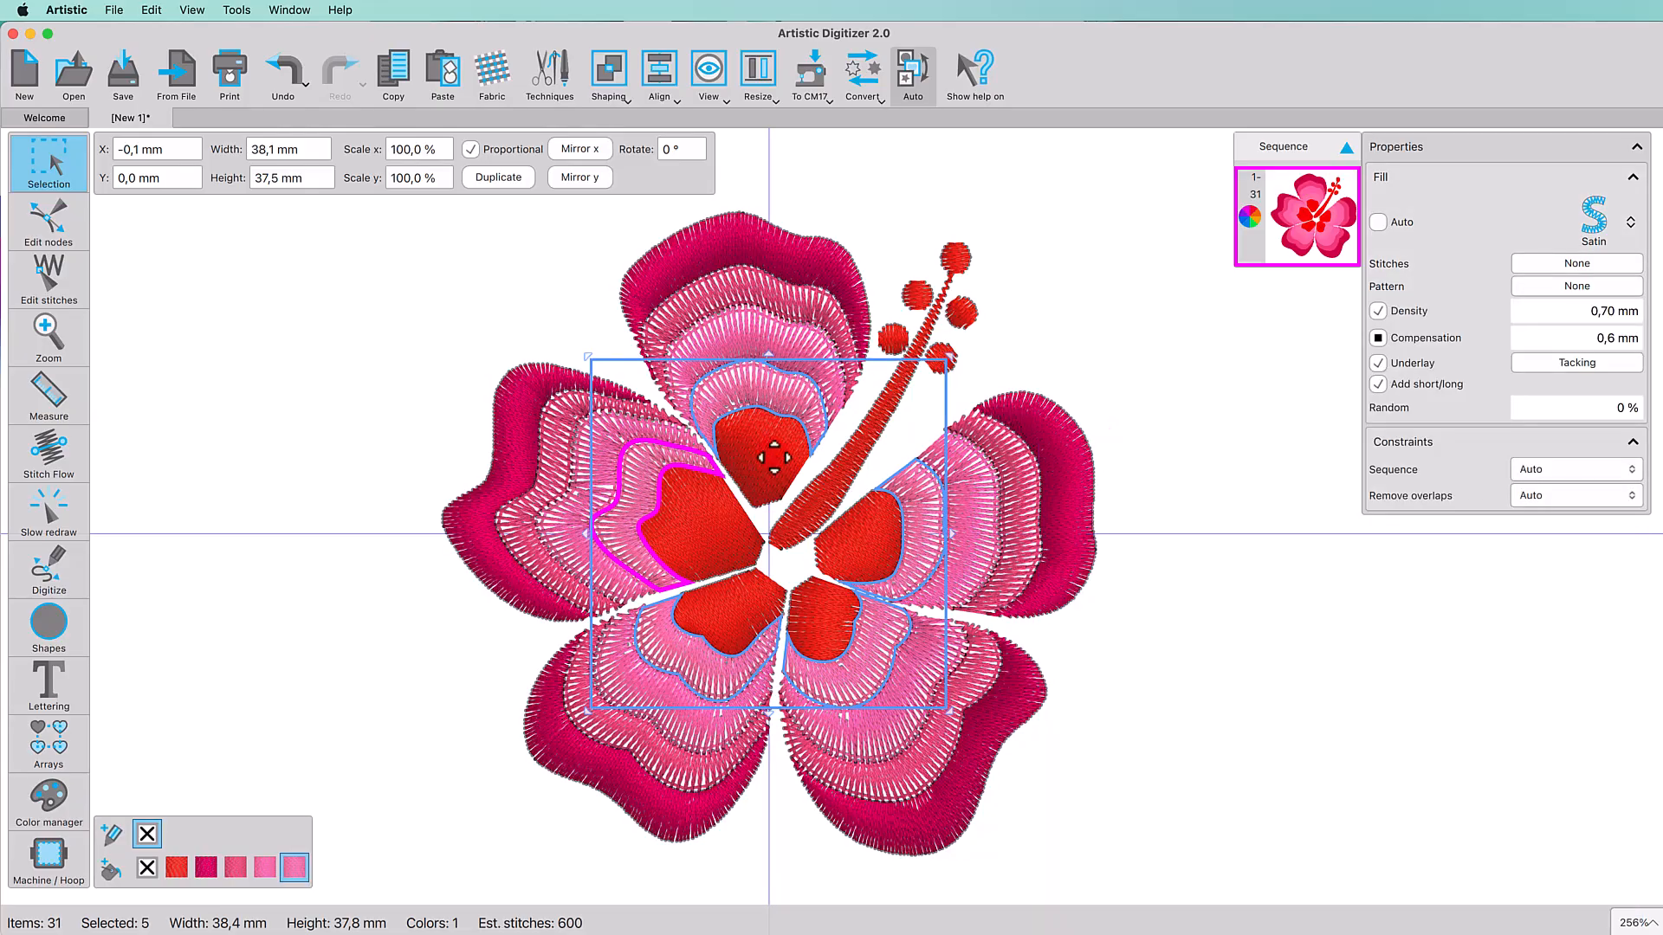
# Step: Recolor the innermost piece of all five petals to #f1a8a8
pyautogui.click(880, 570)
pyautogui.keyDown('shift'); pyautogui.click(696, 594); pyautogui.keyUp('shift')
pyautogui.keyDown('shift'); pyautogui.click(661, 528); pyautogui.keyUp('shift')
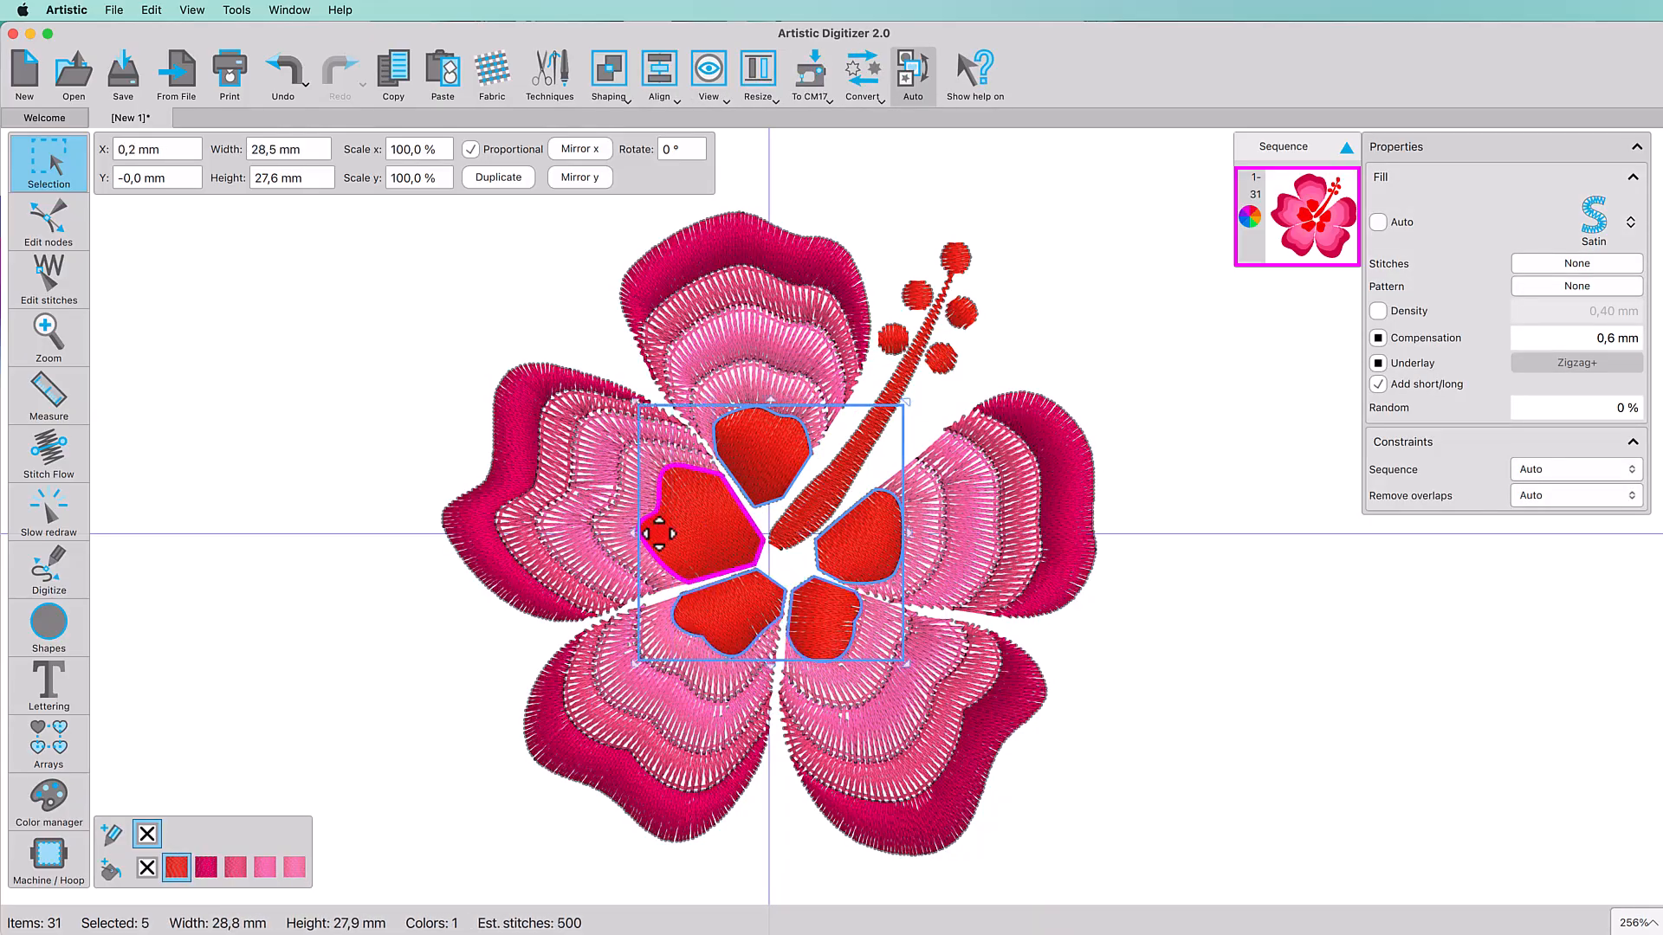
pyautogui.click(103, 871)
pyautogui.write('#f1a8a')
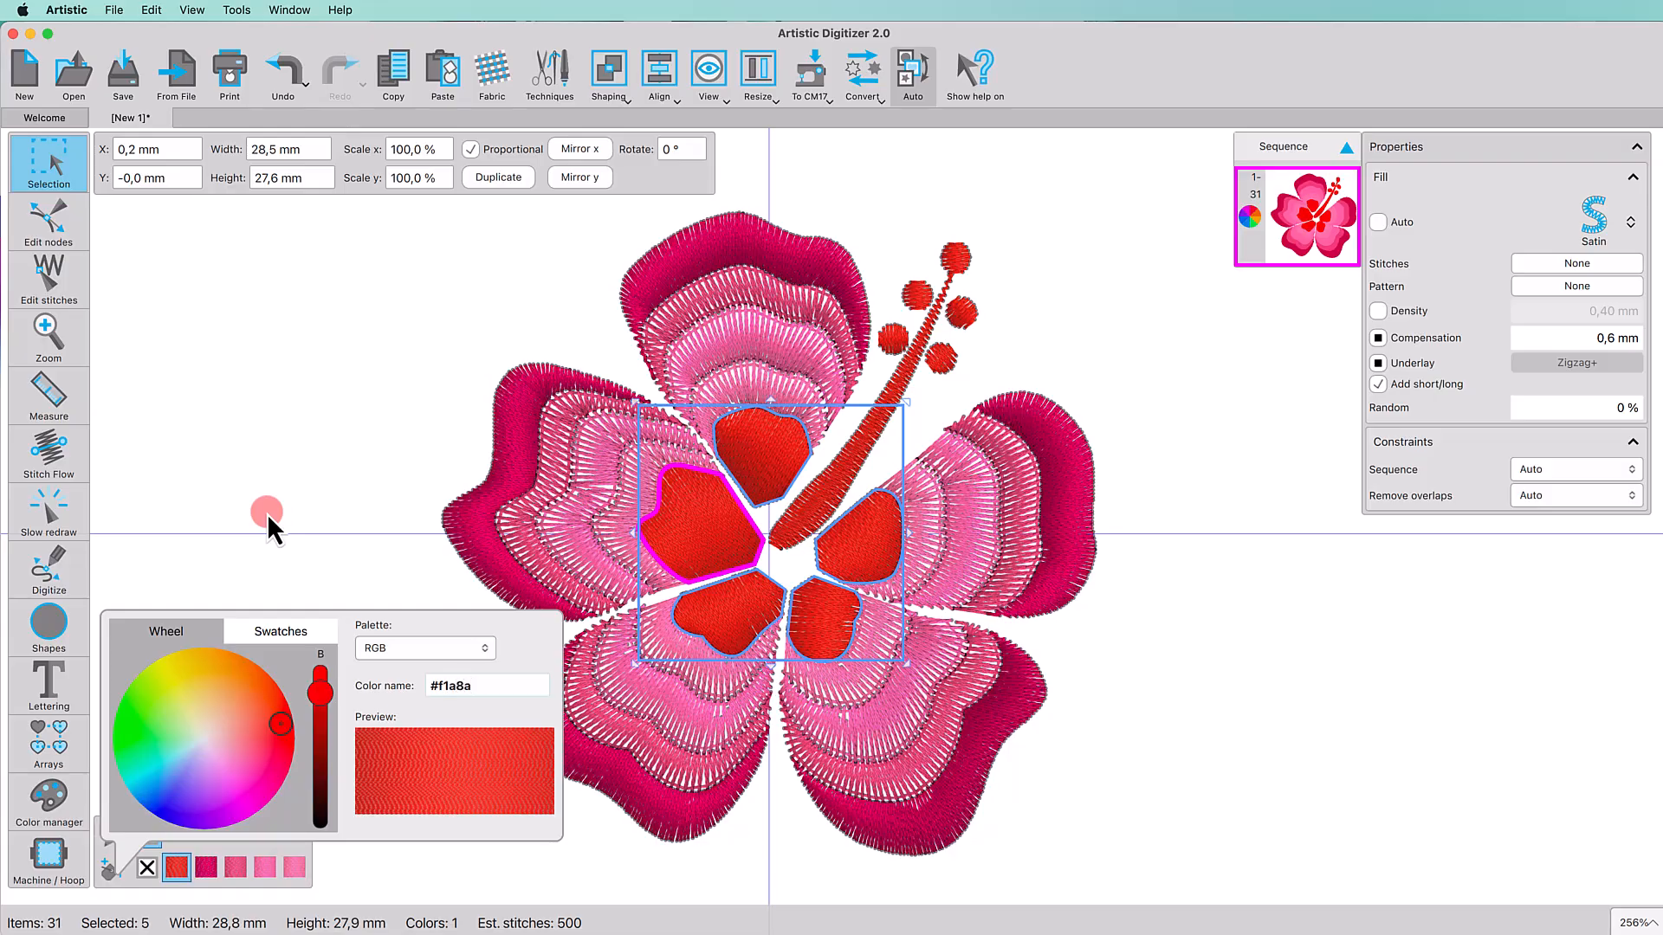
pyautogui.write('8')
pyautogui.press('Return')
# Step: Set the innermost pieces' satin density to 0.7 mm and enable underlay with the Tacking type
pyautogui.click(1378, 311)
pyautogui.write('0,7')
pyautogui.press('Return')
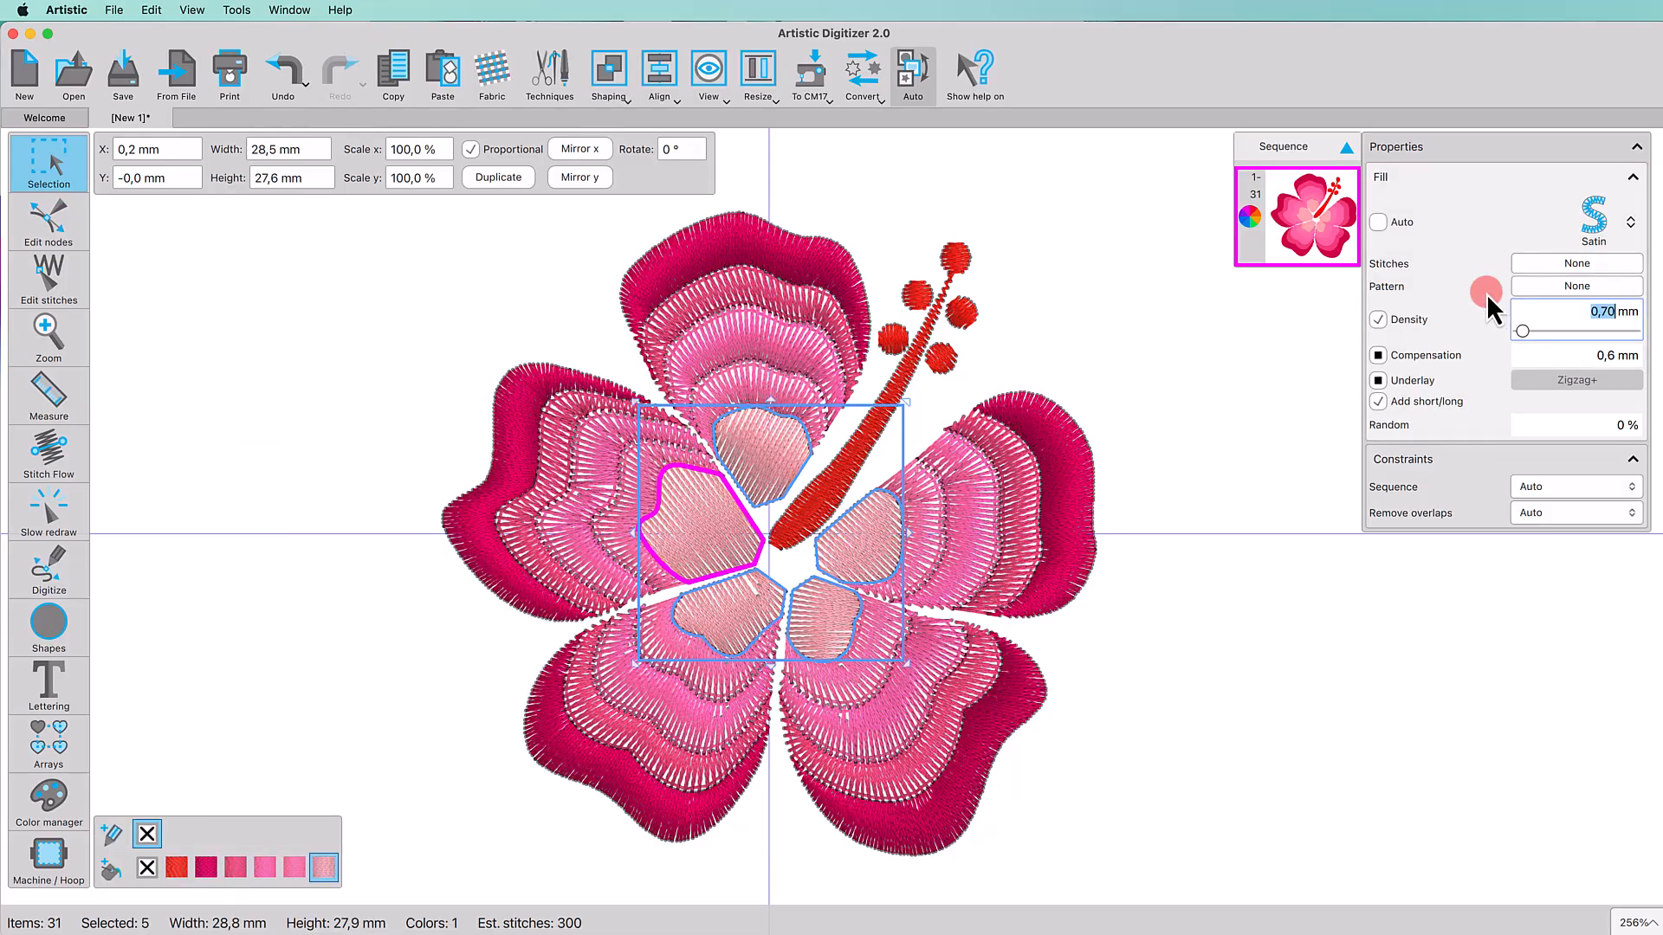
pyautogui.click(1417, 381)
pyautogui.click(1522, 396)
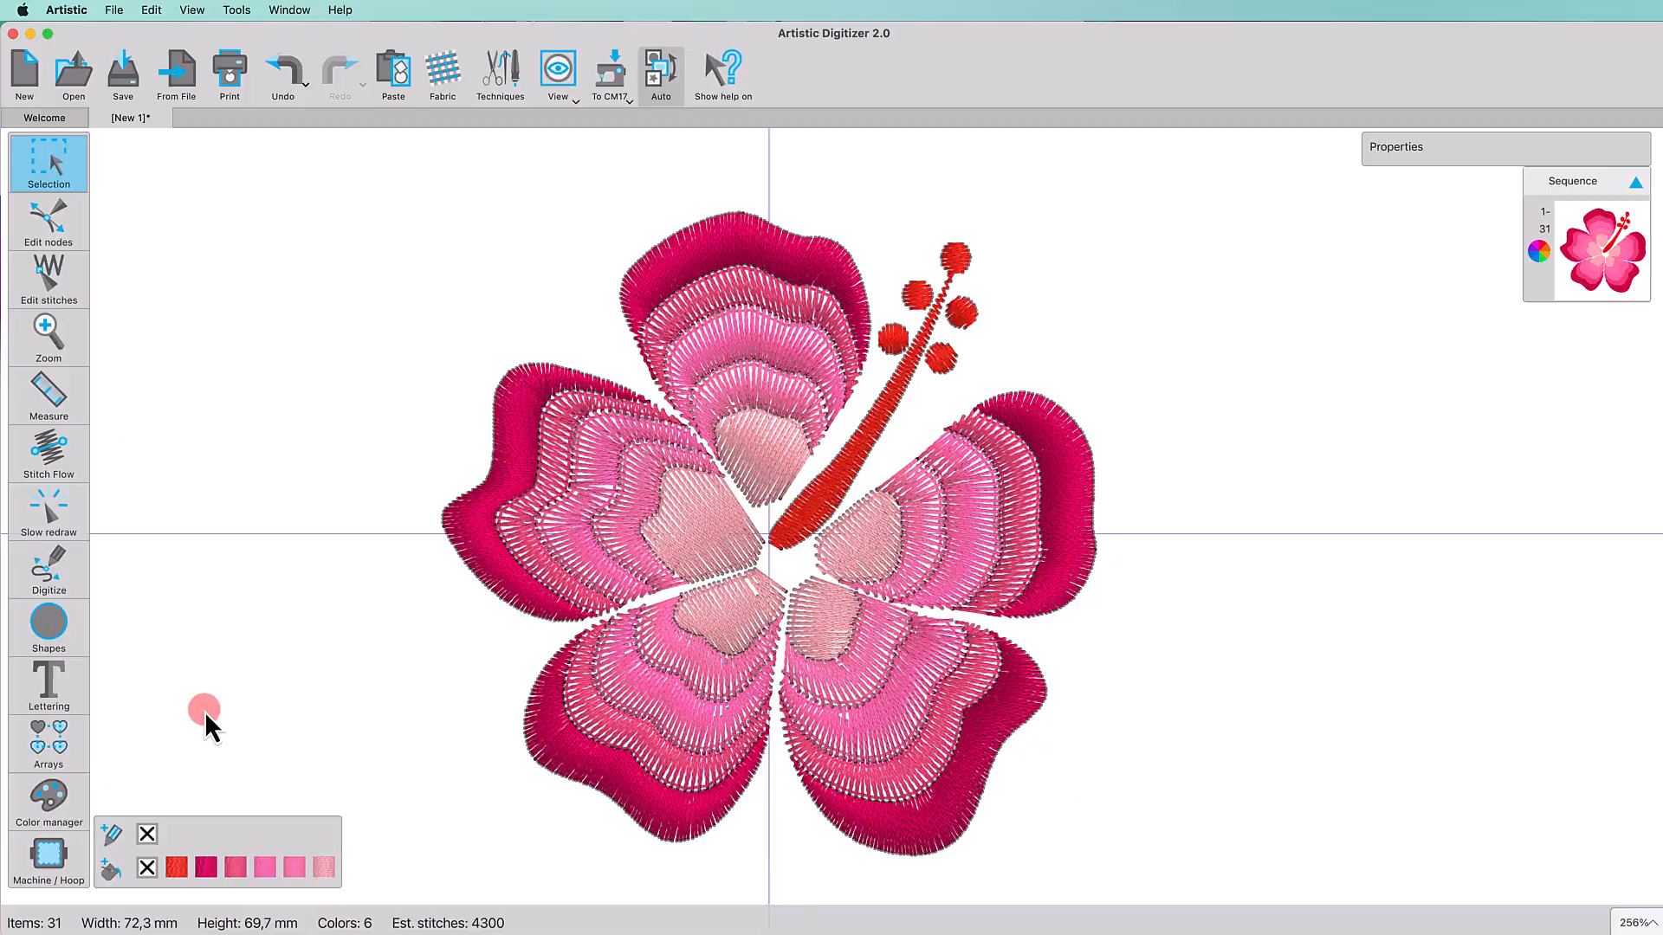
# Step: Draw an ellipse about 16.5 by 12.5 mm over the flower's center, overlapping all five innermost petal pieces
pyautogui.click(44, 637)
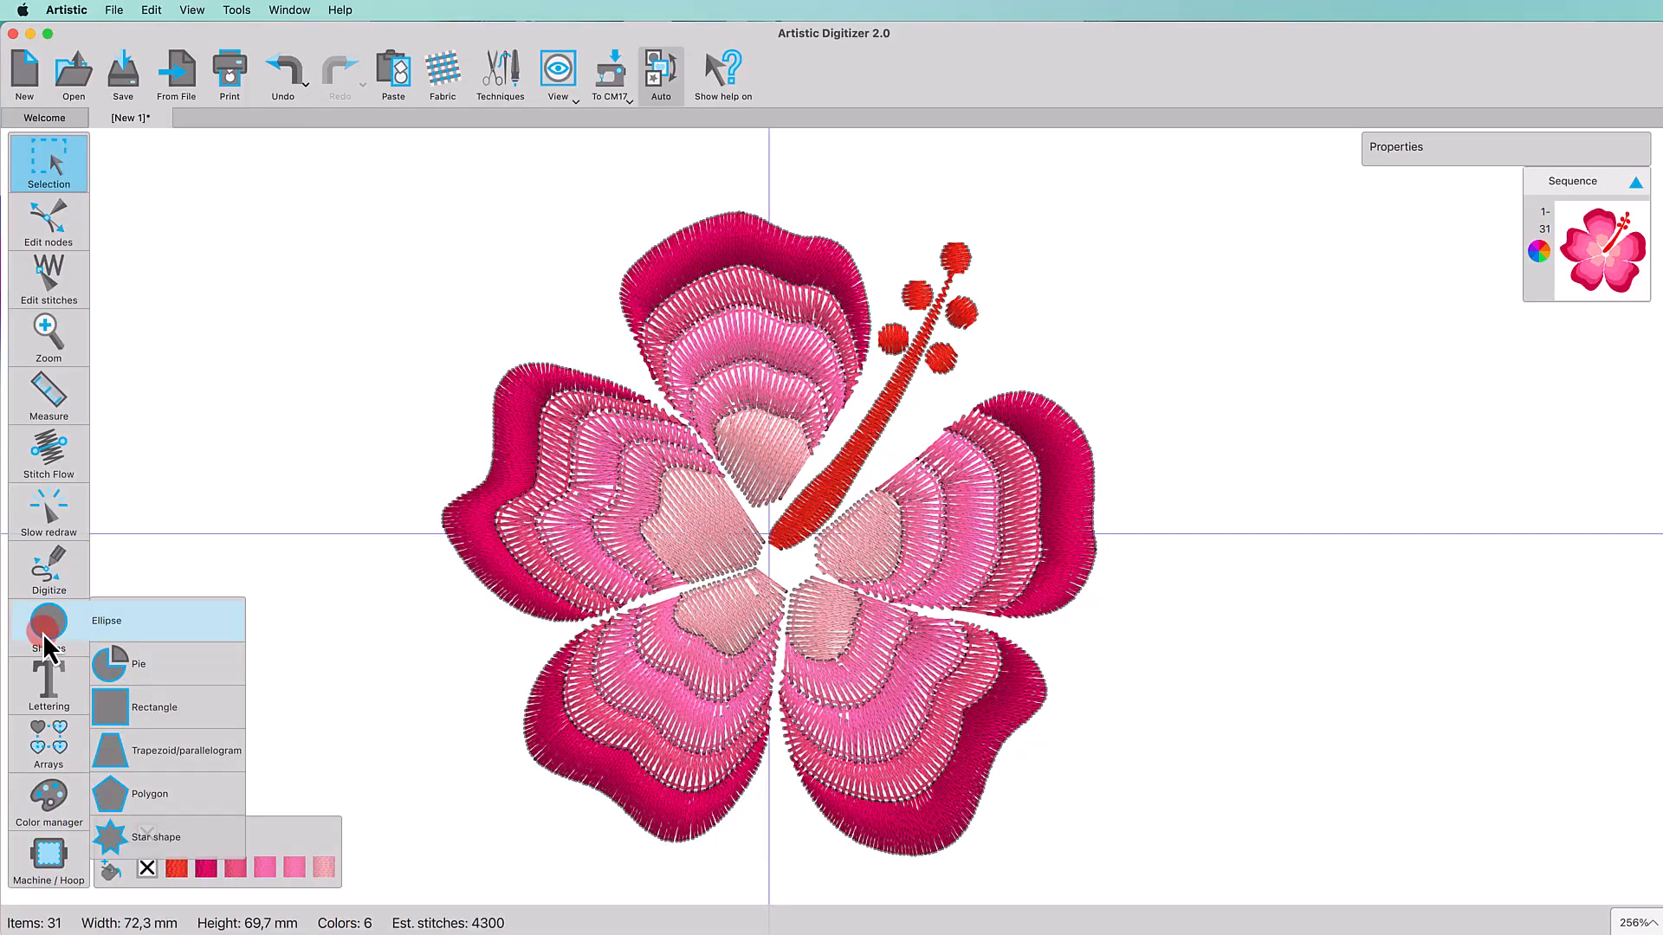
pyautogui.moveTo(707, 488); pyautogui.dragTo(856, 603)
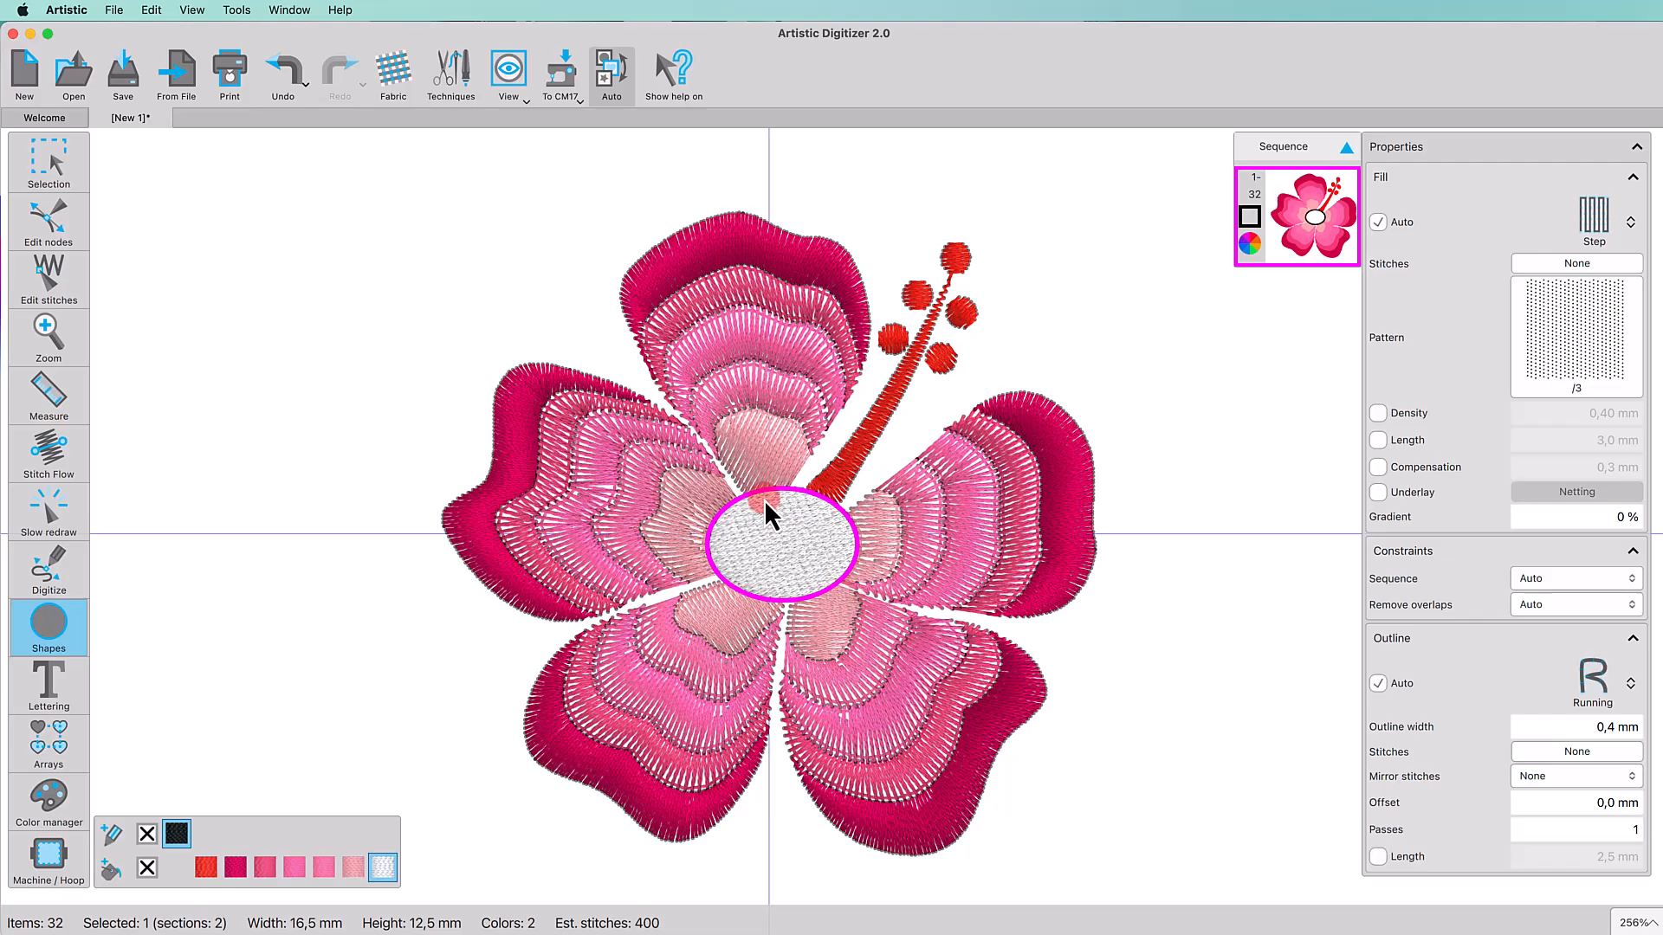
pyautogui.click(48, 173)
# Step: Weld the central ellipse and the five innermost petal pieces into a single shape
pyautogui.keyDown('shift'); pyautogui.click(743, 439); pyautogui.keyUp('shift')
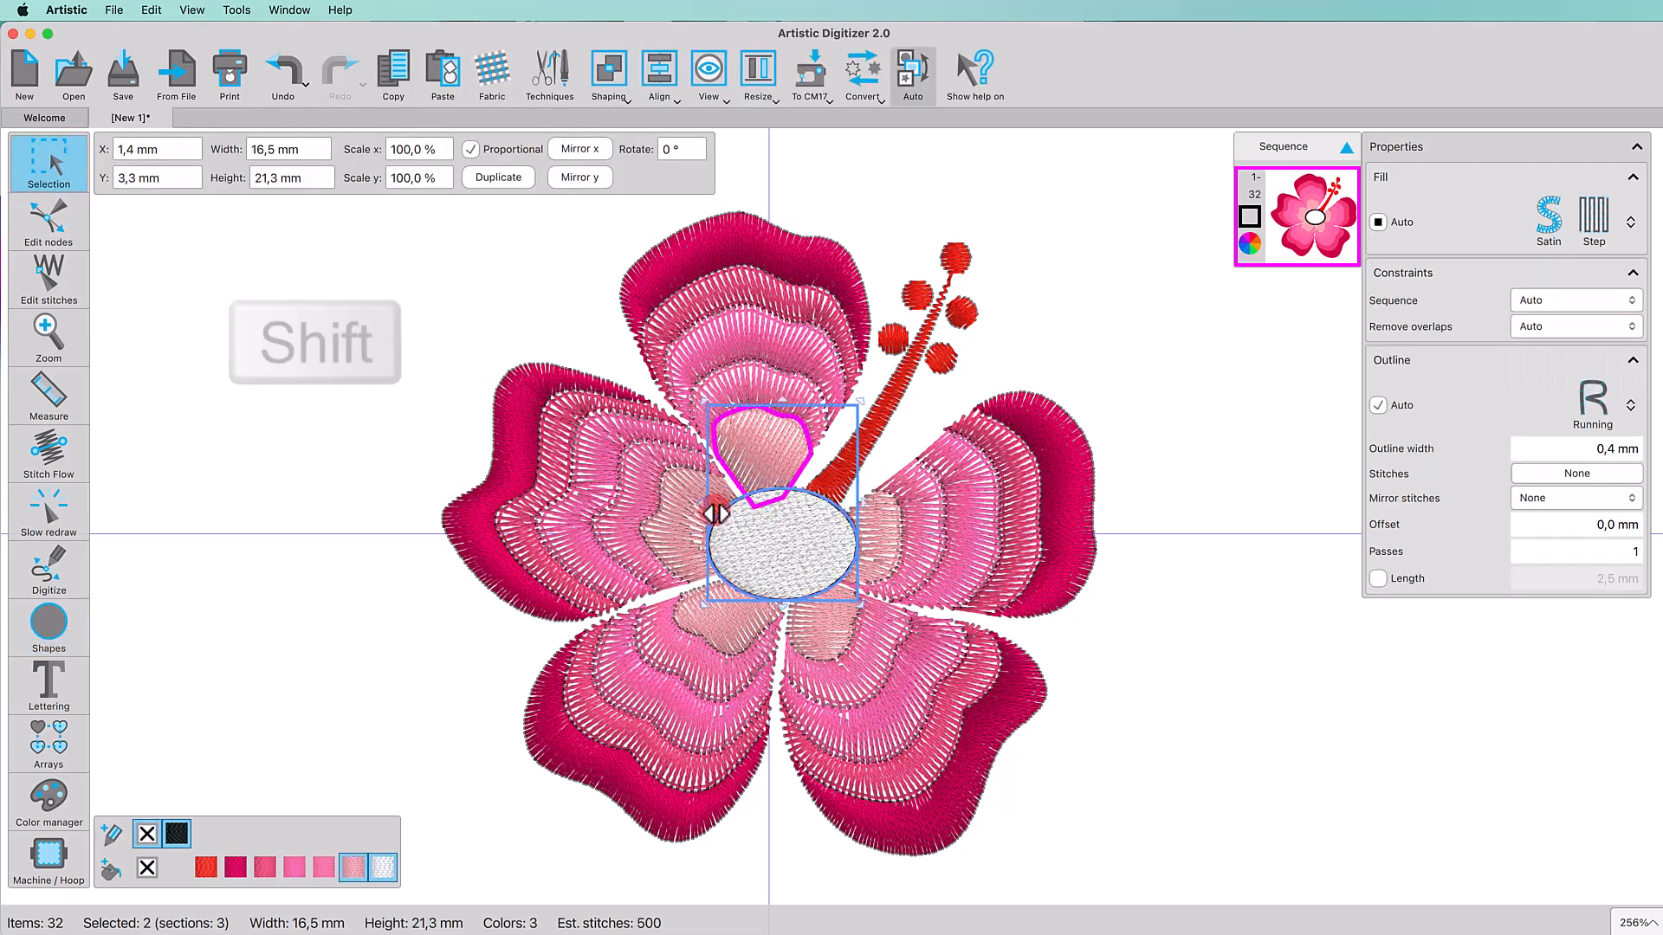
pyautogui.keyDown('shift'); pyautogui.click(687, 527); pyautogui.keyUp('shift')
pyautogui.keyDown('shift'); pyautogui.click(731, 638); pyautogui.keyUp('shift')
pyautogui.keyDown('shift'); pyautogui.click(822, 651); pyautogui.keyUp('shift')
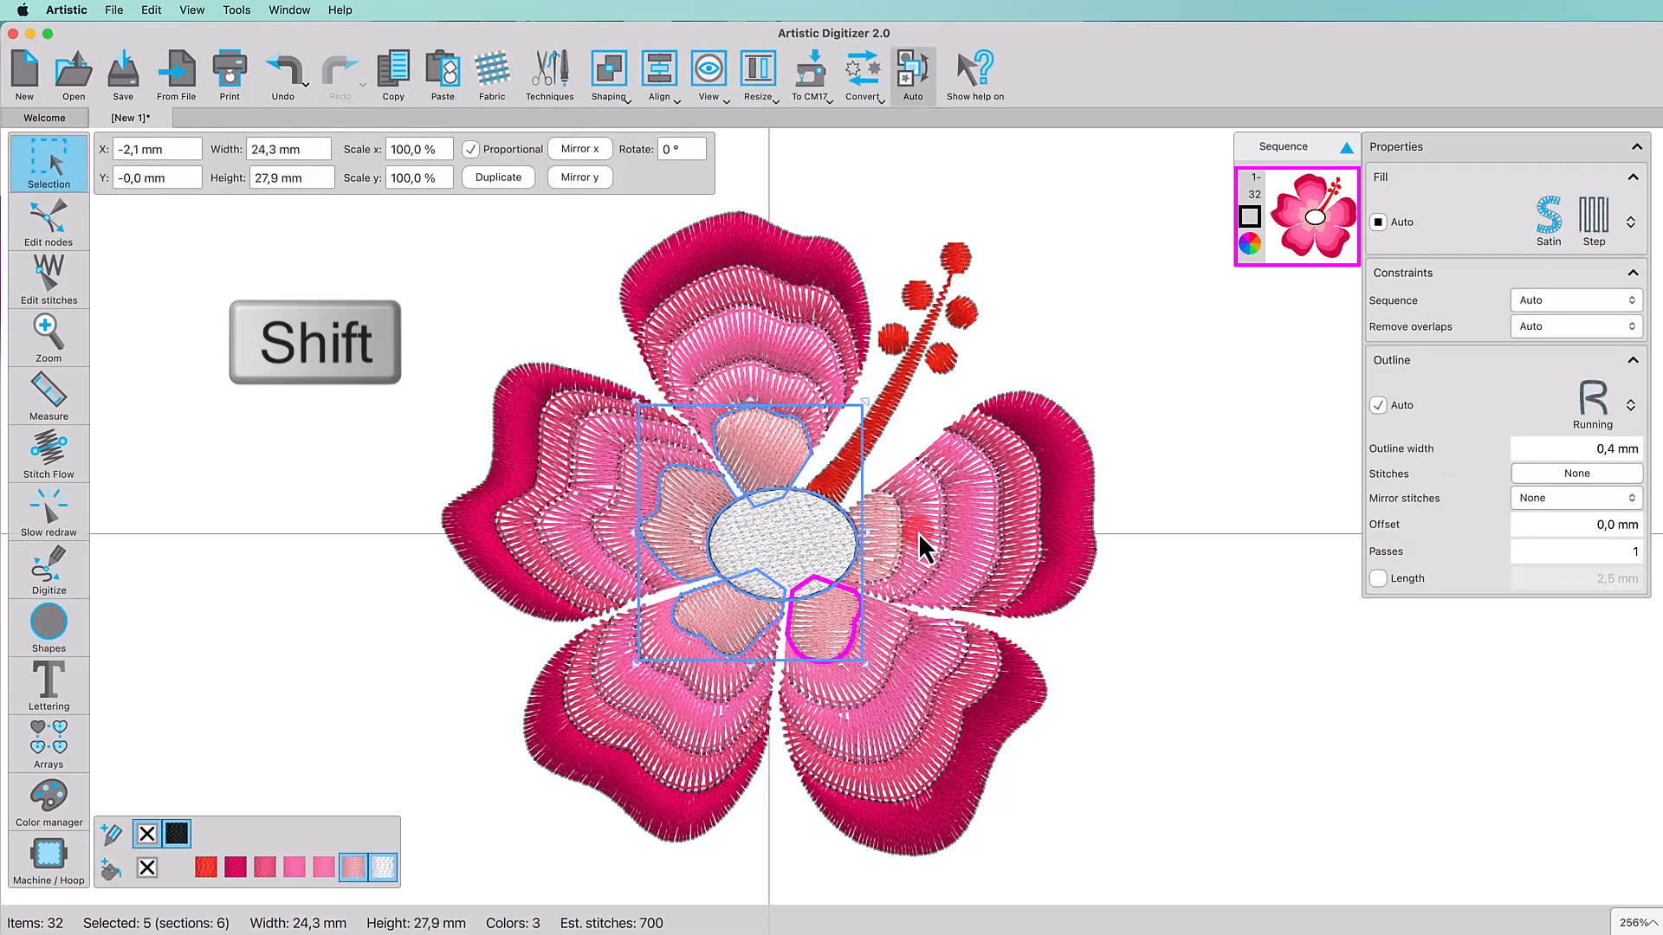
pyautogui.keyDown('shift'); pyautogui.click(871, 533); pyautogui.keyUp('shift')
pyautogui.click(625, 97)
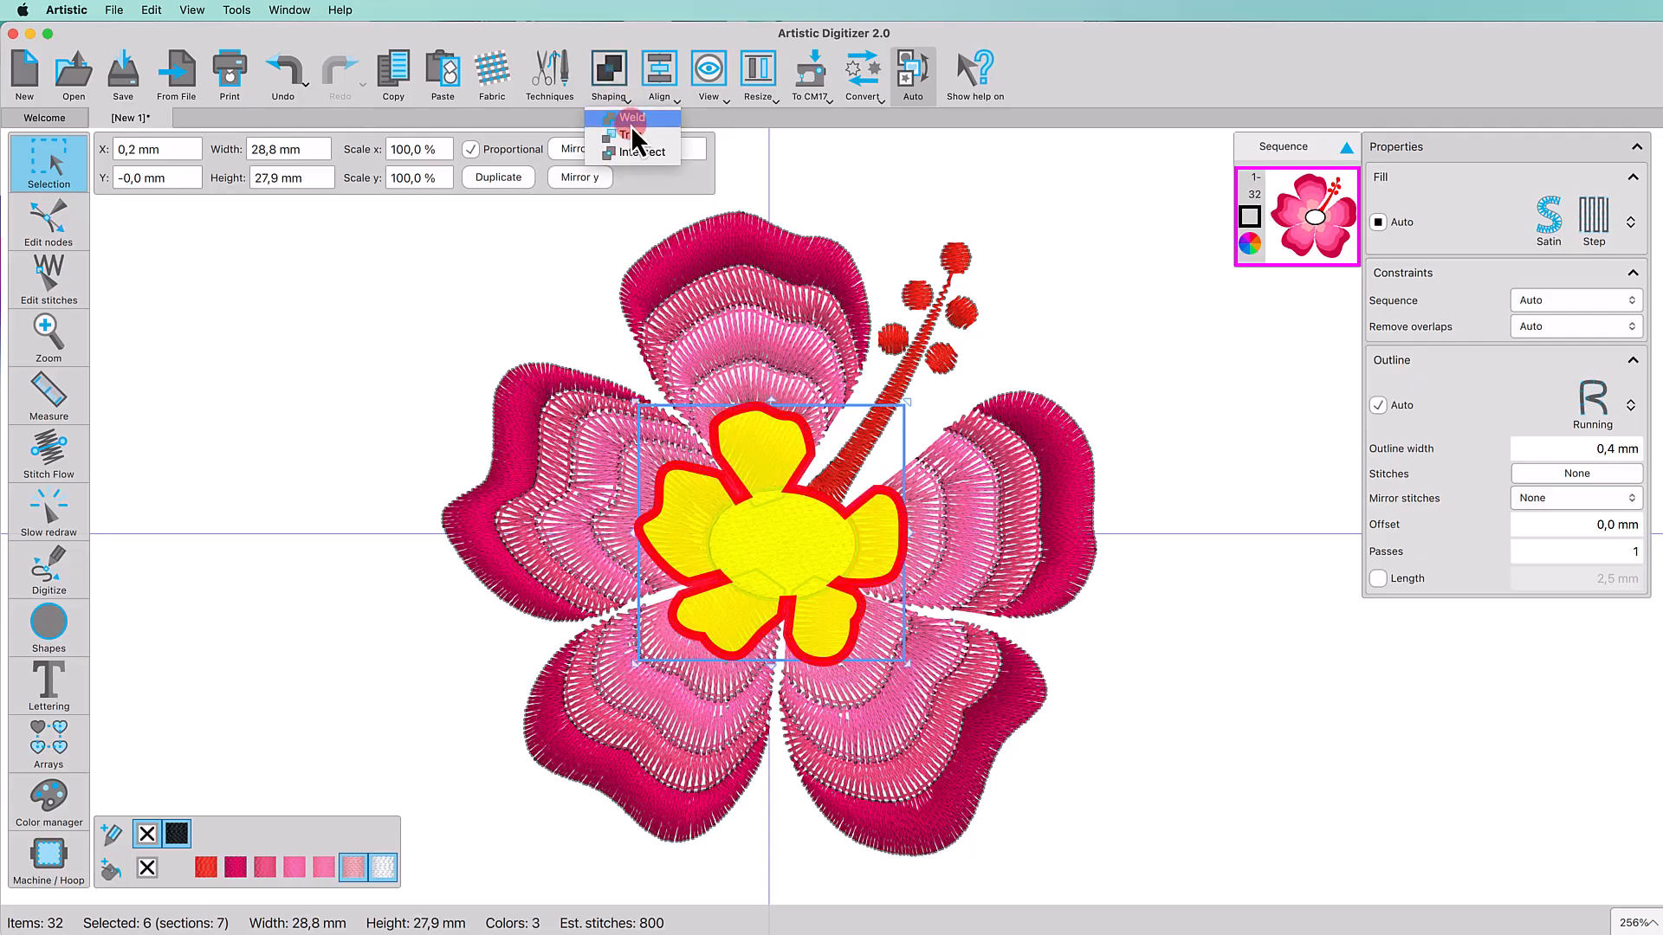
pyautogui.click(630, 127)
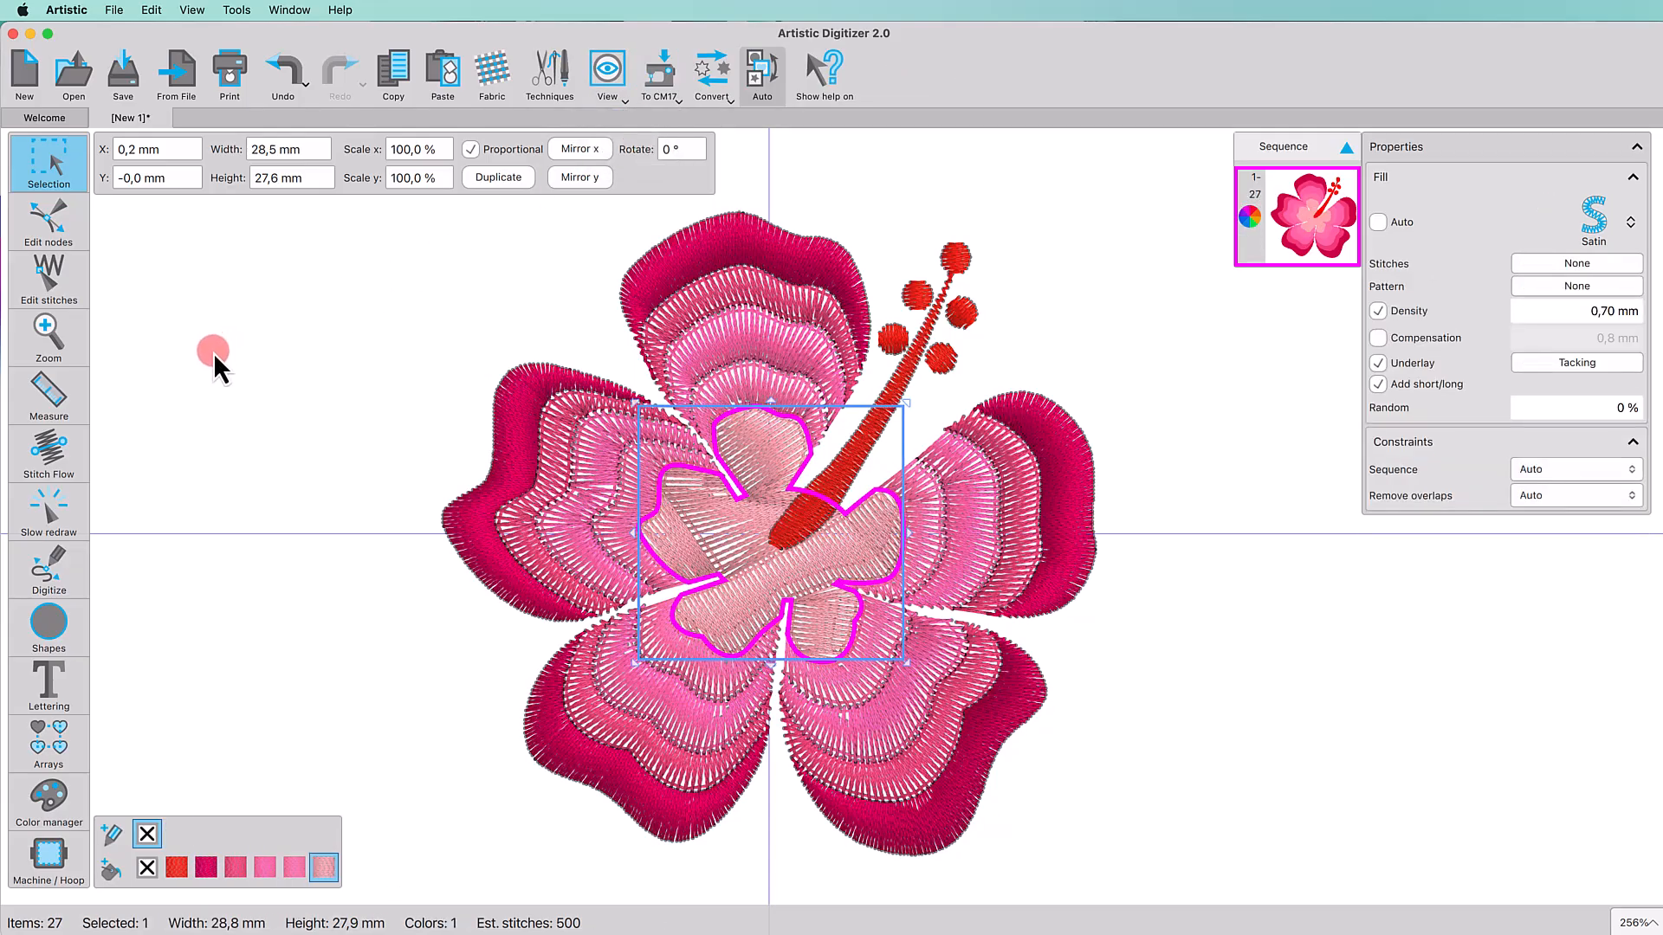
# Step: Apply a Point Directions stitch flow to the welded shape so its stitches radiate from the base of the stamen
pyautogui.click(57, 468)
pyautogui.click(239, 147)
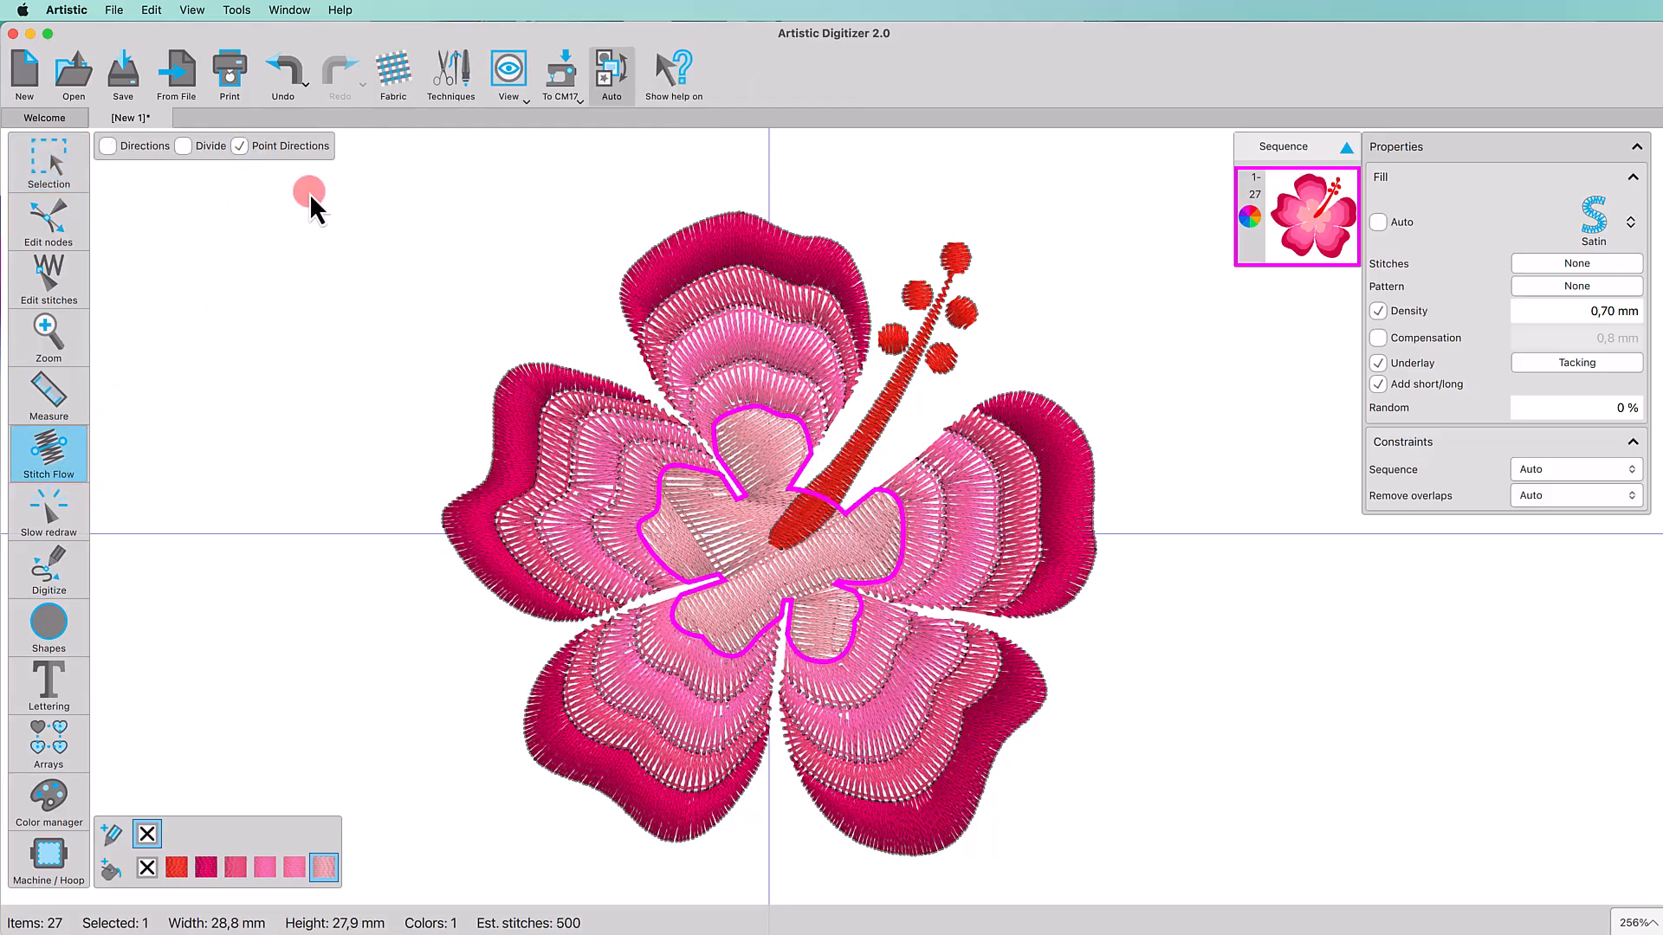
pyautogui.click(772, 553)
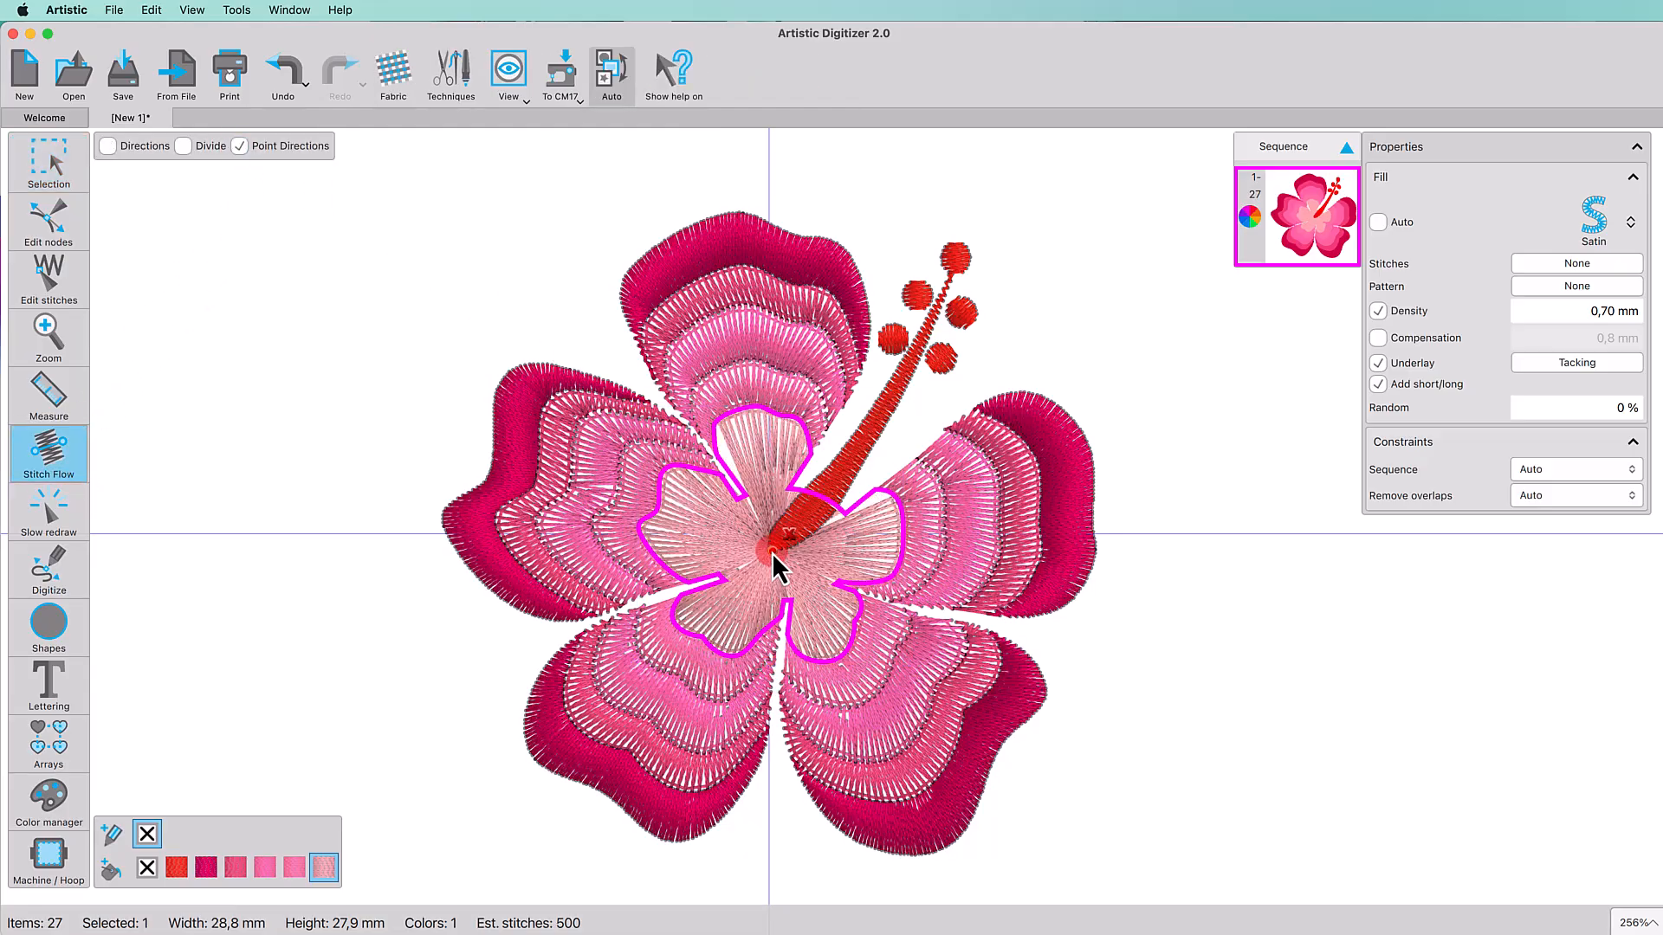
# Step: Clean up the welded shape's outline by moving and deleting surplus nodes in the gaps between the petals
pyautogui.click(61, 232)
pyautogui.scroll(3, 791, 572)
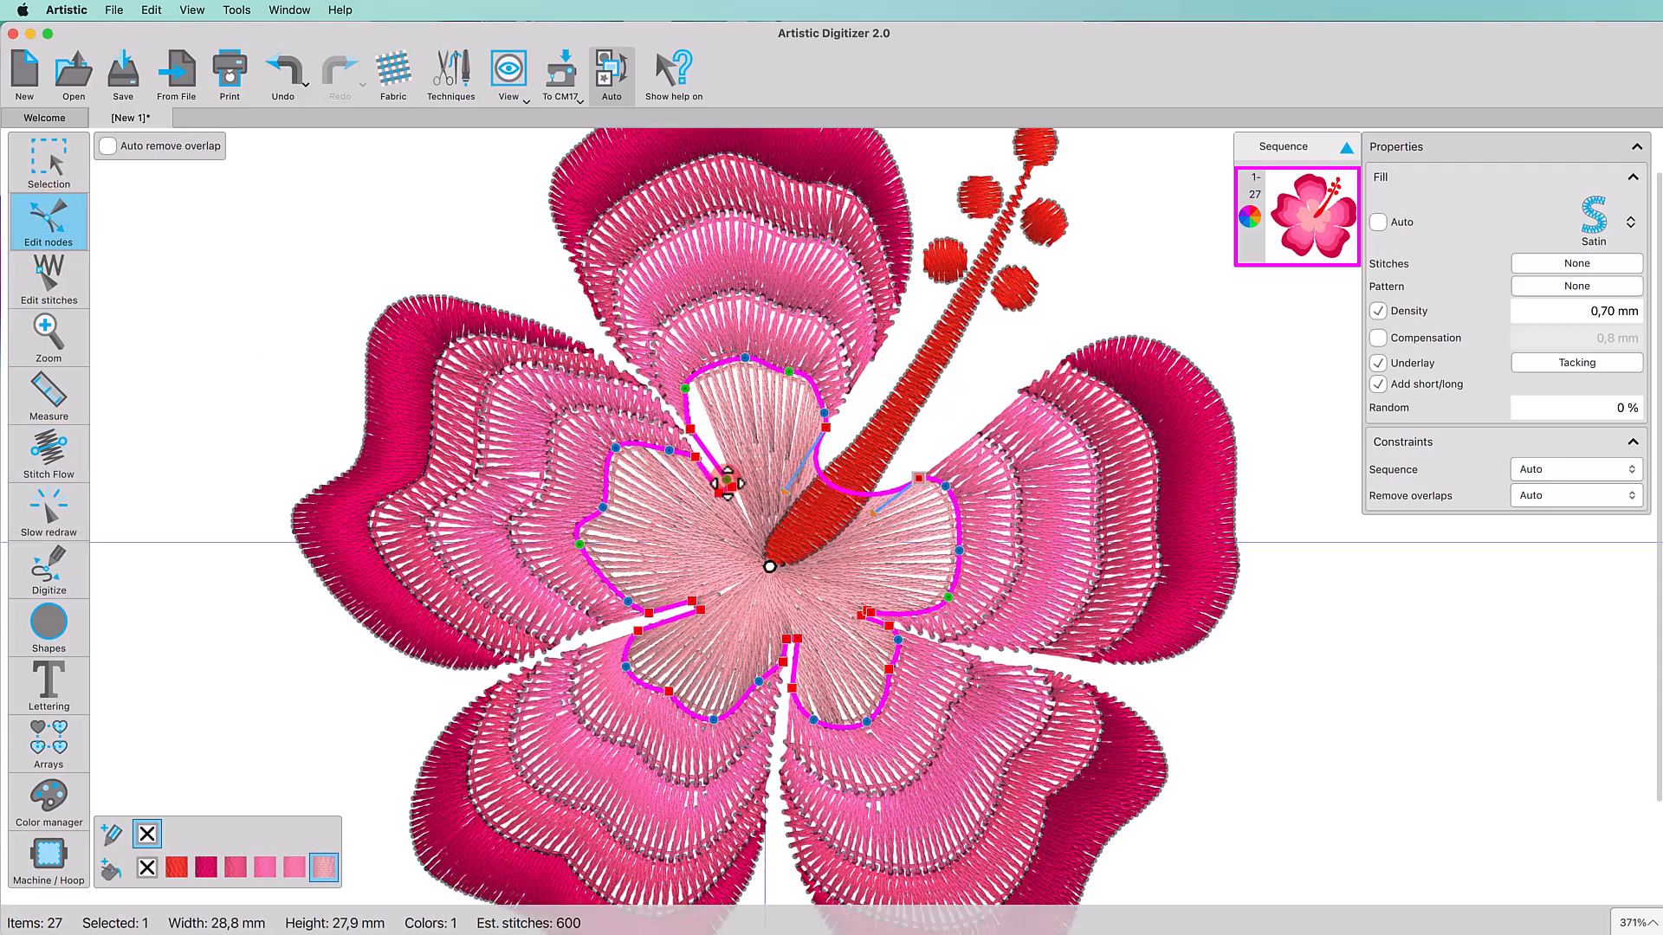
pyautogui.scroll(4, 728, 485)
pyautogui.scroll(2, 720, 557)
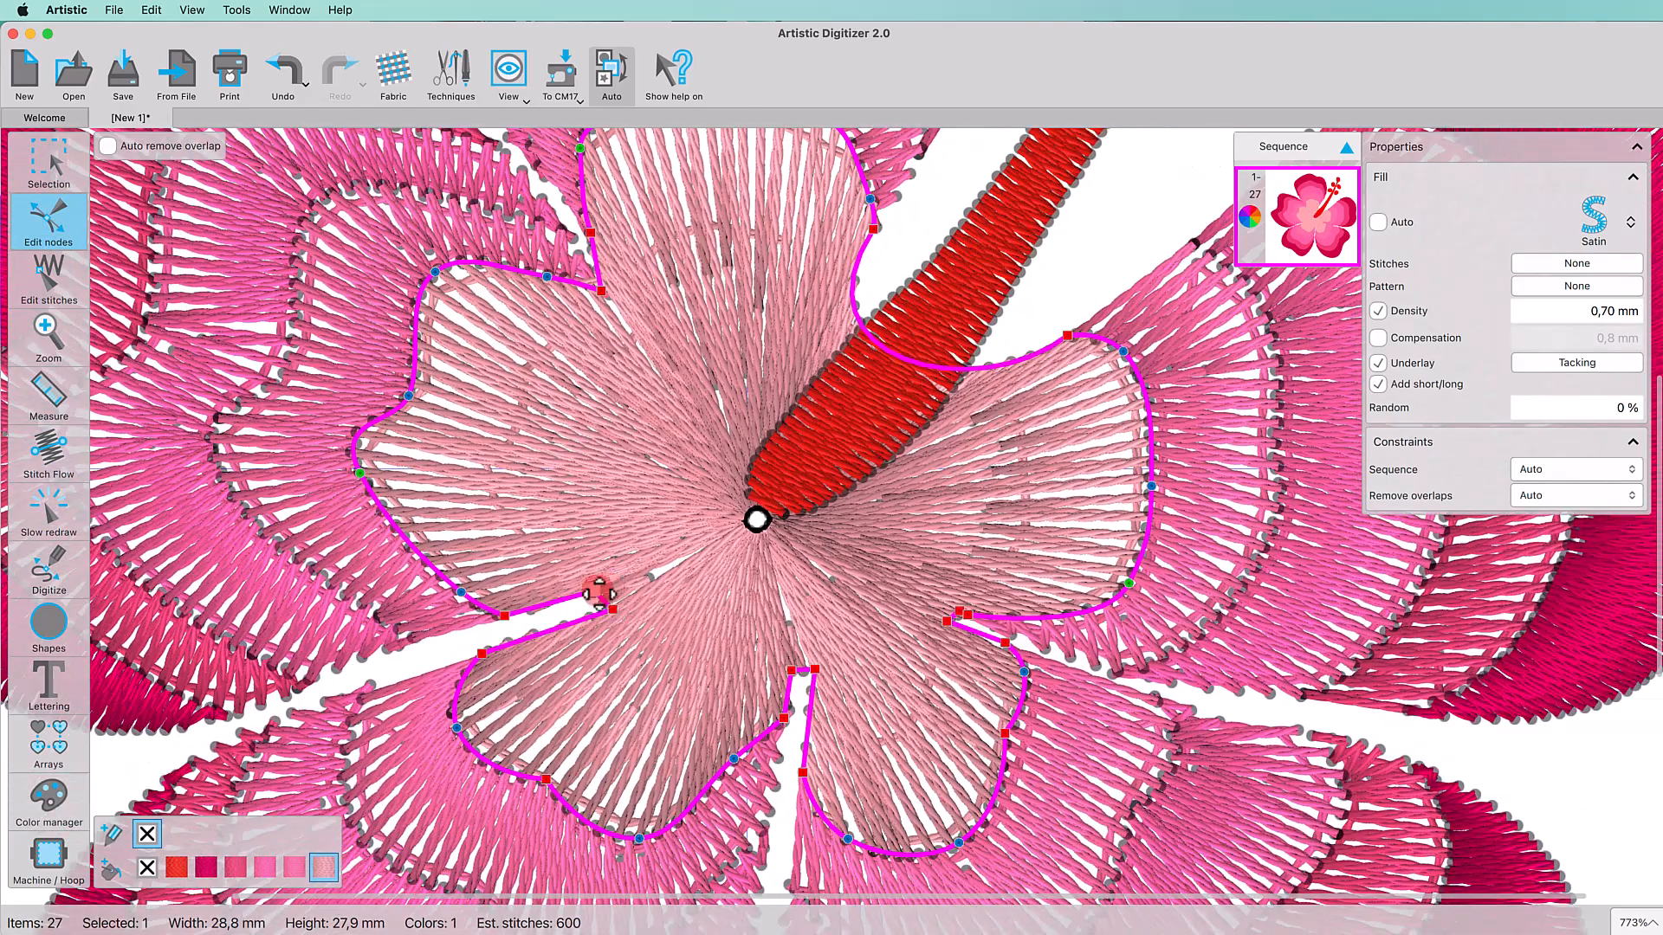
pyautogui.moveTo(599, 594); pyautogui.dragTo(548, 604)
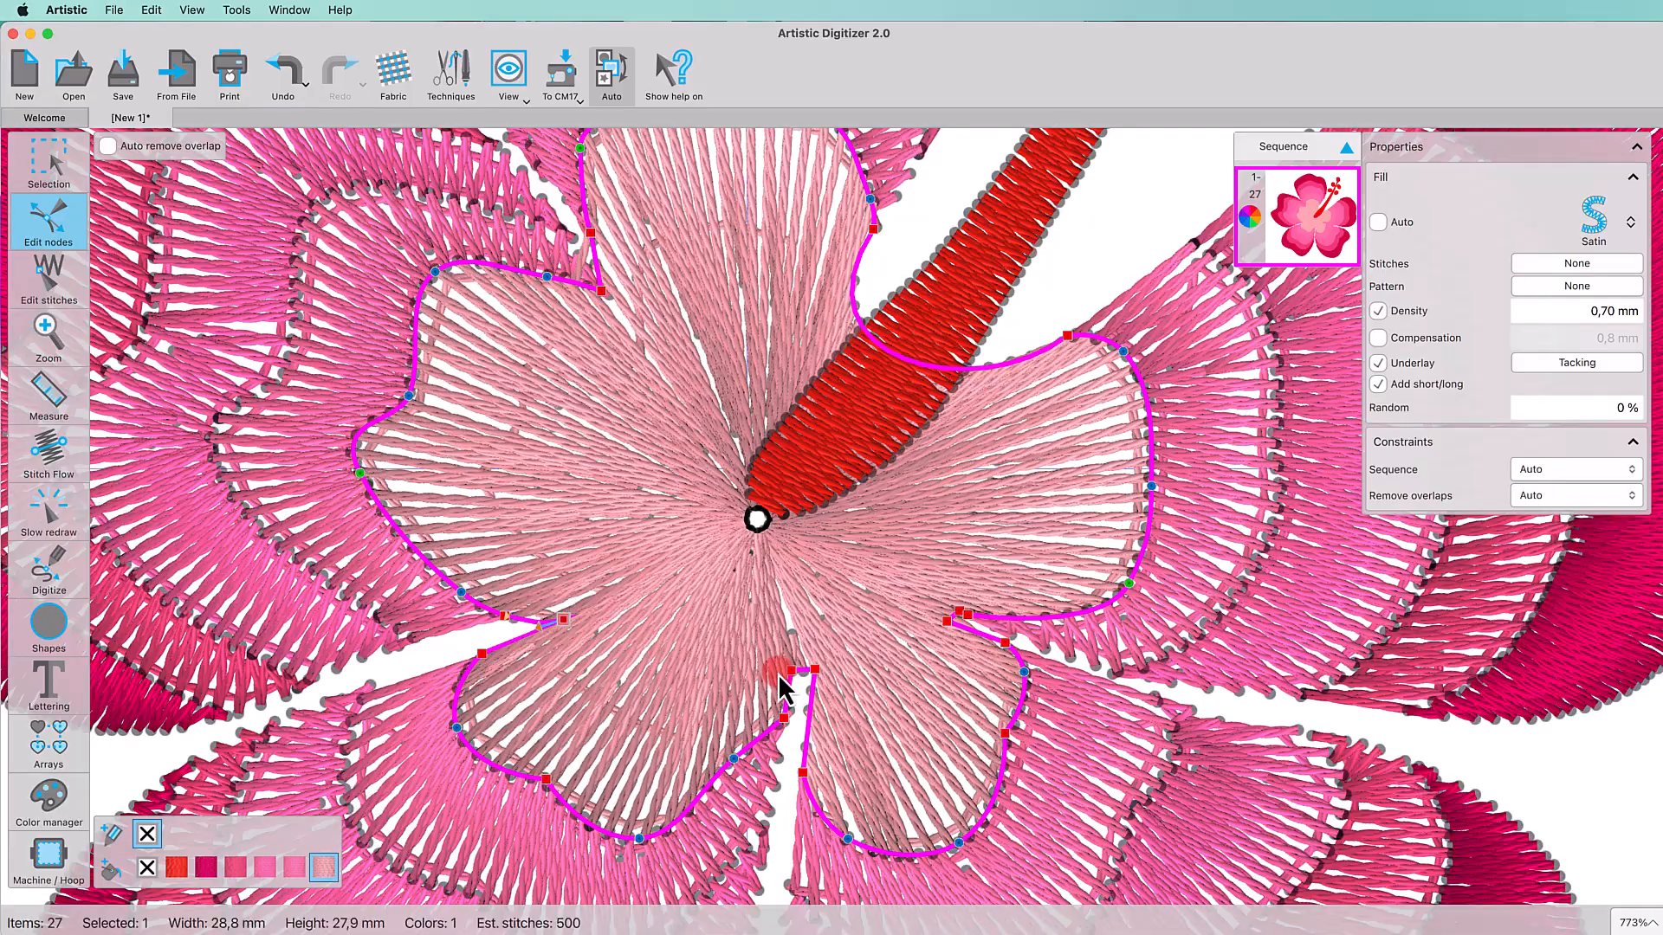
pyautogui.moveTo(779, 677); pyautogui.dragTo(825, 659)
pyautogui.press('Delete')
pyautogui.moveTo(784, 718); pyautogui.dragTo(803, 687)
pyautogui.moveTo(963, 604); pyautogui.dragTo(944, 627)
pyautogui.press('Delete')
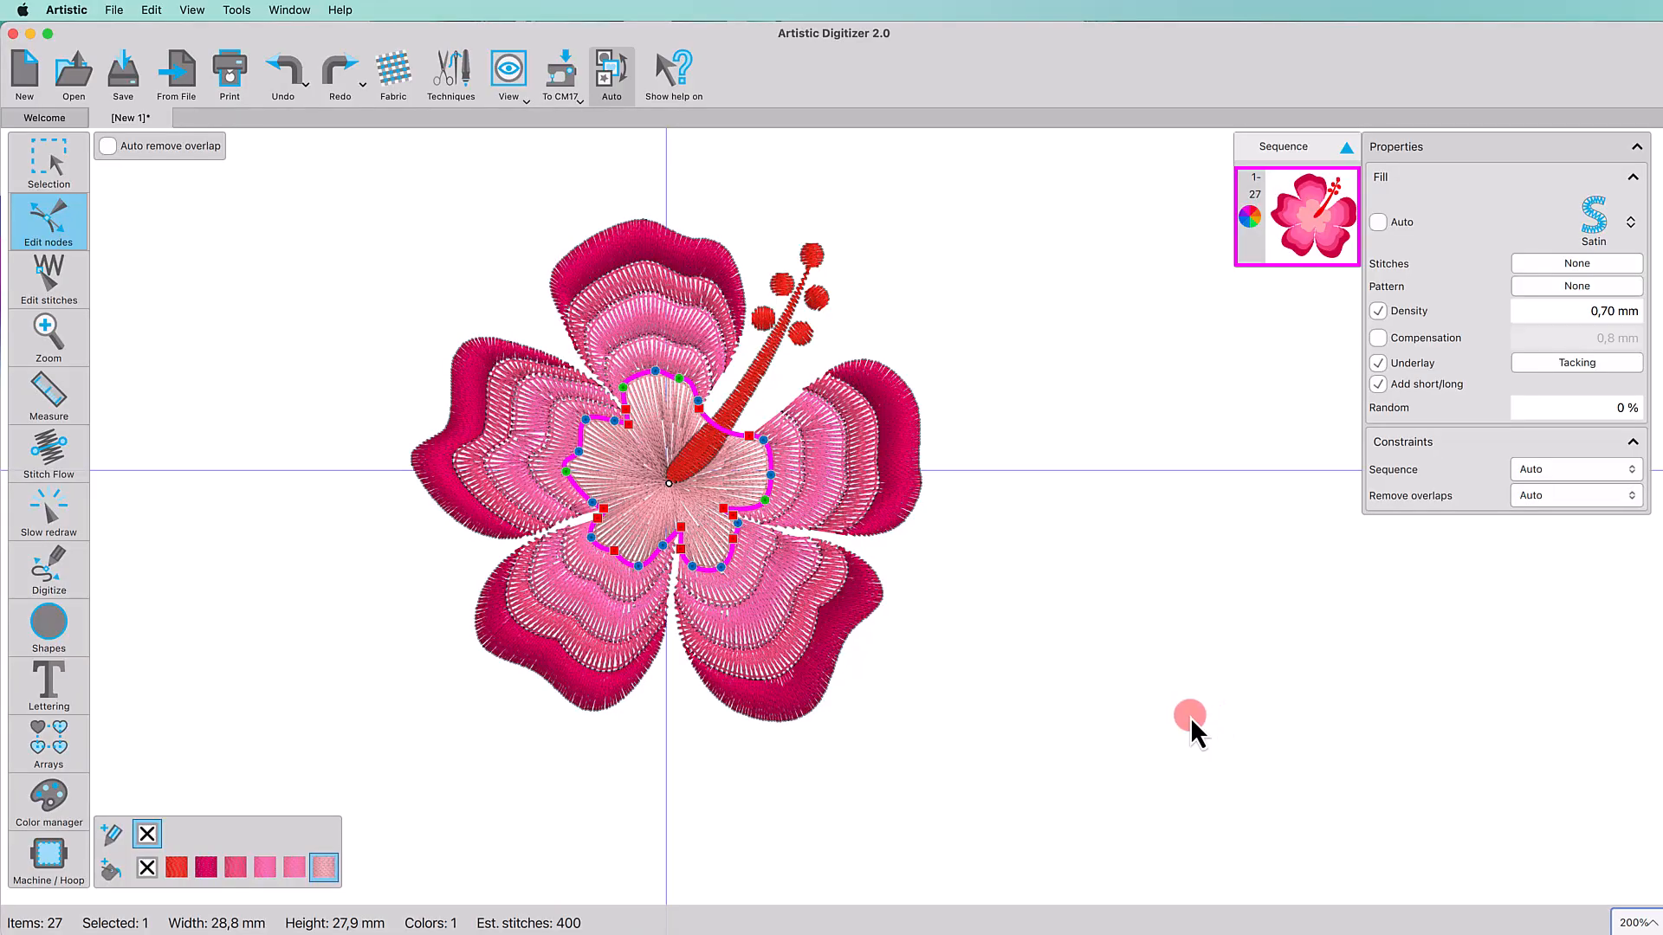
# Step: Duplicate the welded center shape and shrink the copy about its center to about 17.9 by 17.3 mm
pyautogui.click(48, 173)
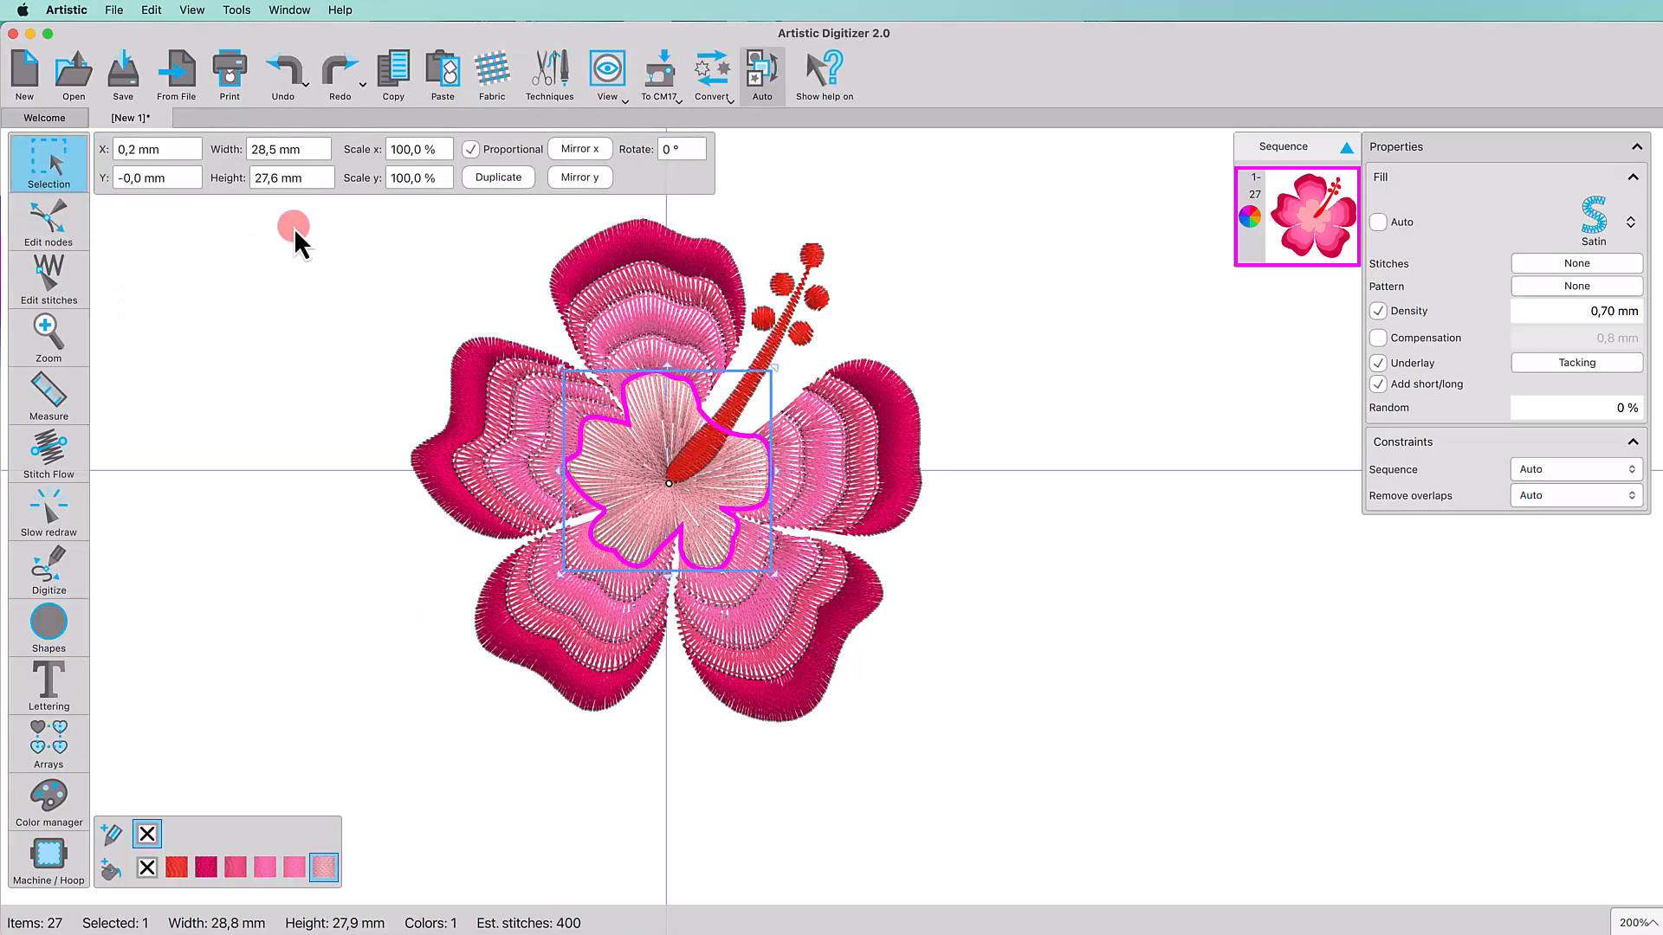
pyautogui.click(497, 178)
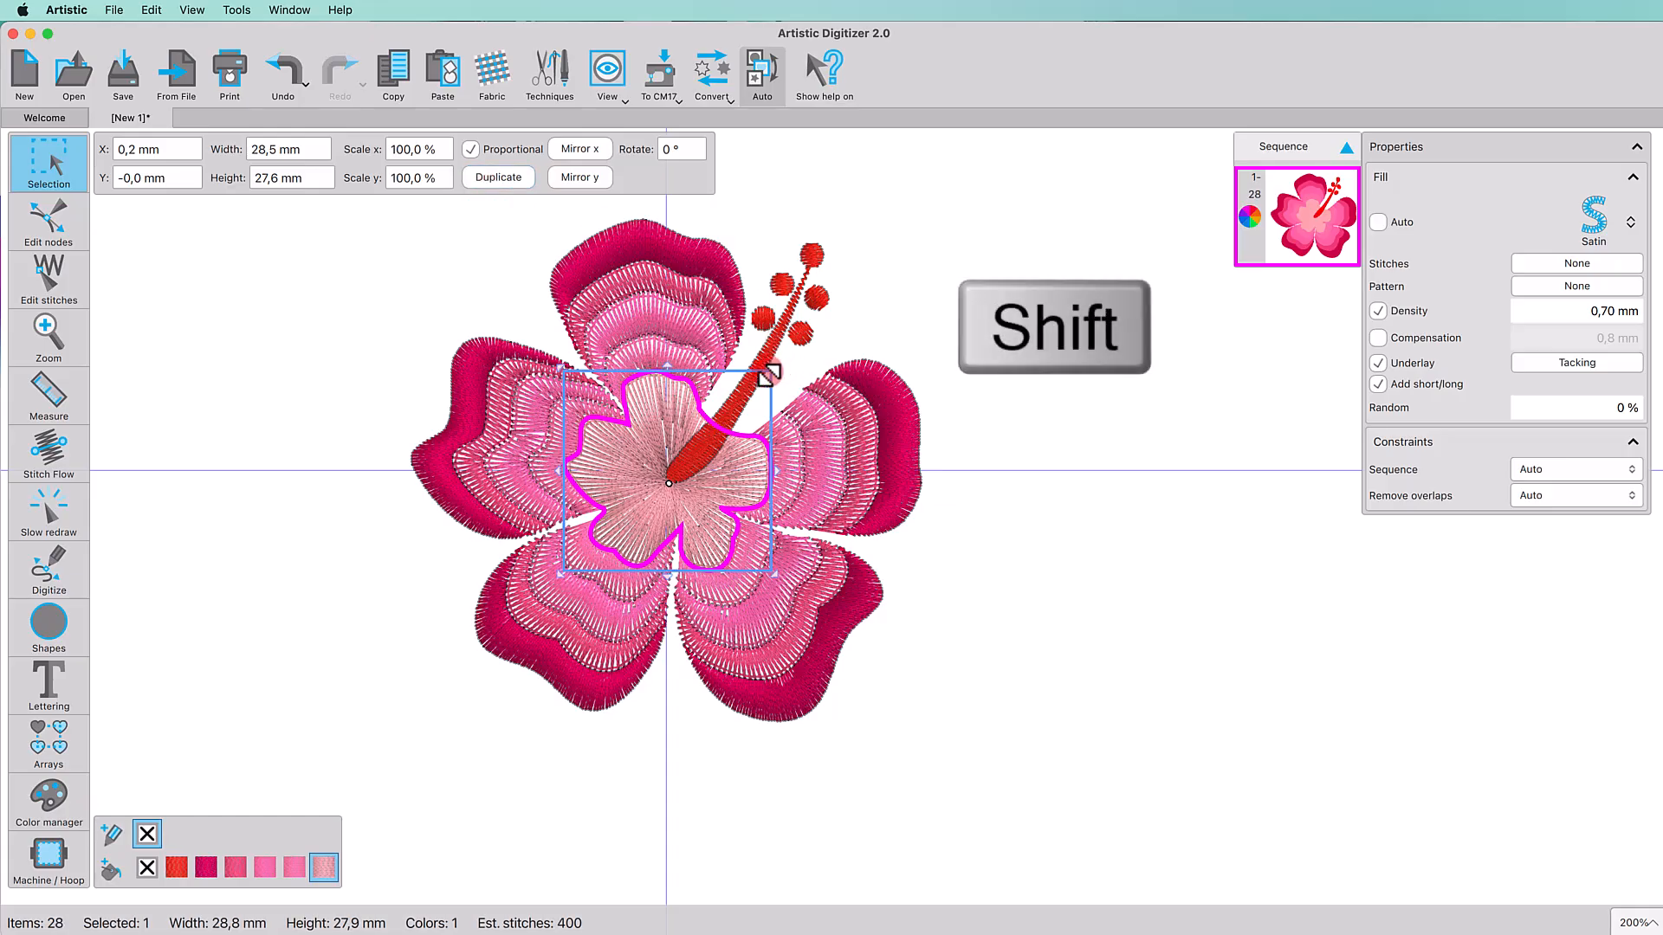
pyautogui.moveTo(776, 370); pyautogui.dragTo(736, 405)
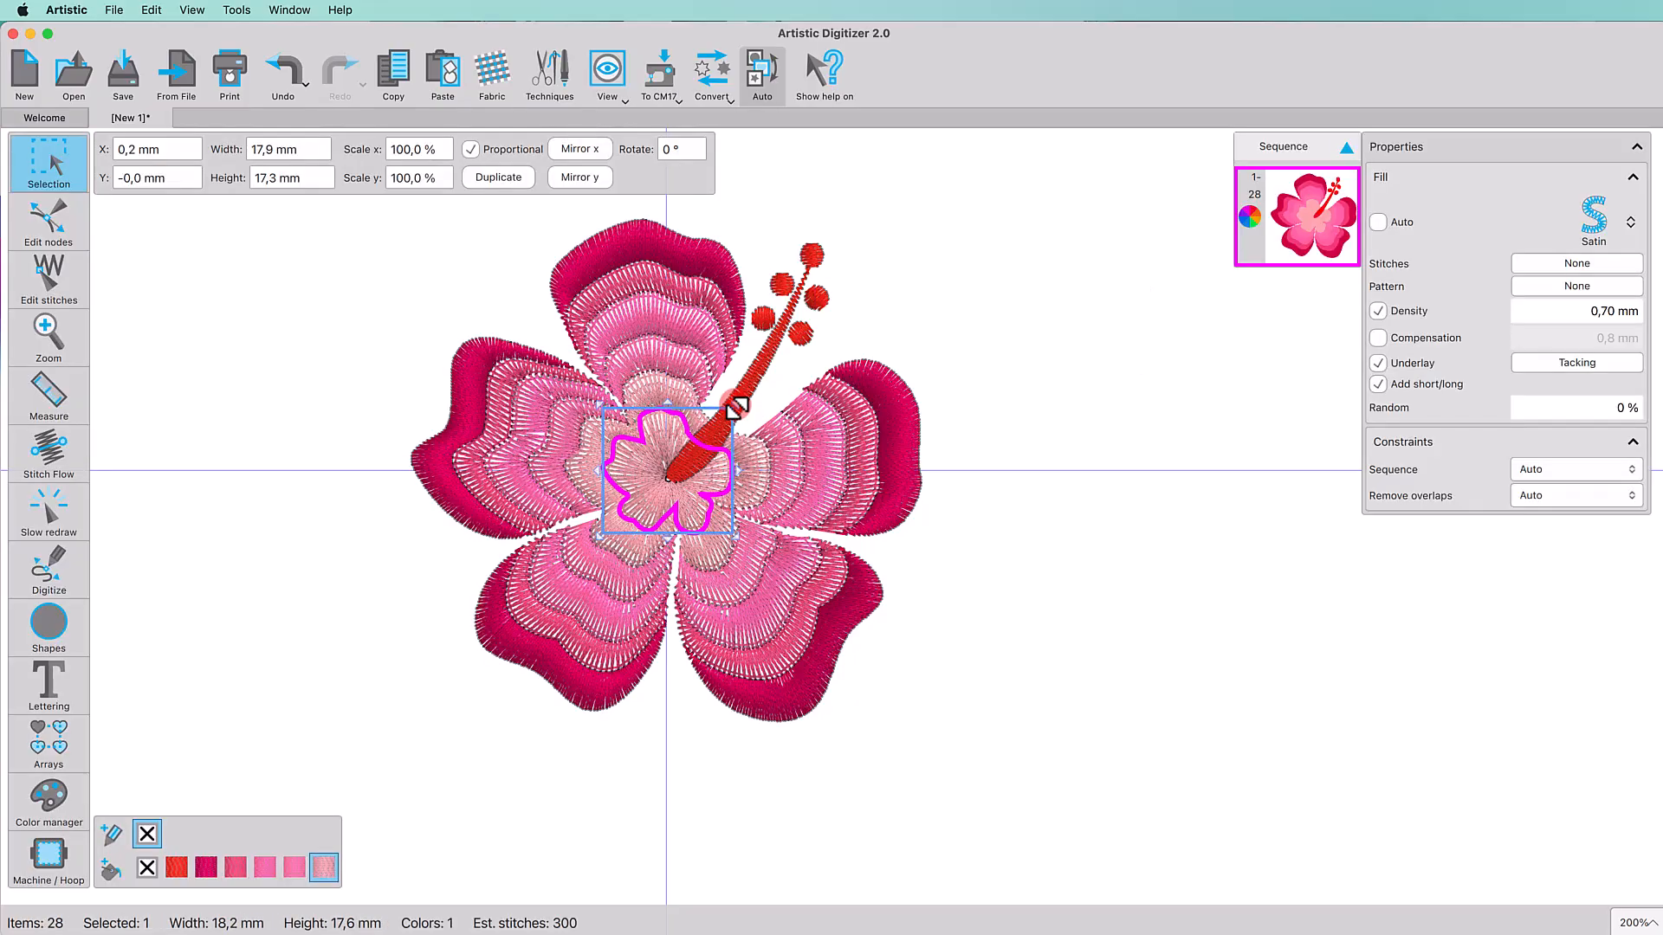
# Step: Recolor the smaller center copy to #83244A
pyautogui.click(110, 870)
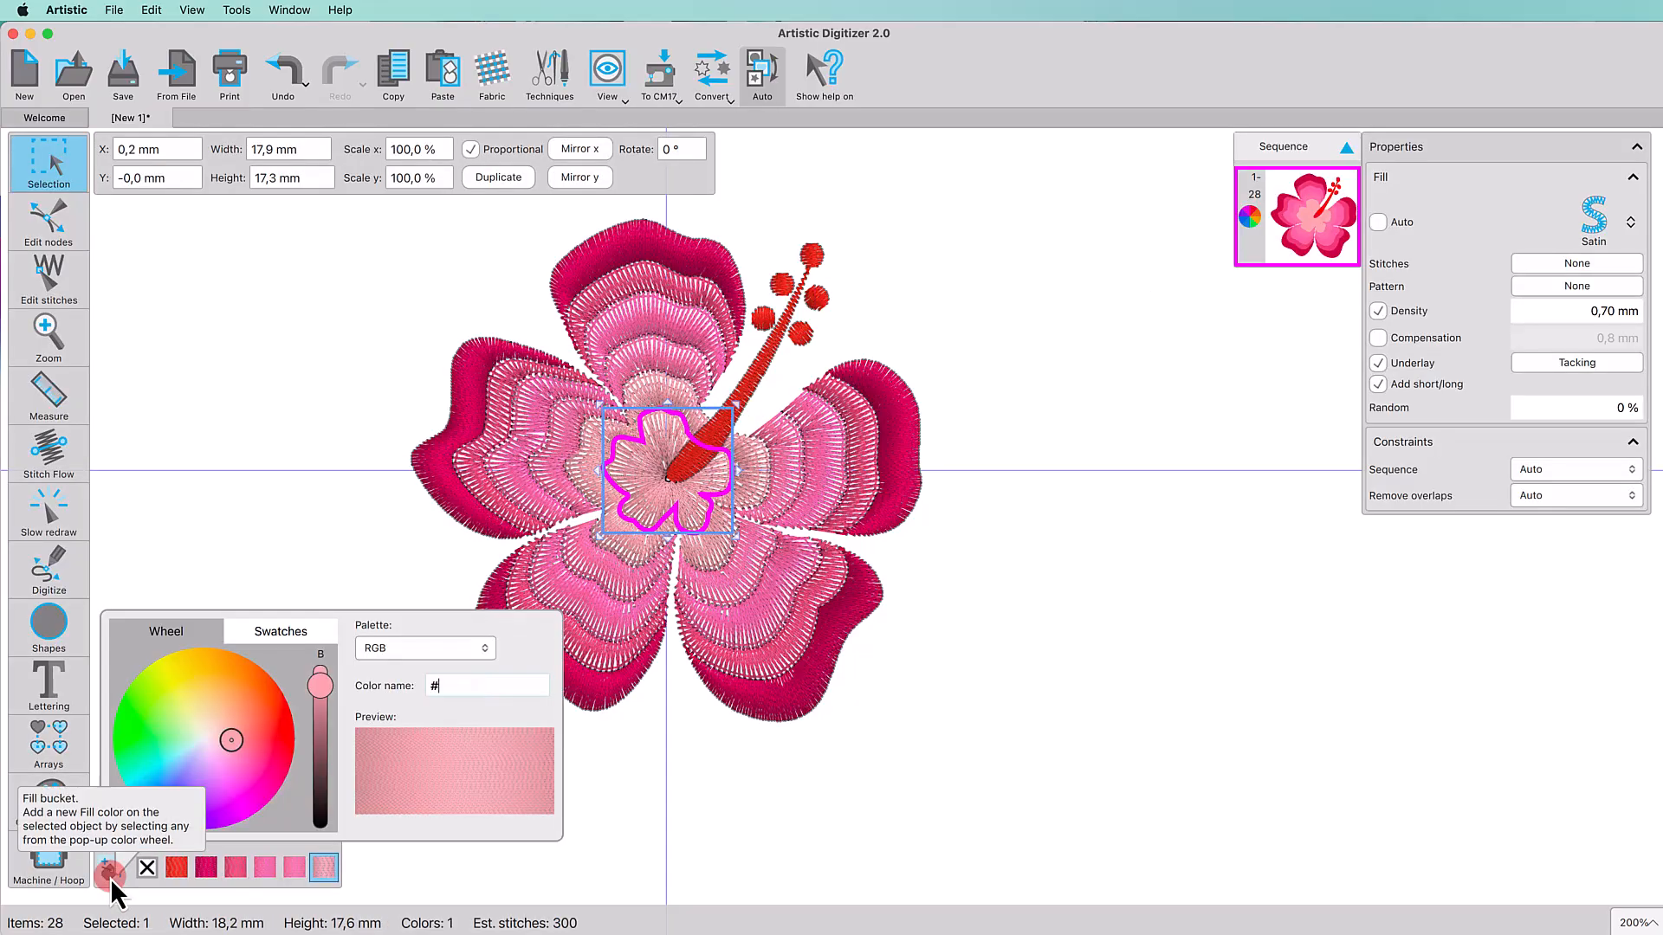
pyautogui.write('#83244A')
pyautogui.click(286, 563)
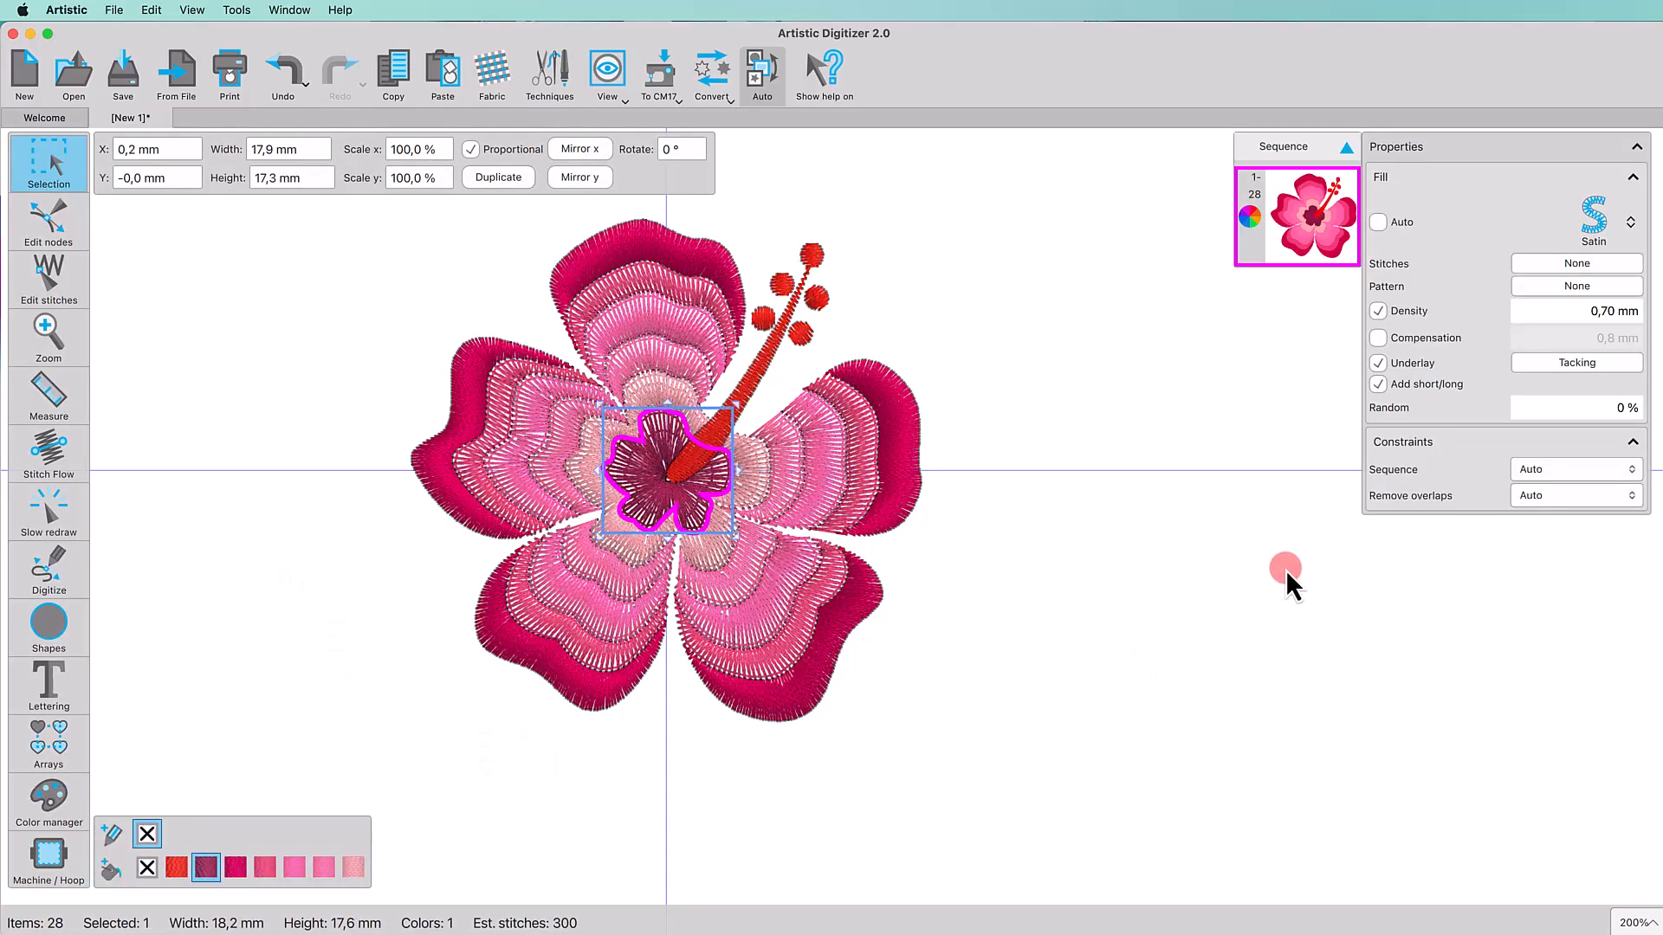
# Step: Set the smaller center shape's density to 1 mm and its Remove overlaps option to Never
pyautogui.click(1567, 310)
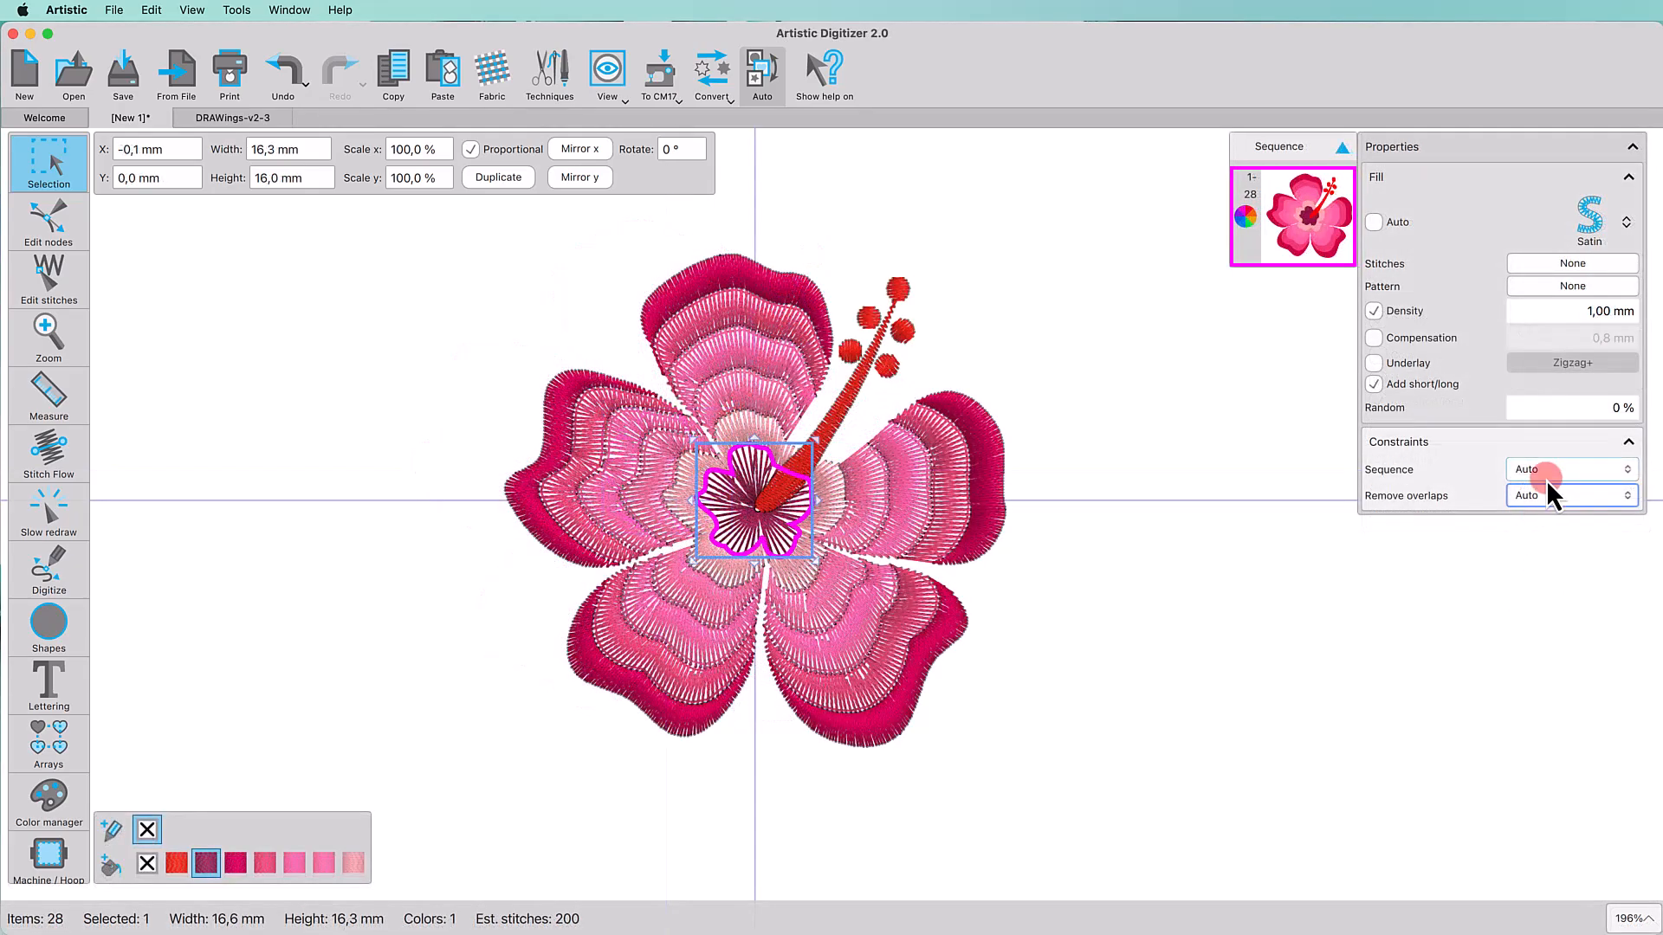
pyautogui.click(1544, 497)
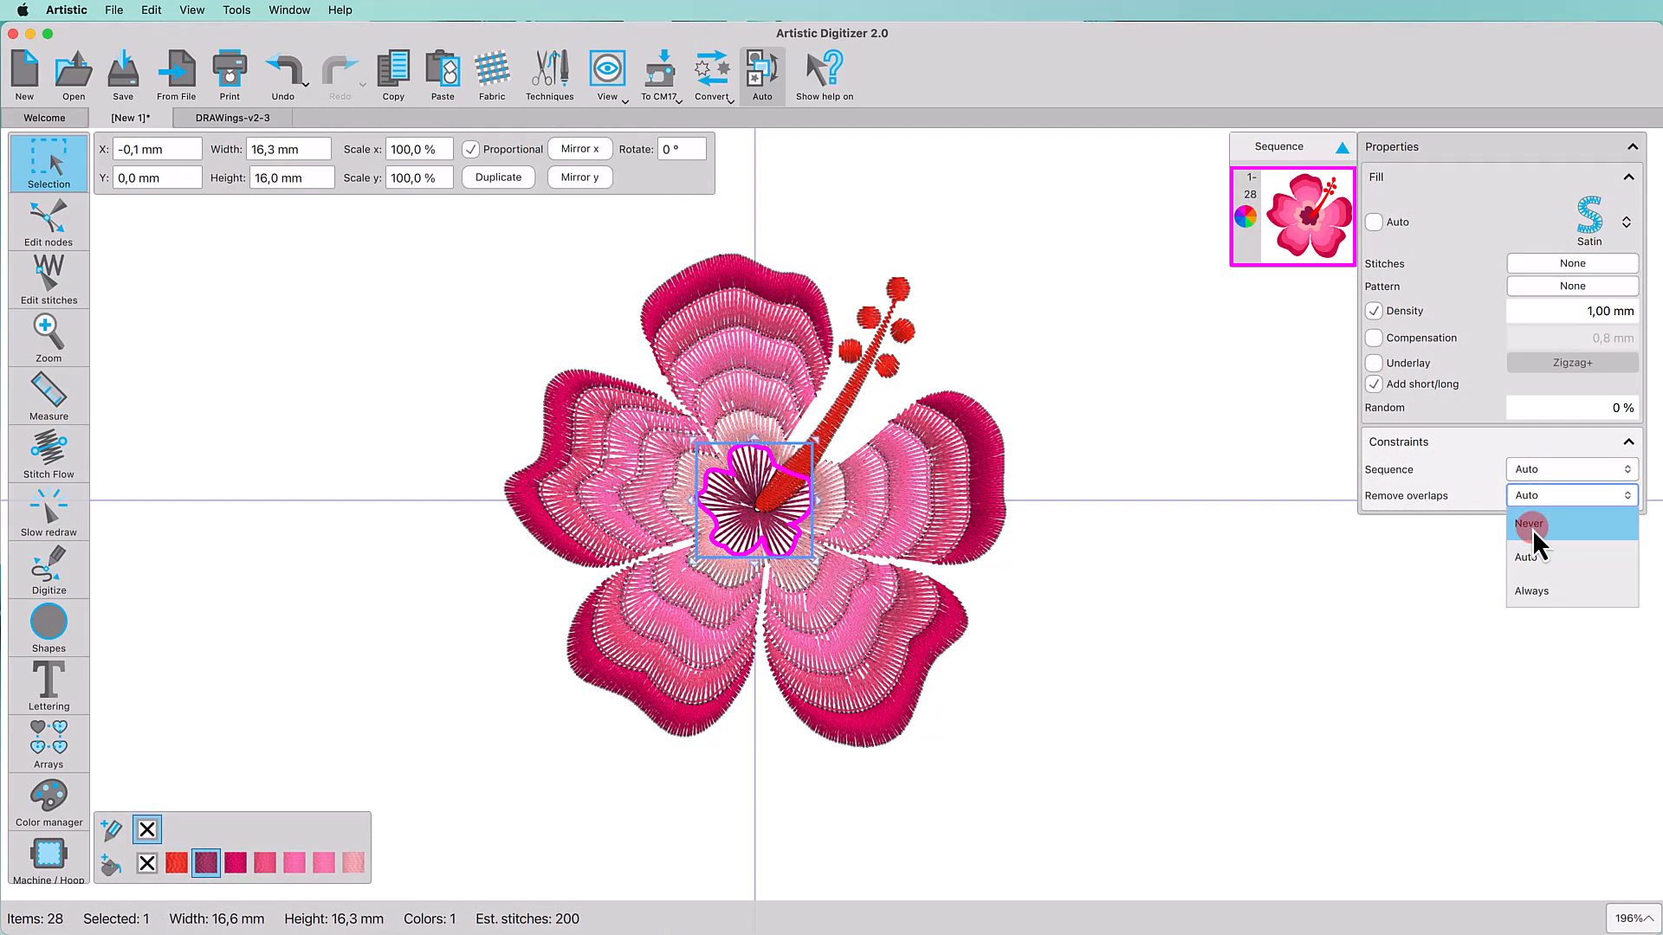
pyautogui.click(1531, 525)
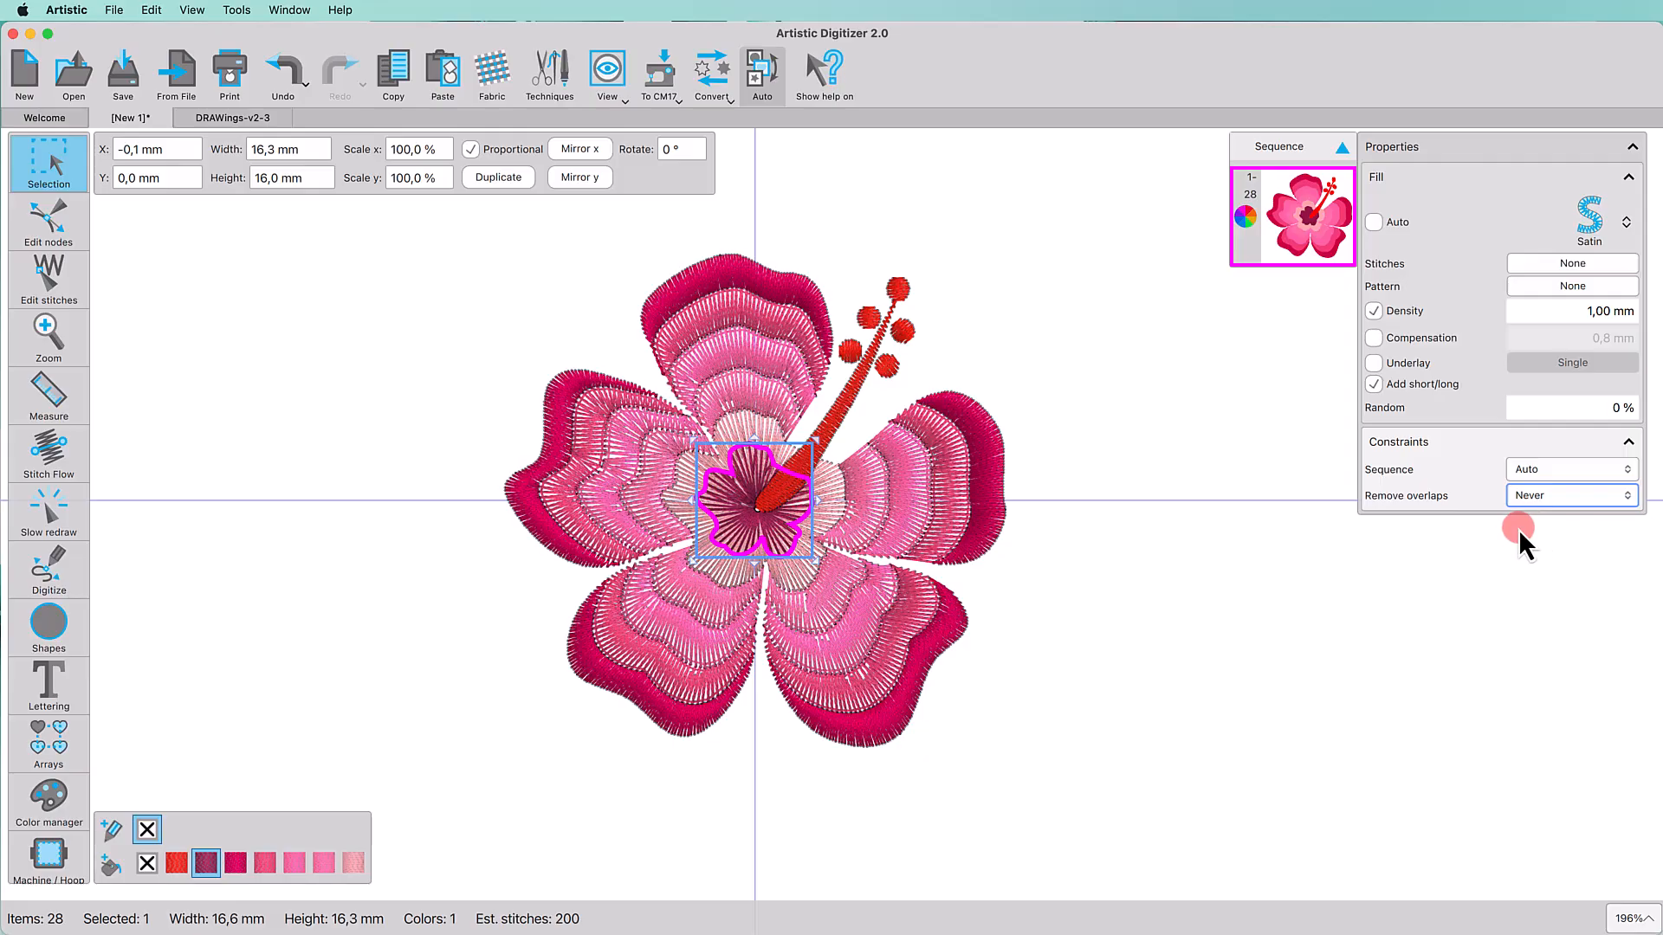
pyautogui.click(1173, 549)
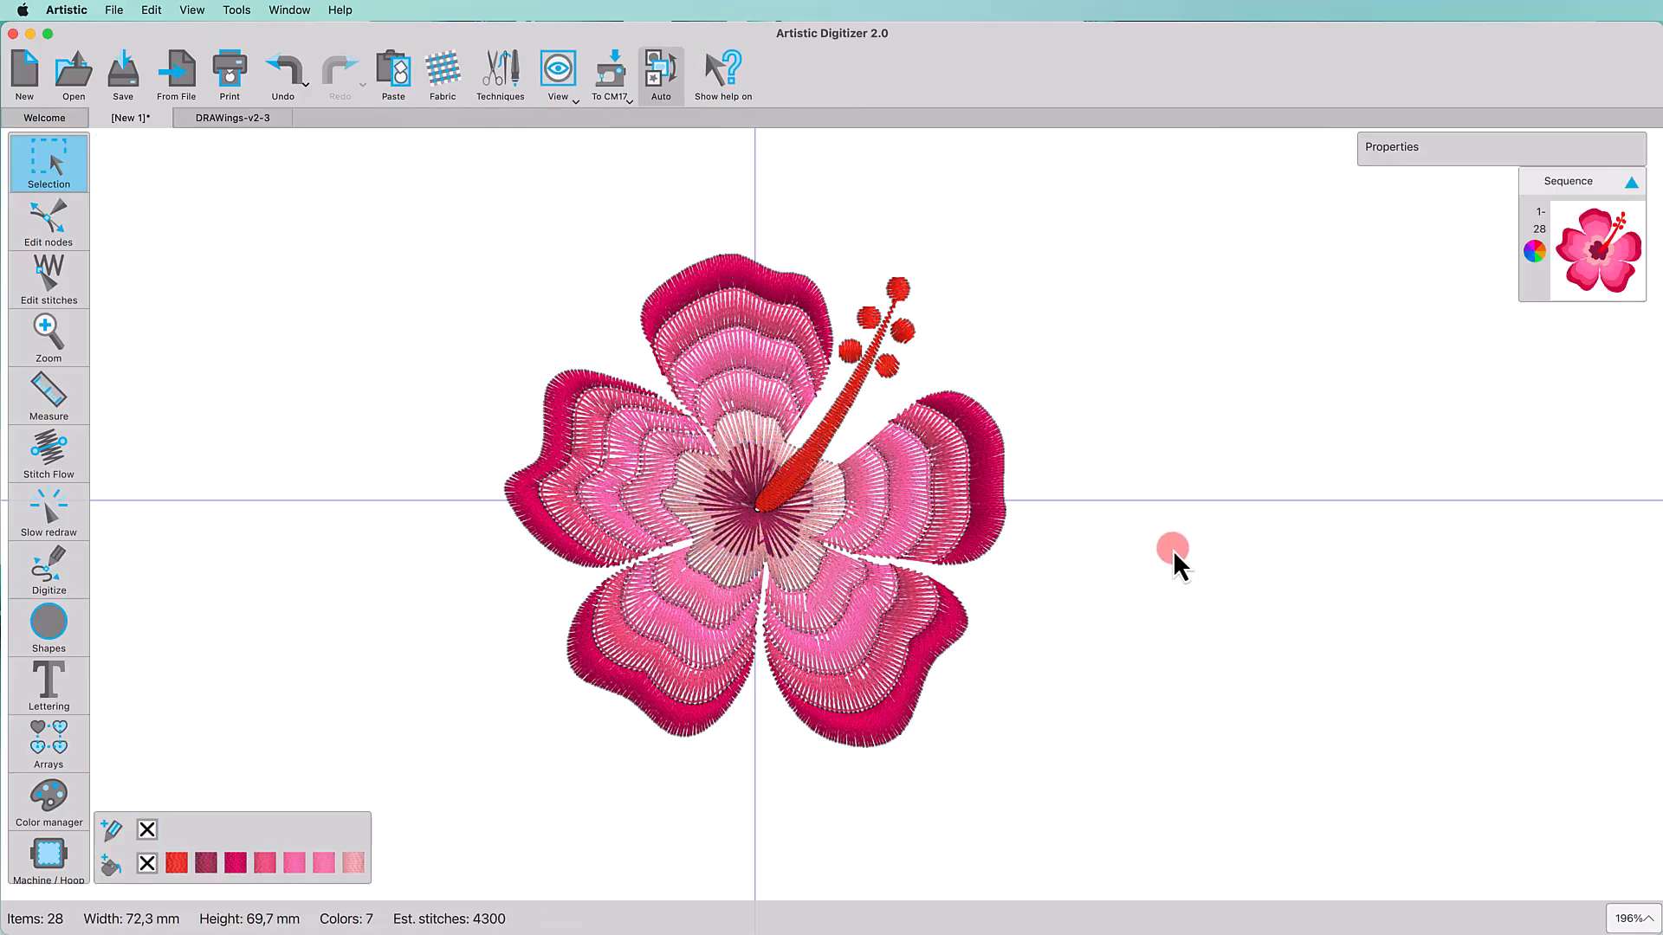
# Step: Recolor the long stamen with the same dark pink as the outermost petal bands
pyautogui.click(790, 497)
pyautogui.click(235, 862)
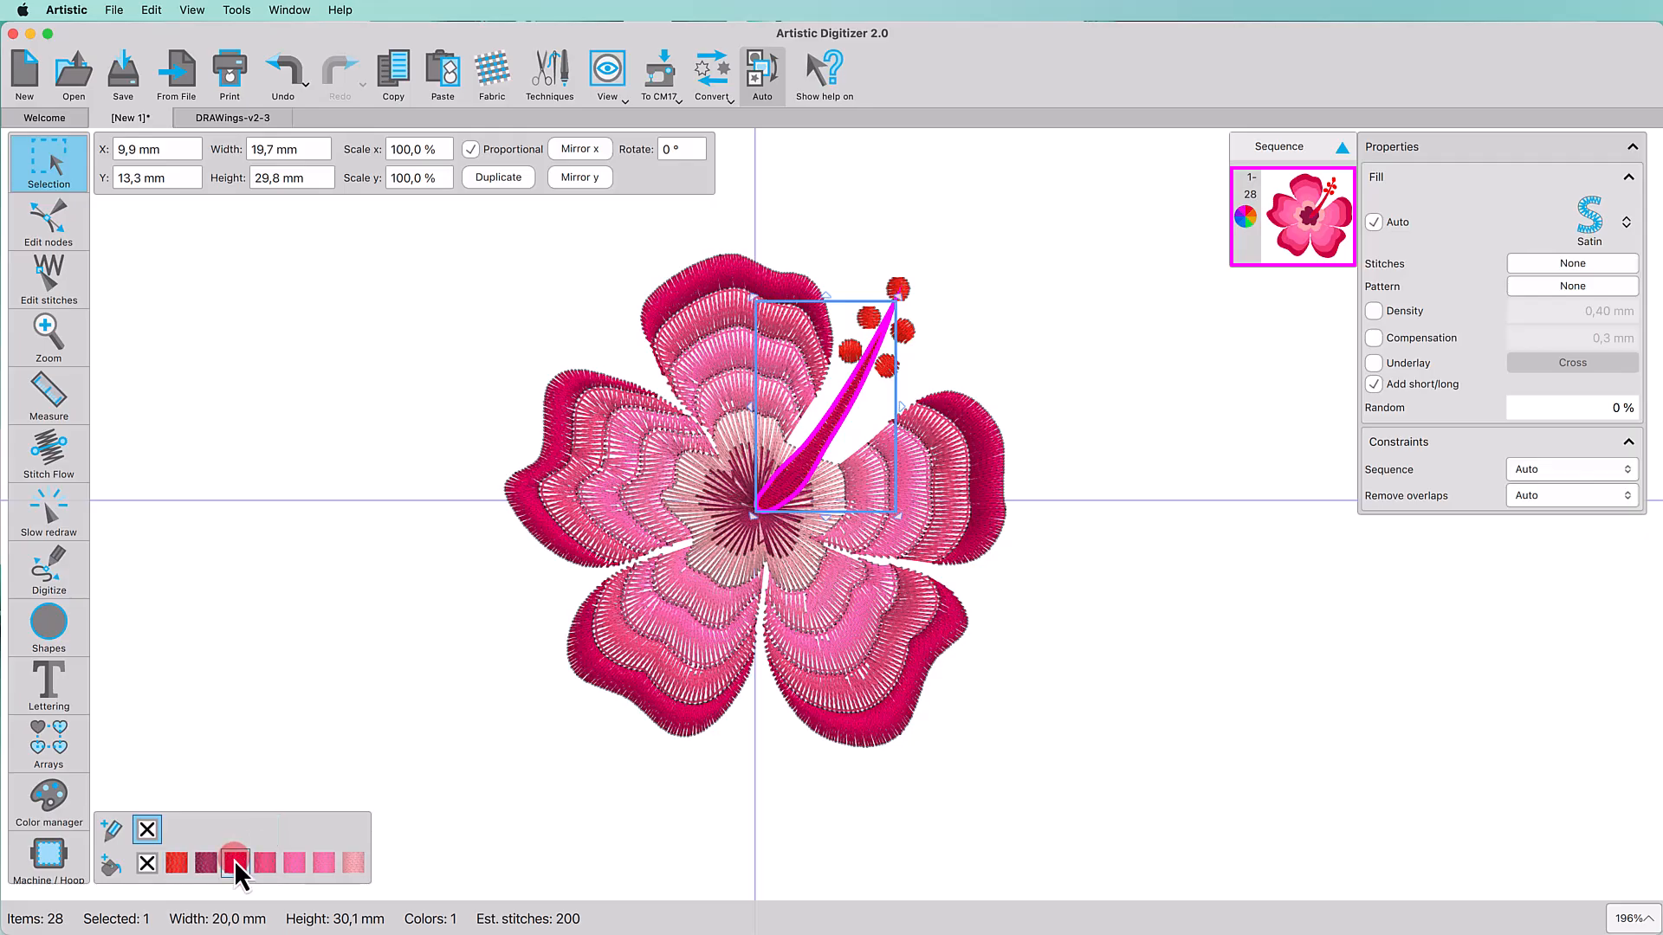
pyautogui.click(875, 251)
# Step: Recolor the five small dots at the stamen's tip to 212 Peach from the JANOME palette
pyautogui.moveTo(811, 221); pyautogui.dragTo(958, 419)
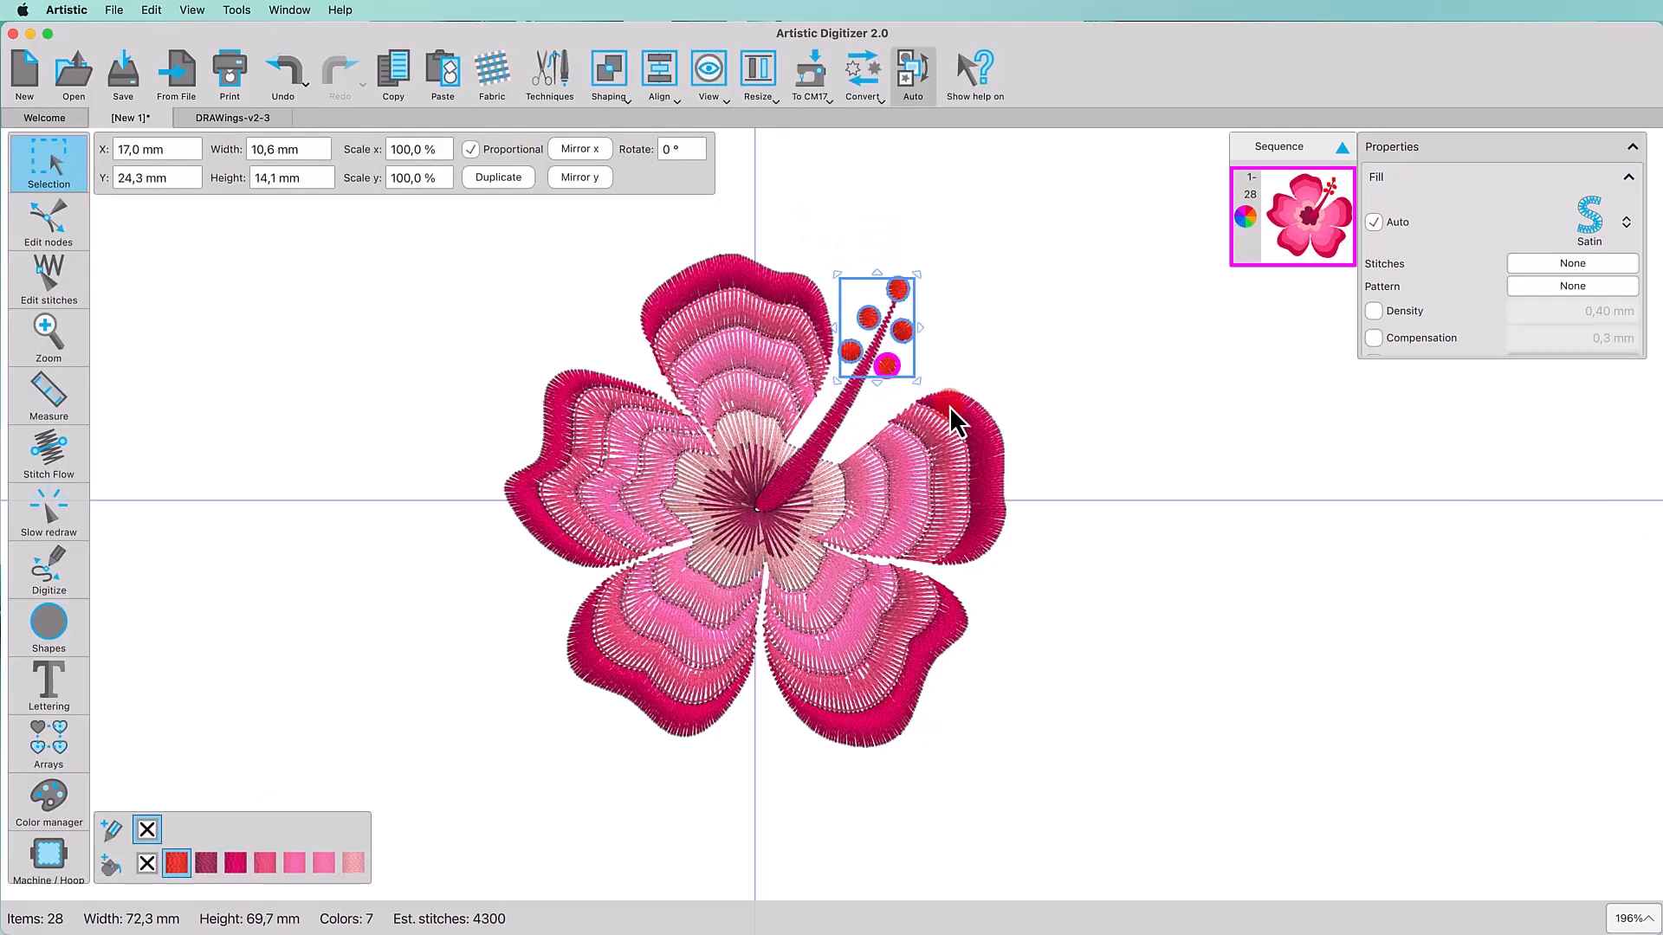
pyautogui.click(109, 864)
pyautogui.click(233, 695)
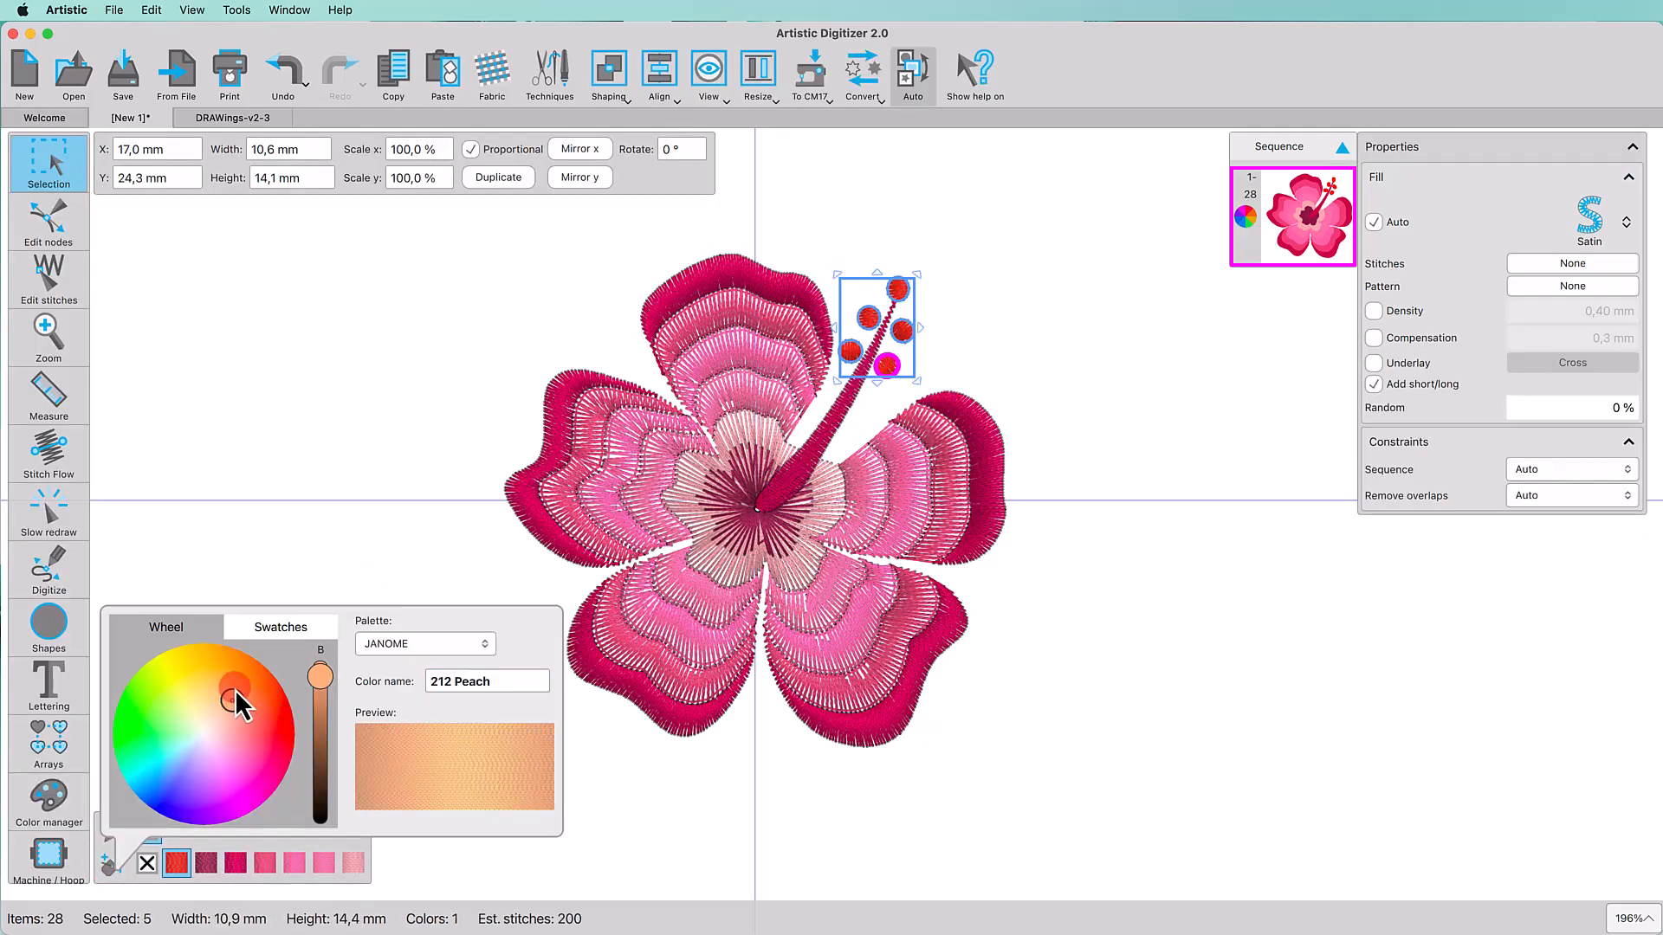
pyautogui.click(613, 769)
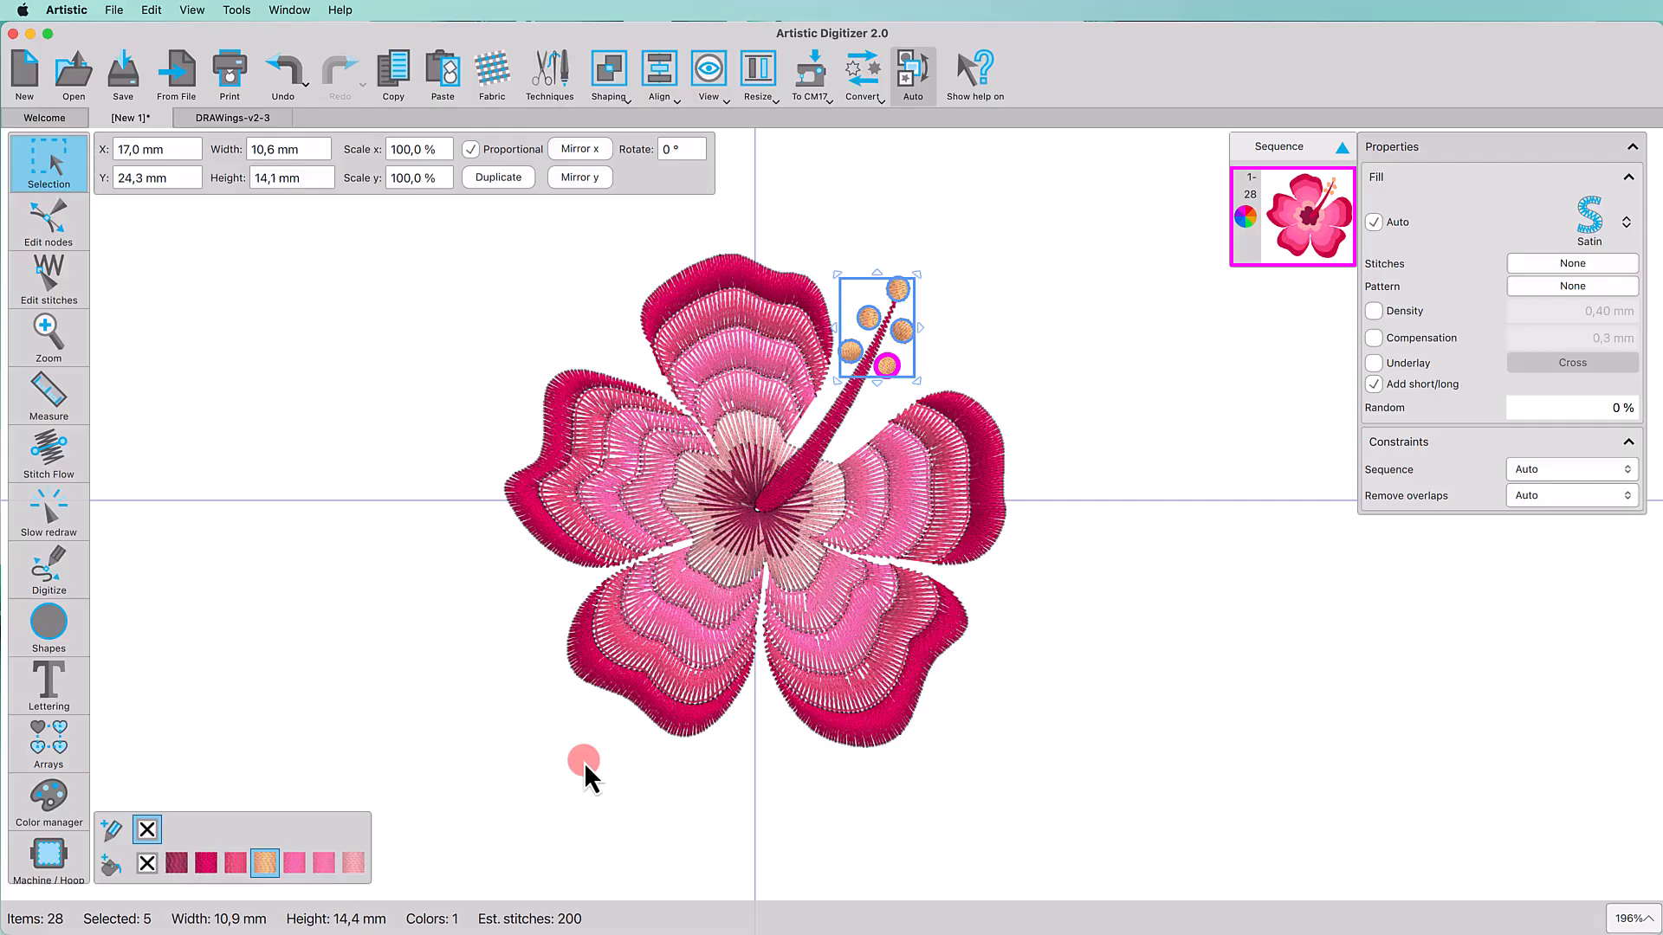
# Step: Search the Clipart Library for names starting with "fl" and insert the Floral Leaf01 clipart
pyautogui.click(320, 650)
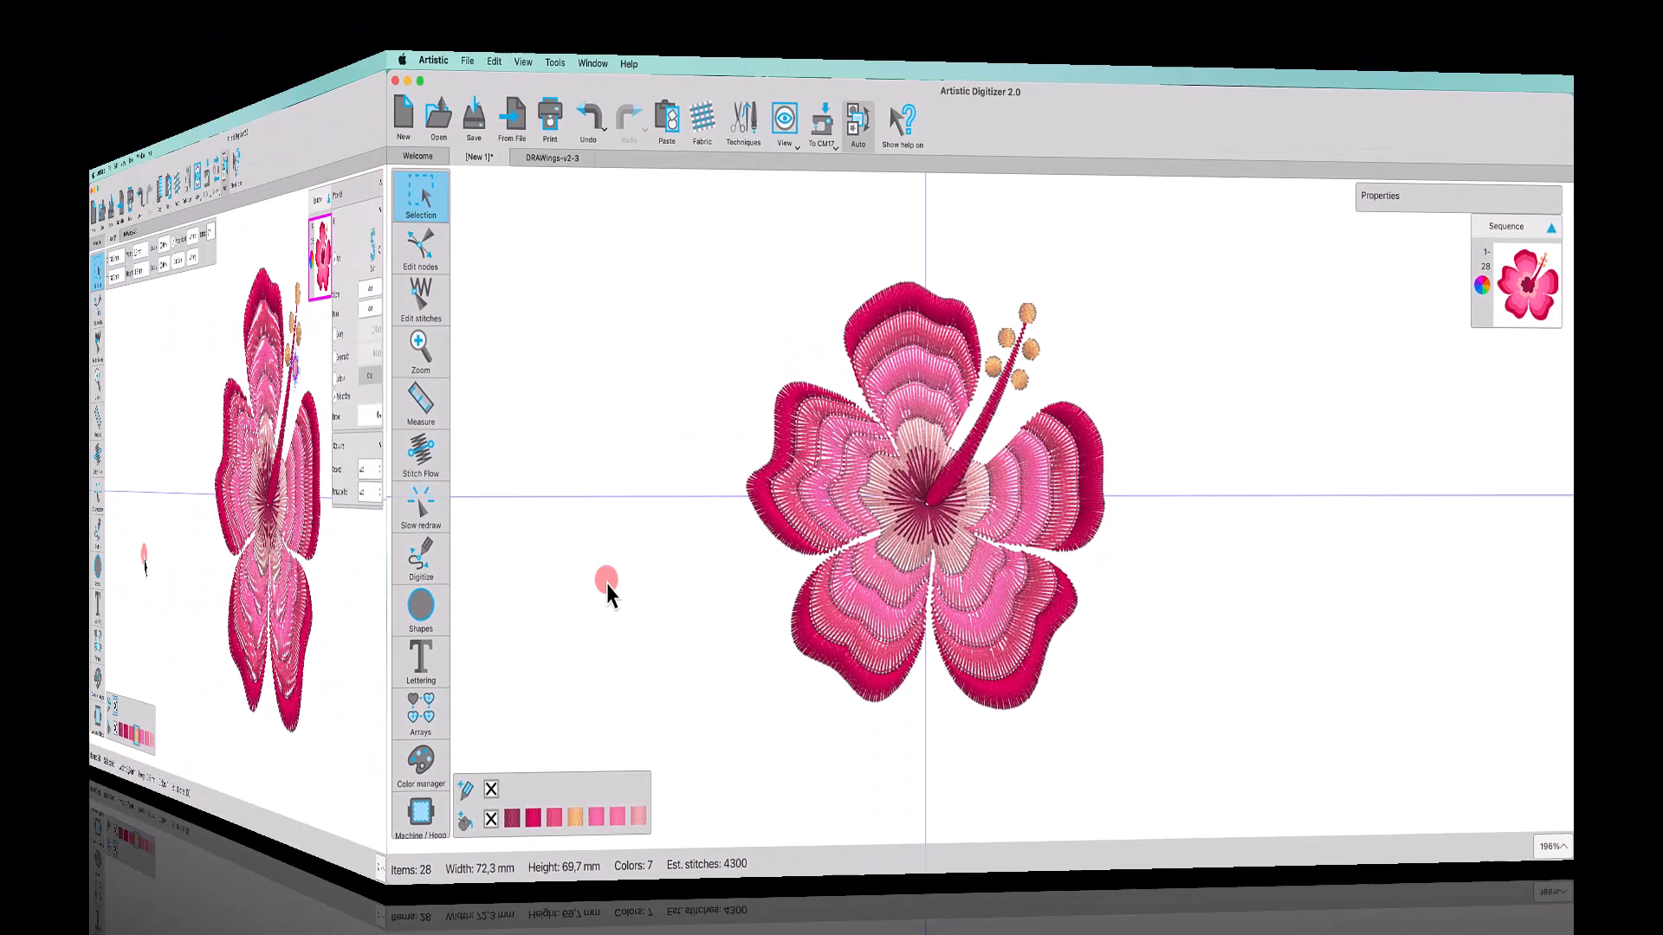
pyautogui.click(236, 10)
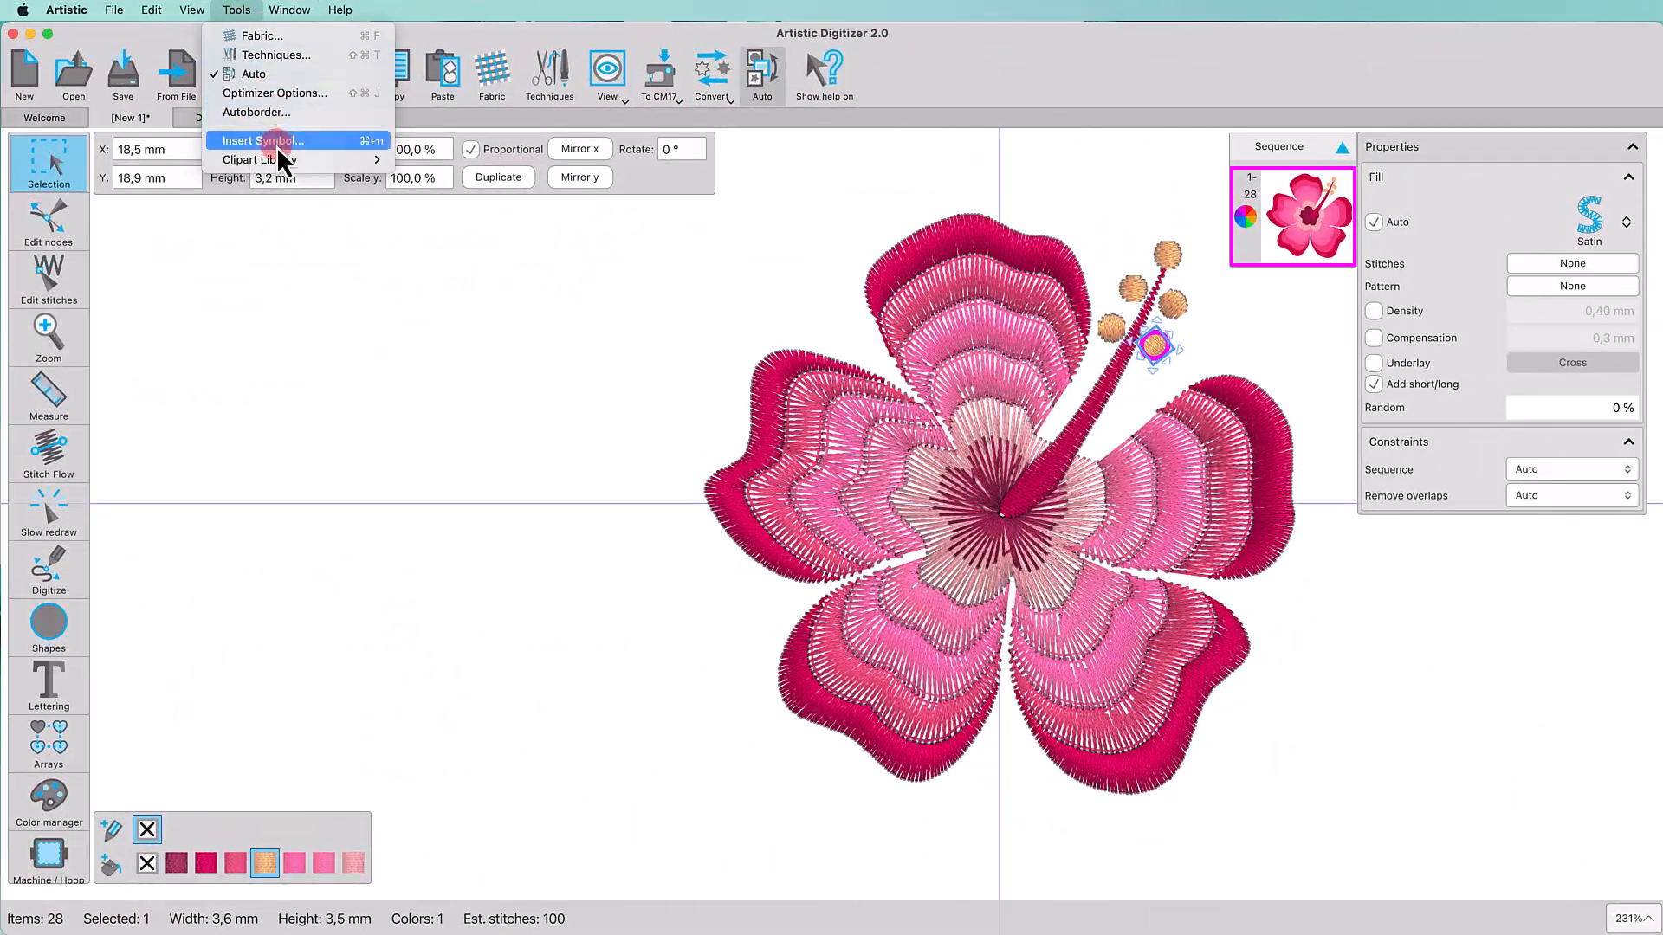
pyautogui.moveTo(277, 159)
pyautogui.click(421, 159)
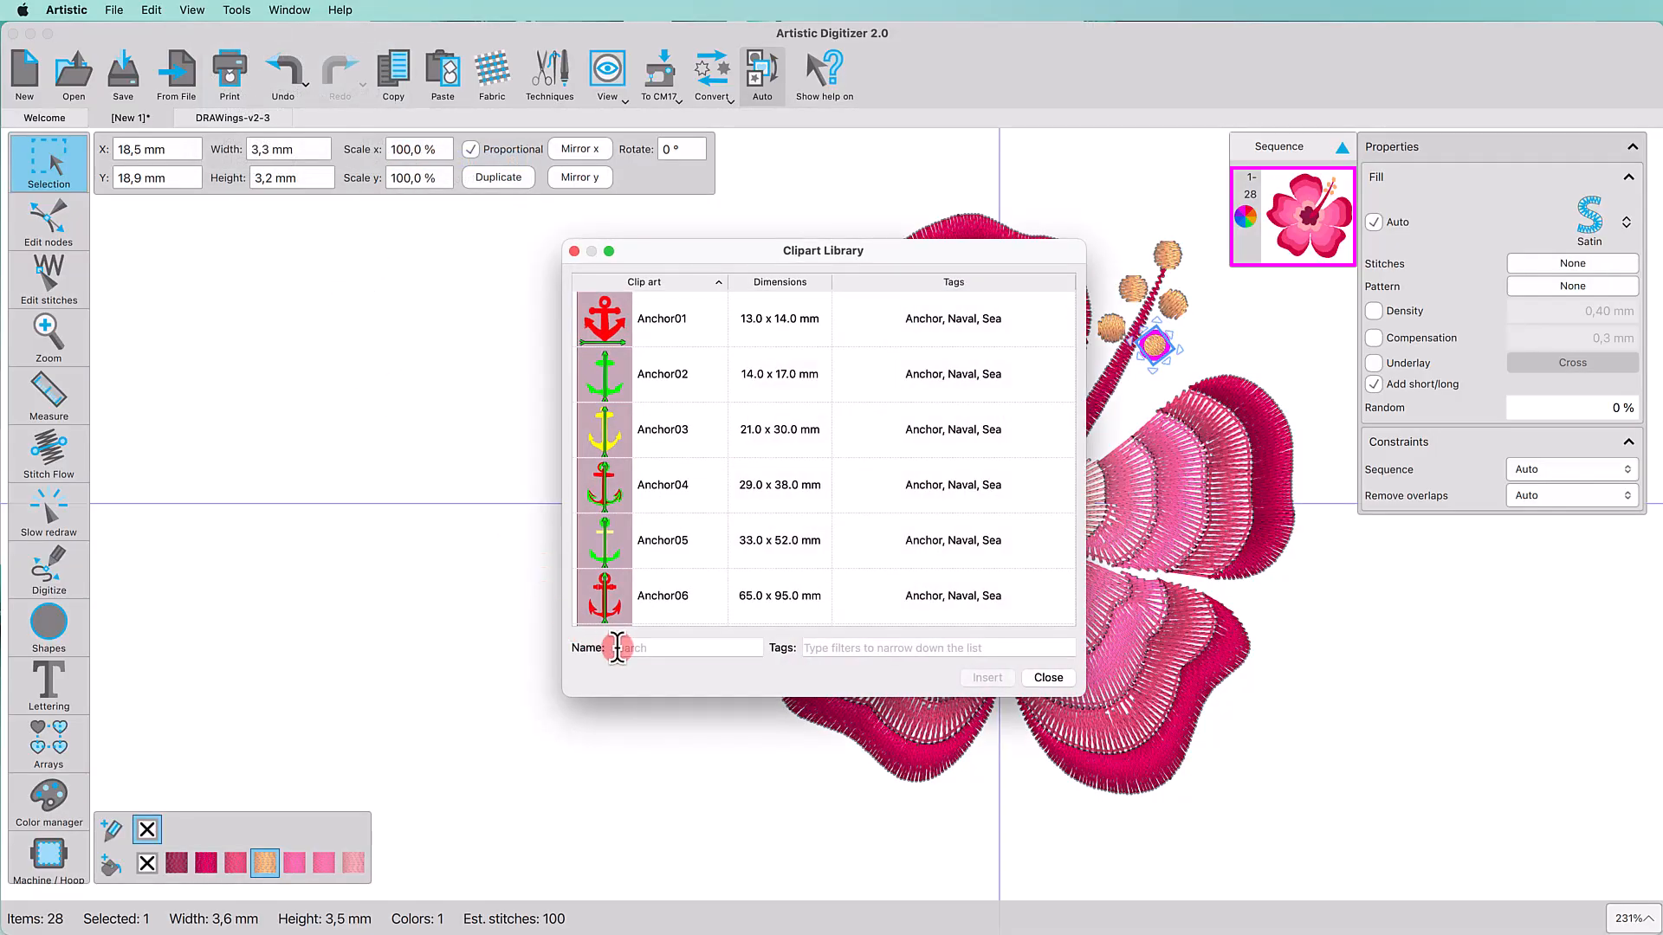
pyautogui.click(618, 648)
pyautogui.write('fl')
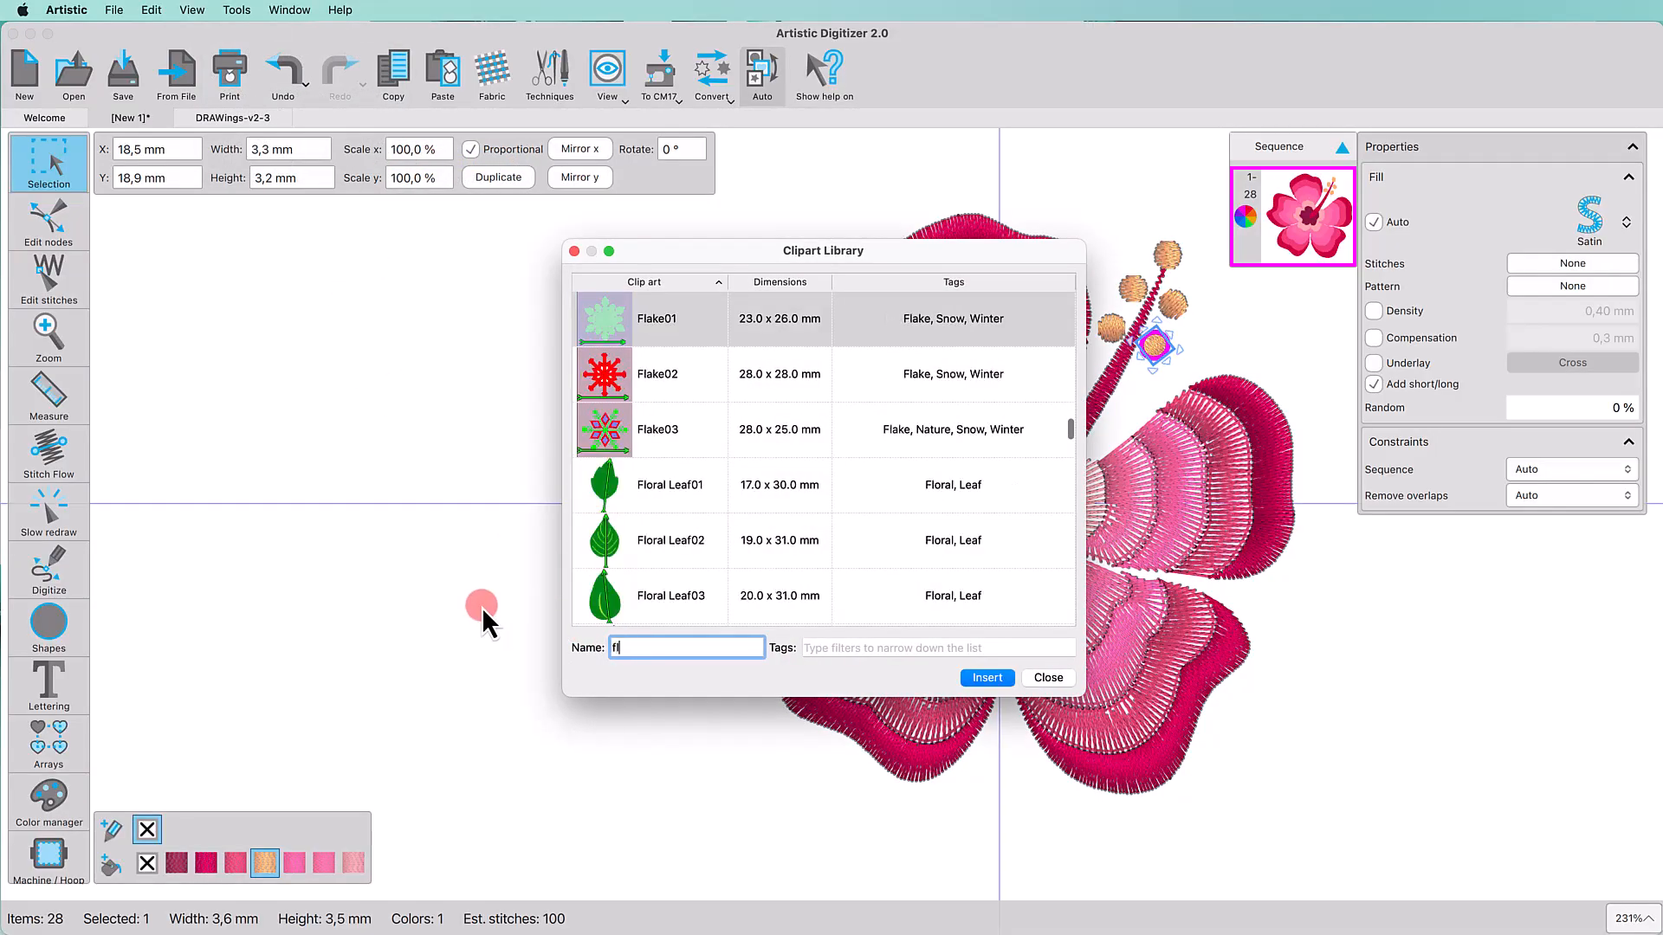
pyautogui.click(668, 488)
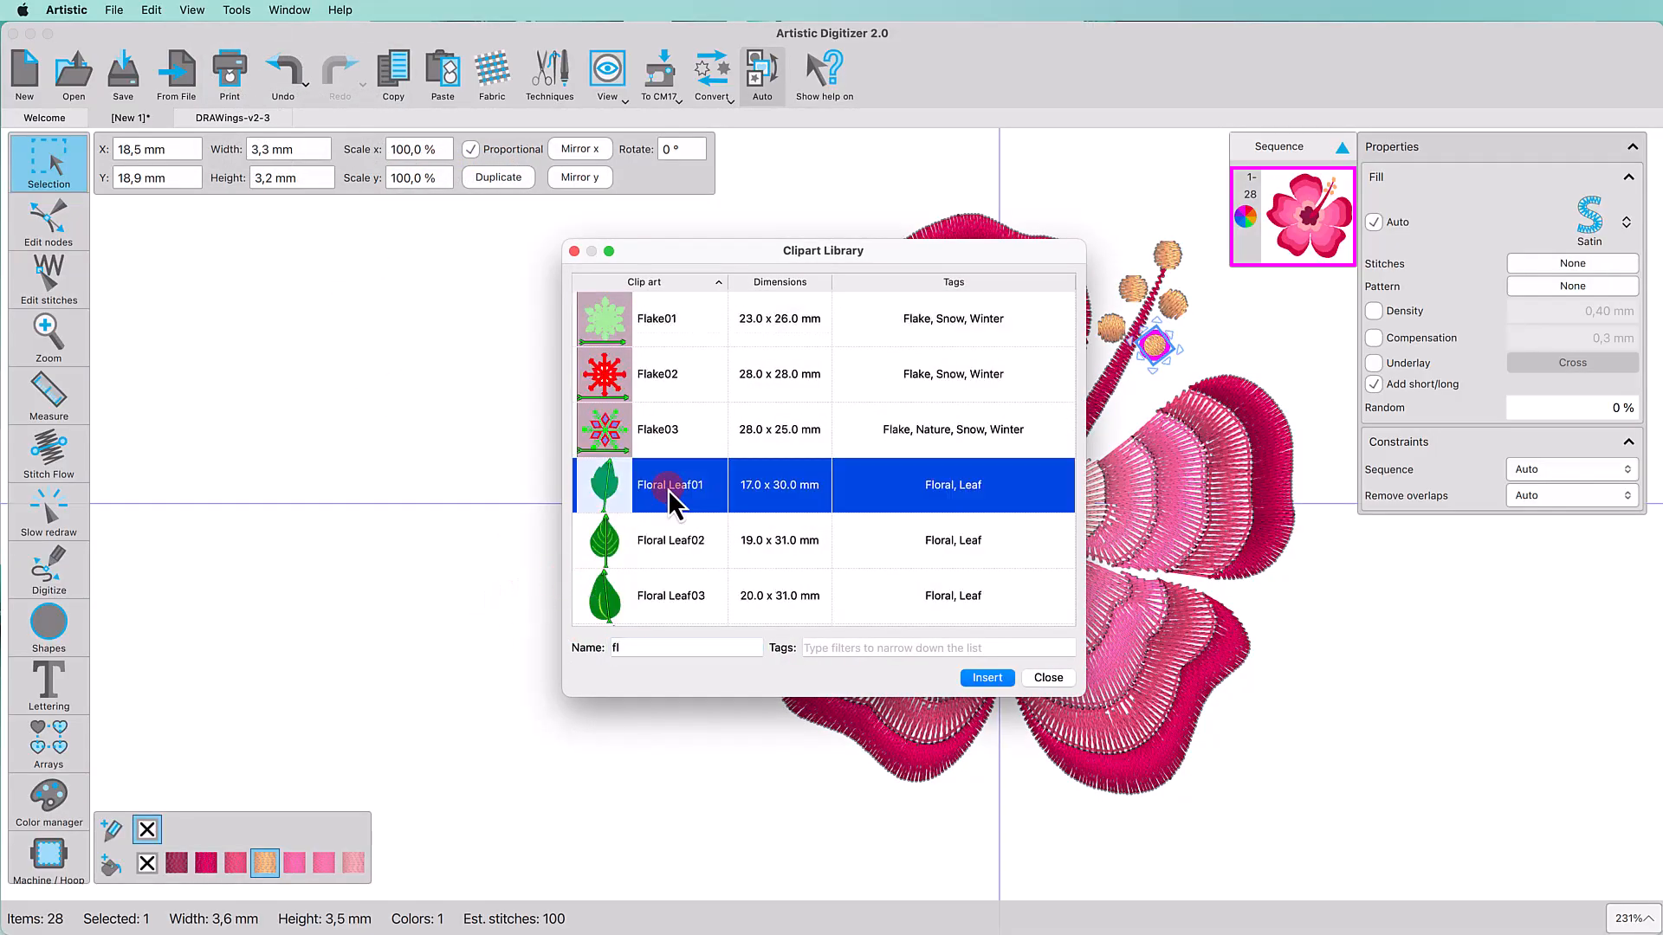
pyautogui.click(986, 679)
# Step: Ungroup the inserted leaf and delete its stem
pyautogui.click(503, 637)
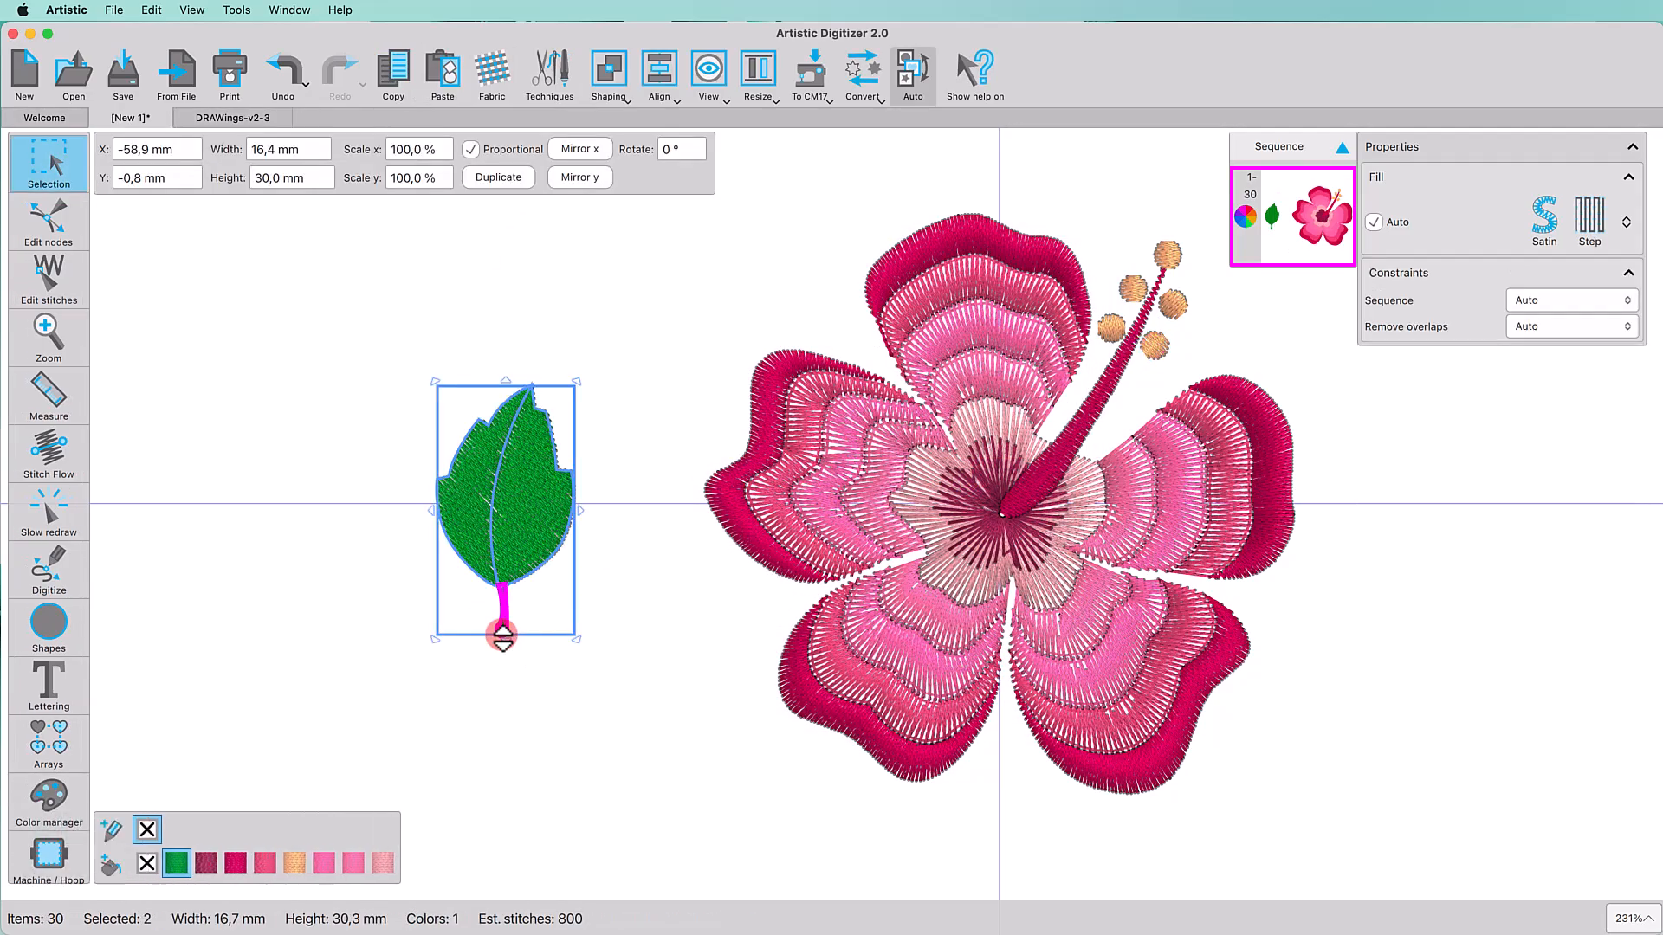
pyautogui.rightClick(518, 531)
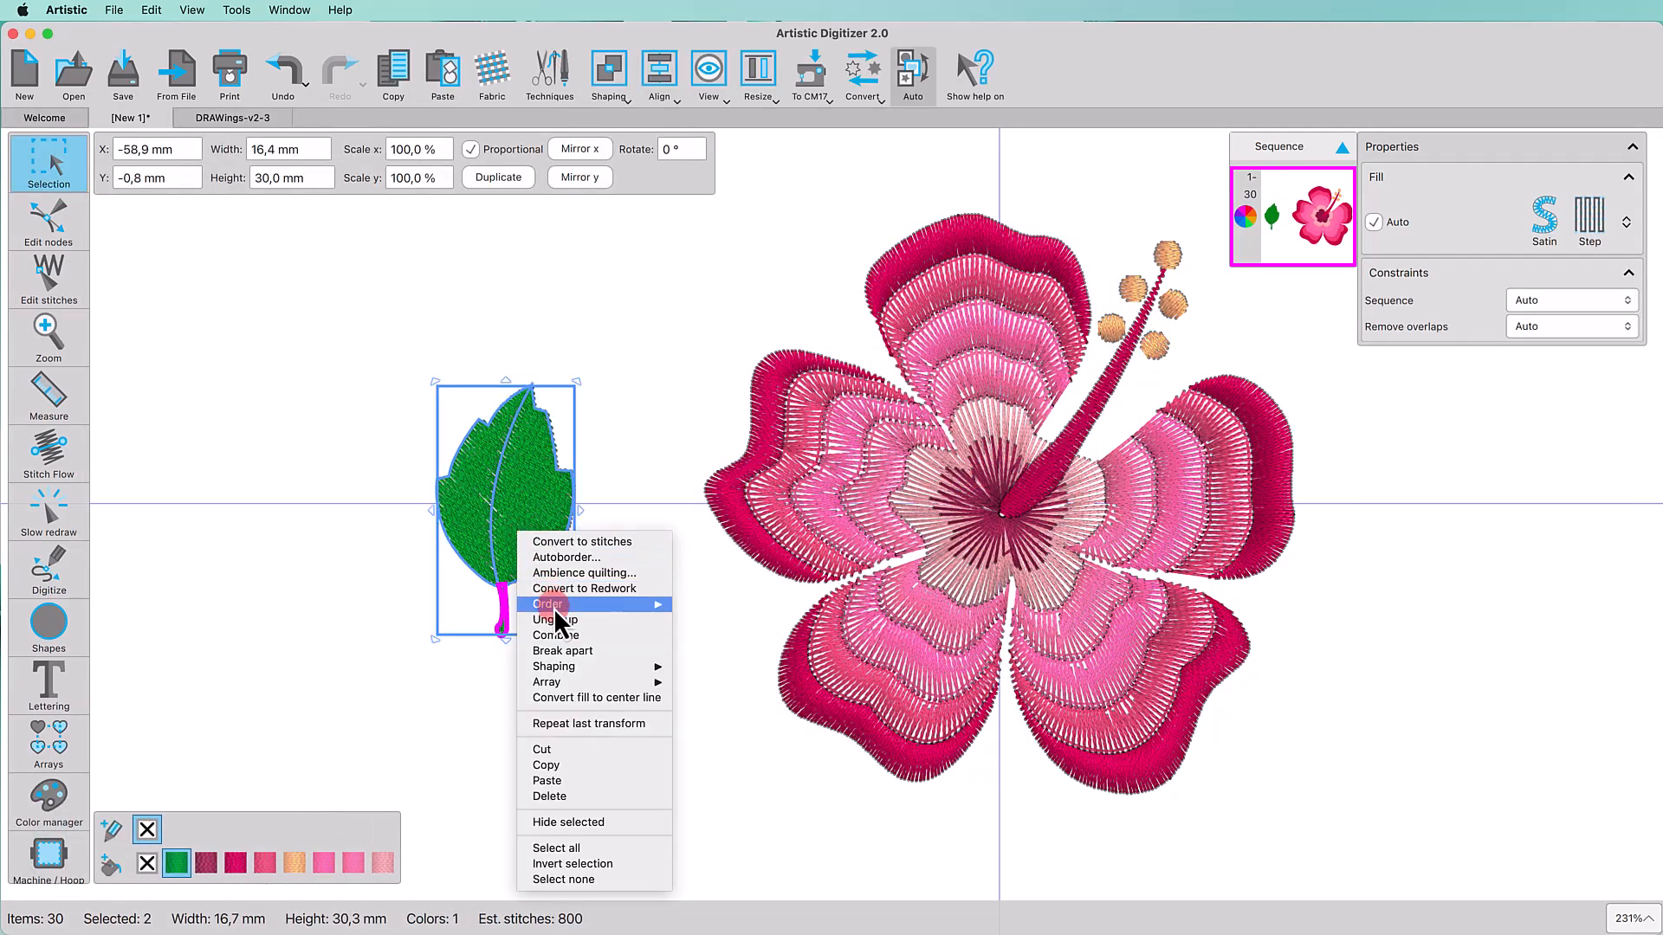
pyautogui.click(551, 620)
pyautogui.click(503, 625)
pyautogui.press('Delete')
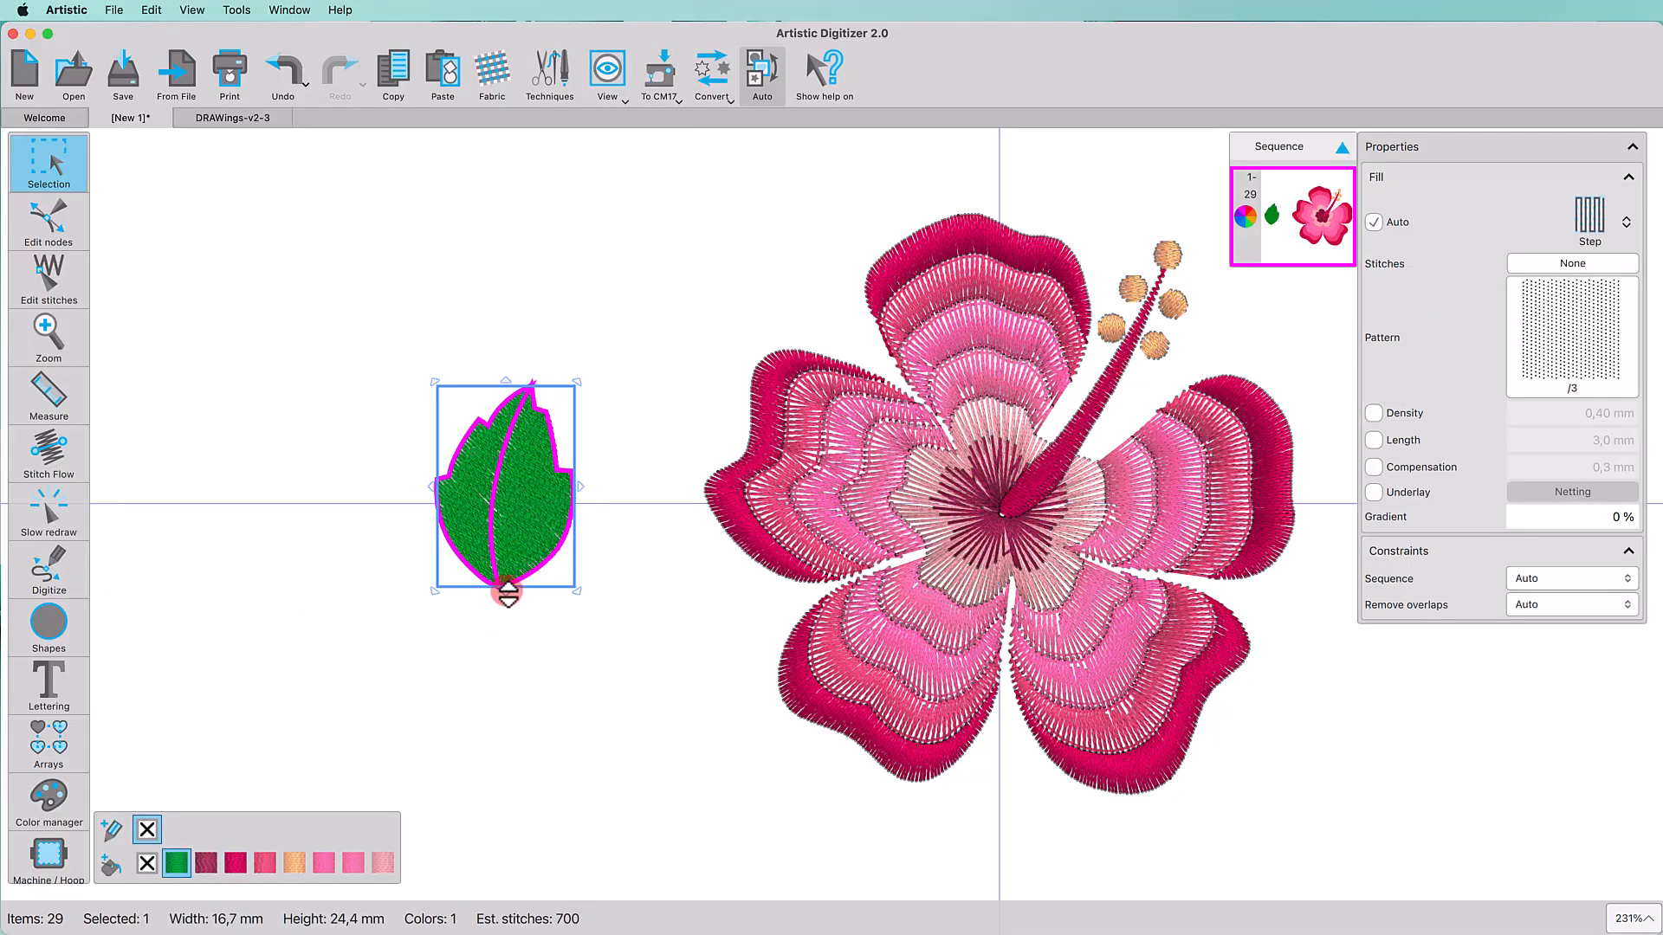
# Step: Stretch the leaf downward to about 36.8 mm tall and change its fill to Satin
pyautogui.moveTo(508, 594); pyautogui.dragTo(493, 698)
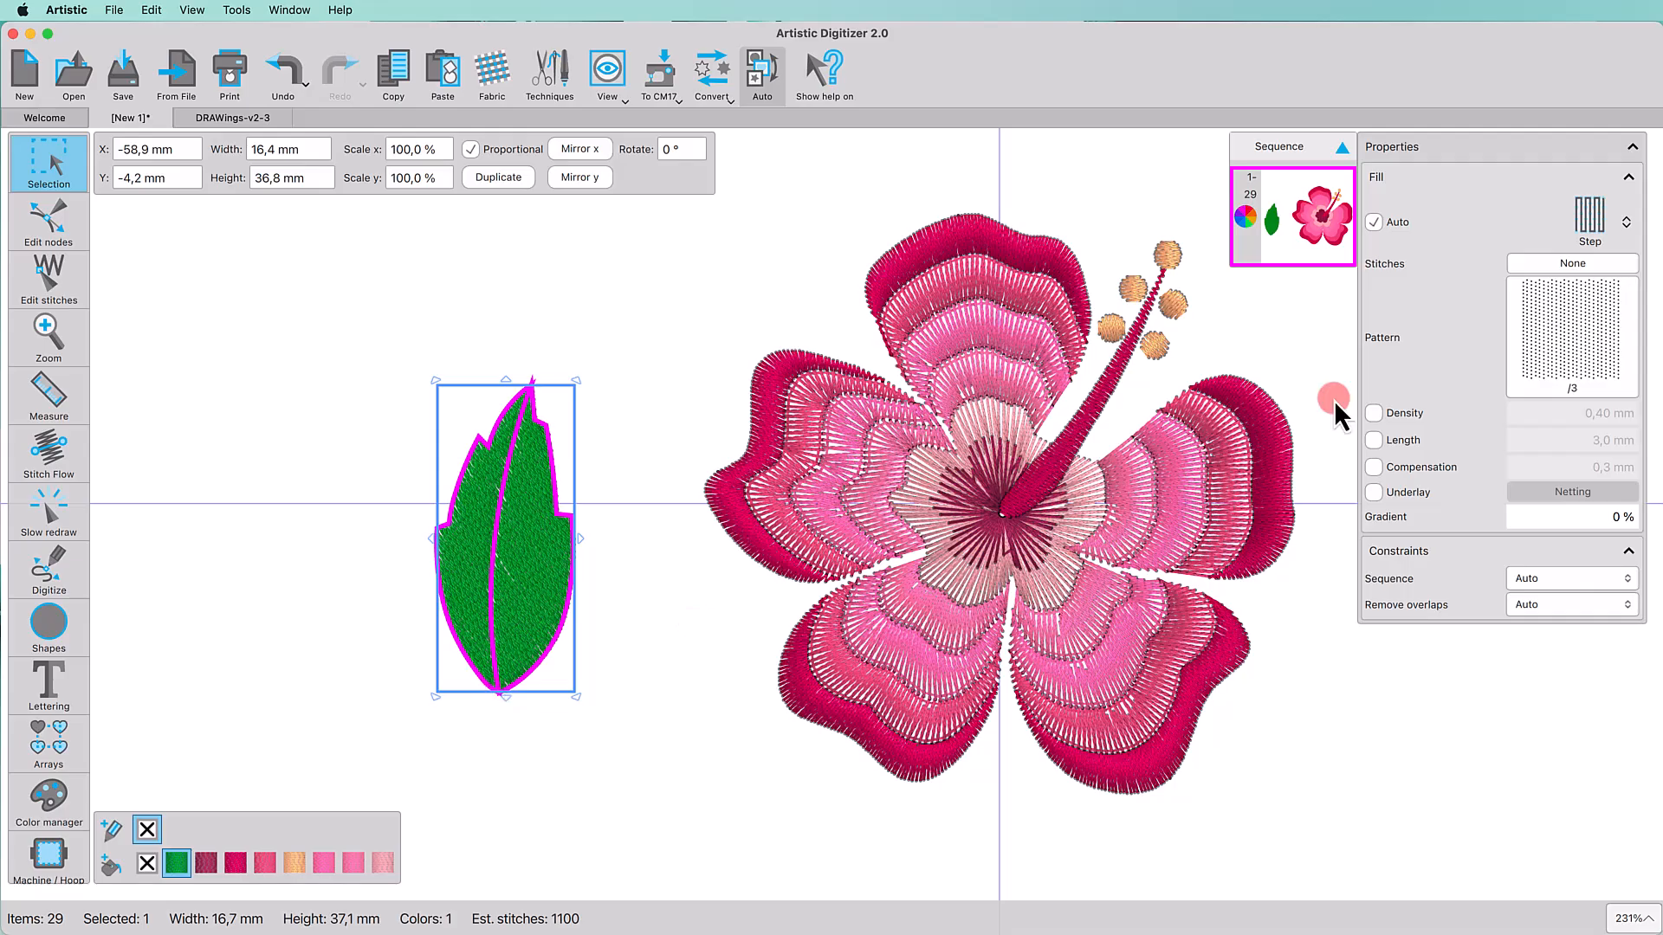
pyautogui.click(1591, 222)
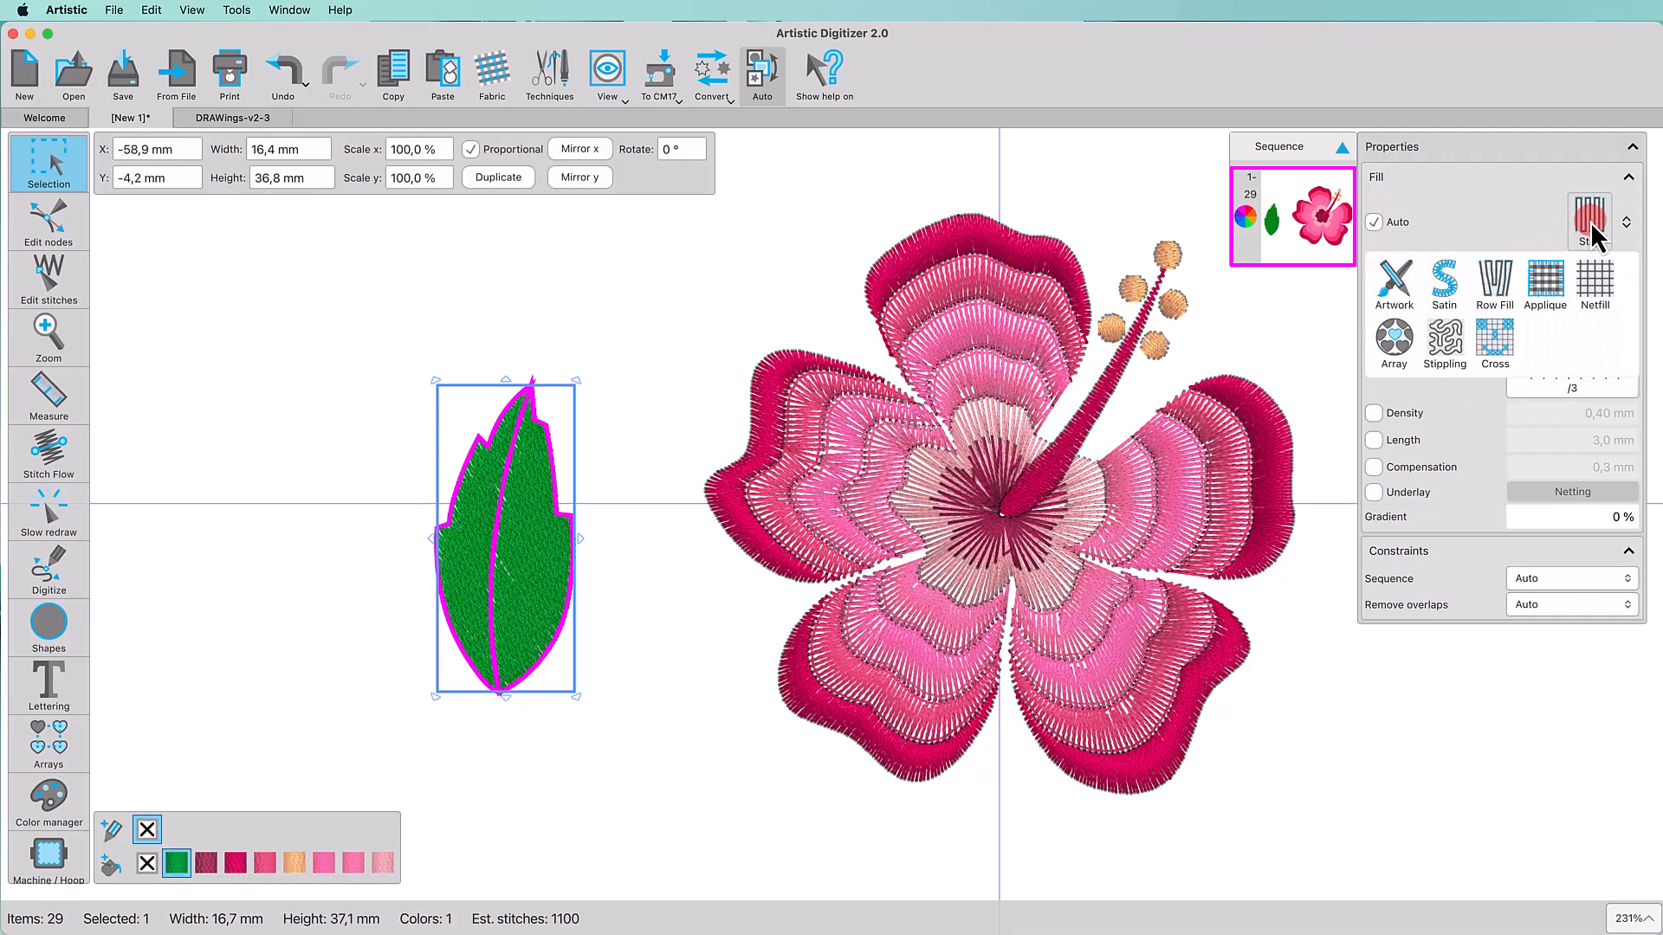
pyautogui.click(1447, 288)
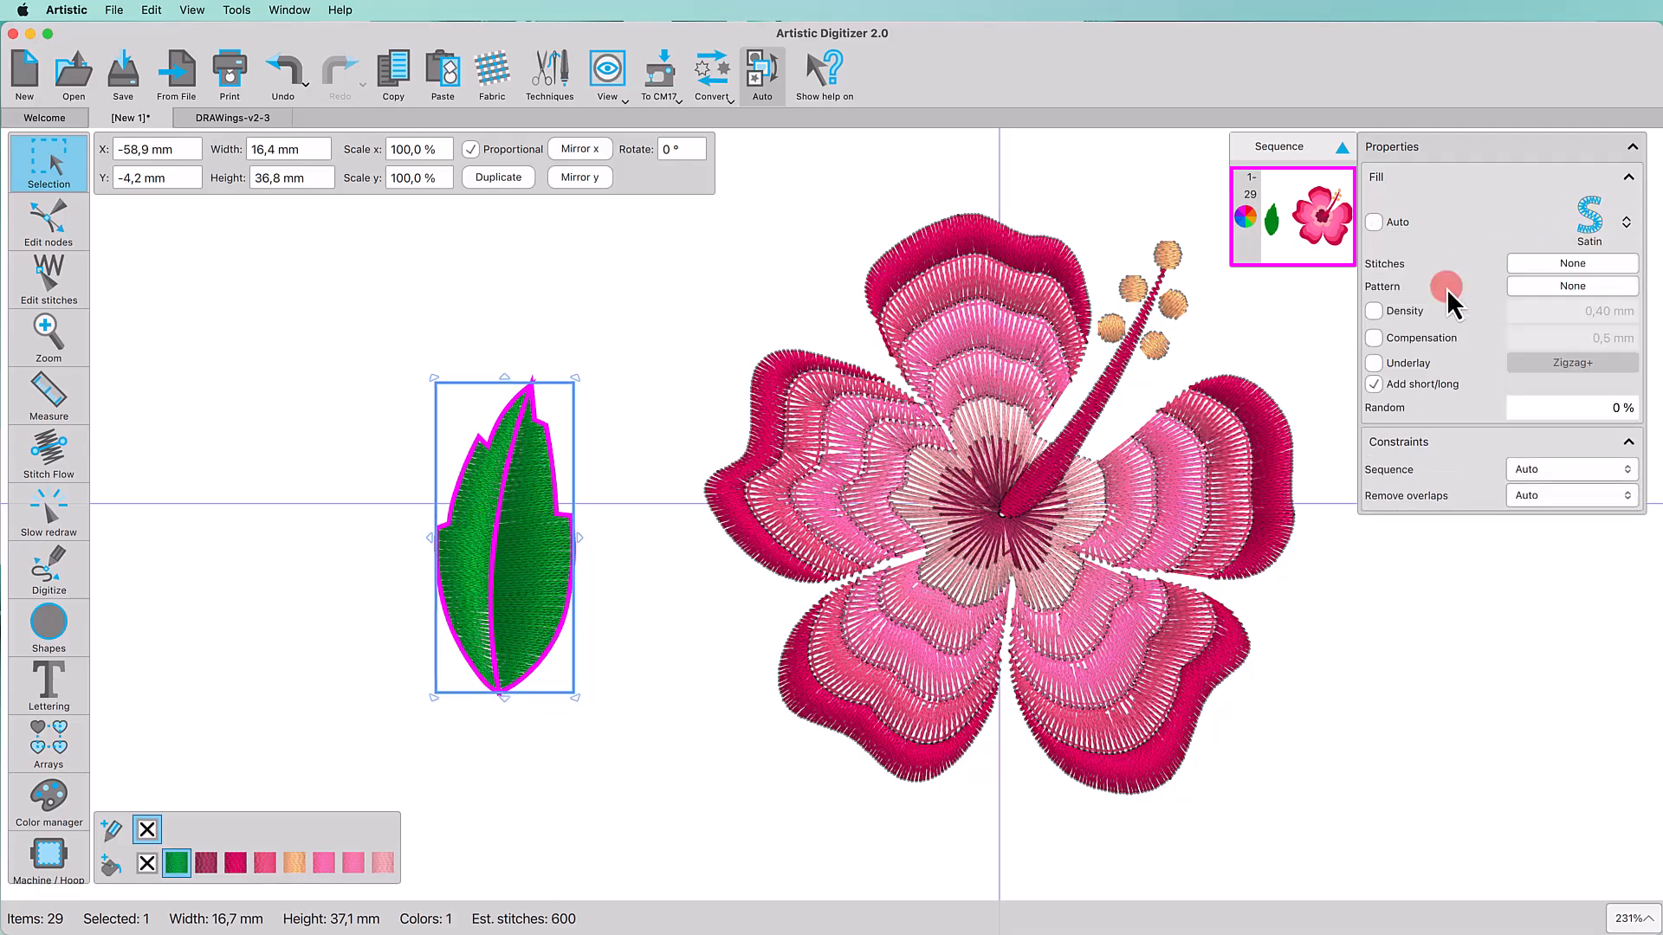
# Step: Set the leaf's satin density to 0.5 mm and recolor it a darker green
pyautogui.click(1372, 312)
pyautogui.press('BackSpace')
pyautogui.press('BackSpace')
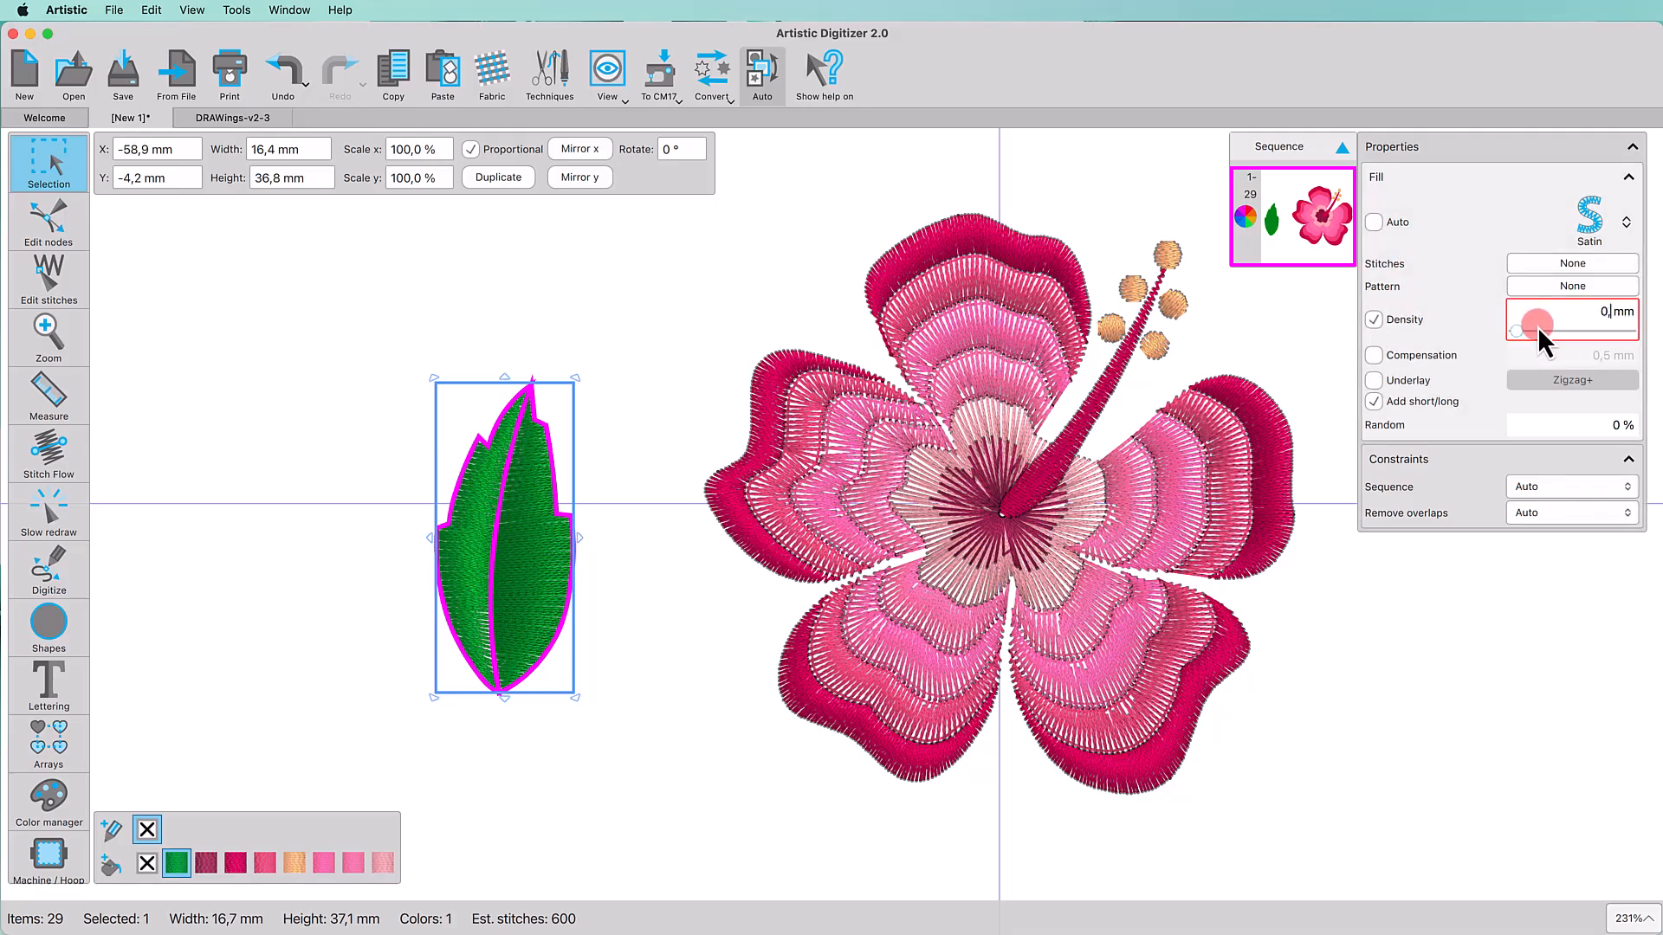
pyautogui.write('5')
pyautogui.press('Return')
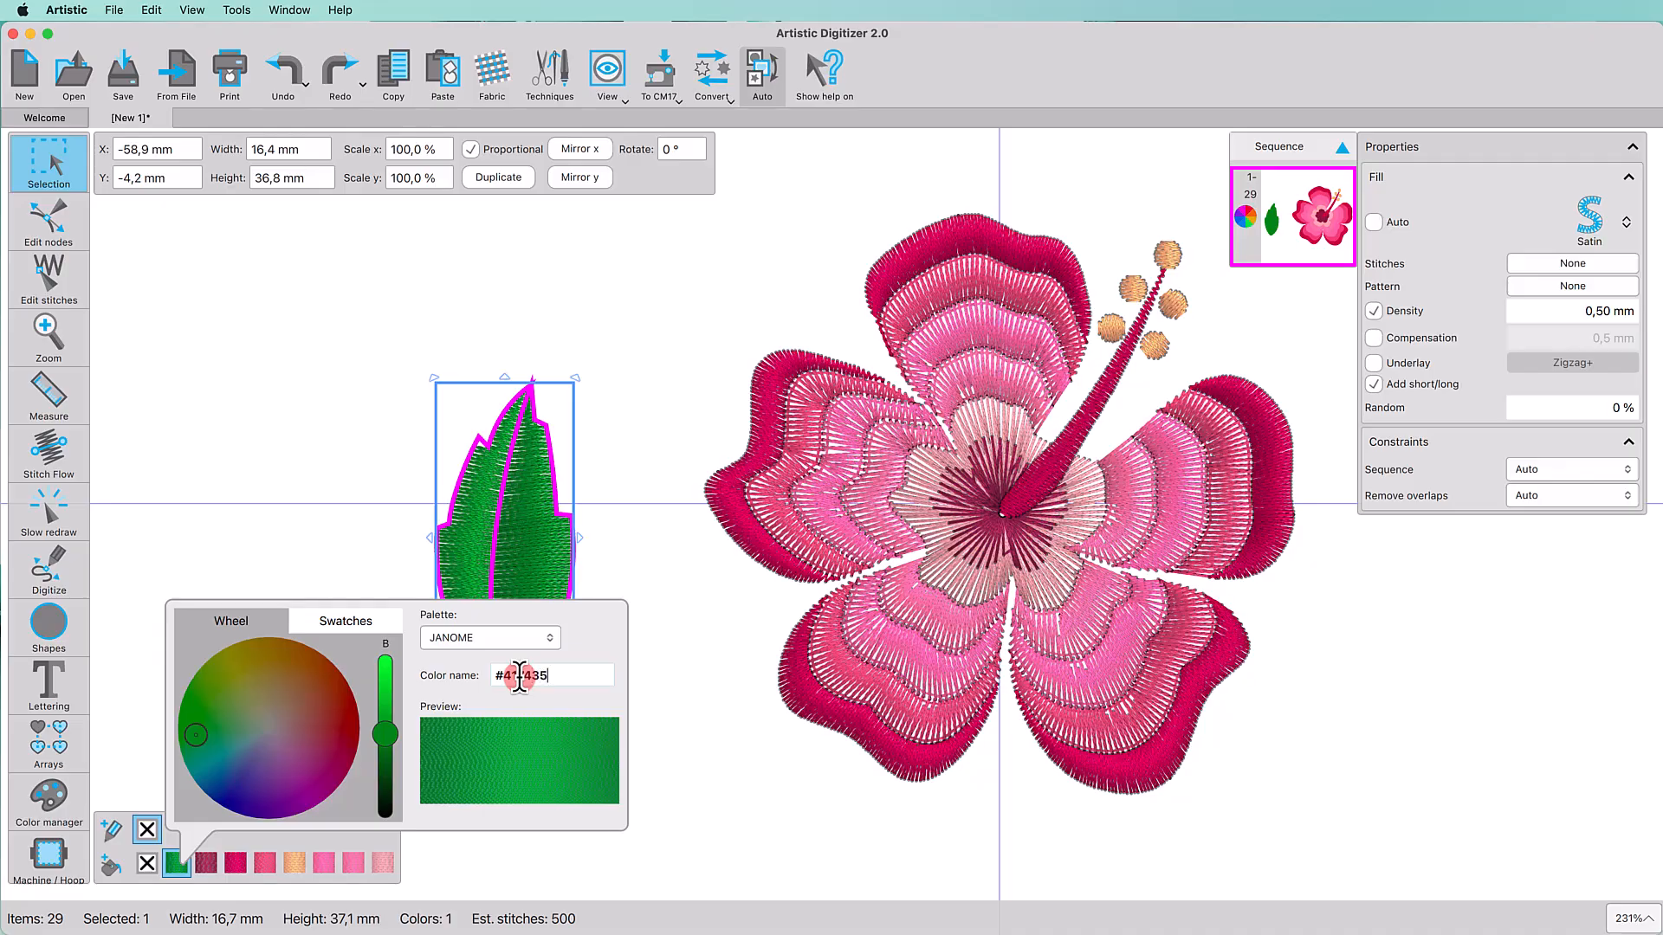
pyautogui.click(697, 712)
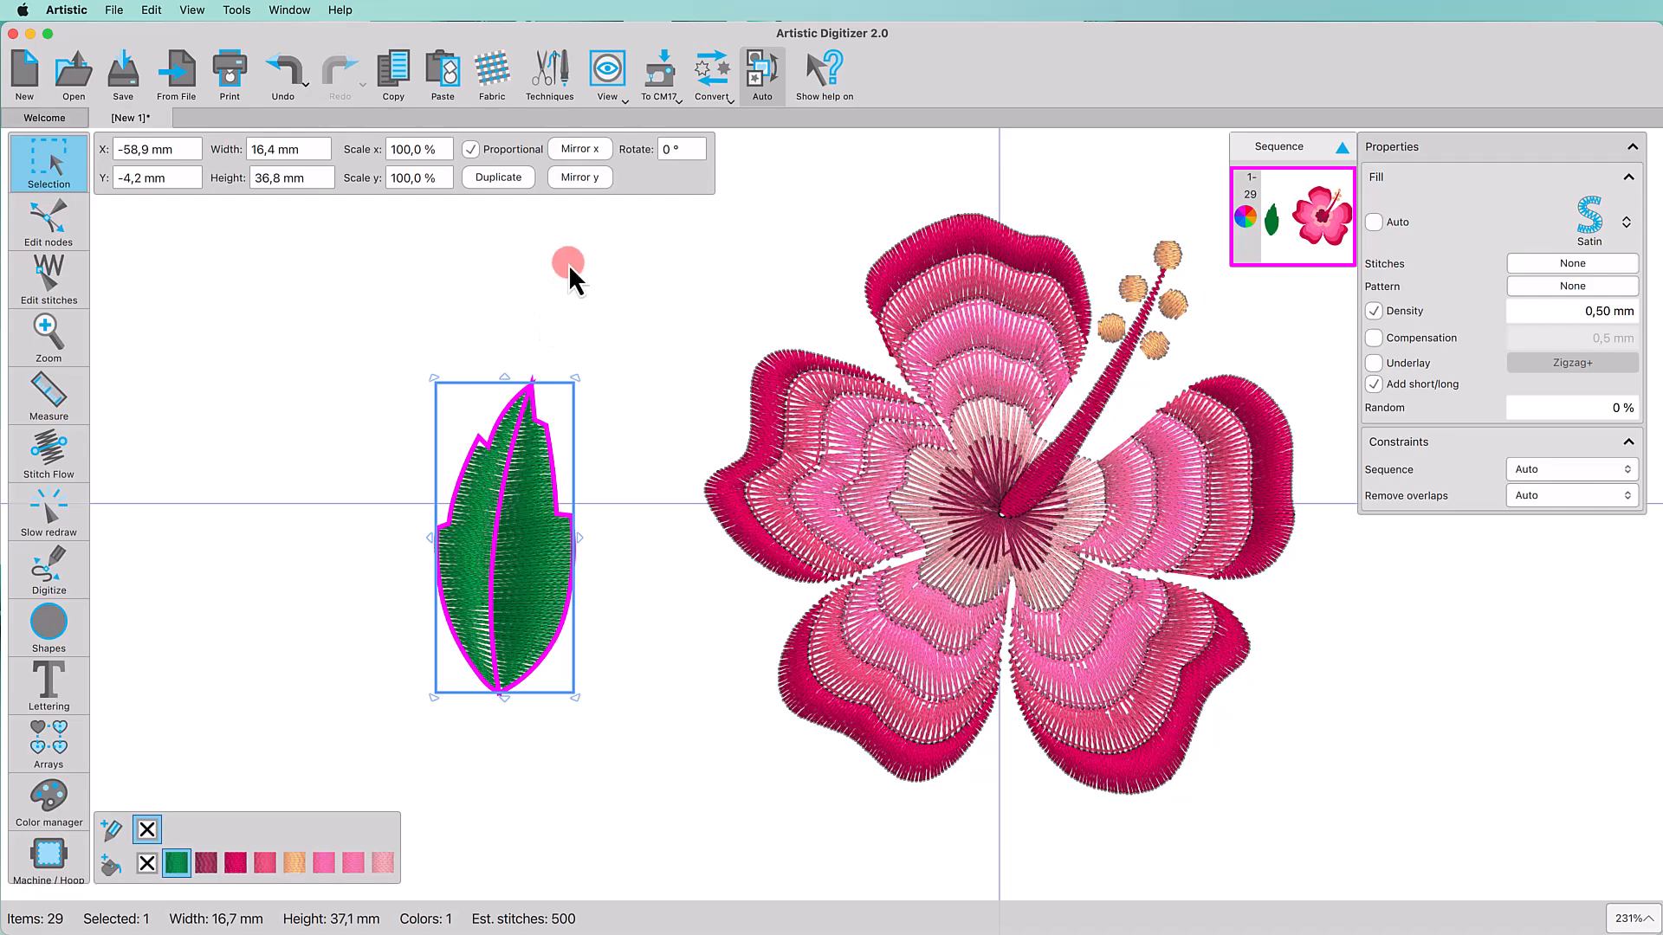
# Step: Duplicate the leaf and shrink the copy about its center to about 9.8 × 22 mm
pyautogui.click(508, 177)
pyautogui.moveTo(573, 373); pyautogui.dragTo(549, 435)
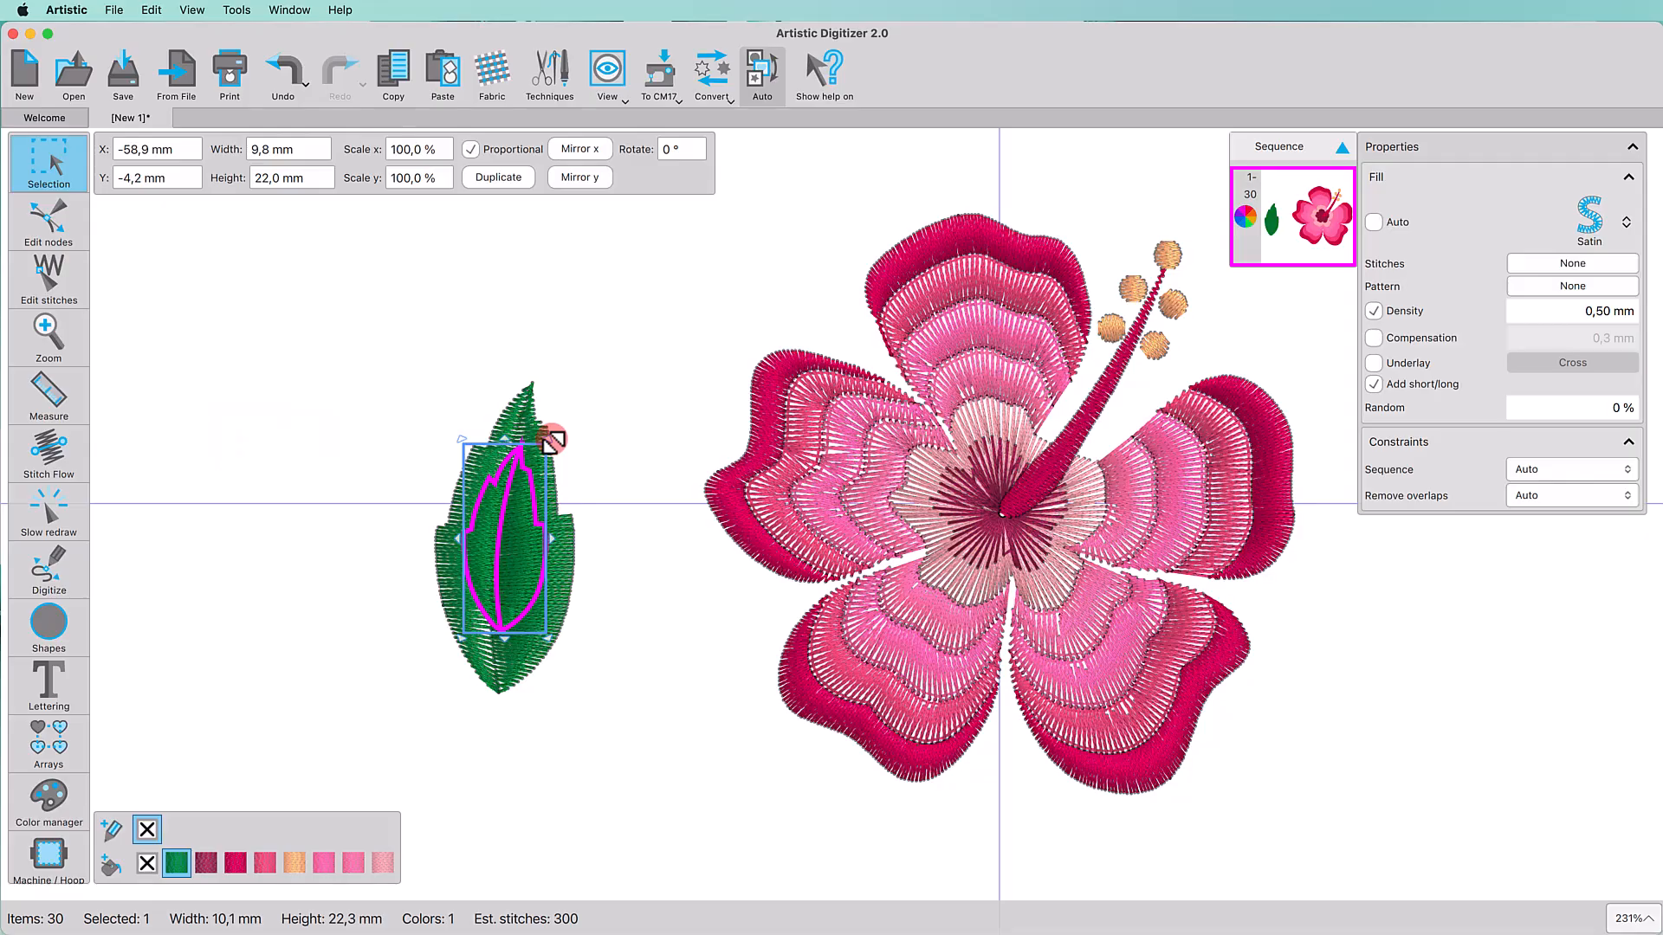
pyautogui.click(638, 421)
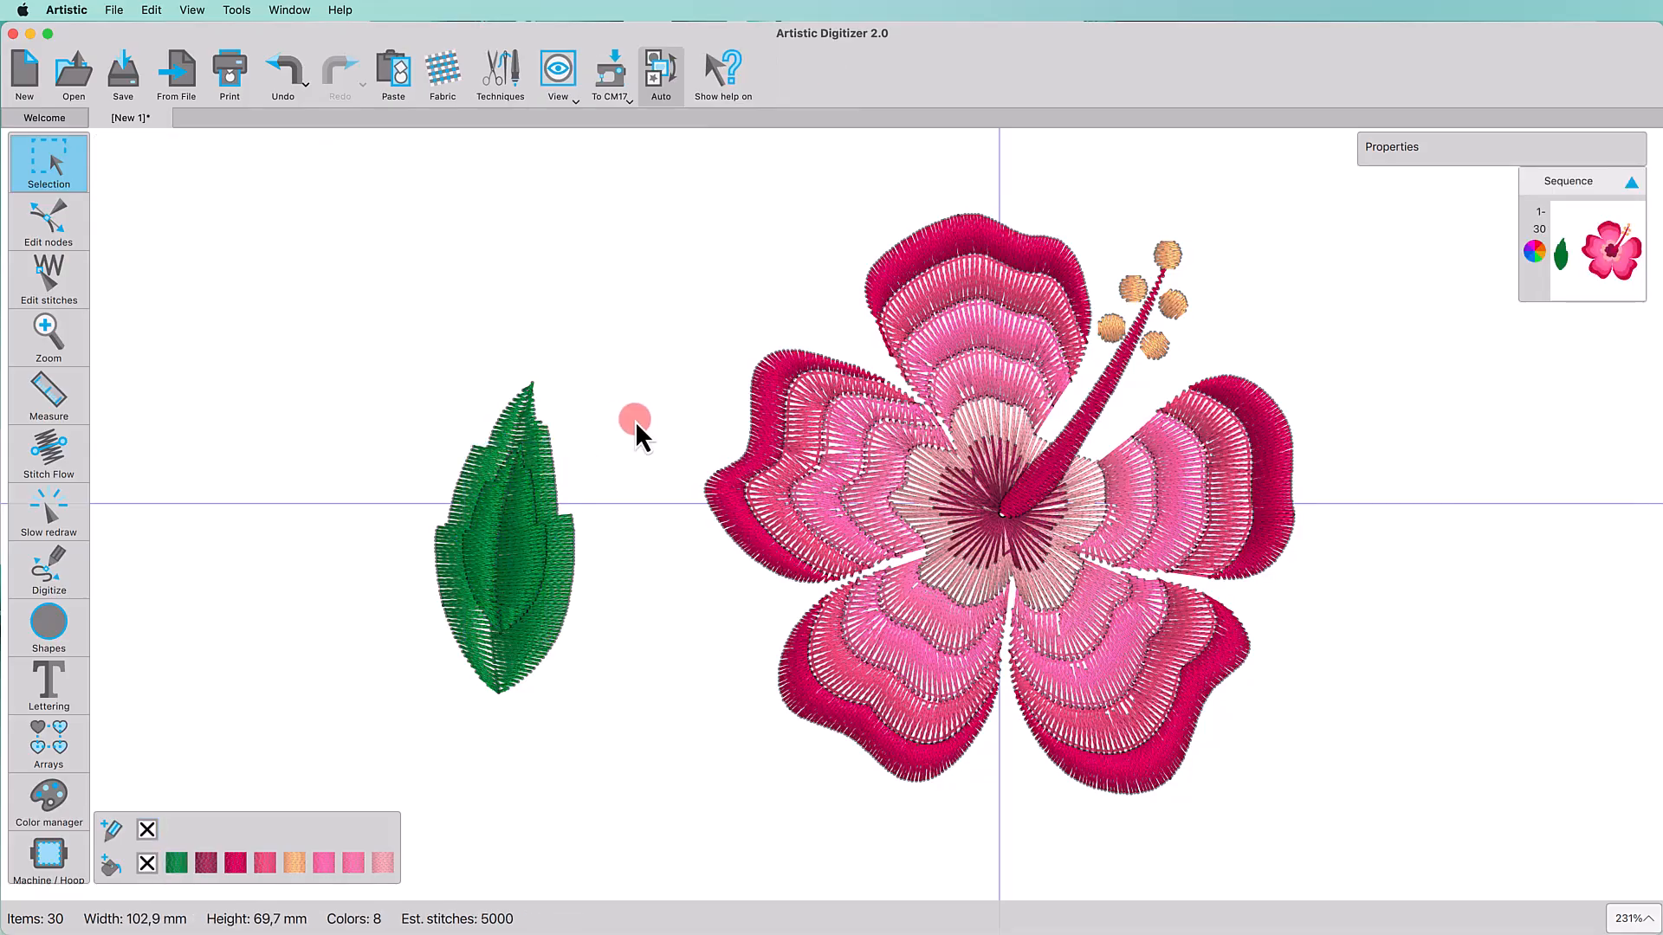
# Step: Set the inner leaf copy's Remove overlaps option to Never and its density to 1 mm
pyautogui.click(527, 565)
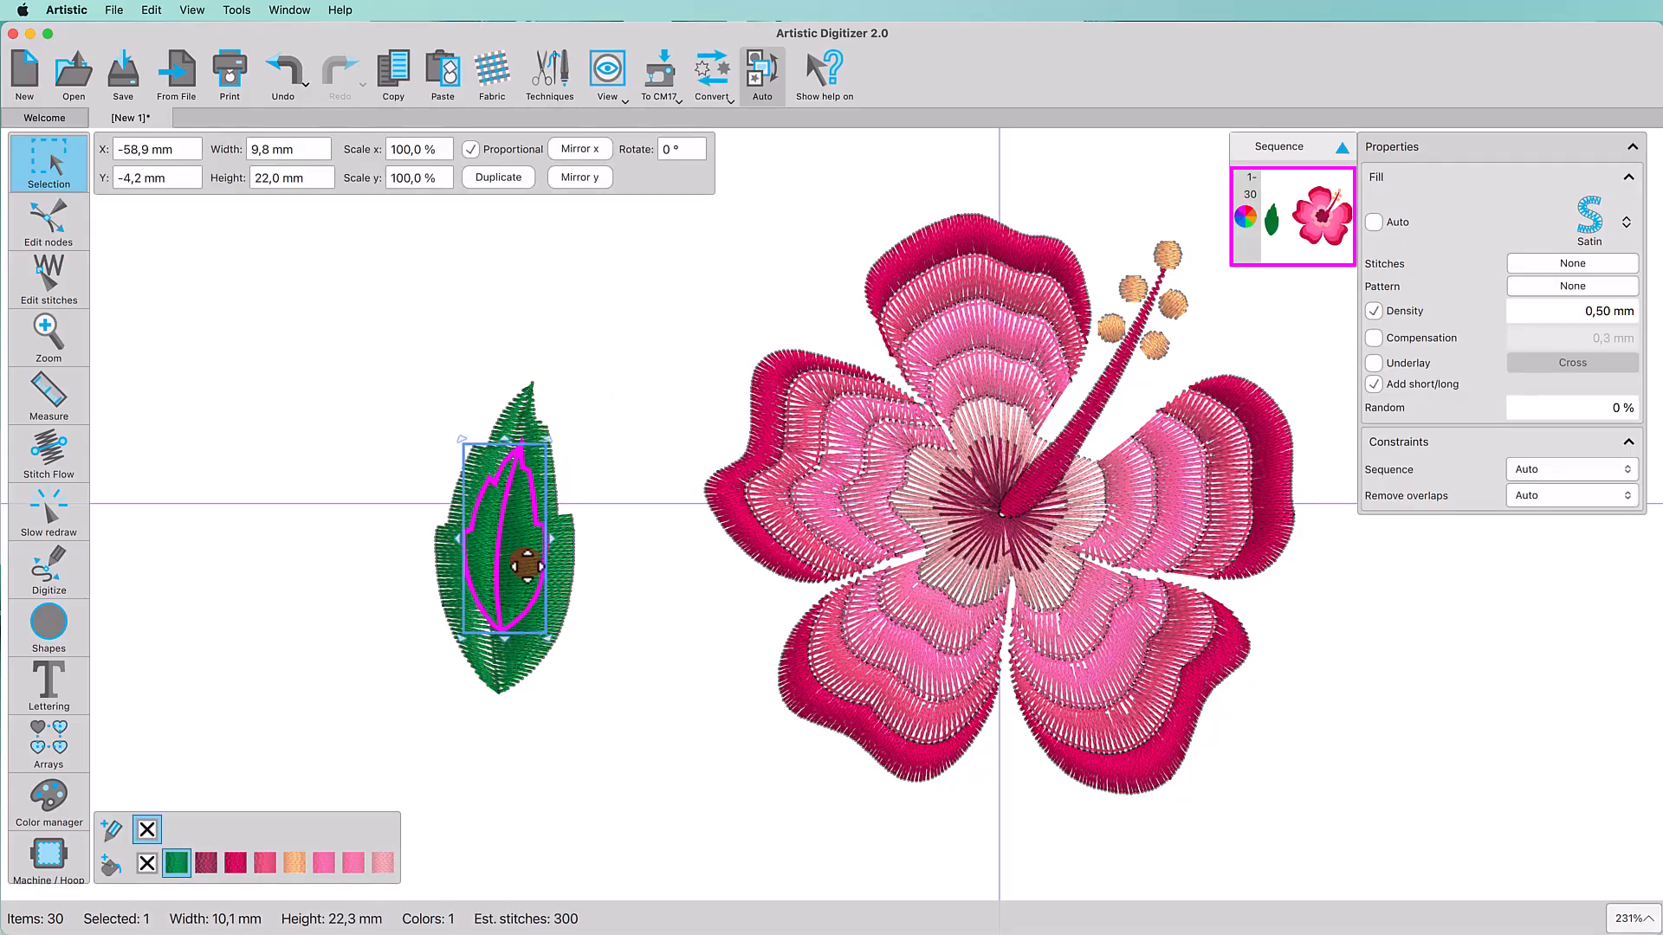
pyautogui.click(1589, 497)
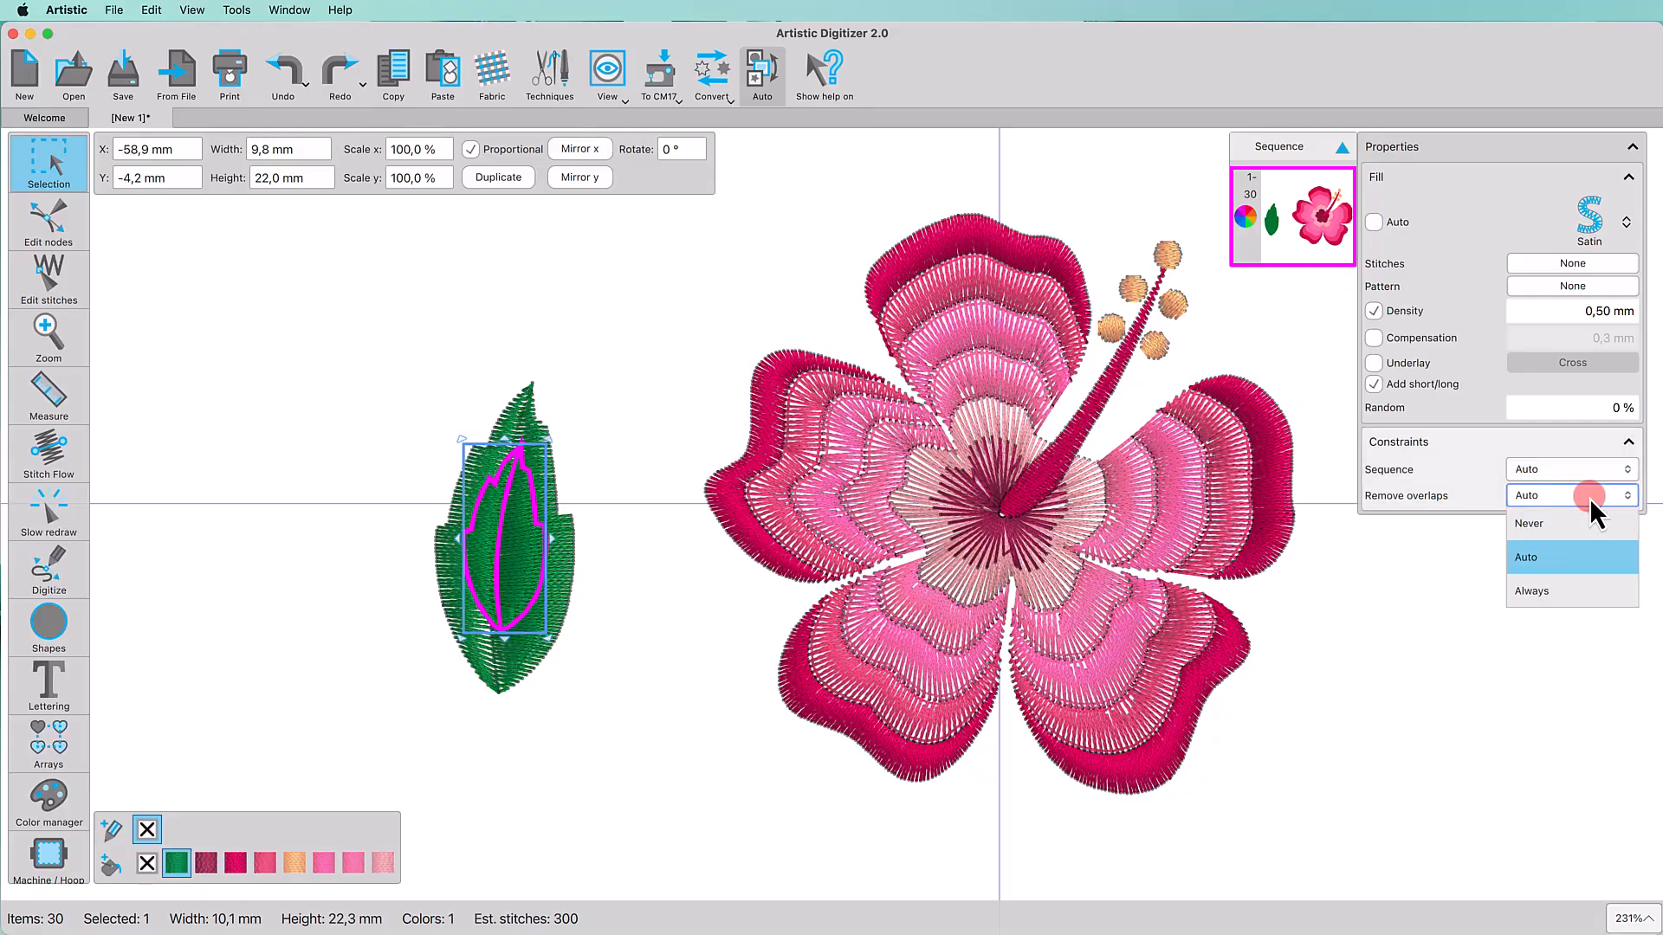
pyautogui.click(1577, 529)
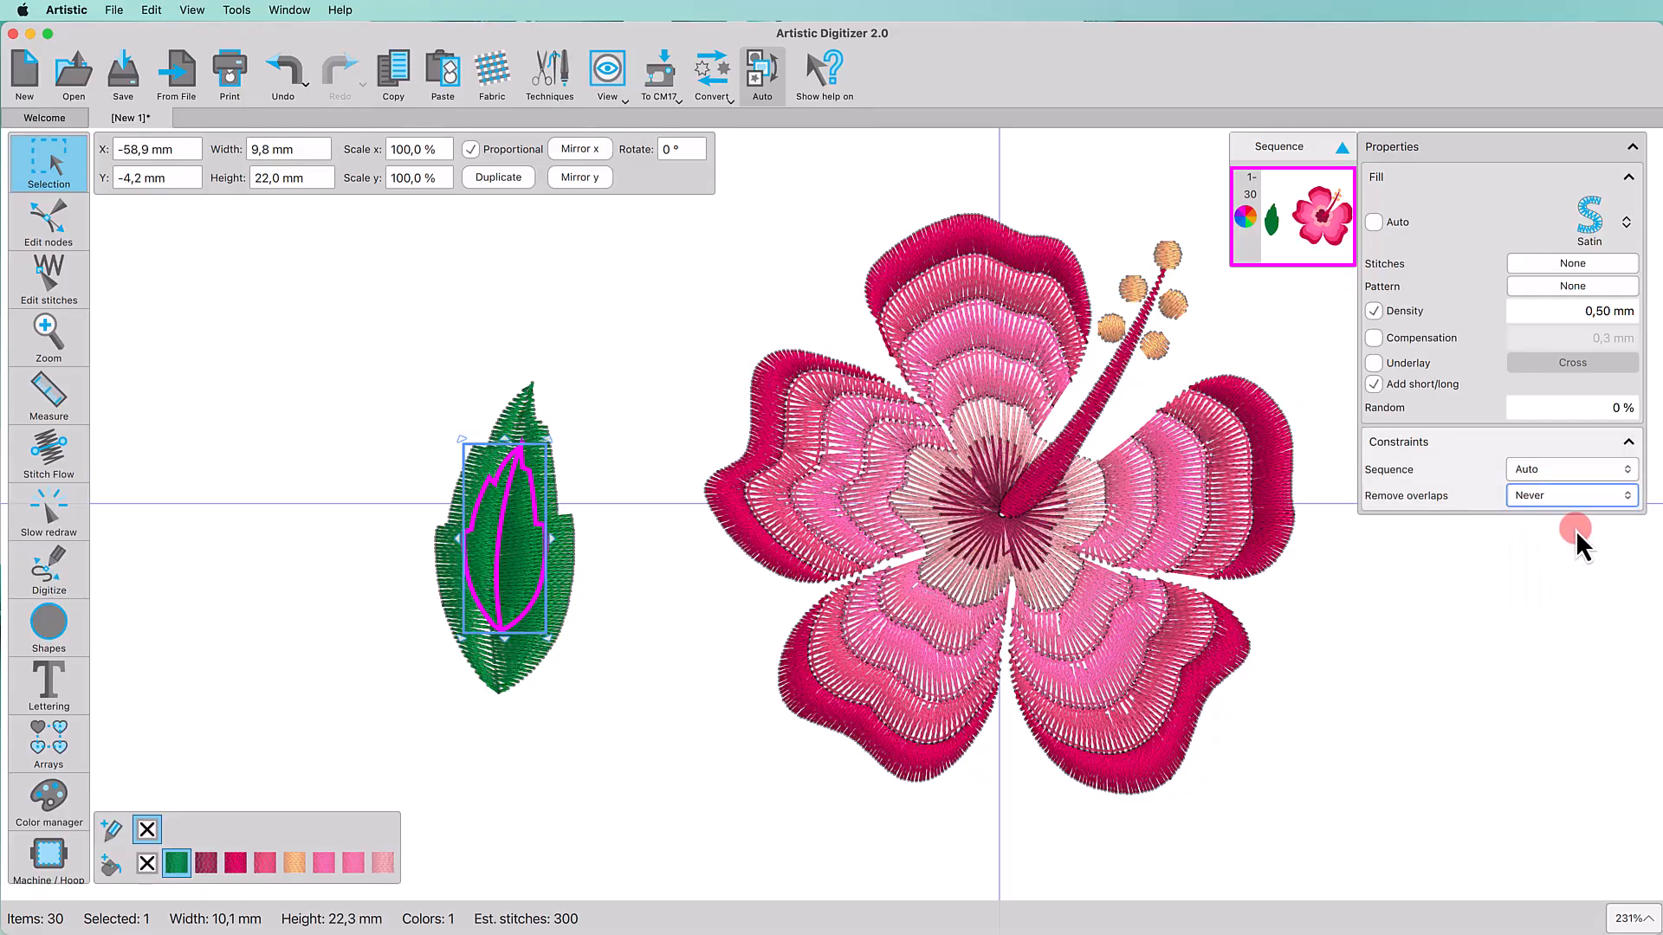
pyautogui.click(1566, 313)
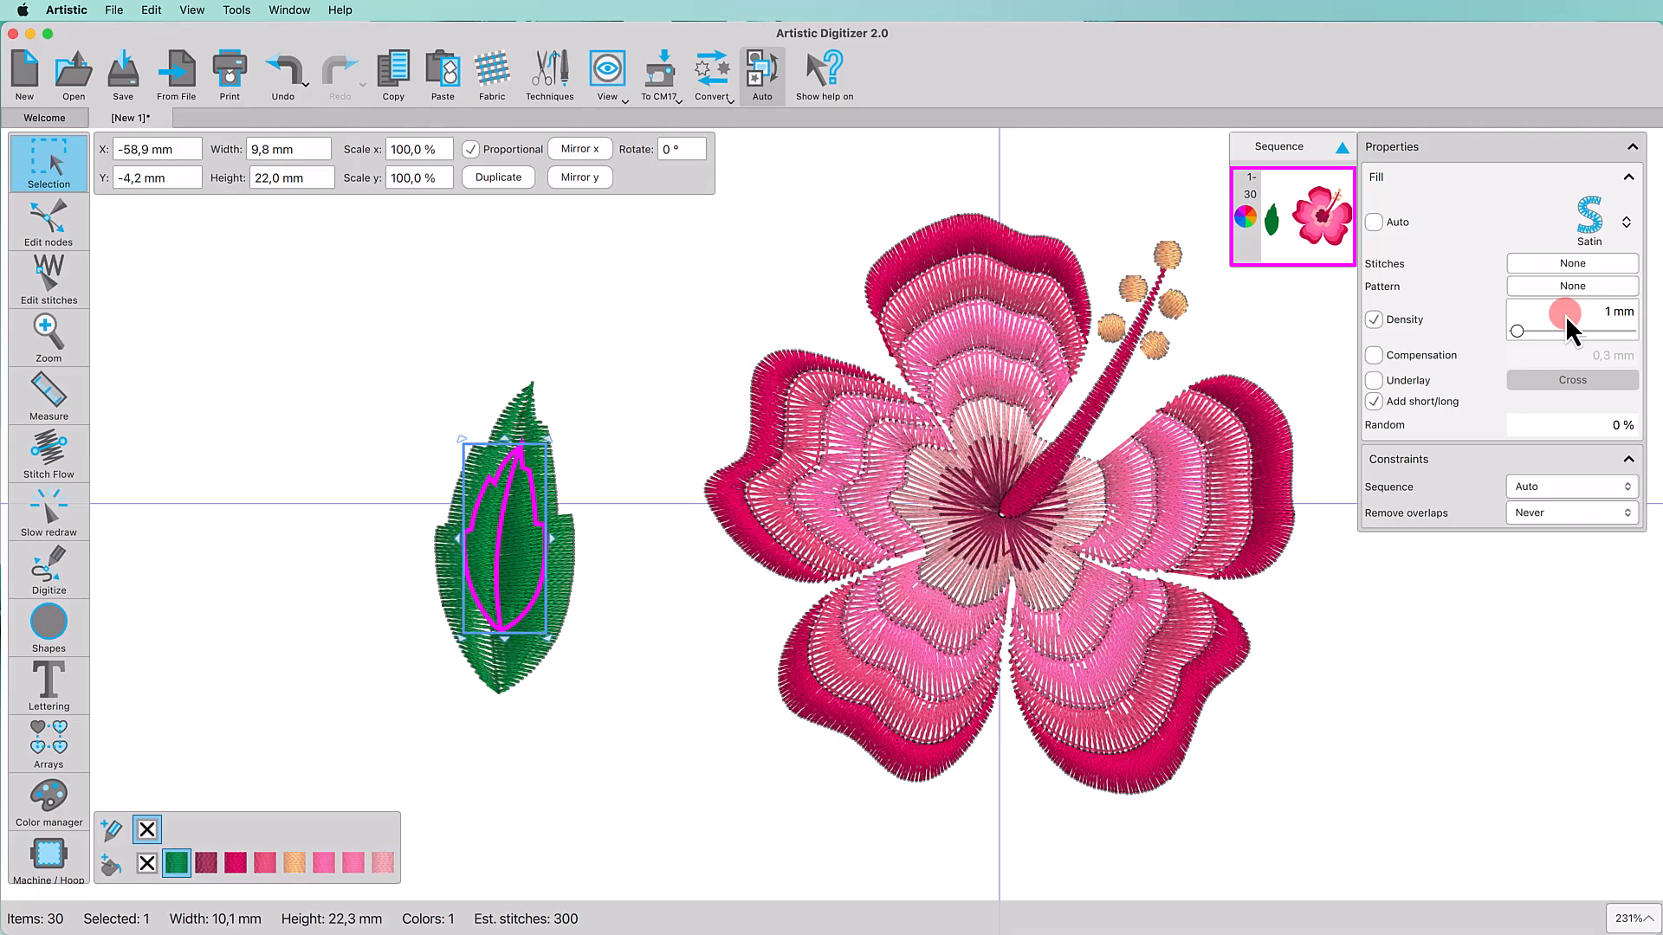
pyautogui.write('1')
pyautogui.press('Return')
# Step: Recolor the inner leaf copy olive green and enable its underlay as Tacking
pyautogui.click(111, 864)
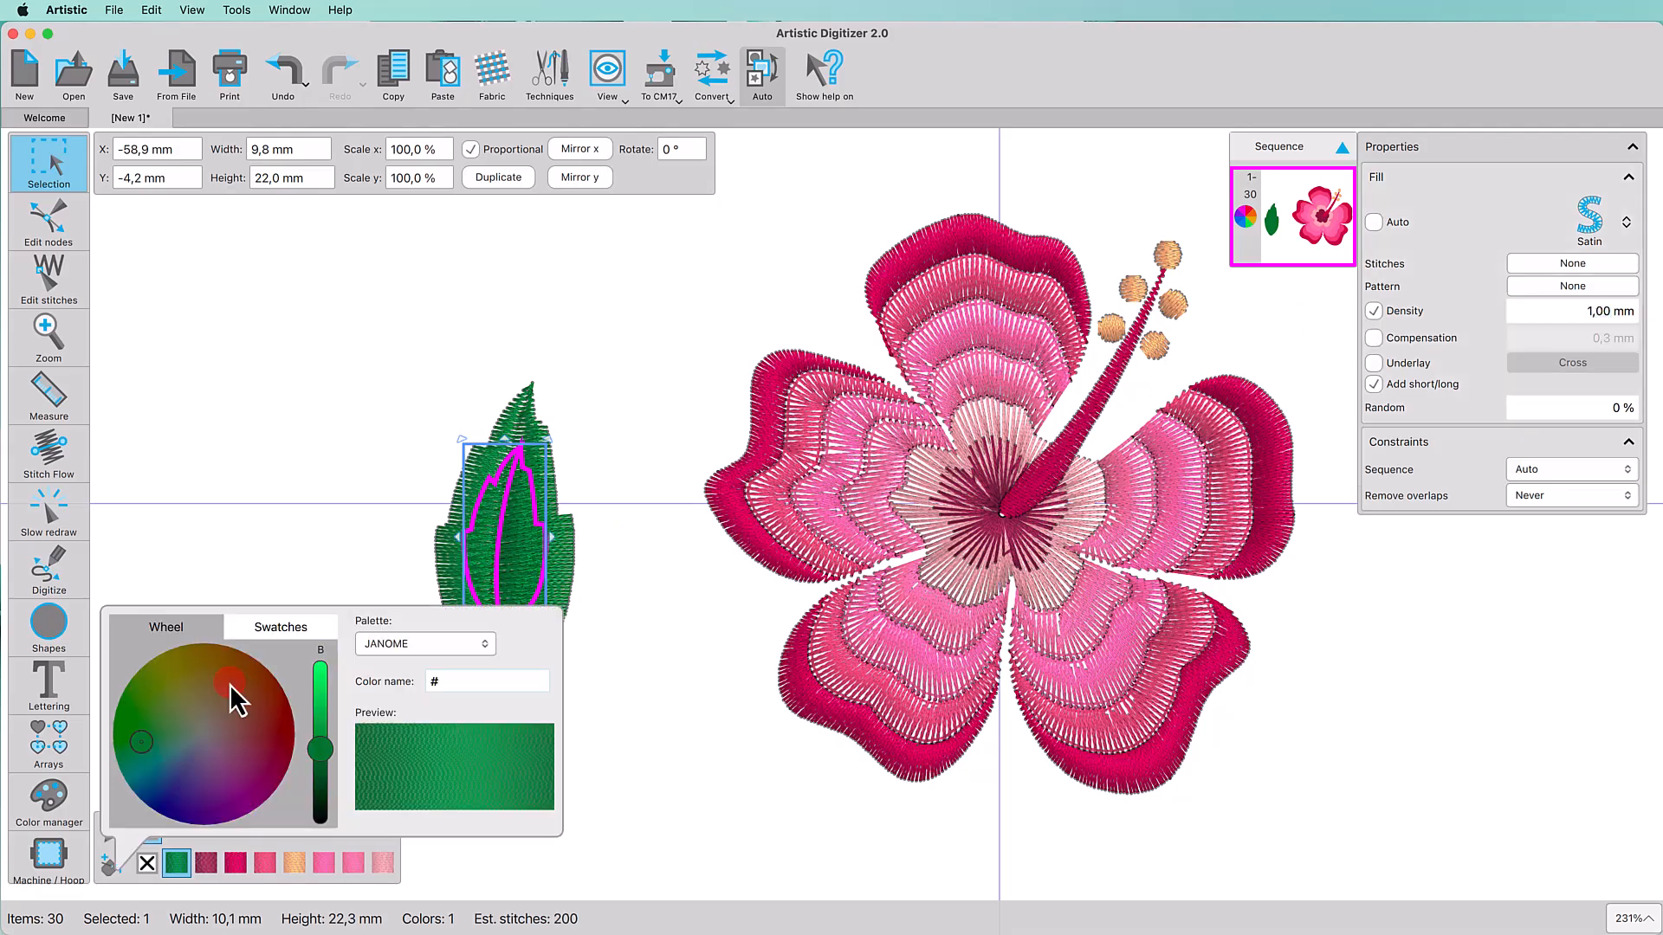
pyautogui.click(592, 729)
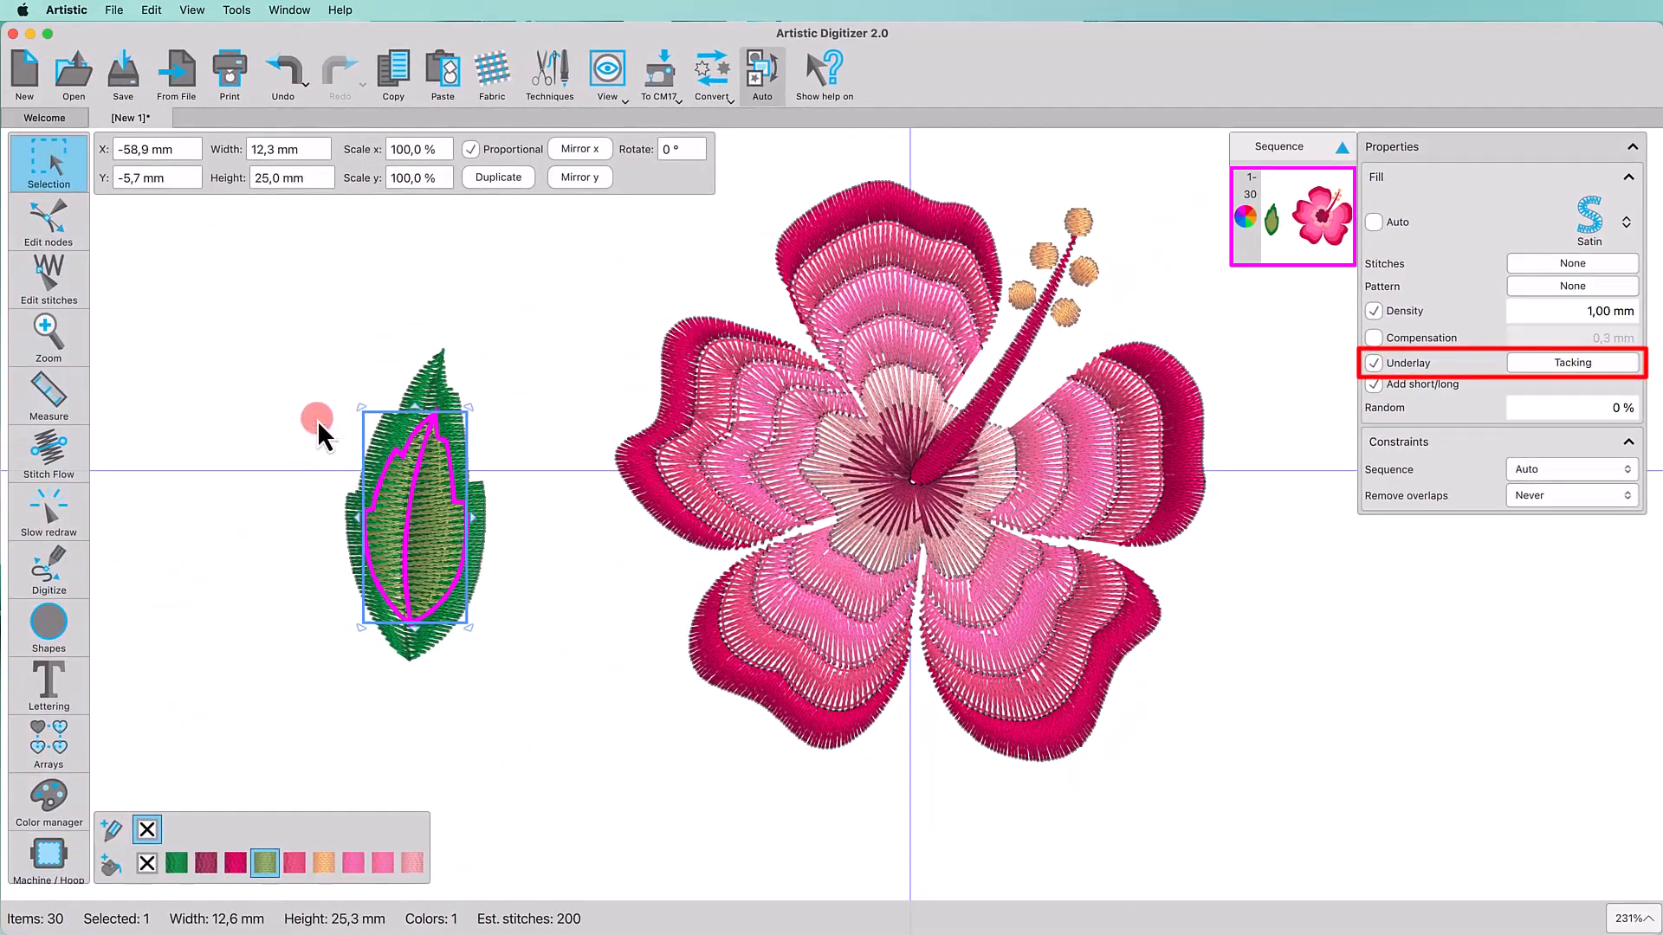
# Step: Select both leaf shapes, rotate them about 63° counterclockwise and move them against the flower's left petals
pyautogui.moveTo(261, 318)
pyautogui.mouseDown()
pyautogui.moveTo(491, 686)
pyautogui.moveTo(603, 518)
pyautogui.mouseUp()
pyautogui.click(477, 655)
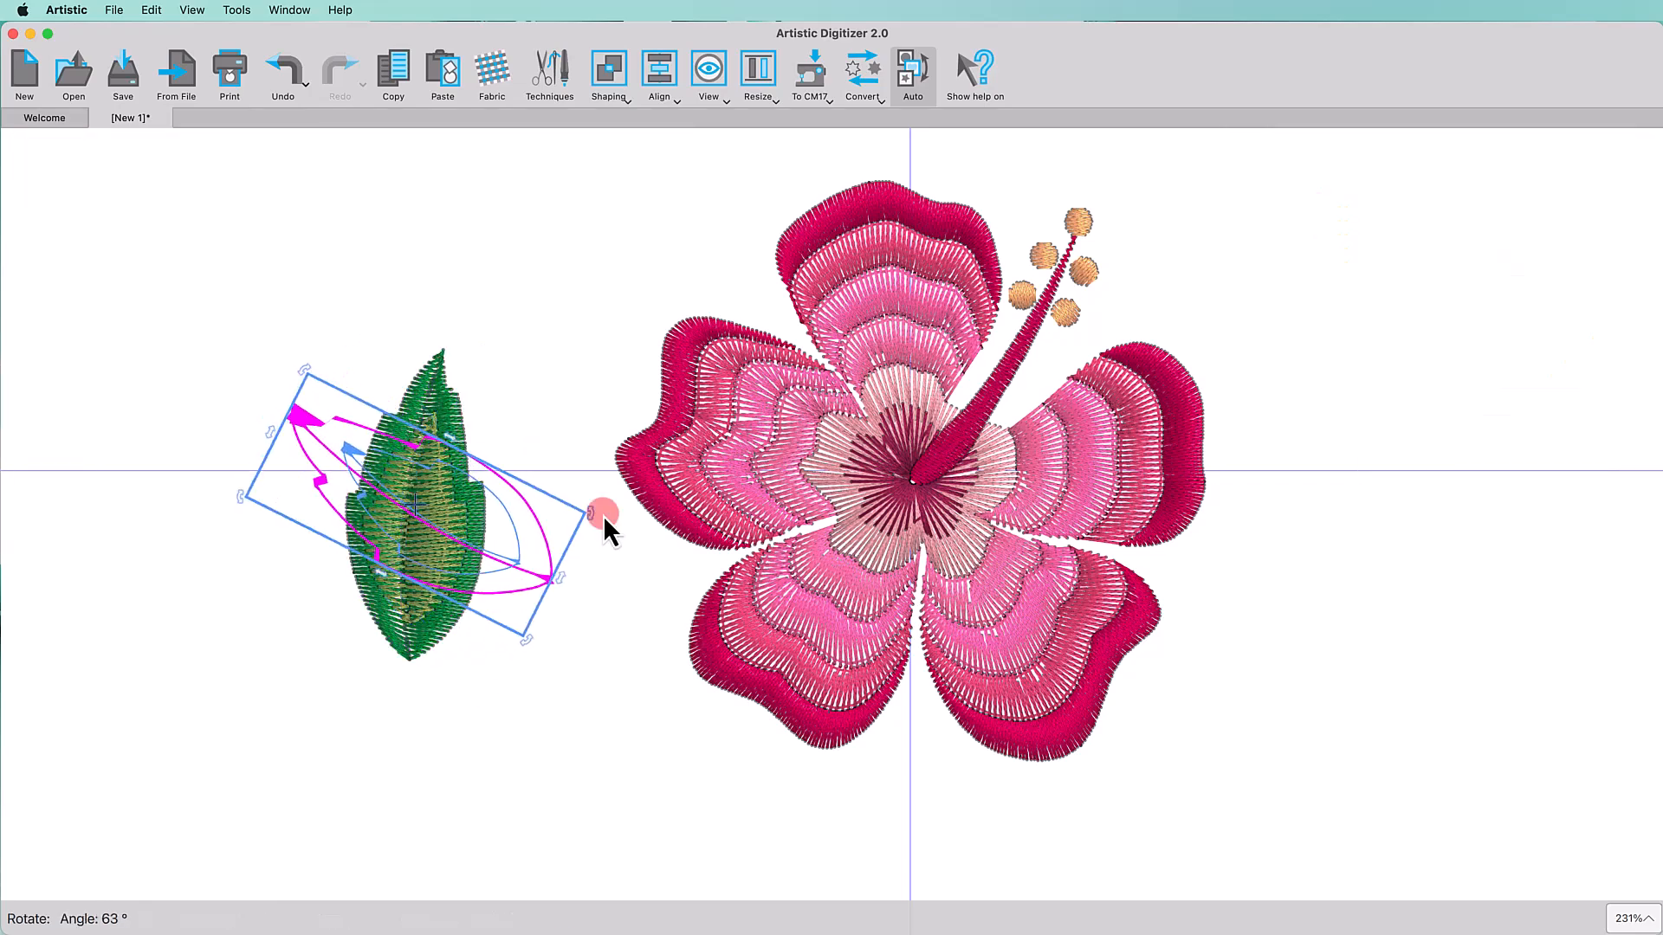
pyautogui.moveTo(416, 547); pyautogui.dragTo(573, 555)
pyautogui.moveTo(404, 504); pyautogui.dragTo(325, 503)
pyautogui.moveTo(499, 591); pyautogui.dragTo(485, 613)
pyautogui.moveTo(487, 620); pyautogui.dragTo(490, 616)
pyautogui.moveTo(460, 392); pyautogui.dragTo(473, 356)
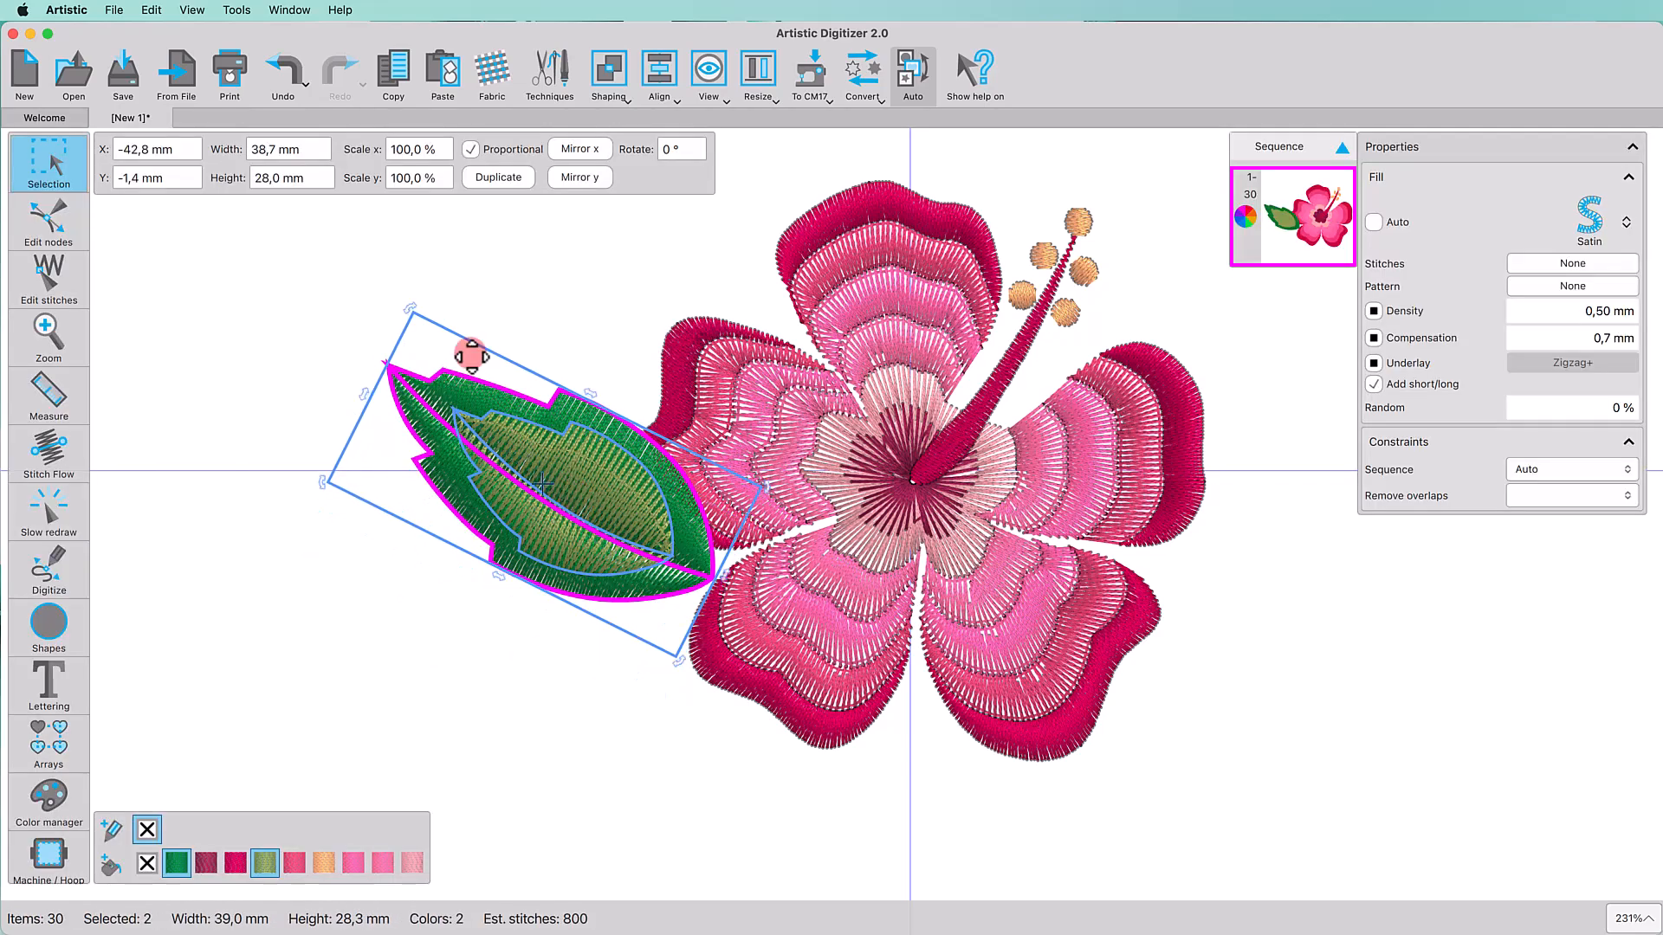
# Step: Rotate the leaf slightly further and send both of its shapes behind the flower
pyautogui.moveTo(409, 309); pyautogui.dragTo(388, 327)
pyautogui.rightClick(615, 470)
pyautogui.moveTo(666, 543)
pyautogui.click(807, 545)
pyautogui.moveTo(591, 527); pyautogui.dragTo(587, 541)
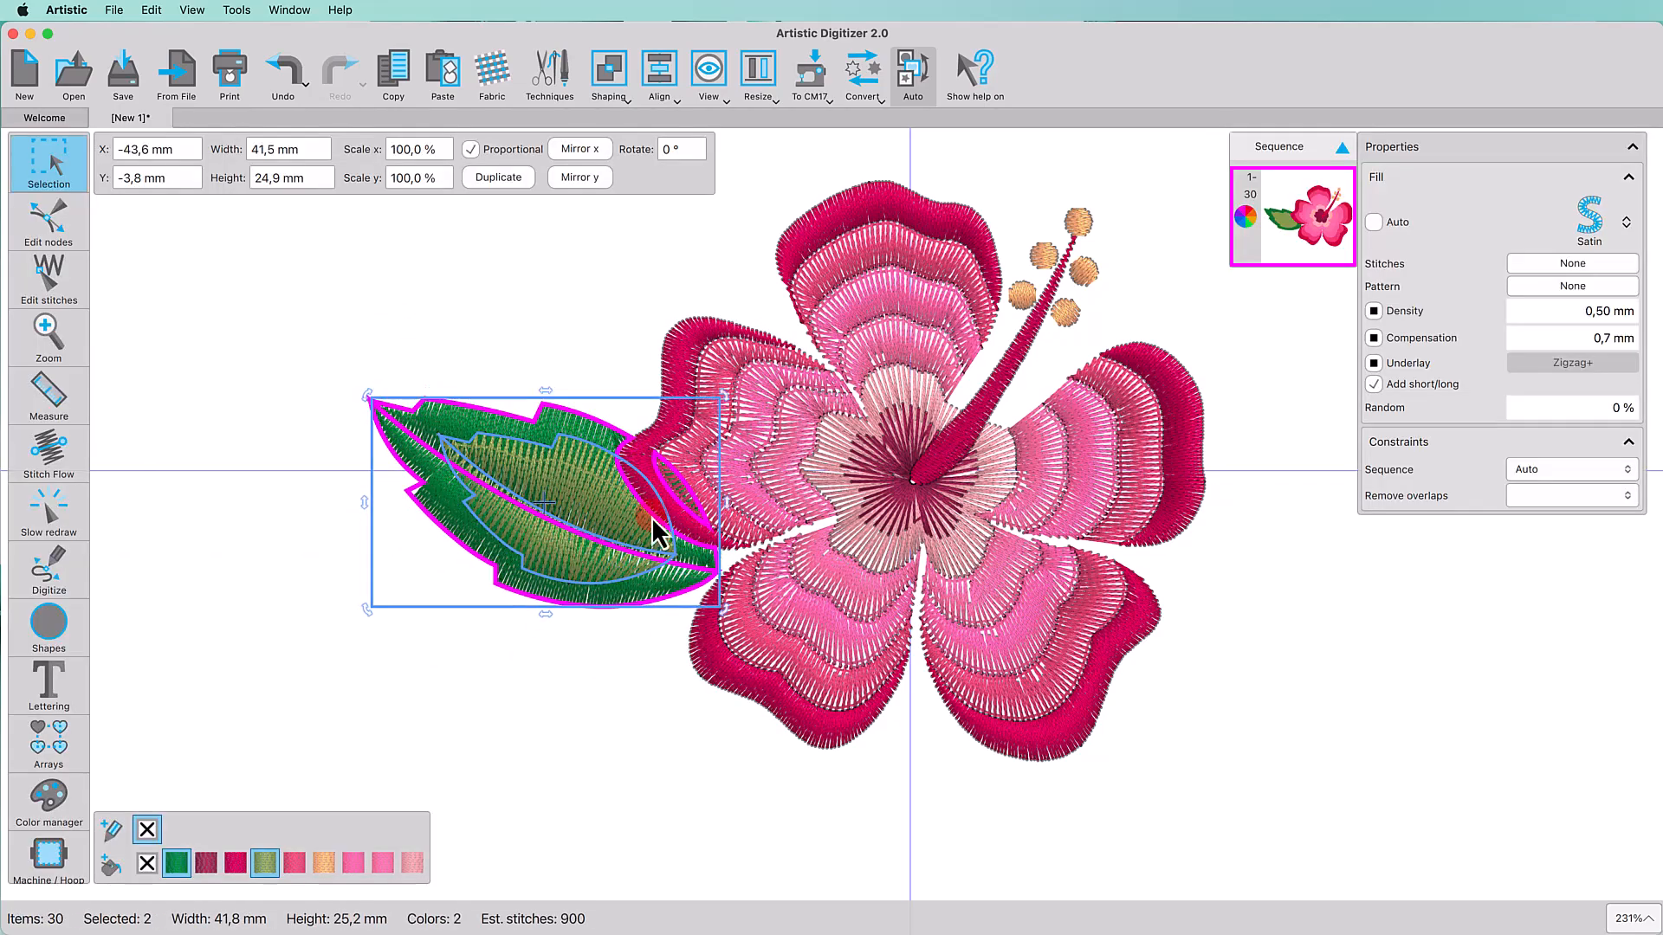
# Step: Add a vertically mirrored duplicate of the leaf, scaled to about 31.3 × 18.8 mm, below the first leaf beside the lower-left petal
pyautogui.click(501, 177)
pyautogui.click(563, 178)
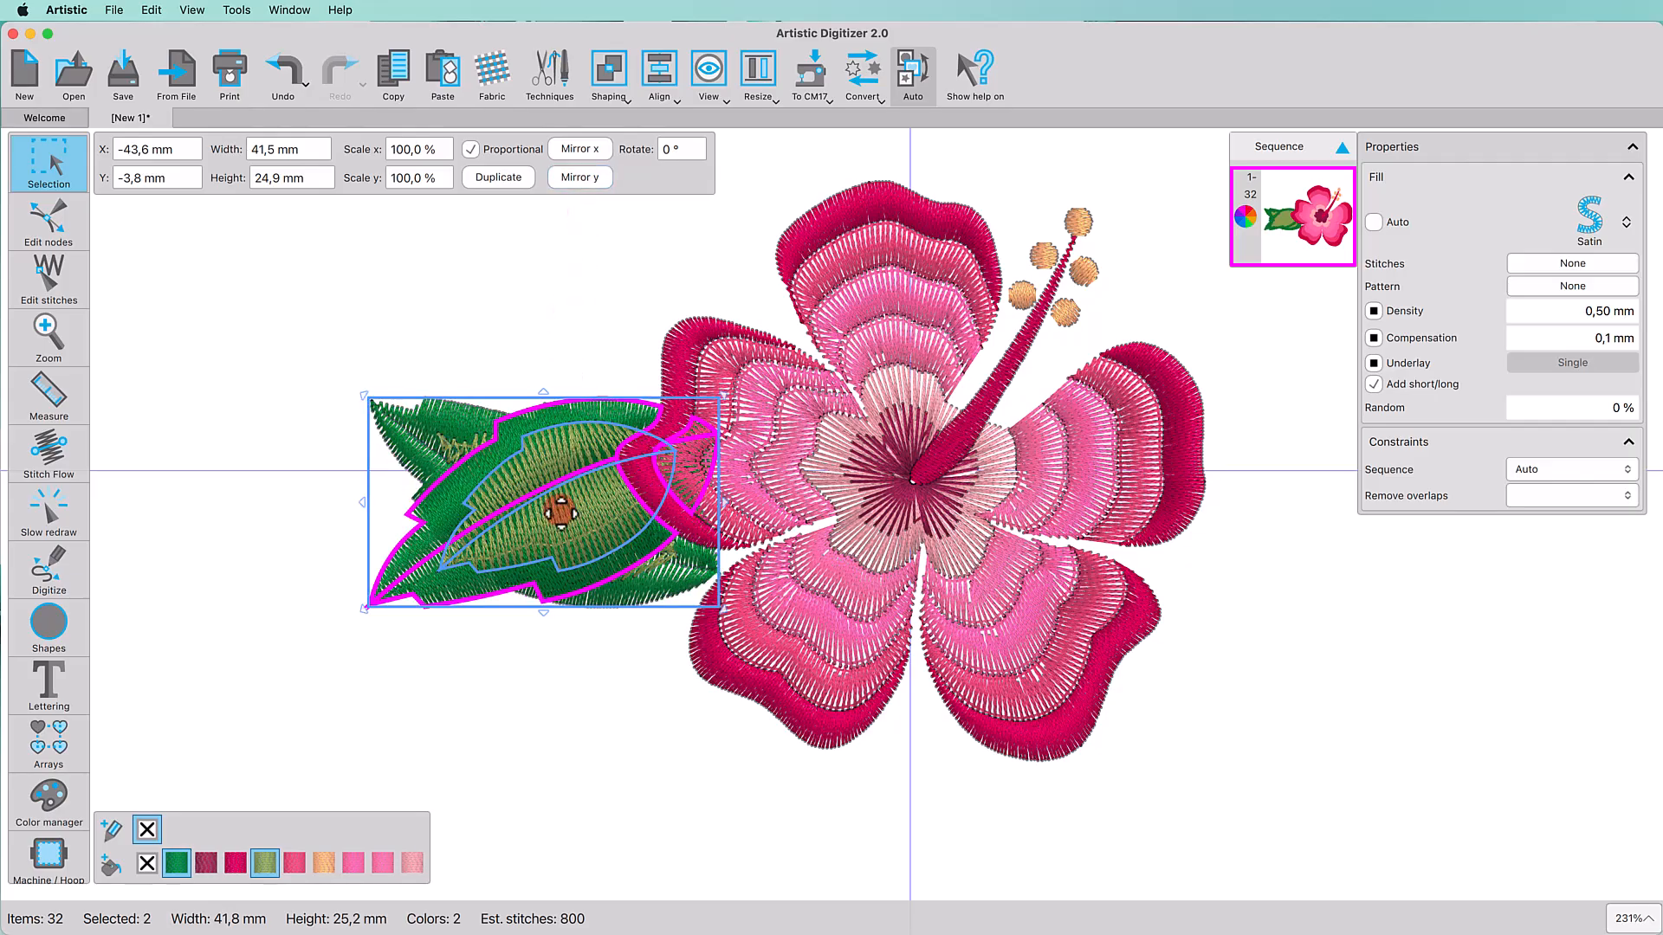
pyautogui.moveTo(722, 400); pyautogui.dragTo(632, 446)
pyautogui.moveTo(550, 517); pyautogui.dragTo(646, 623)
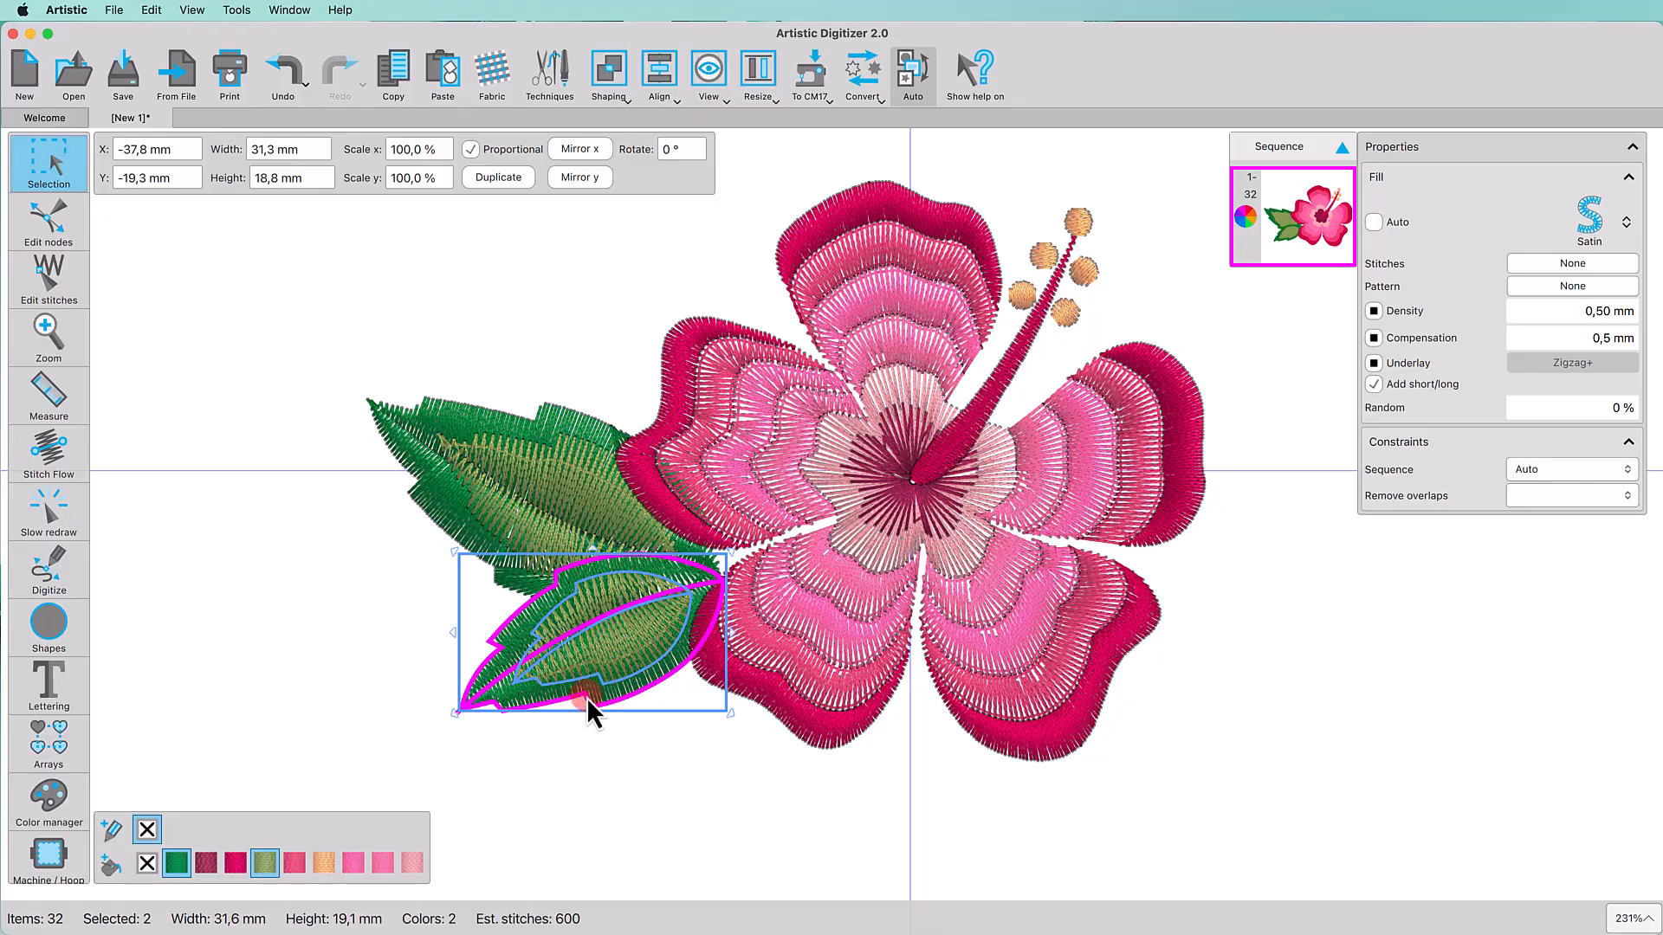
pyautogui.moveTo(586, 698); pyautogui.dragTo(601, 703)
pyautogui.click(539, 847)
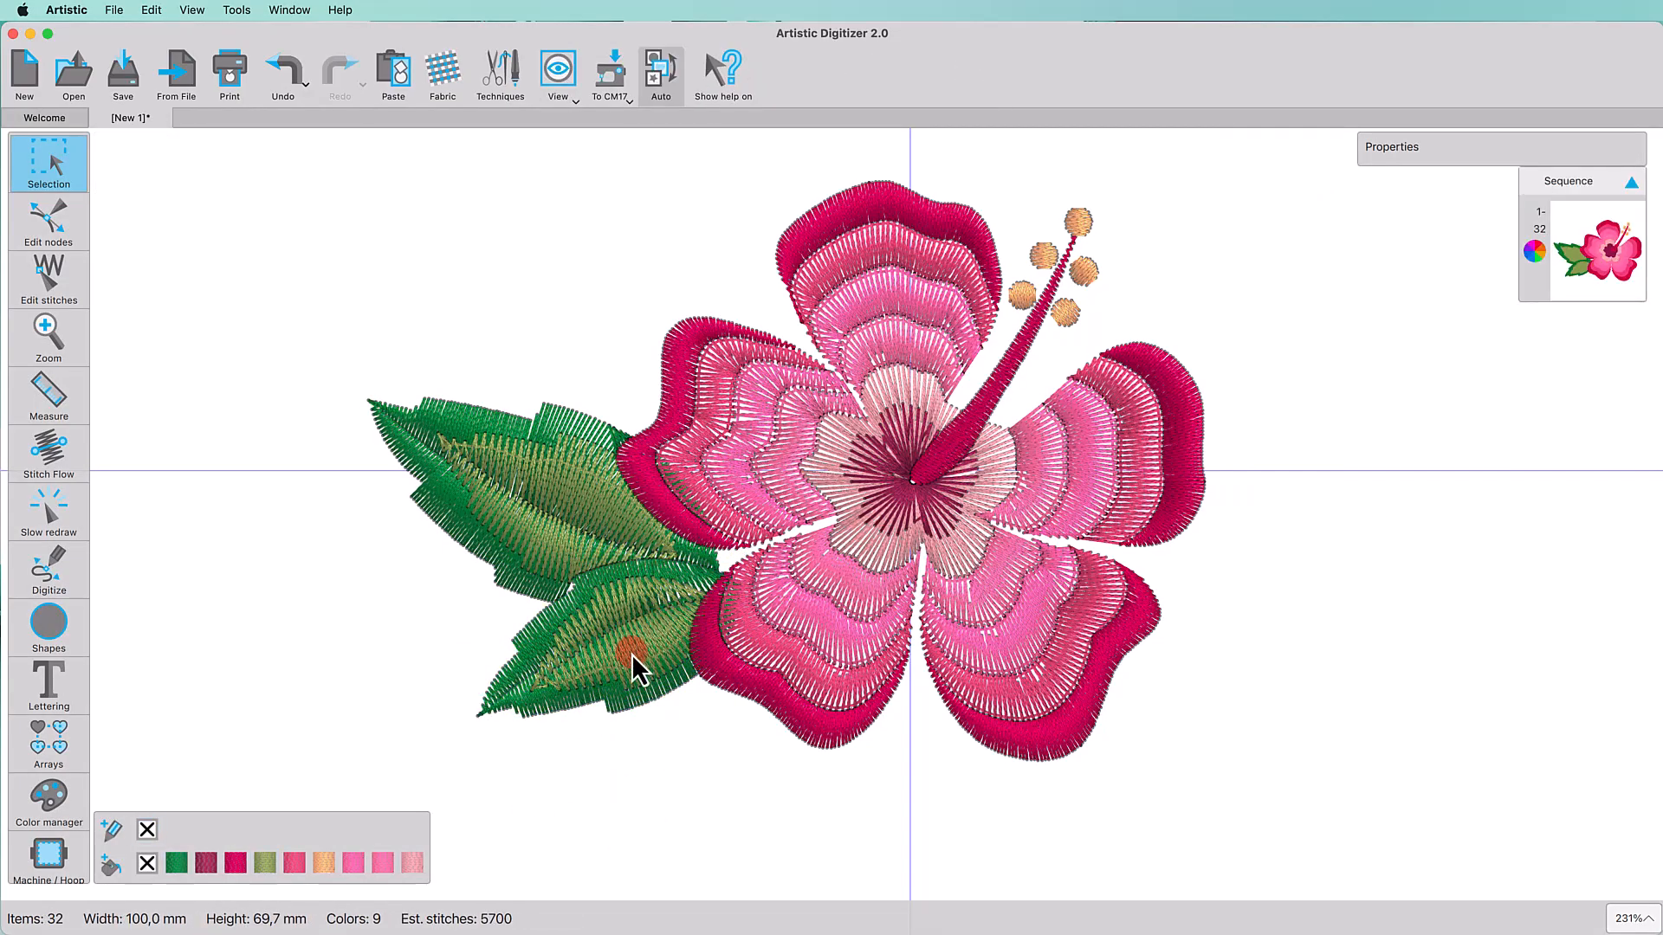
# Step: Swap the lower leaf's colors, making the outer shape olive green and the inner shape dark green
pyautogui.click(565, 668)
pyautogui.rightClick(567, 668)
pyautogui.click(602, 753)
pyautogui.click(381, 762)
pyautogui.click(572, 669)
pyautogui.click(176, 864)
pyautogui.click(373, 753)
pyautogui.click(513, 704)
# Step: Split the upper leaf's inner shape along its midrib into two separate halves
pyautogui.click(576, 464)
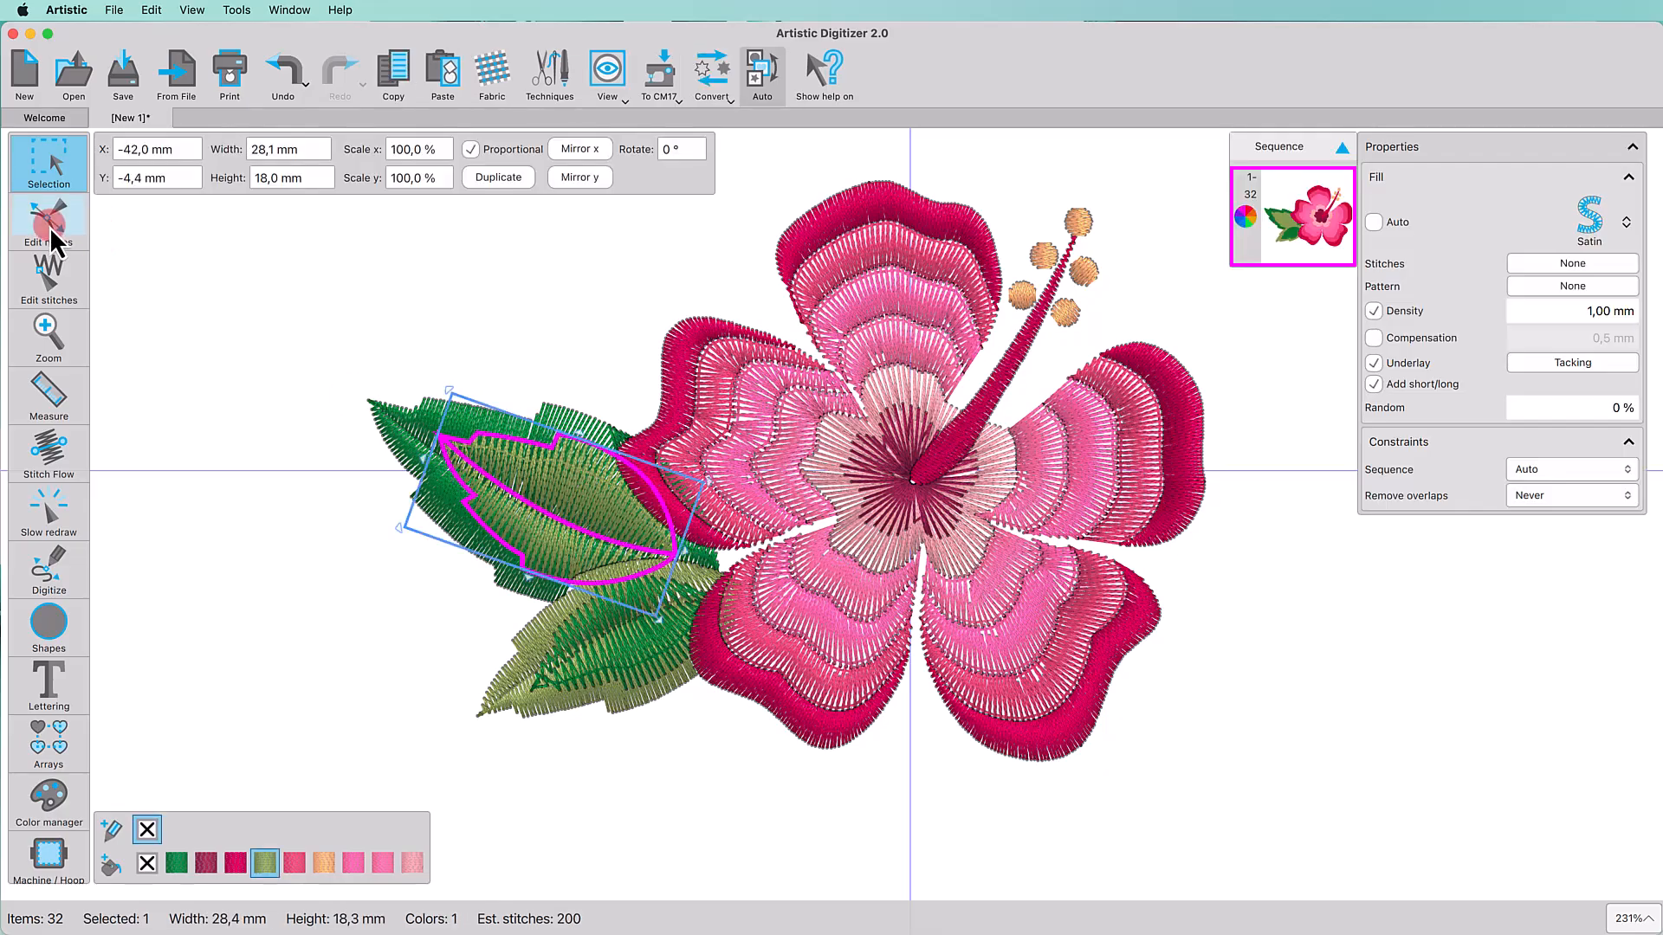
pyautogui.rightClick(627, 525)
pyautogui.click(630, 528)
pyautogui.click(565, 499)
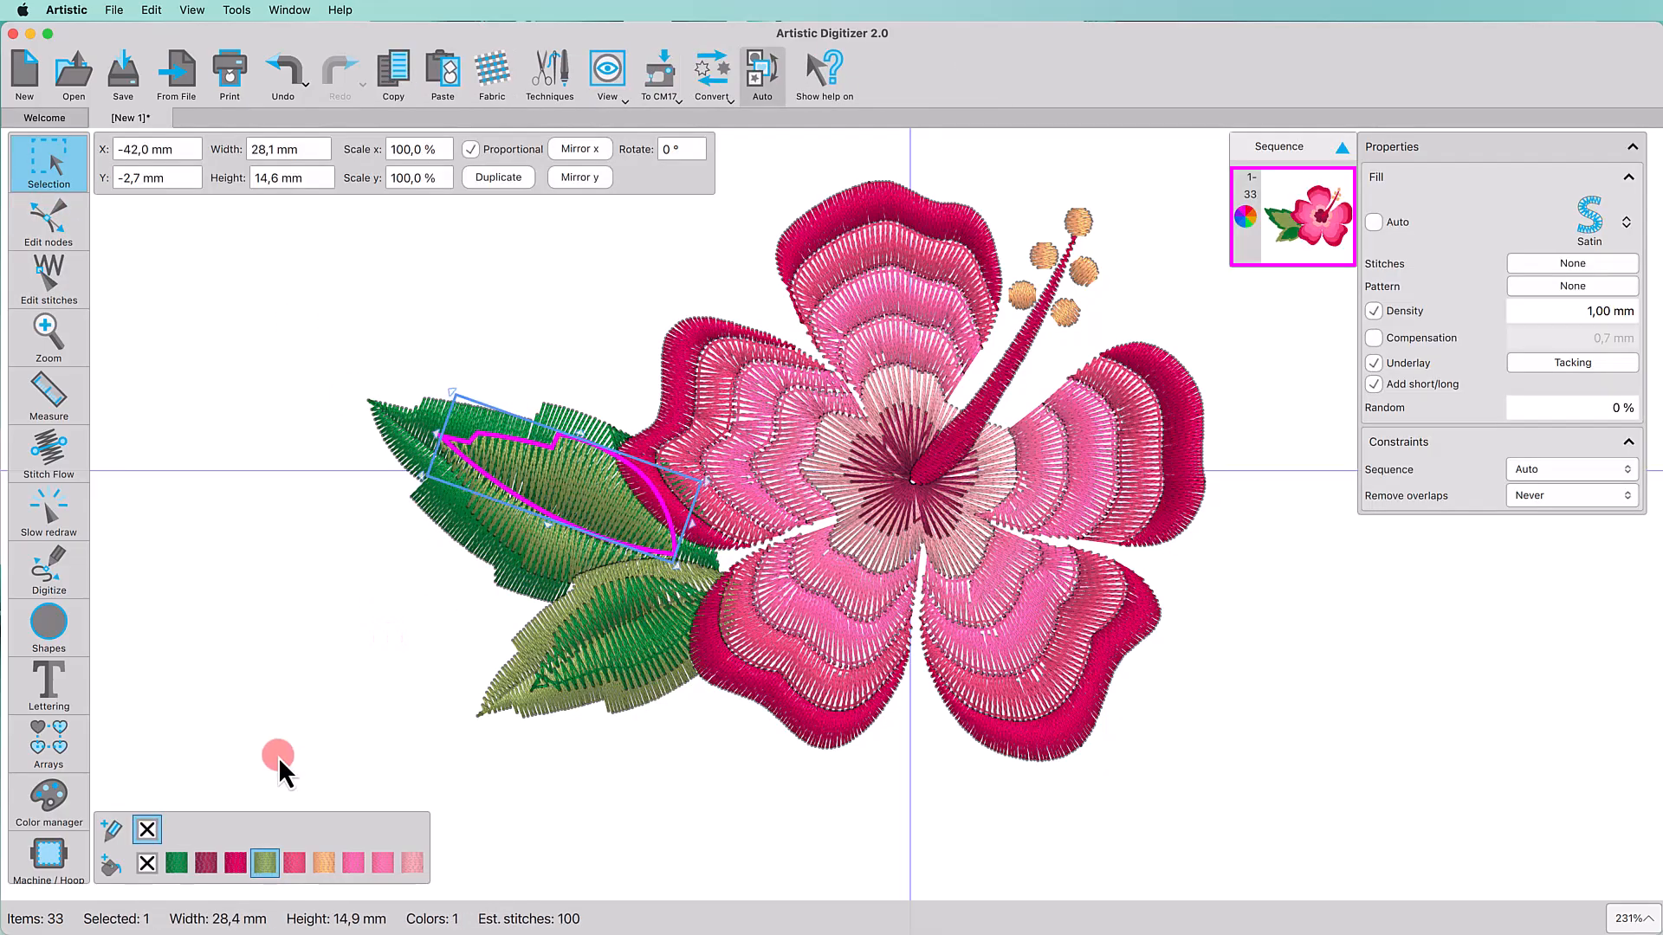
# Step: Recolor the upper half of the upper leaf's inner shape pale green
pyautogui.click(109, 864)
pyautogui.click(194, 729)
pyautogui.click(329, 587)
# Step: Move the lower leaf slightly closer to the flower so its base tucks further behind the petals
pyautogui.moveTo(642, 631); pyautogui.dragTo(660, 623)
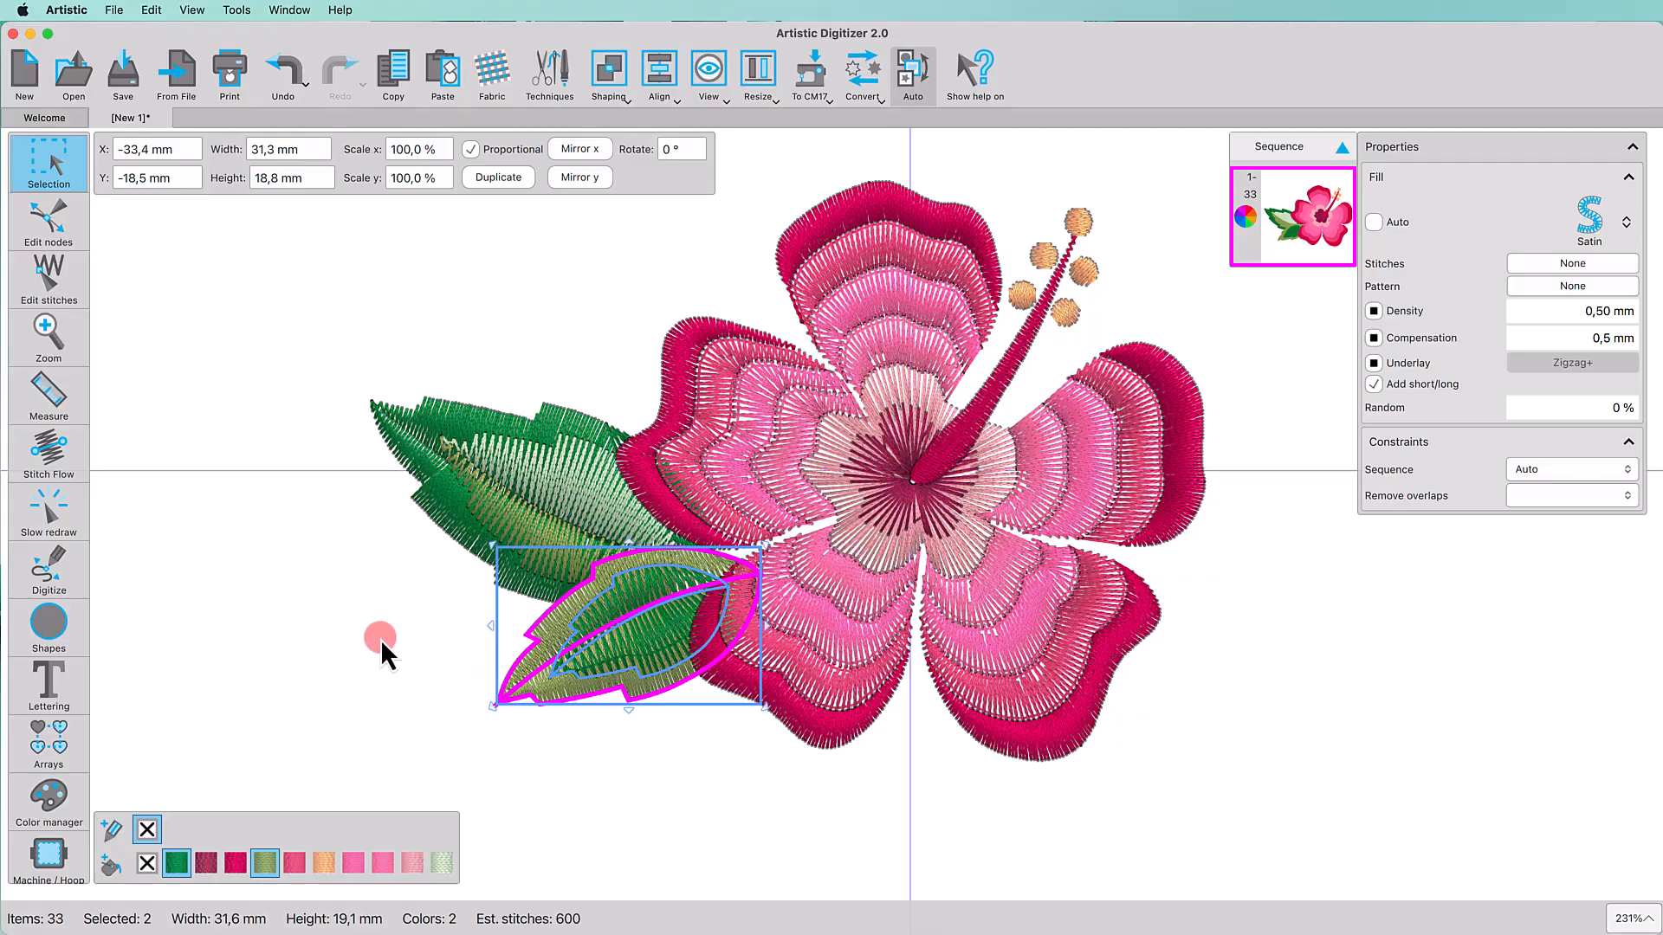
pyautogui.click(303, 600)
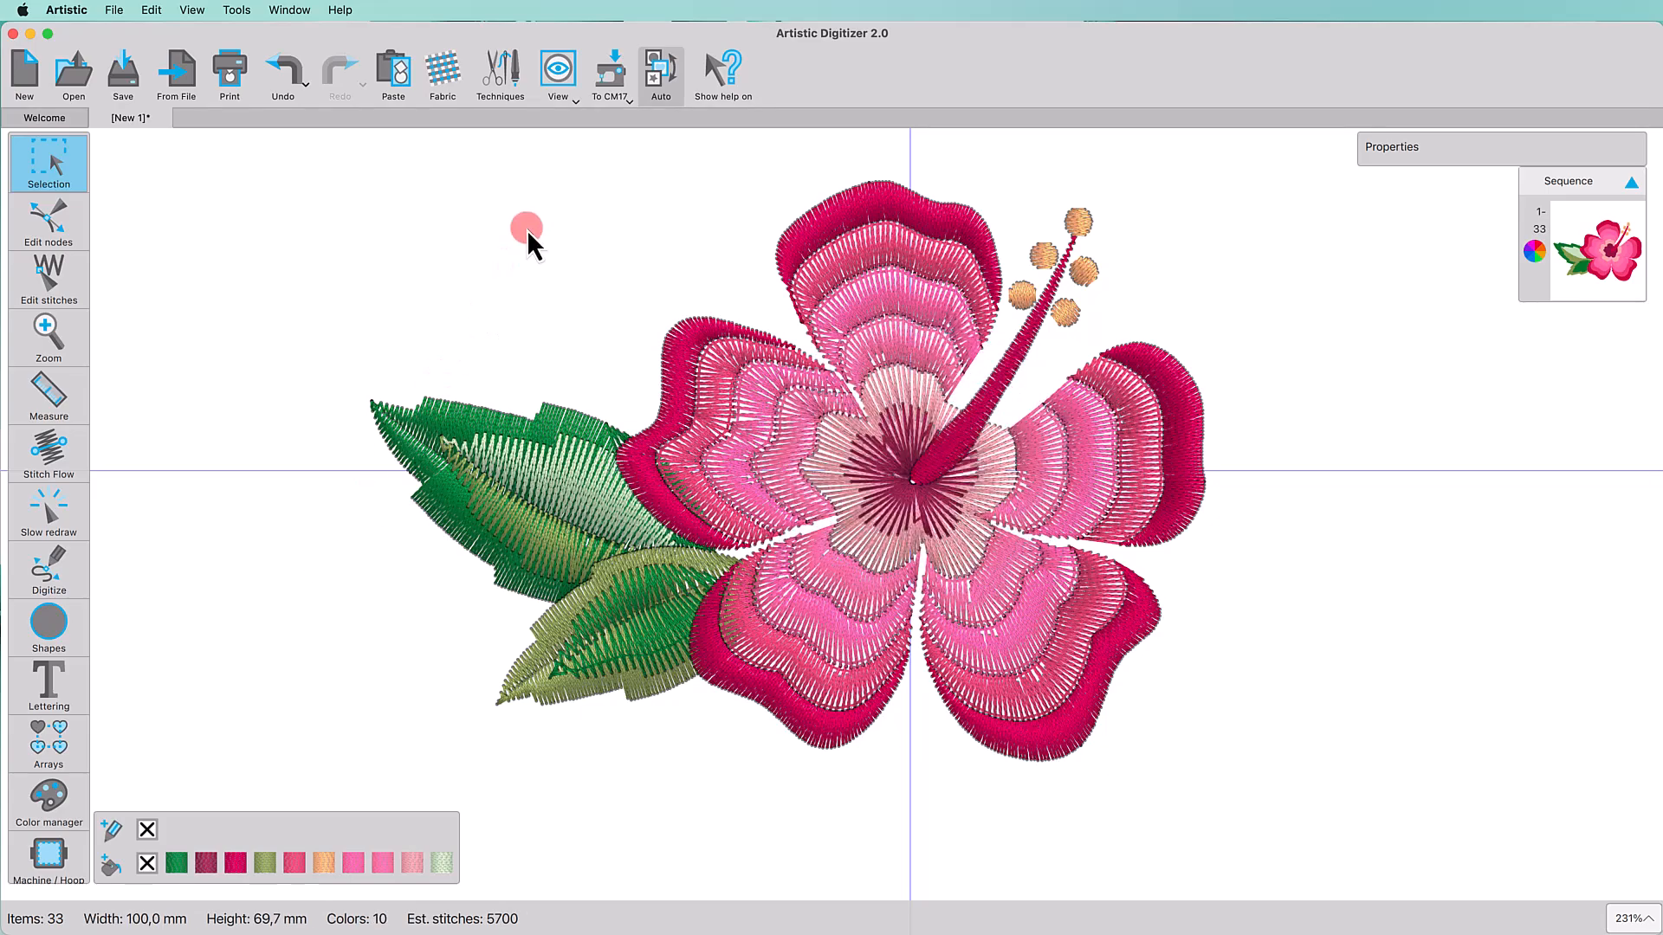
# Step: Switch to manual sequencing and join all objects in the outer petals' crimson color together in the stitching sequence
pyautogui.click(666, 86)
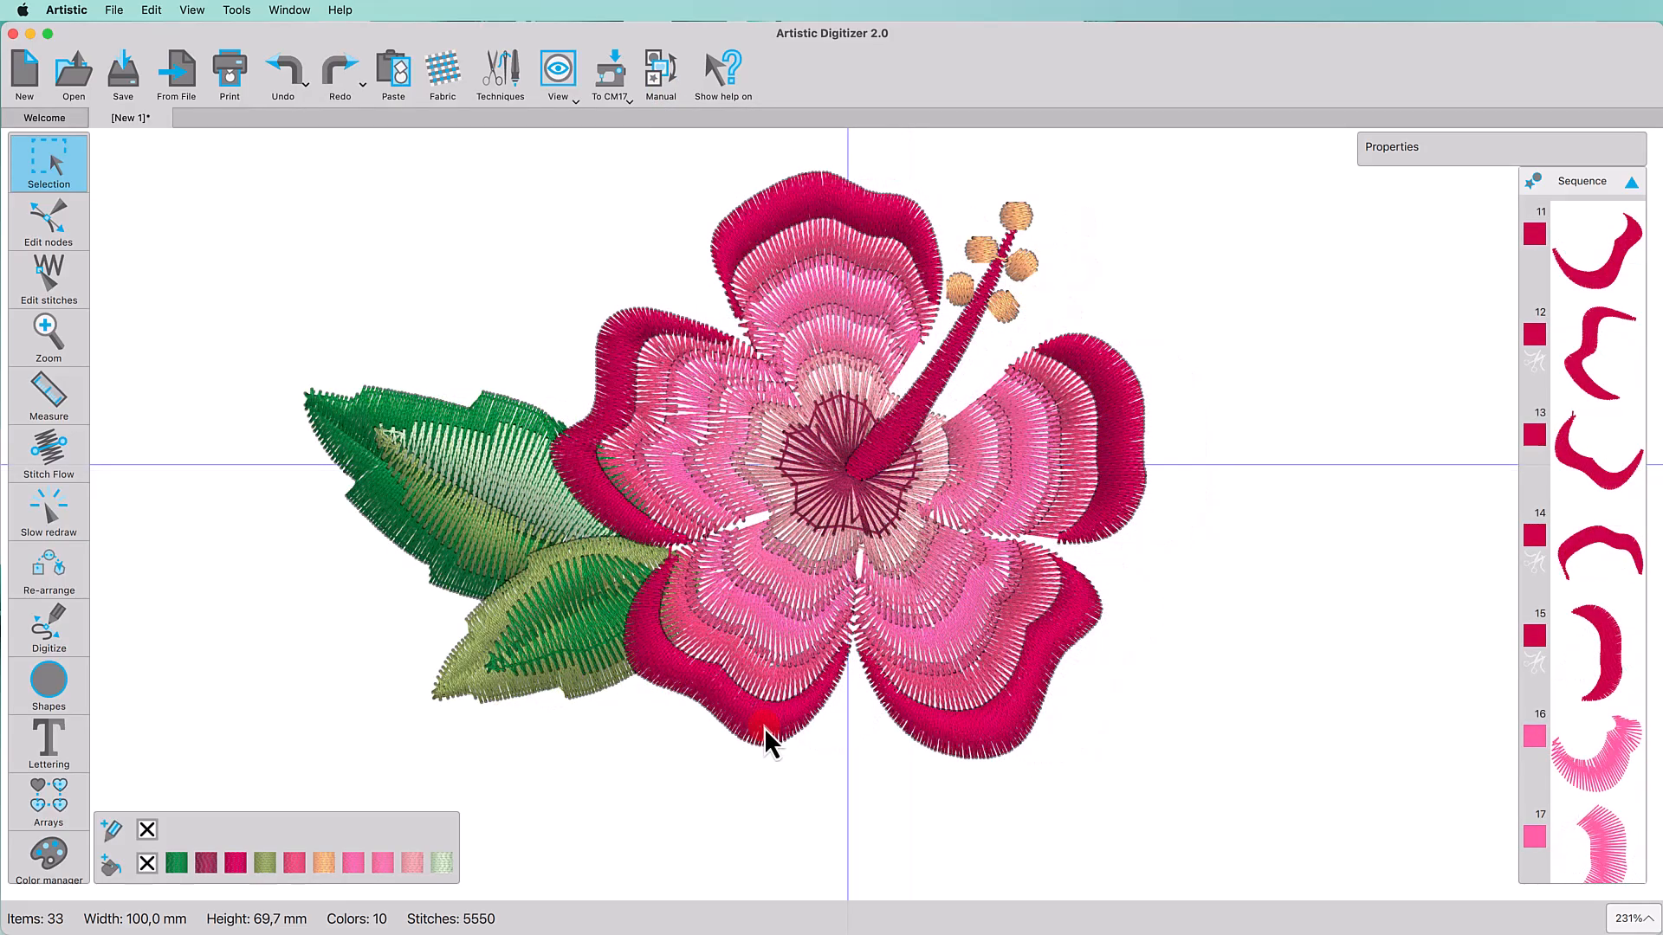
pyautogui.click(767, 739)
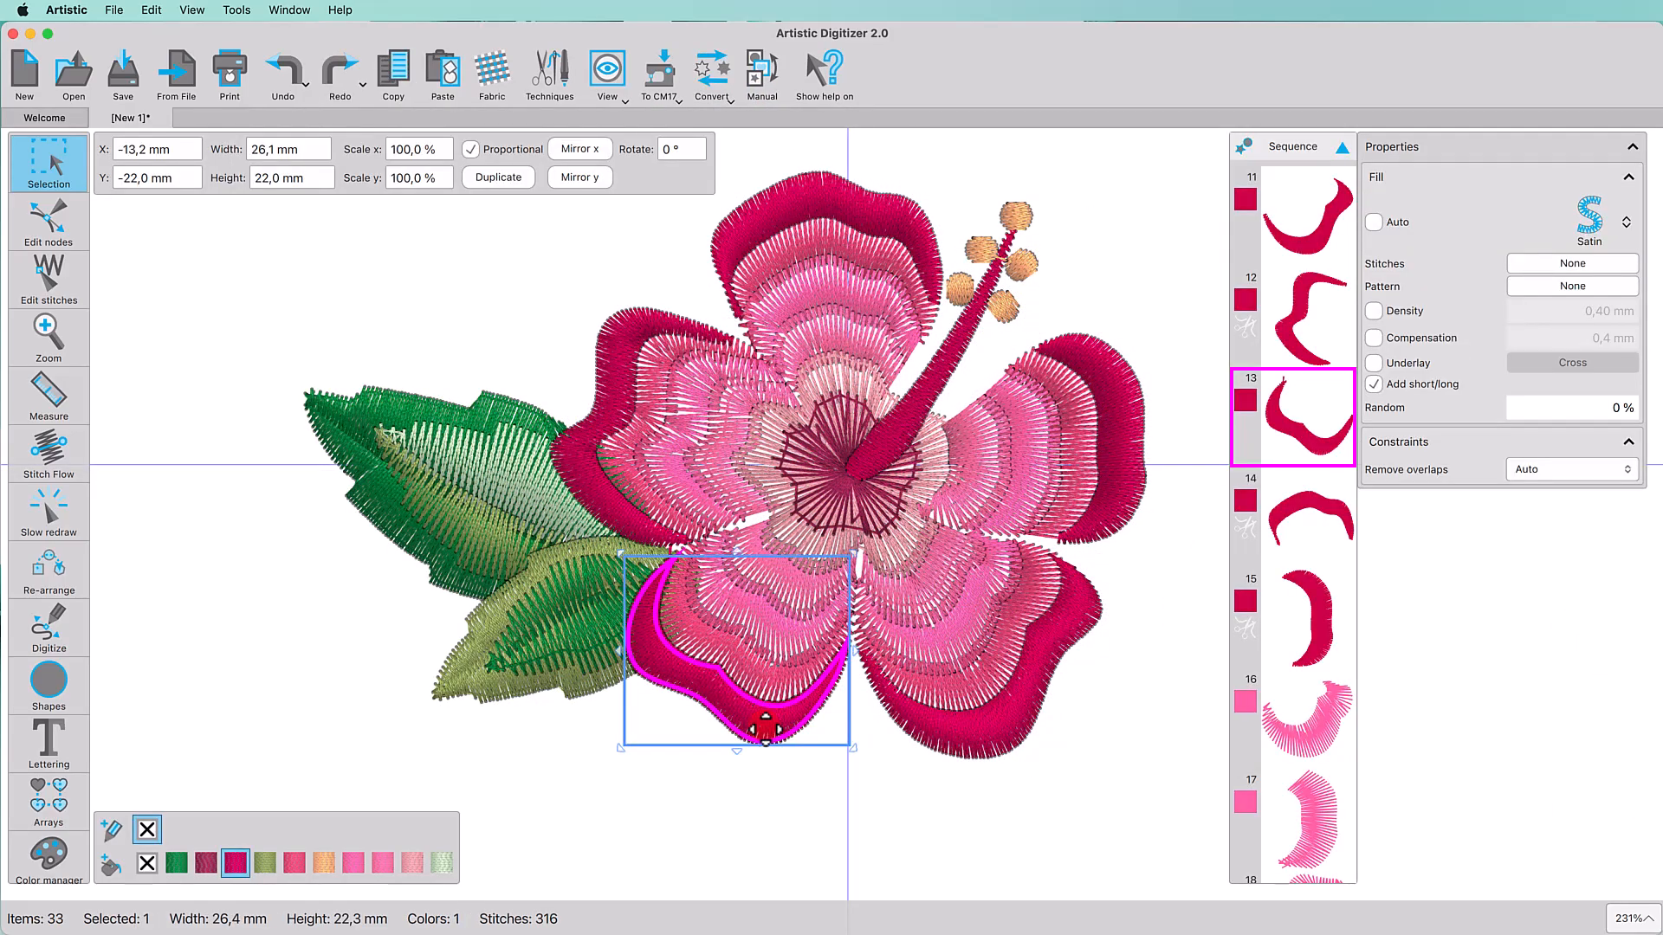
pyautogui.click(237, 863)
pyautogui.click(264, 838)
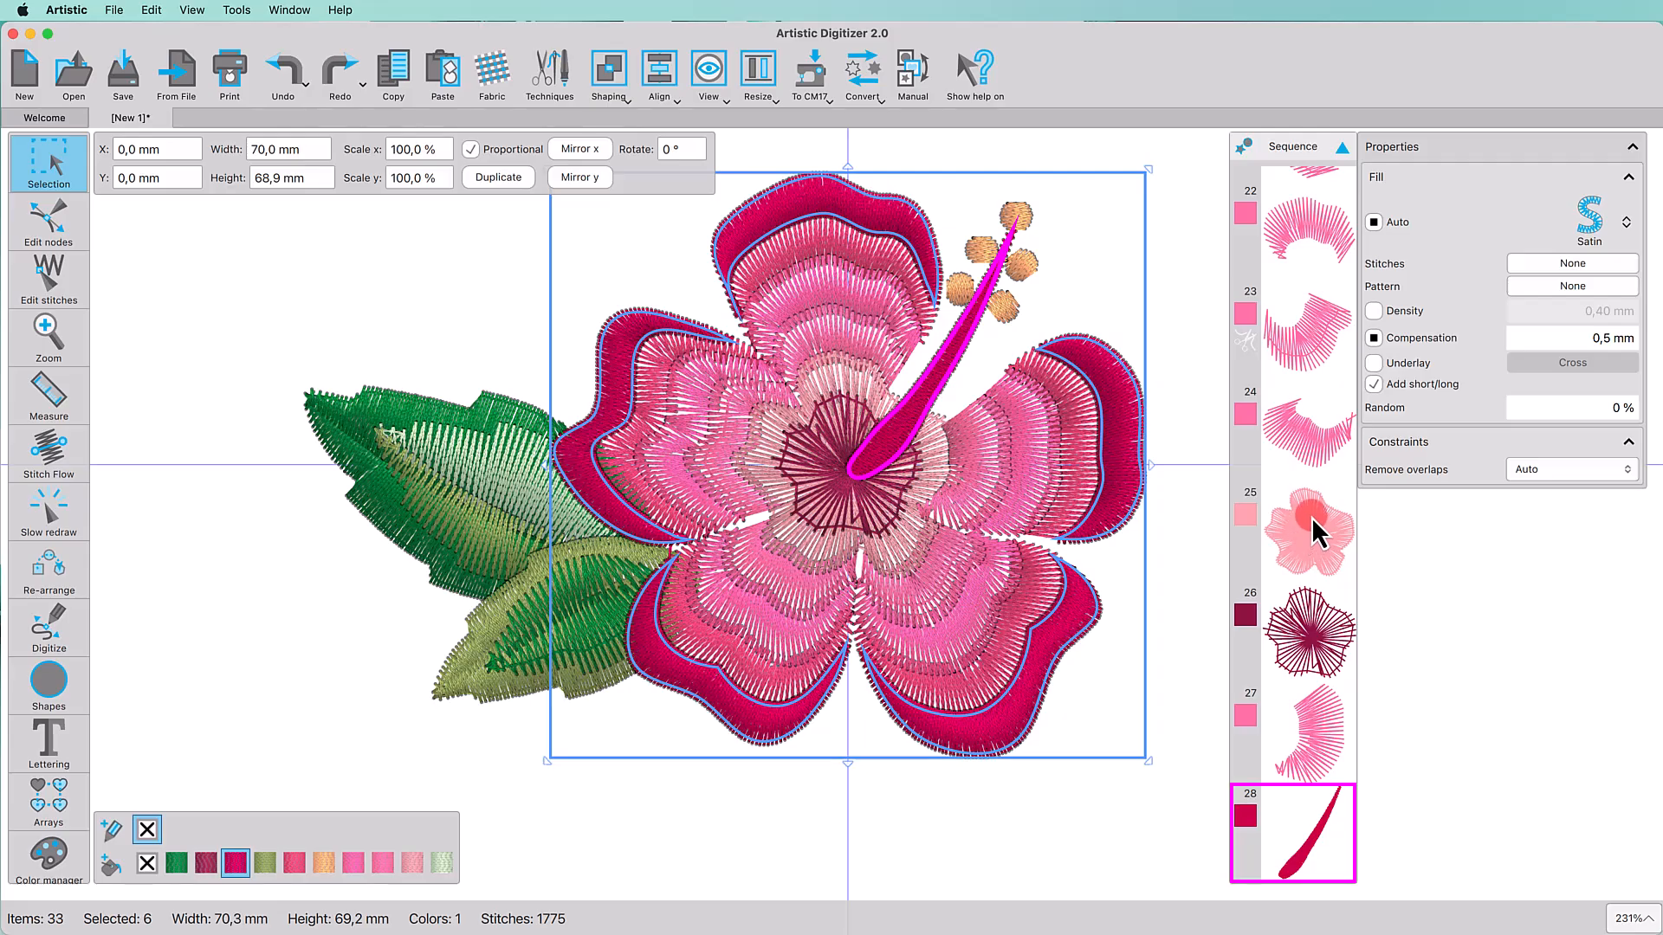
pyautogui.scroll(10, 1310, 520)
pyautogui.scroll(1, 1315, 511)
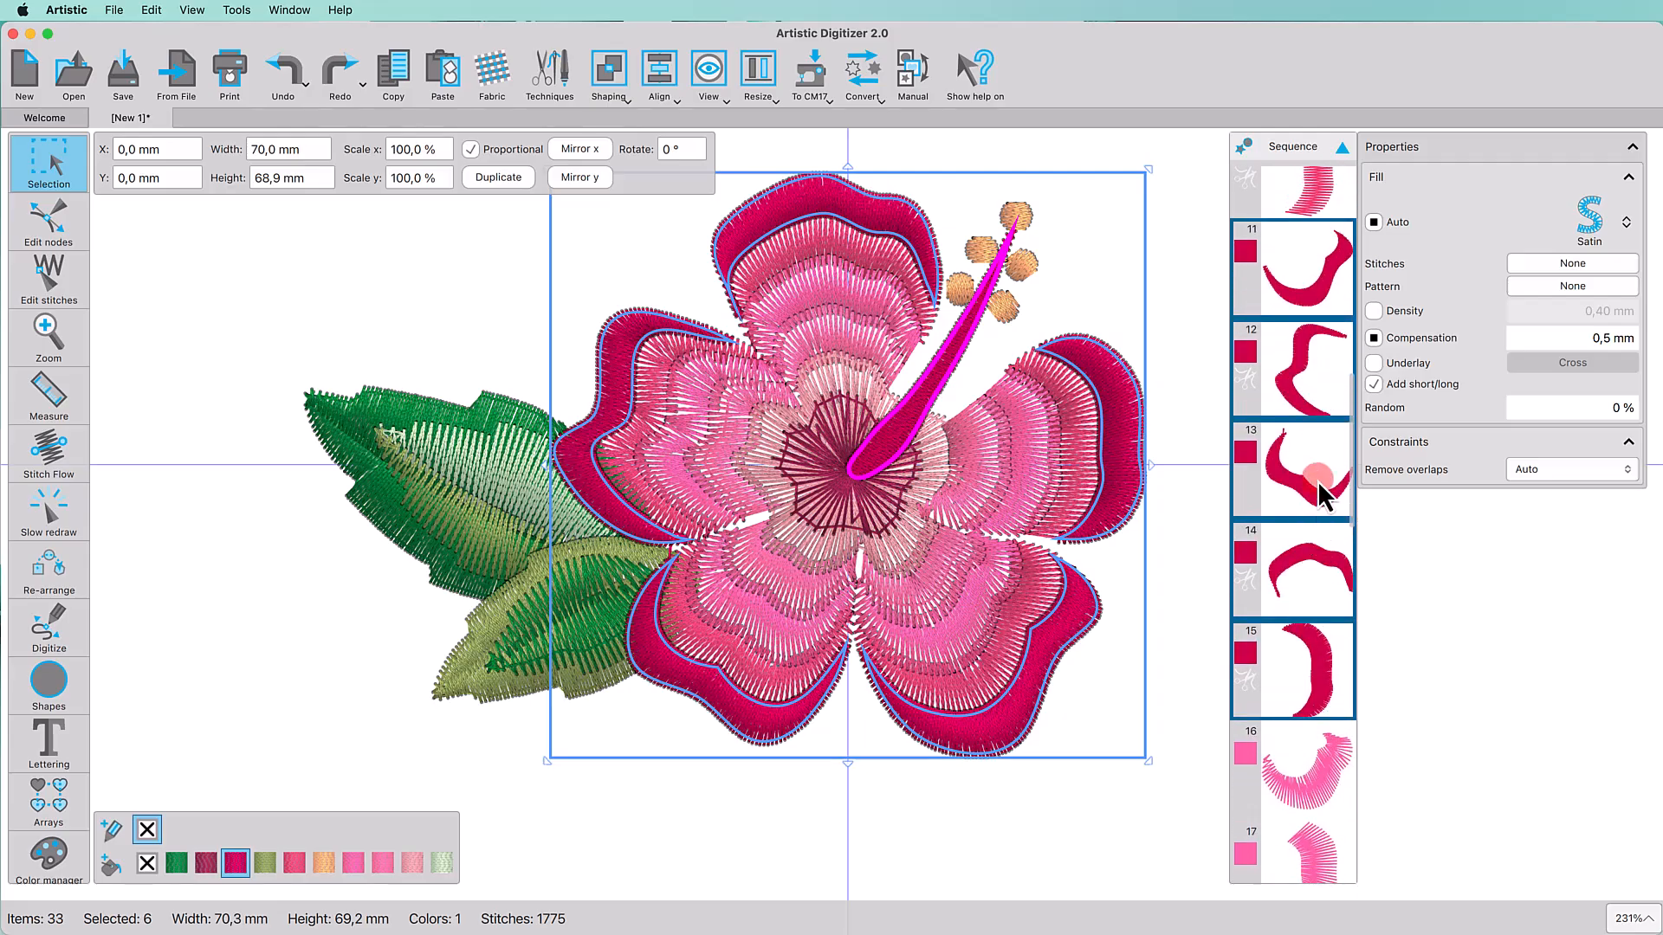
pyautogui.rightClick(1319, 486)
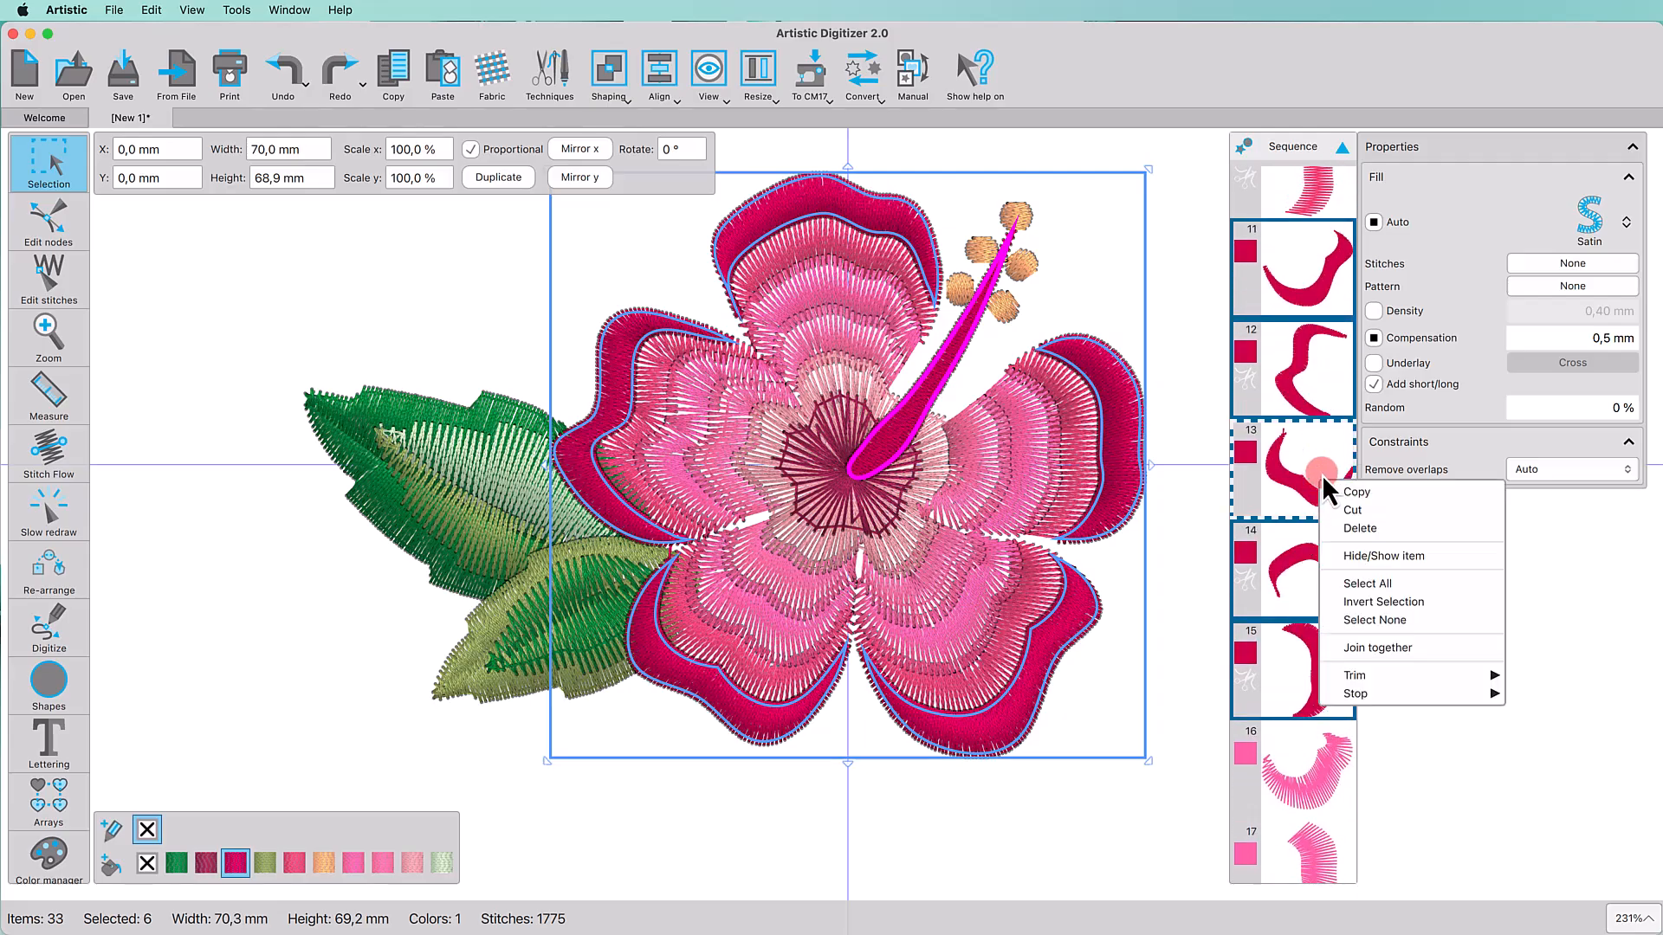
pyautogui.click(1348, 648)
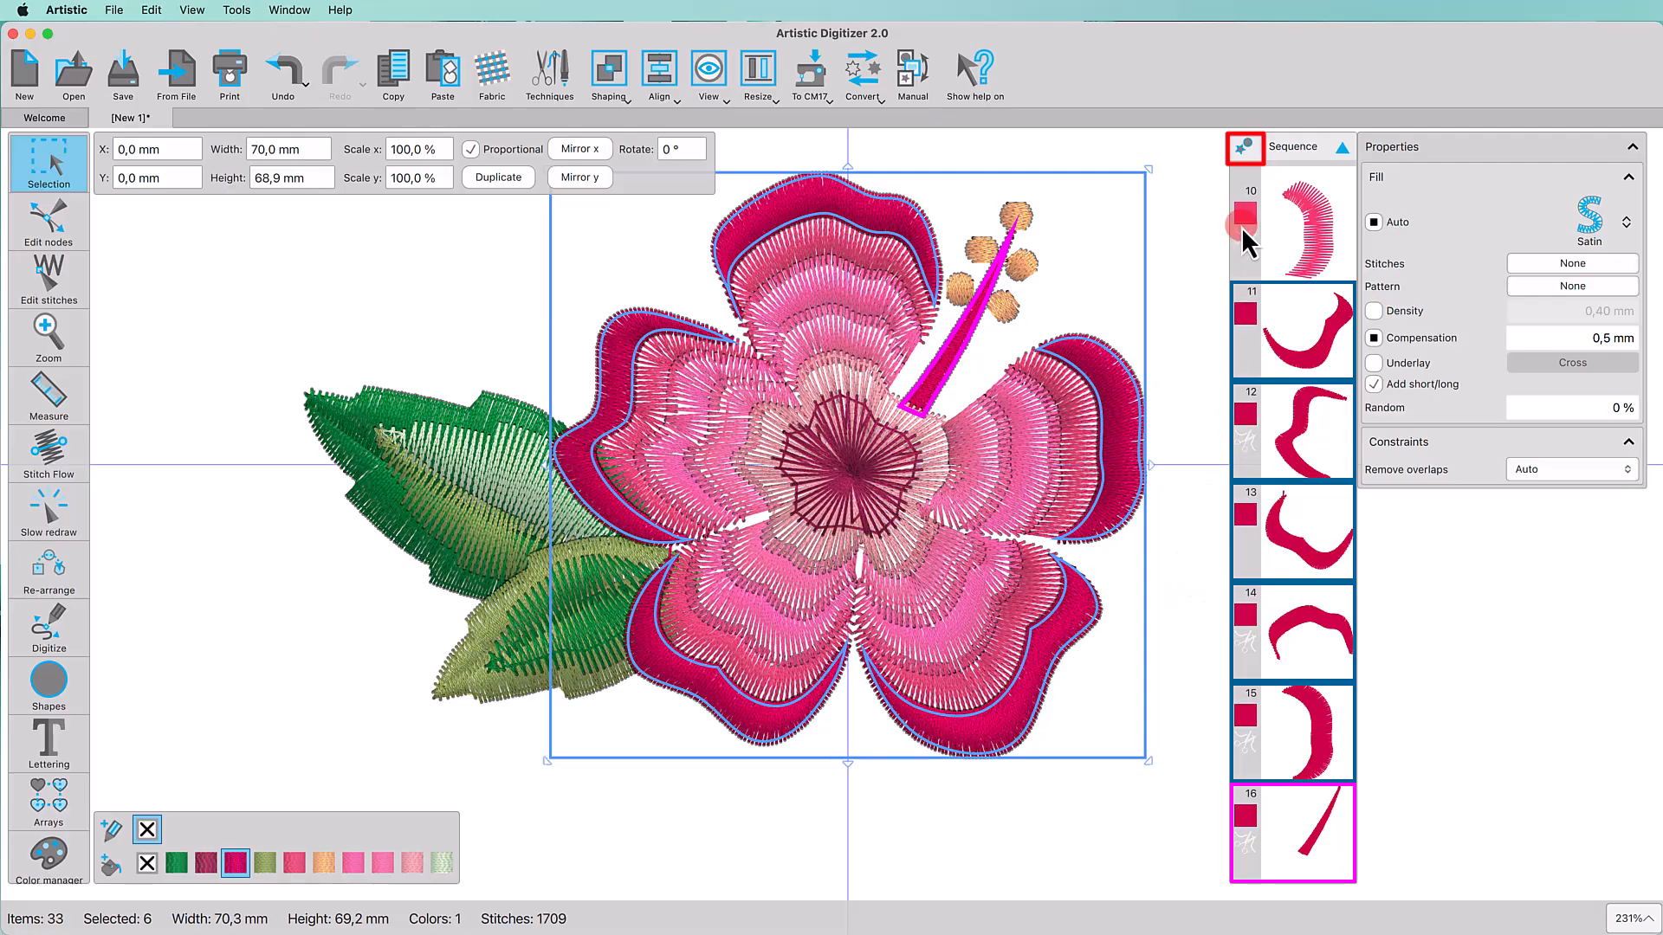
# Step: Group the sequence display by color and join all inner petal objects in pink #ff7ba5 together
pyautogui.click(1246, 147)
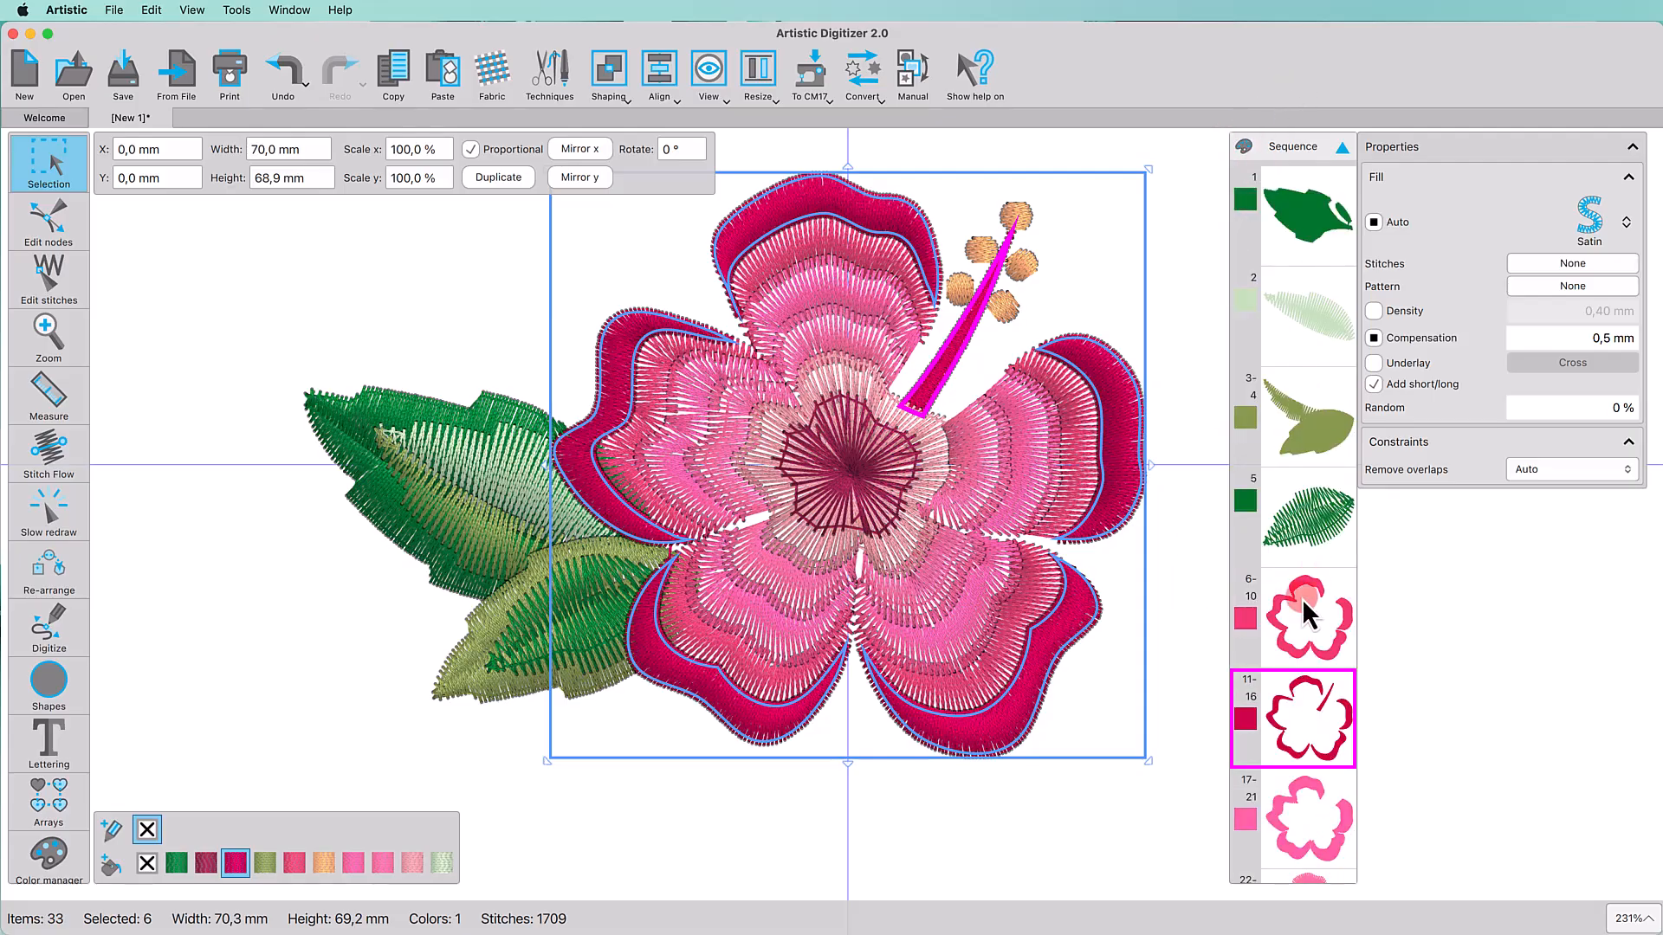
pyautogui.scroll(-5, 1302, 599)
pyautogui.scroll(-5, 1302, 599)
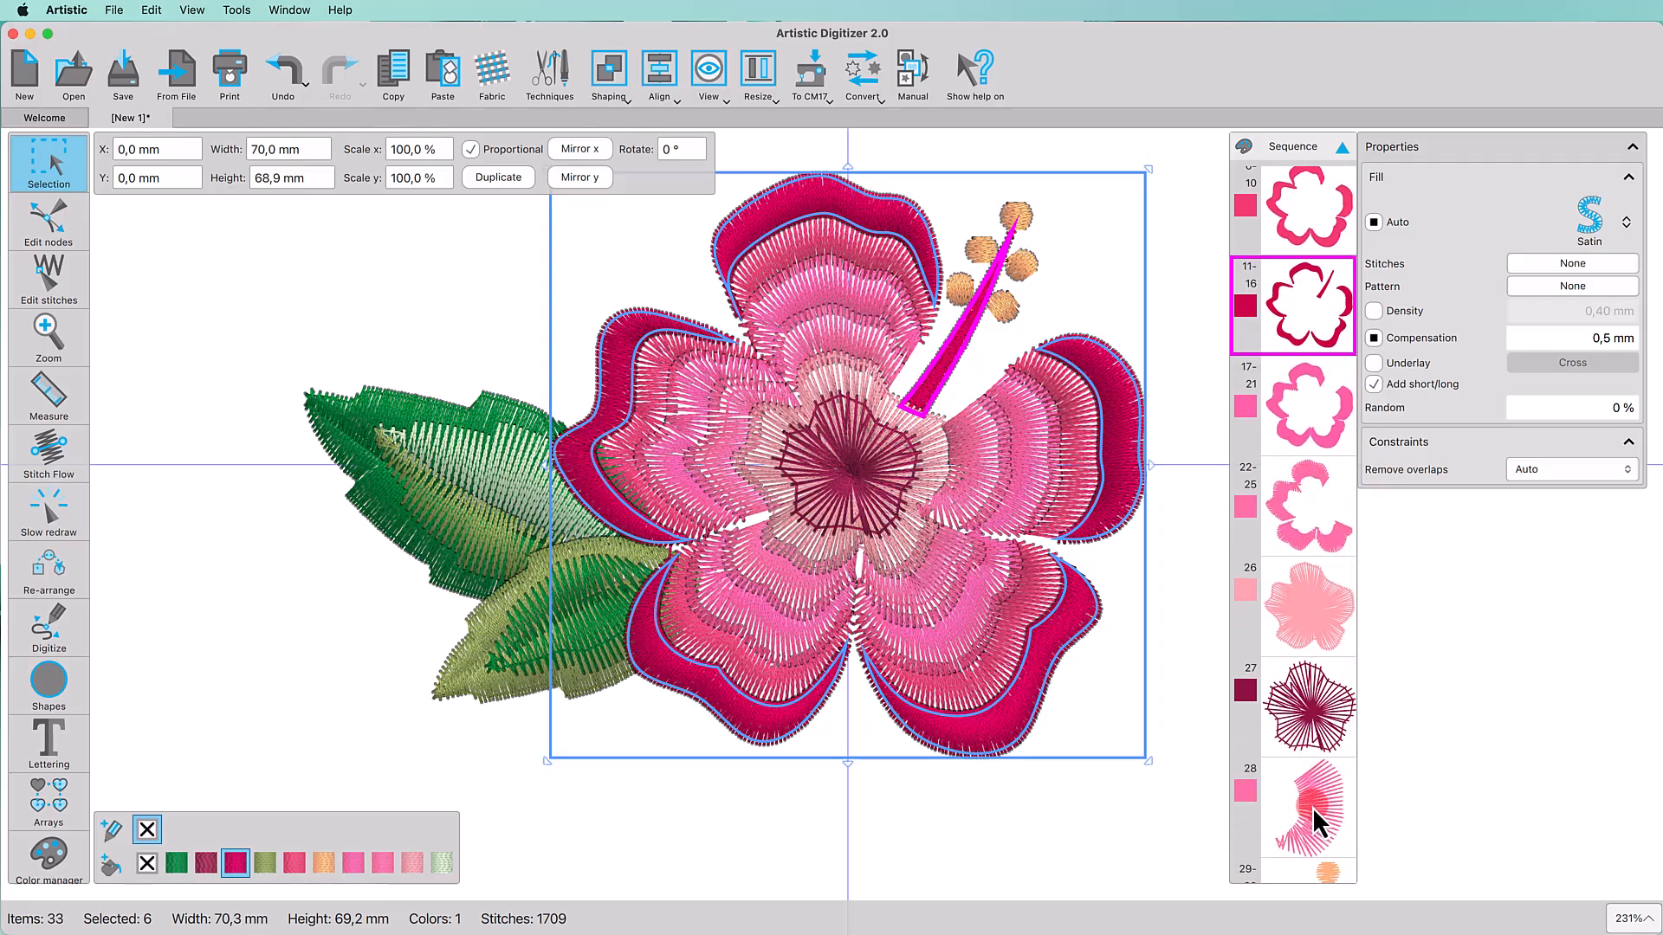
pyautogui.click(1312, 807)
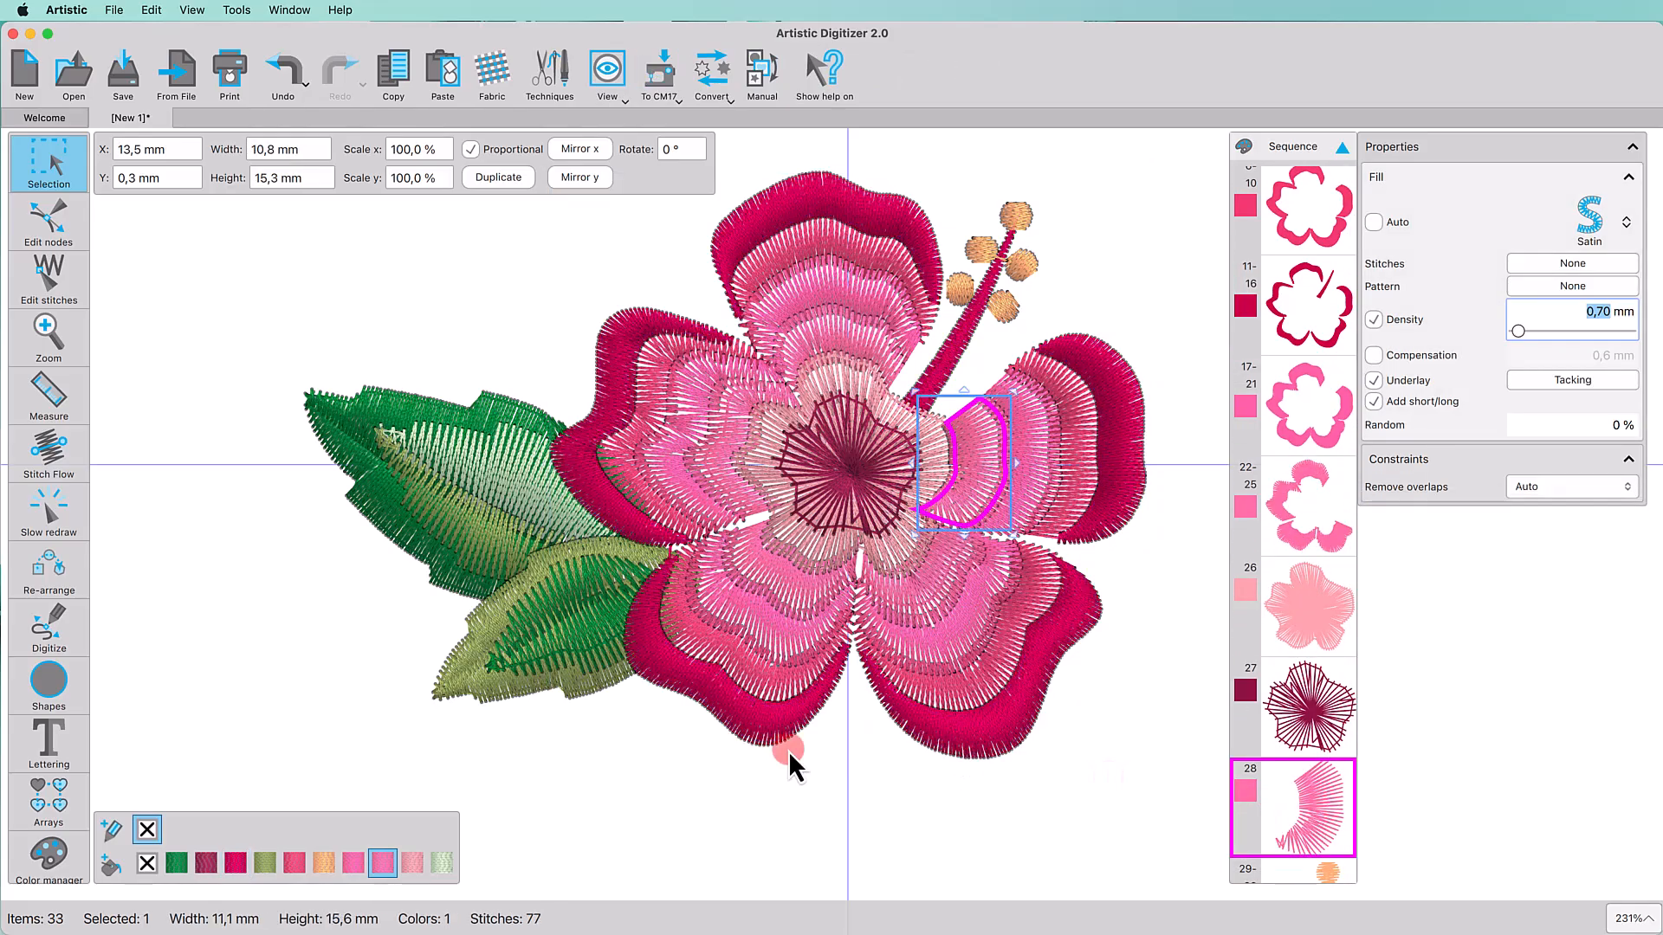
pyautogui.rightClick(386, 865)
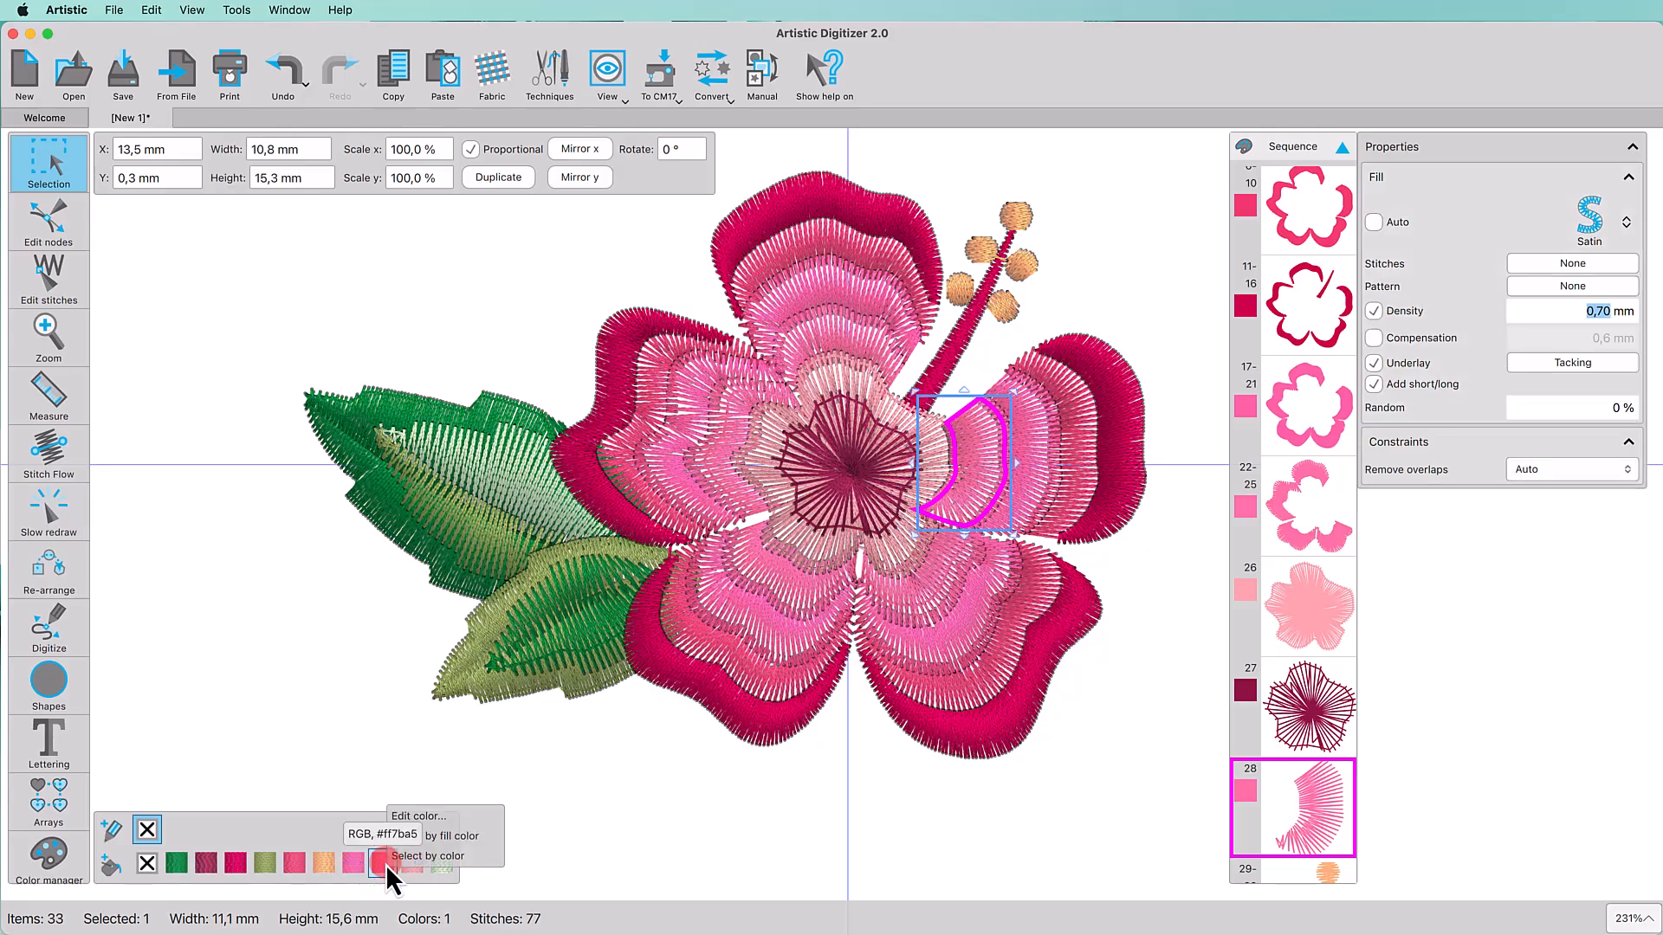
pyautogui.click(438, 837)
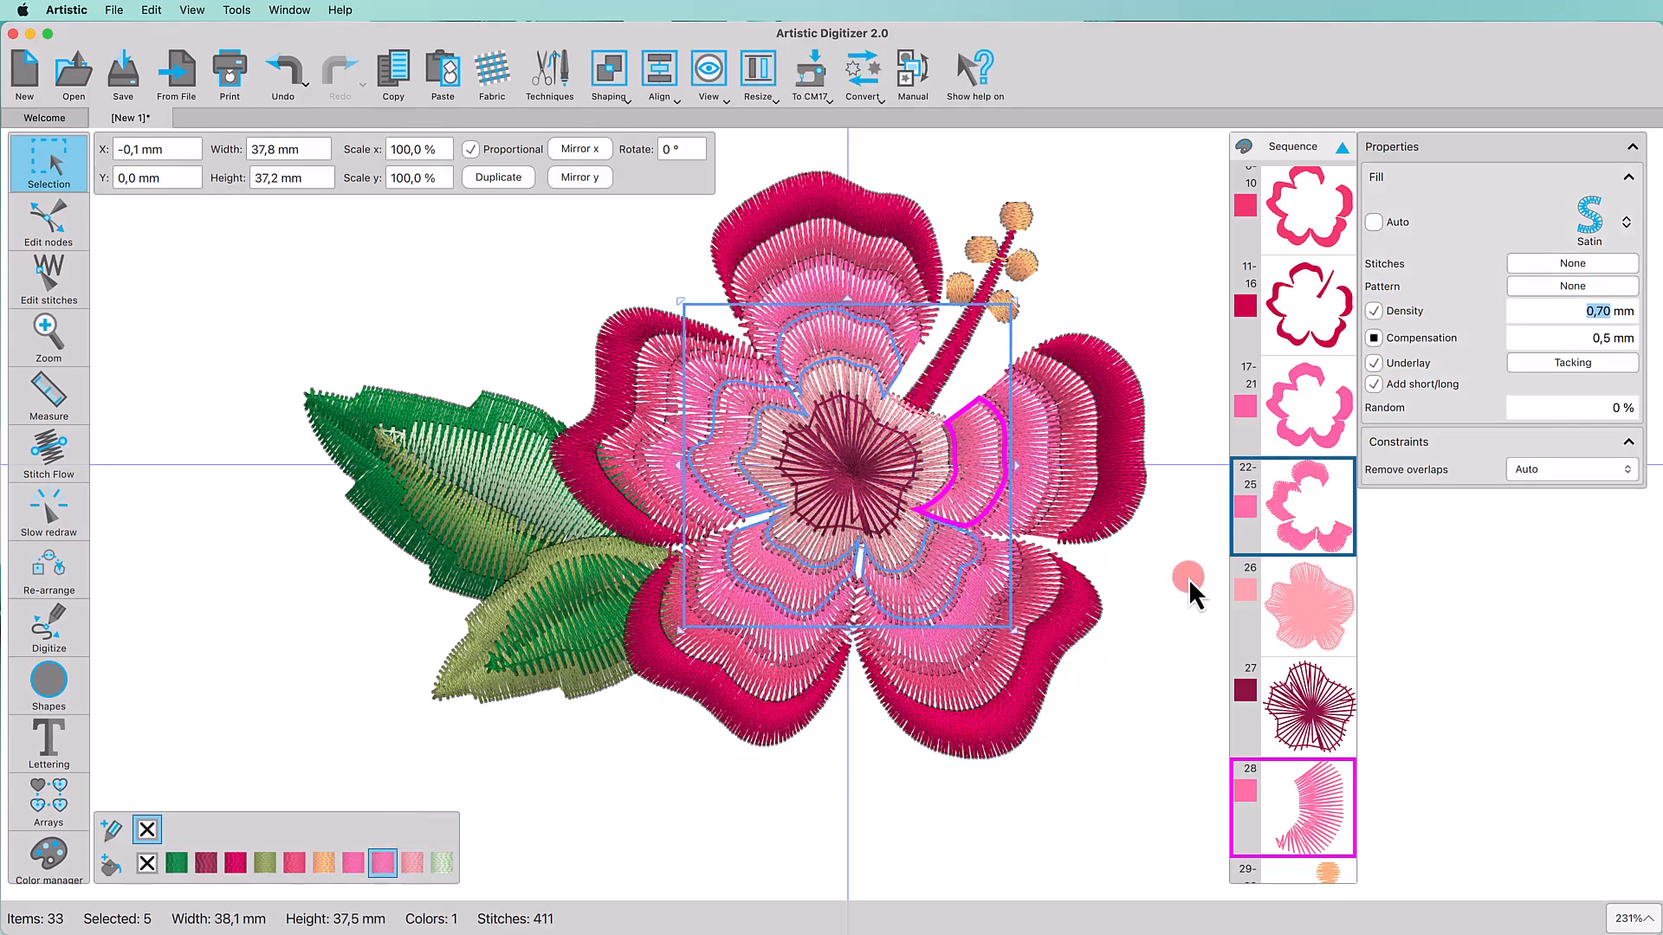
pyautogui.rightClick(1317, 499)
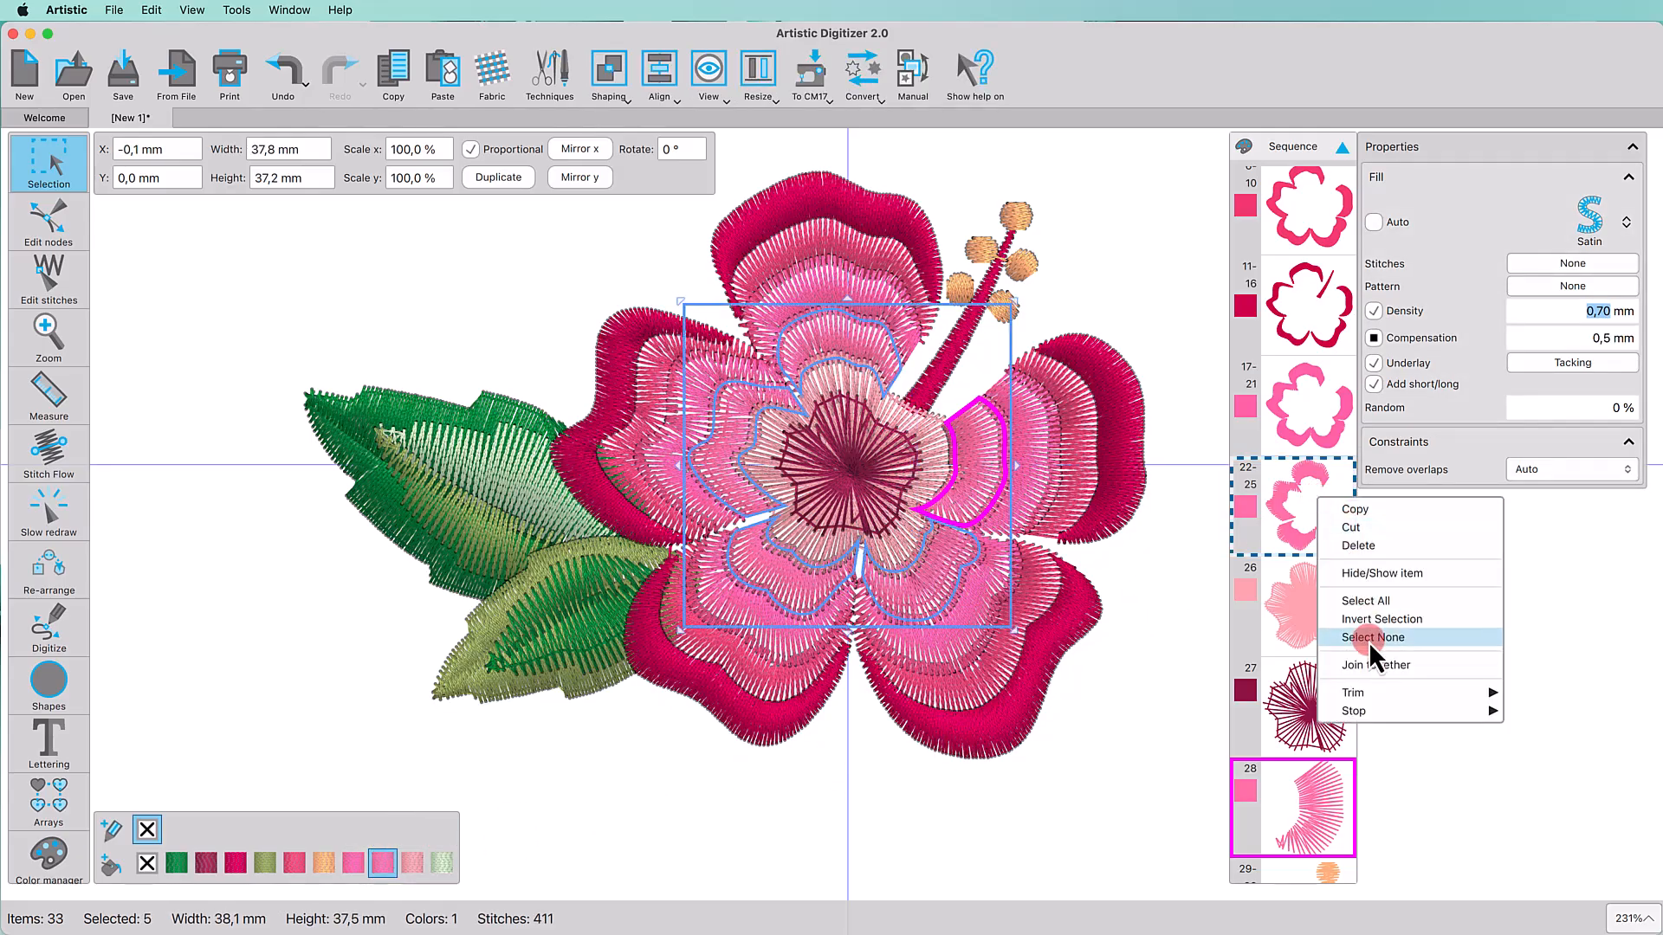
pyautogui.click(1365, 666)
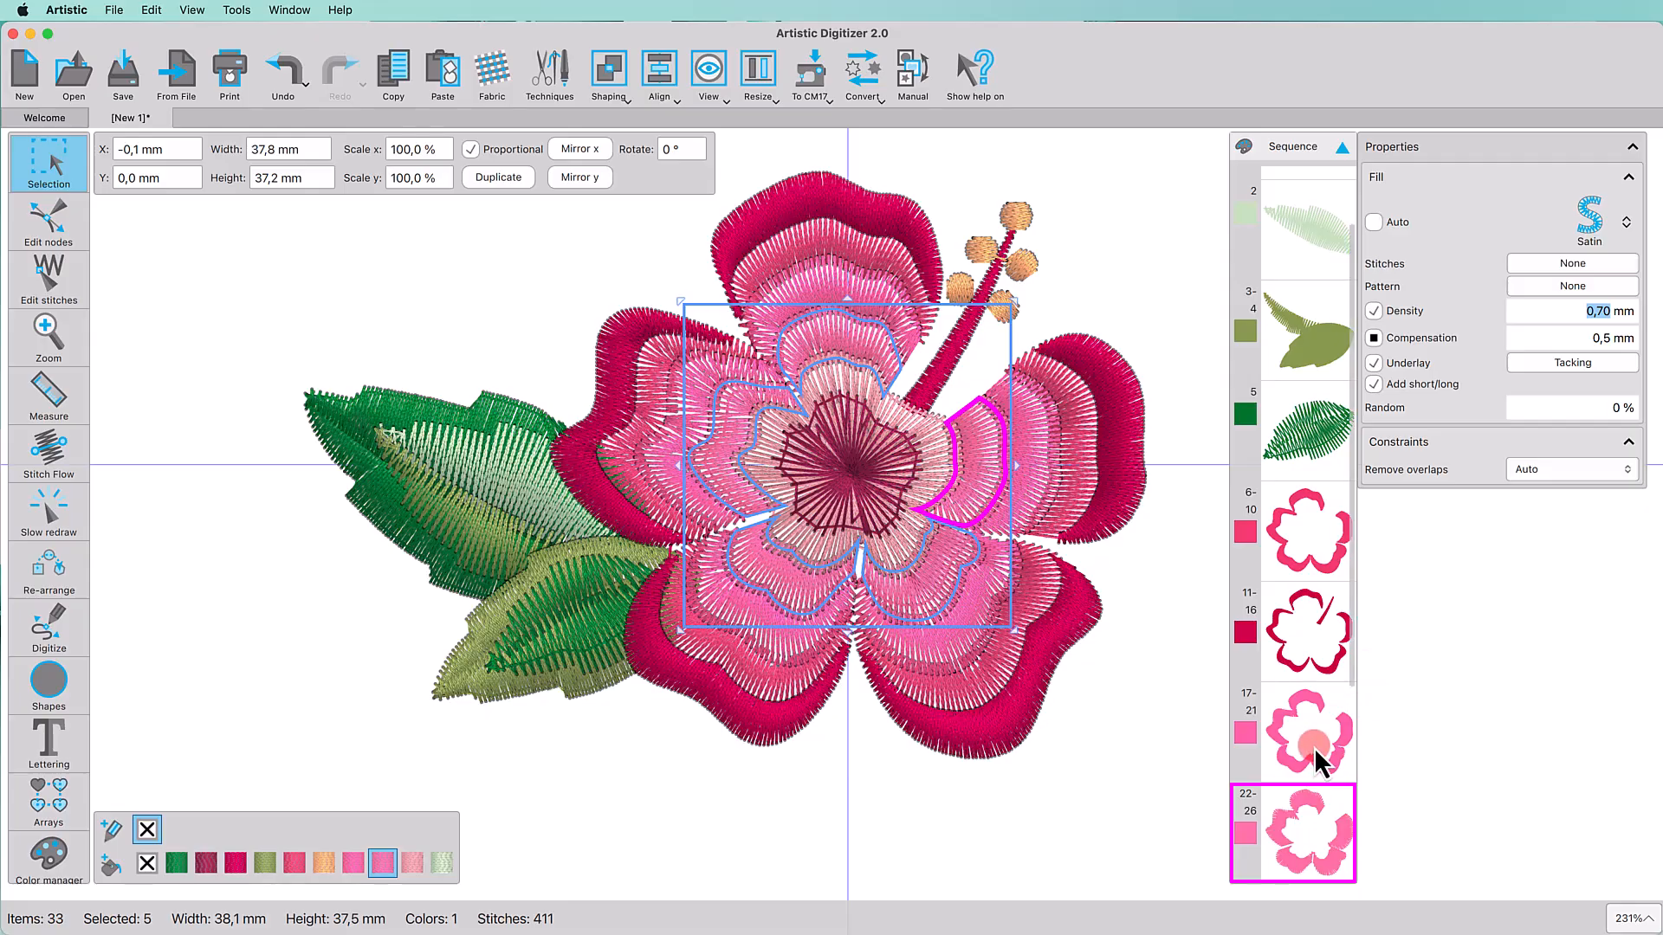
# Step: Move the crimson group ahead of the rose-pink petal group in the sequence and check the color groups that follow
pyautogui.scroll(-5, 1312, 746)
pyautogui.scroll(2, 1311, 746)
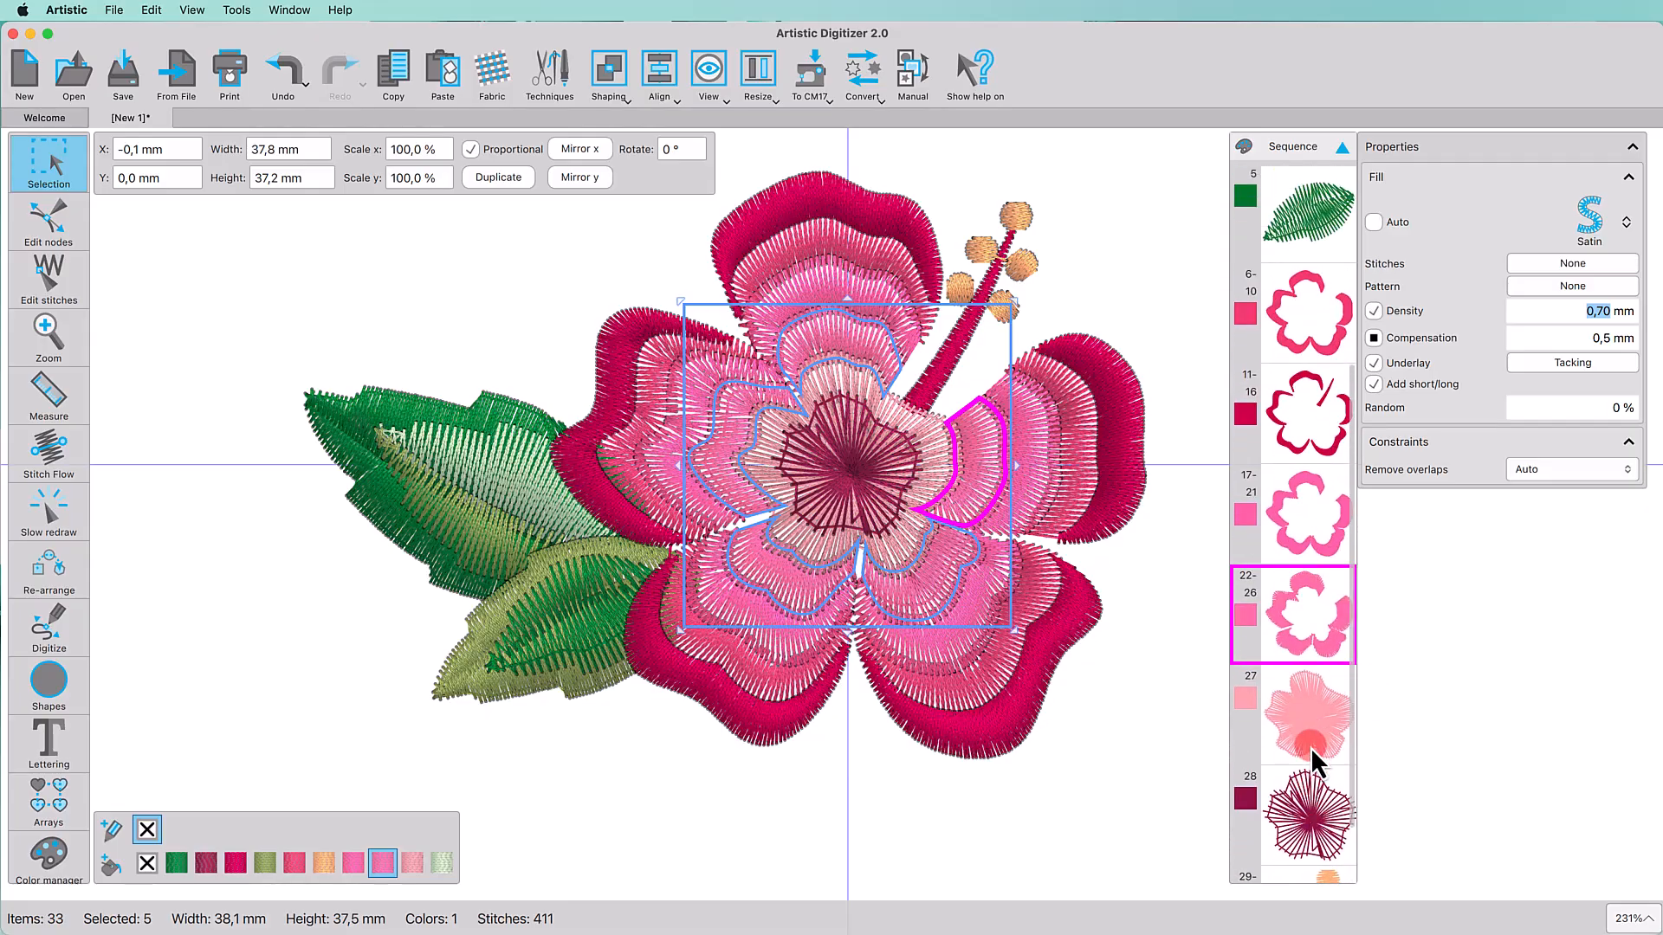
pyautogui.moveTo(1325, 415)
pyautogui.mouseDown()
pyautogui.moveTo(1324, 312)
pyautogui.moveTo(1308, 402)
pyautogui.mouseUp()
pyautogui.click(1296, 491)
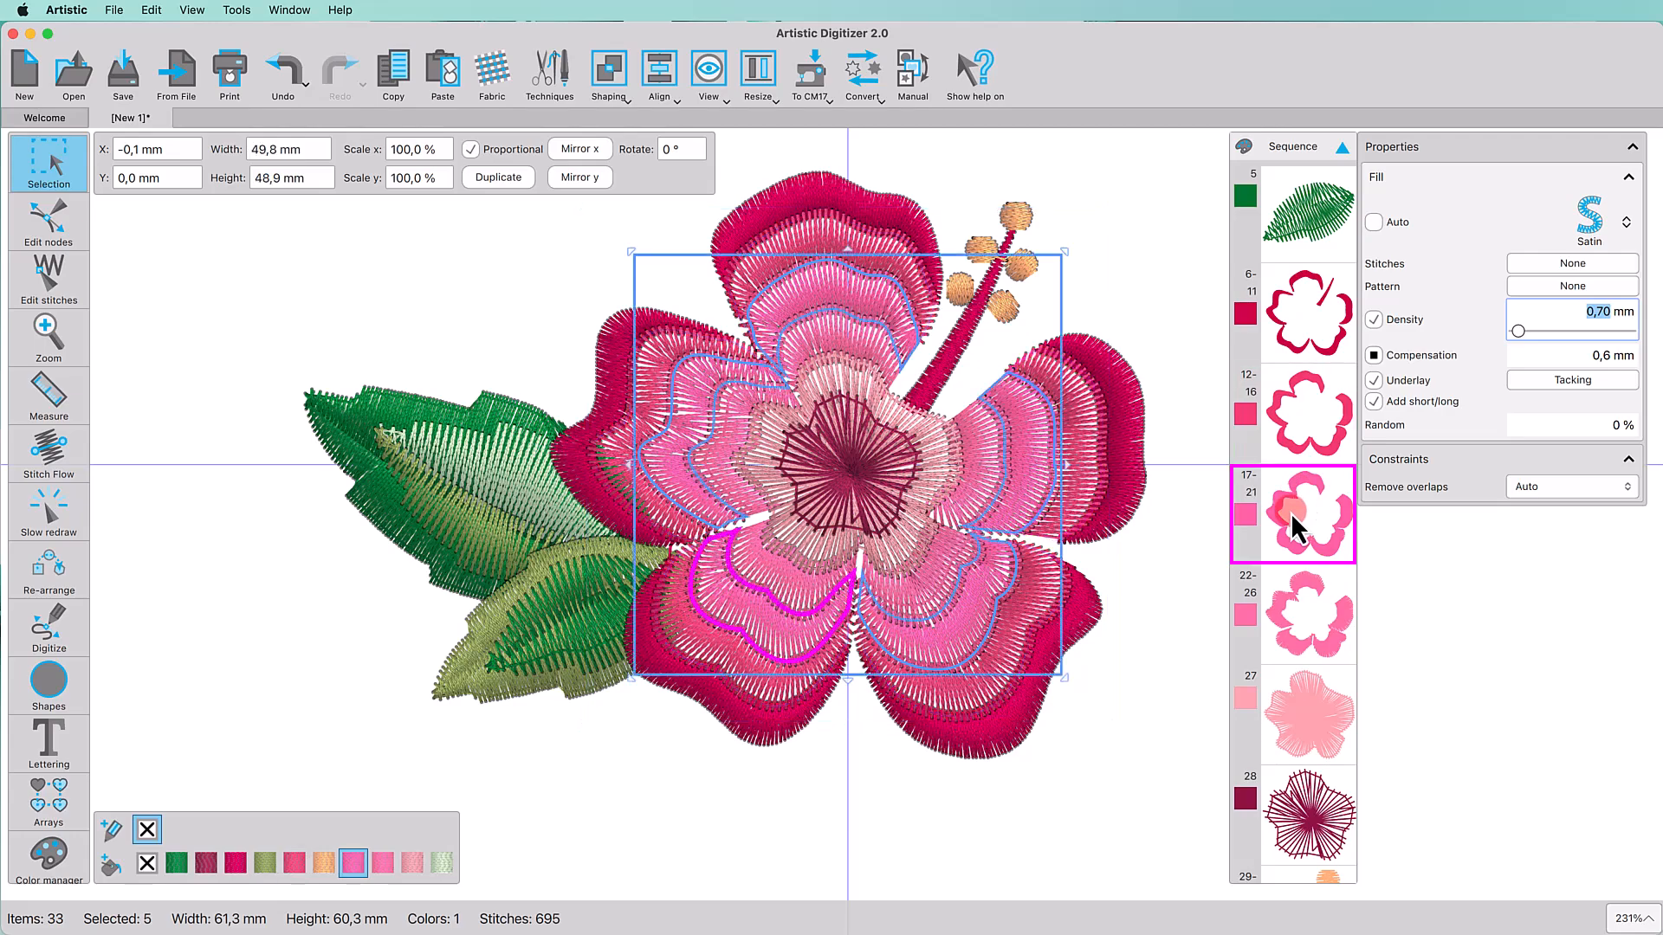
pyautogui.click(1270, 626)
pyautogui.click(1298, 700)
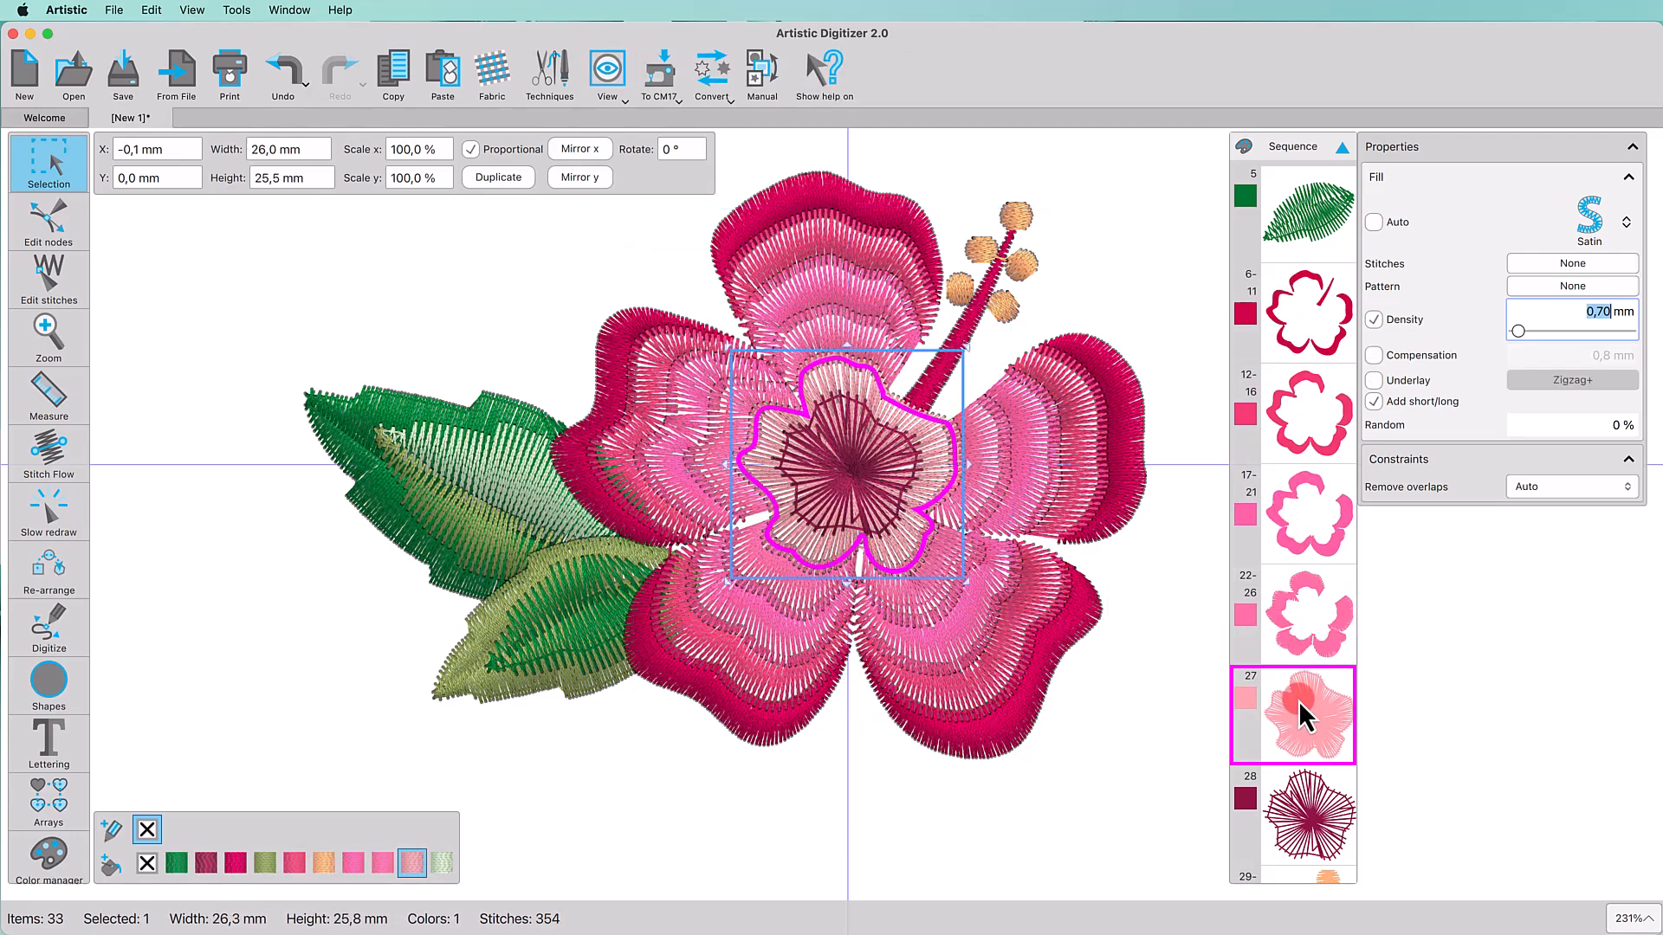
pyautogui.click(1299, 819)
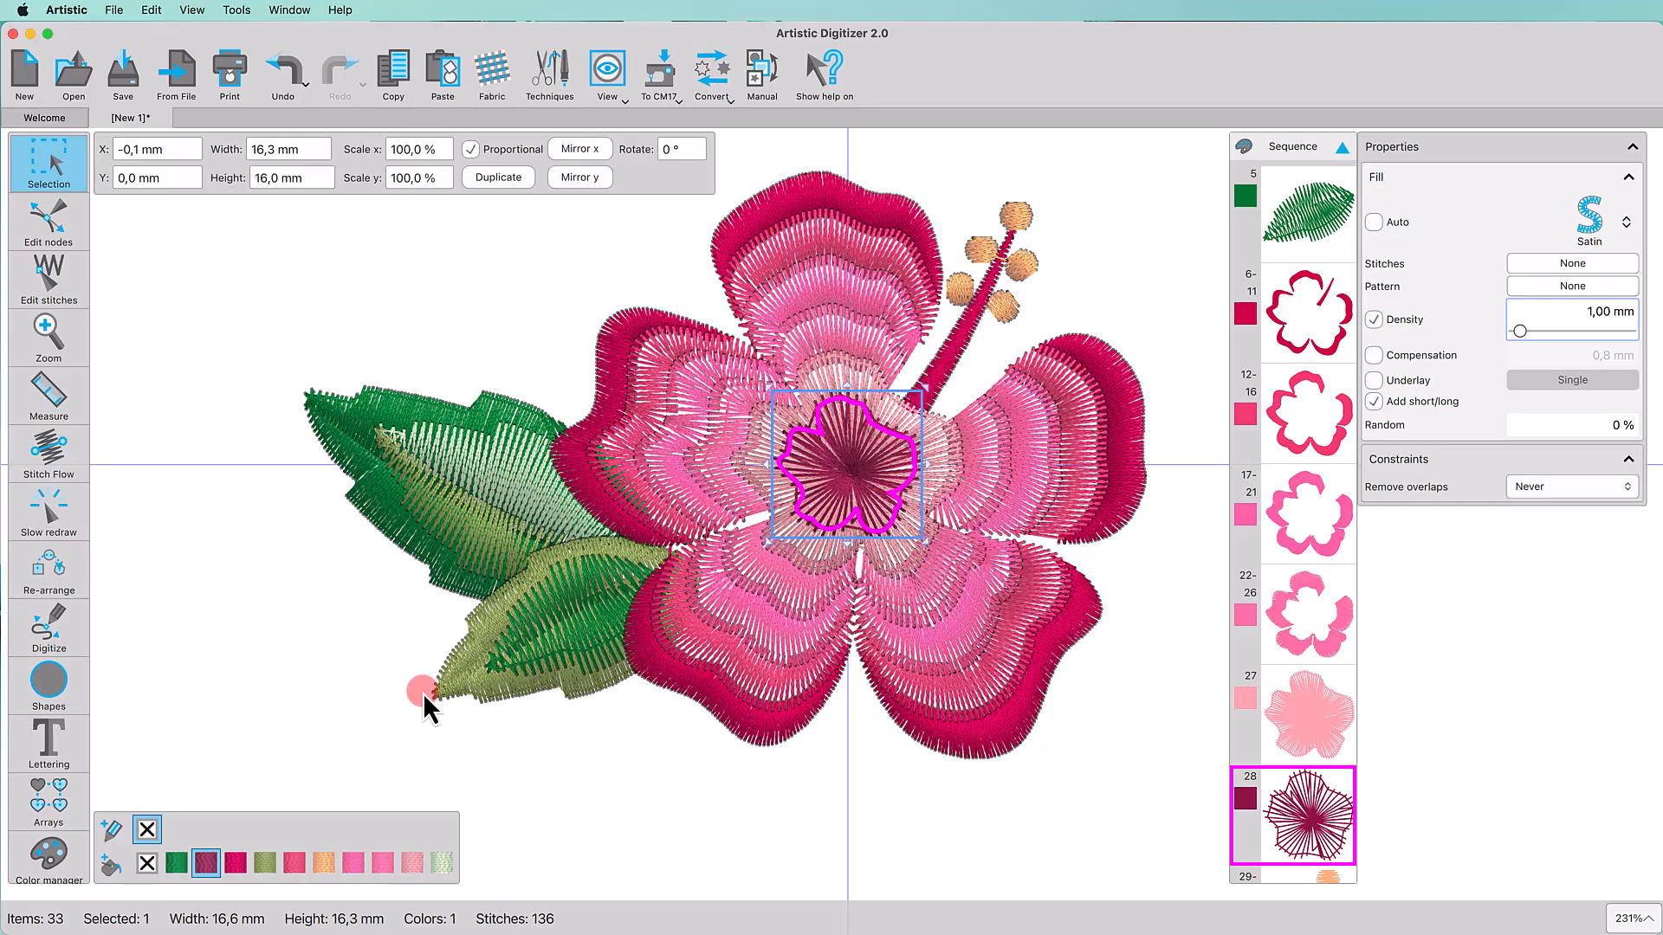
# Step: Simulate the design's stitch-out with Slow redraw and run through it from start to end
pyautogui.click(61, 524)
pyautogui.click(30, 858)
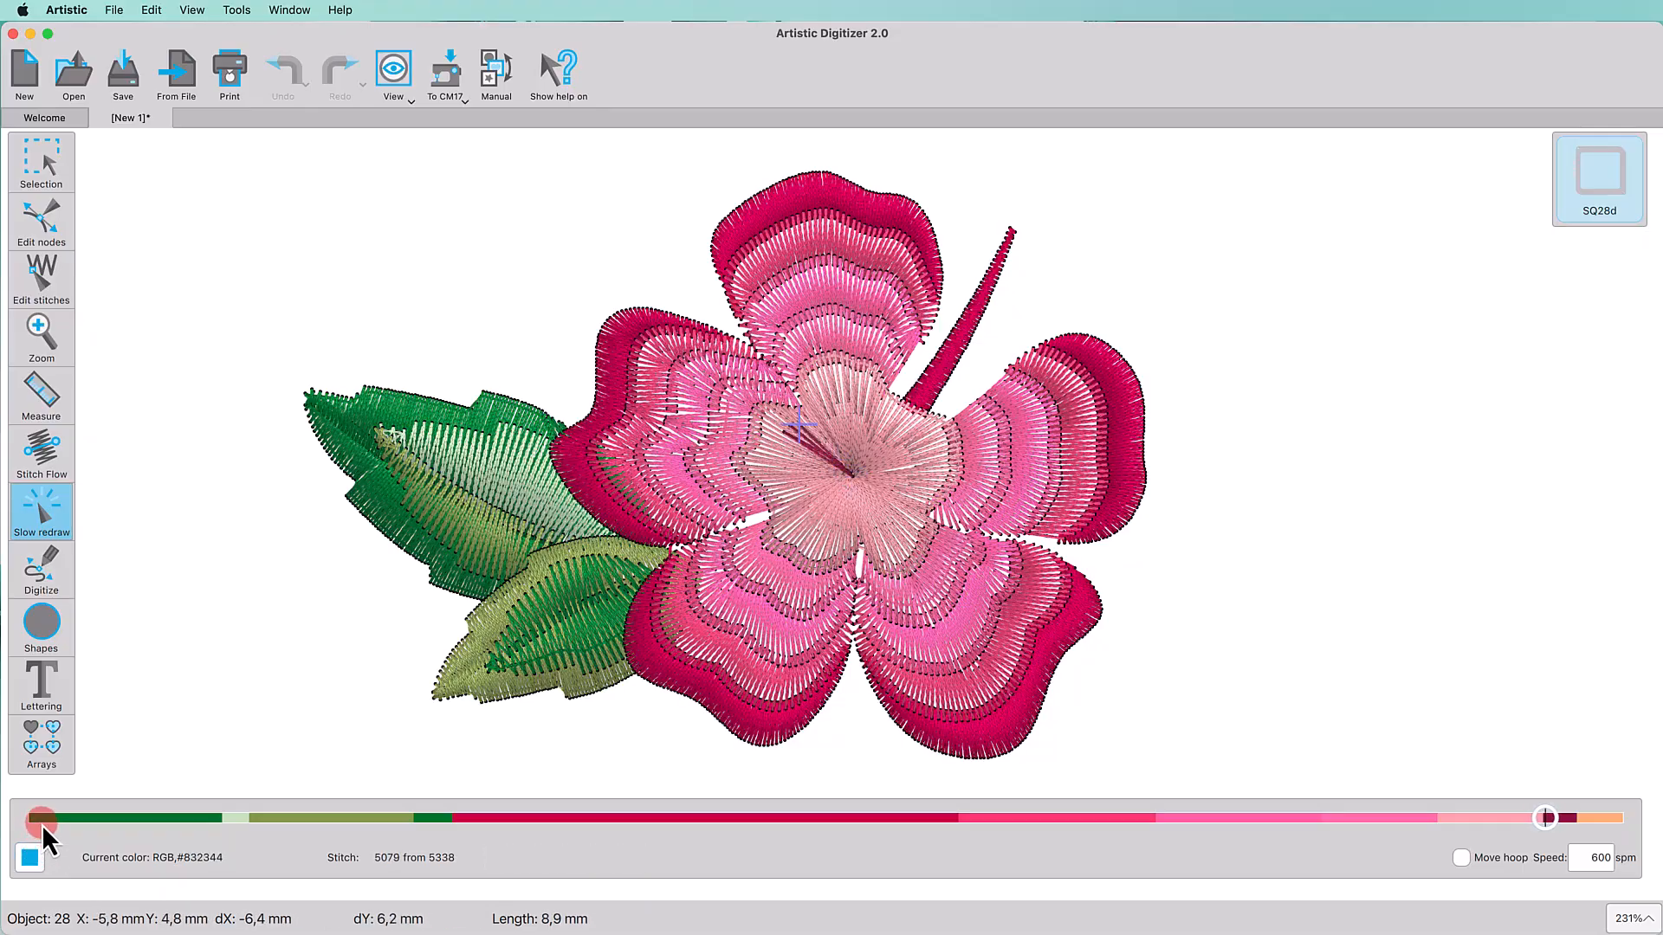
pyautogui.moveTo(37, 819); pyautogui.dragTo(1657, 830)
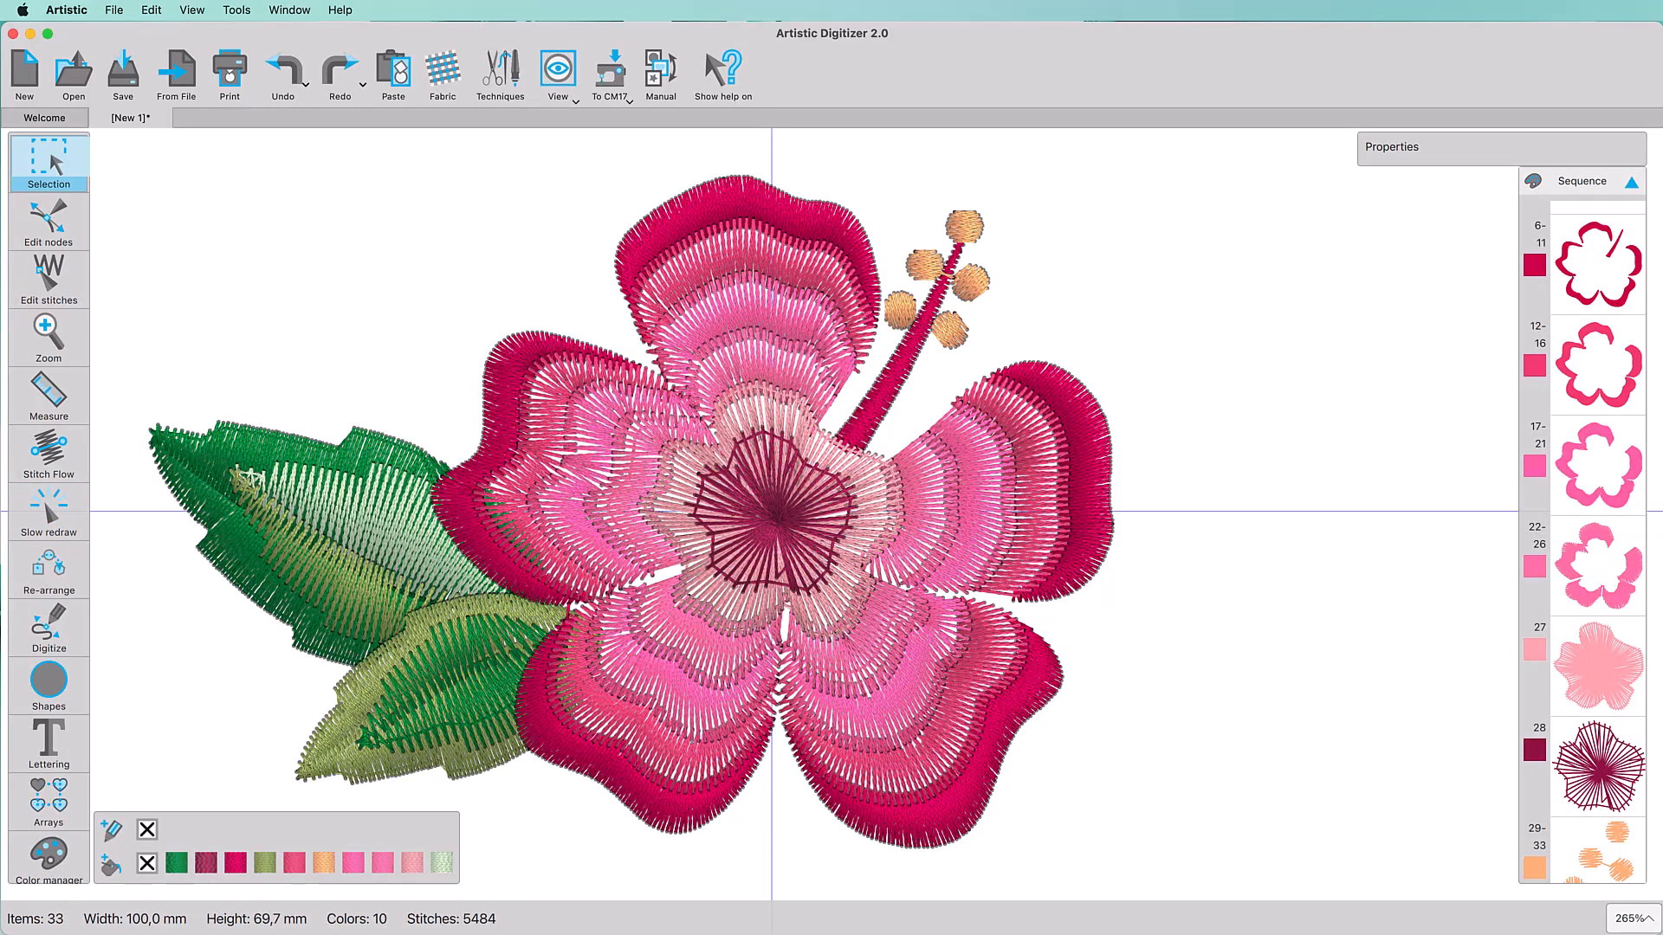
# Step: Set the crimson group's satin fill to 25% Random with the random side on Side B
pyautogui.click(697, 831)
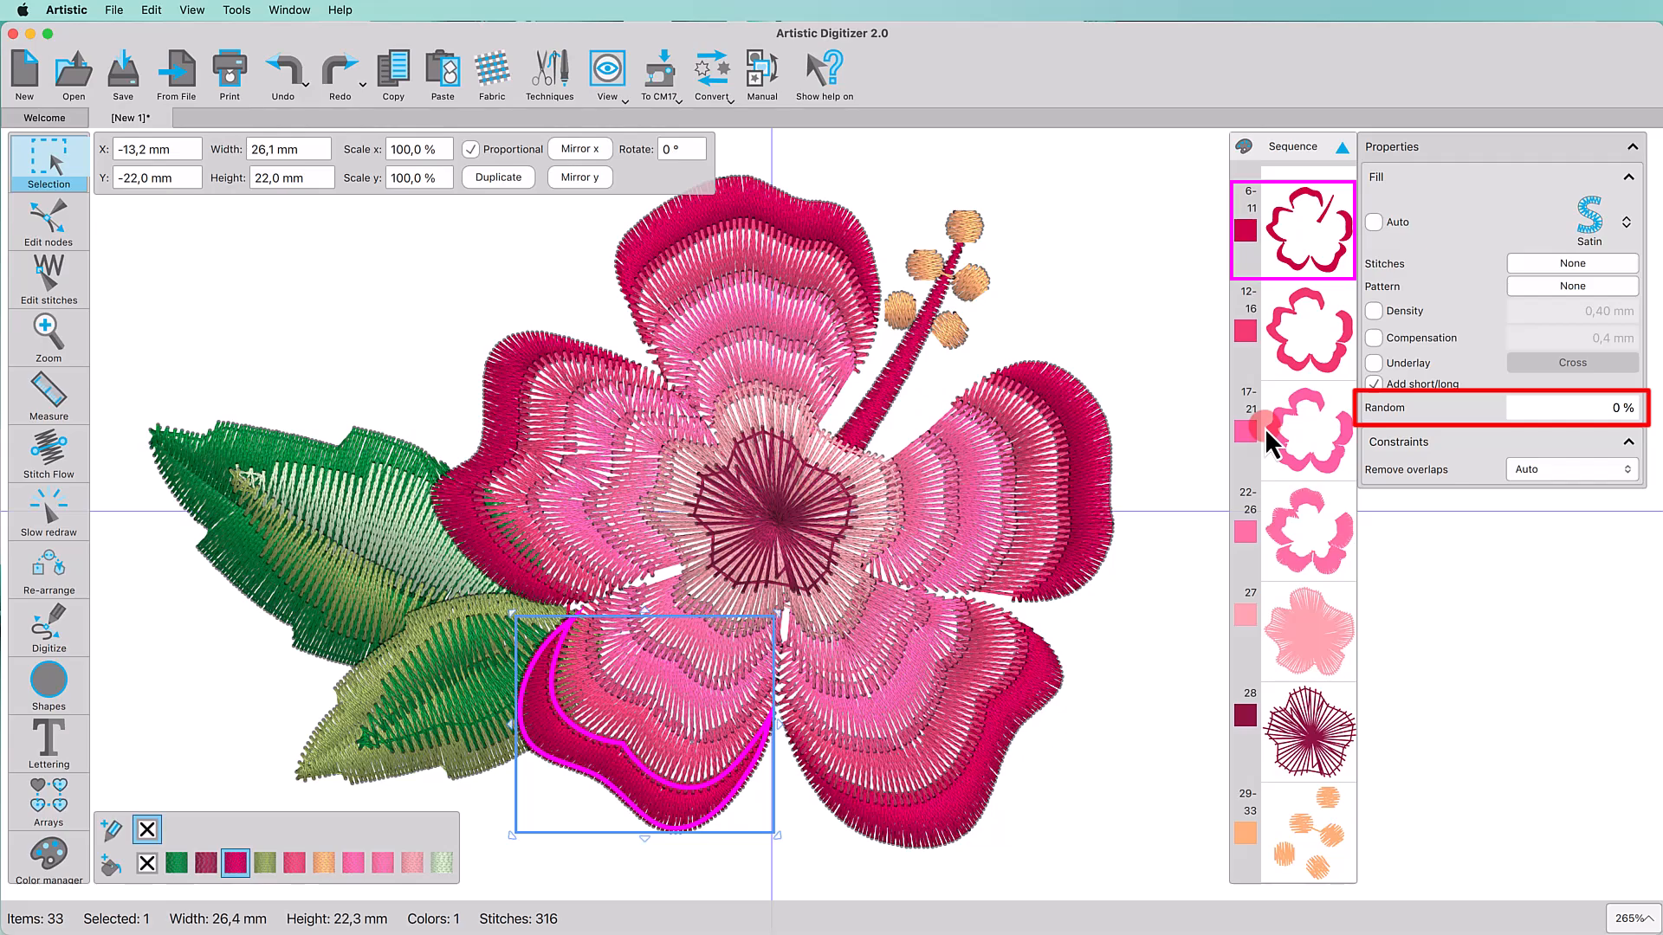
pyautogui.click(1316, 246)
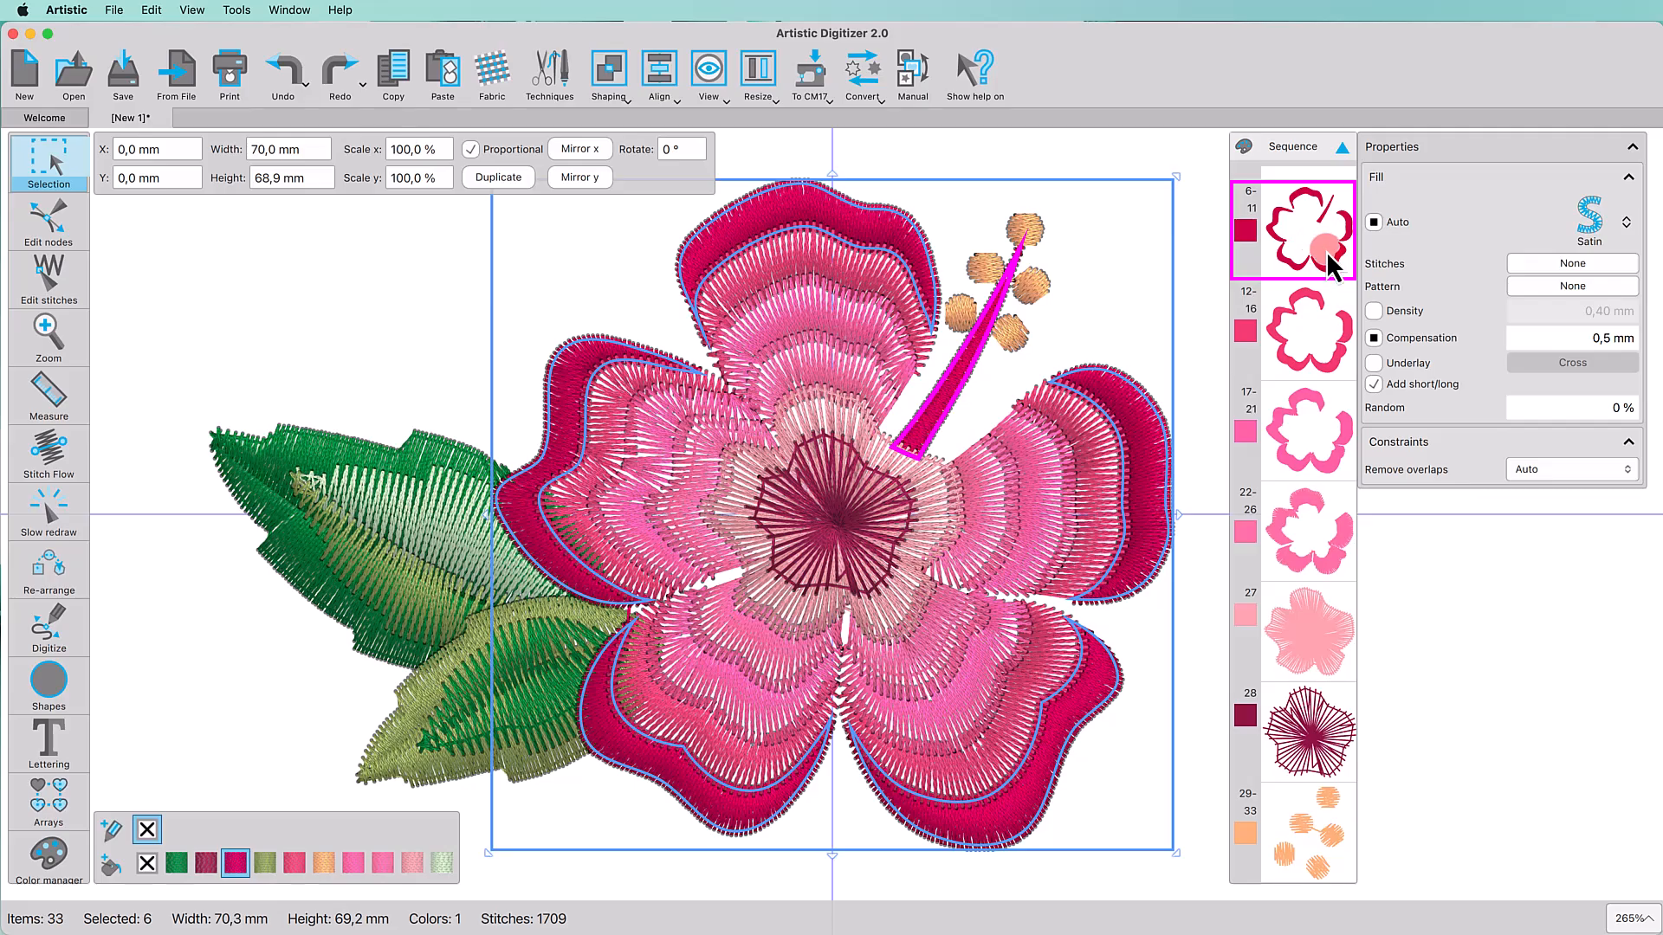
pyautogui.click(1550, 418)
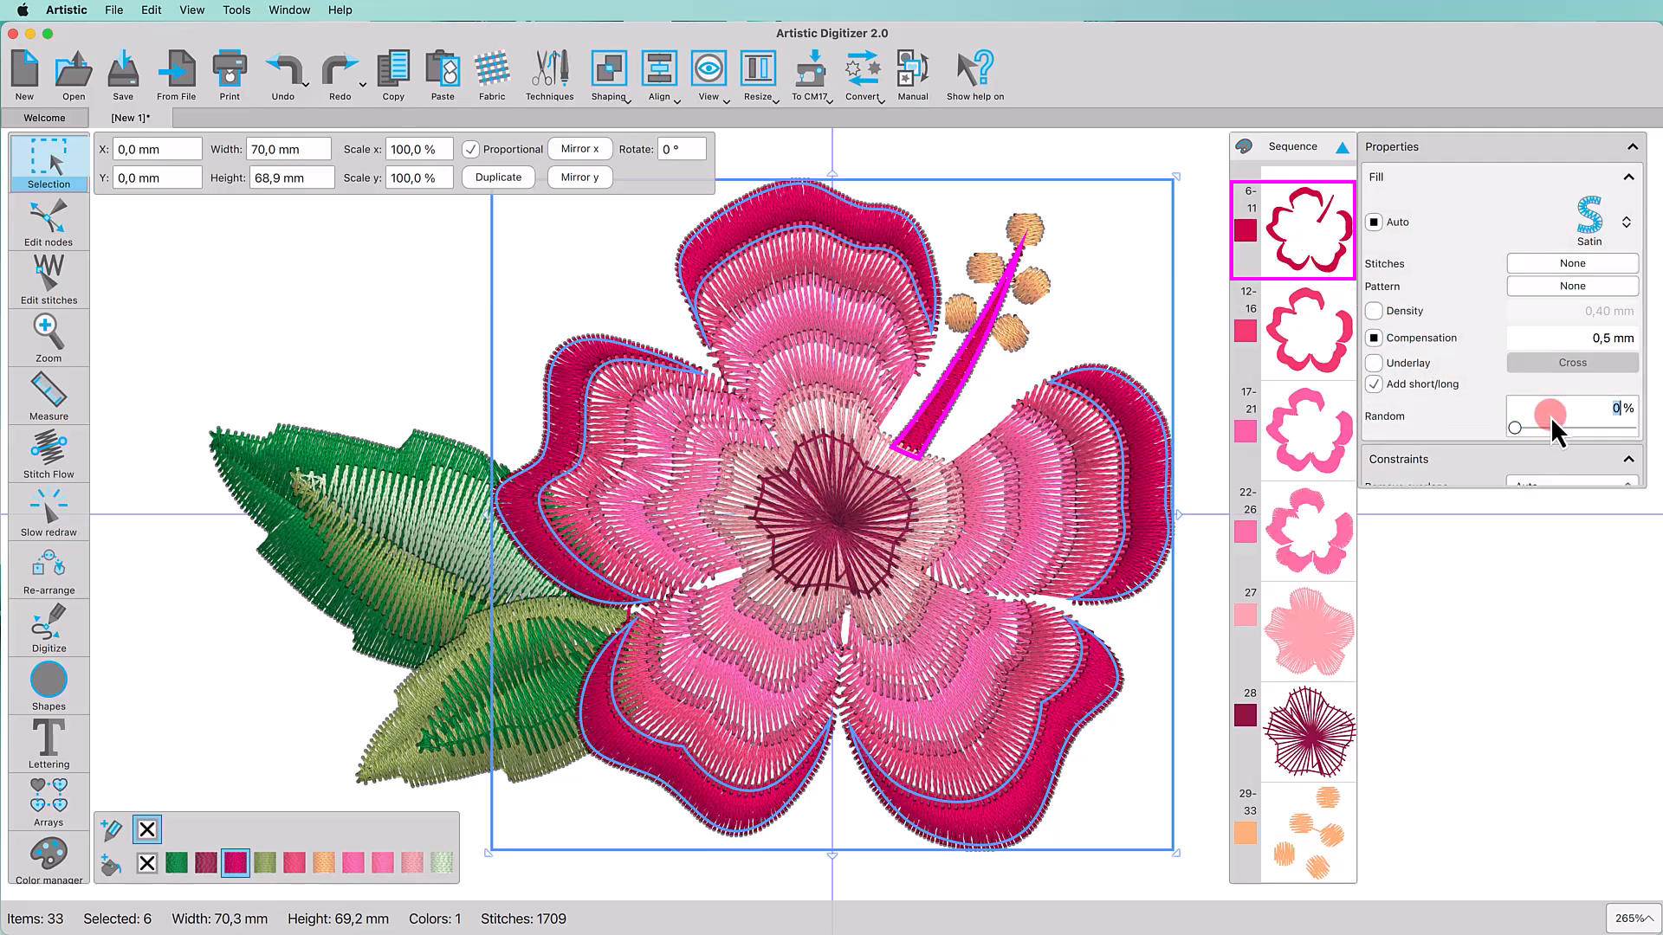
pyautogui.write('25')
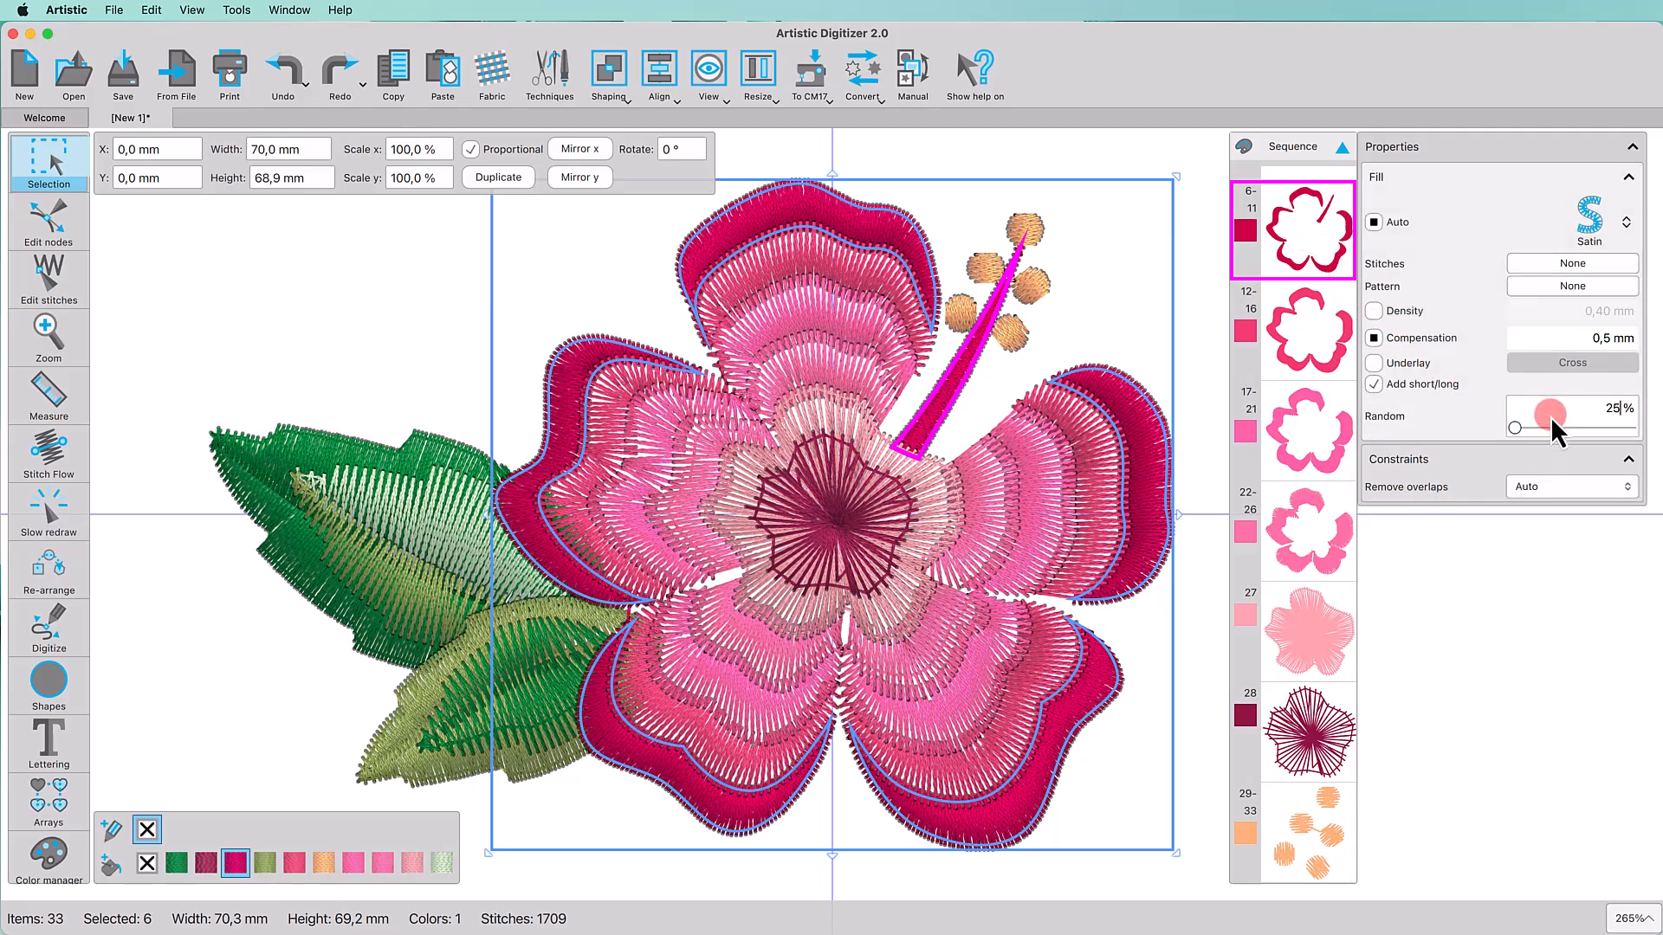
pyautogui.press('Return')
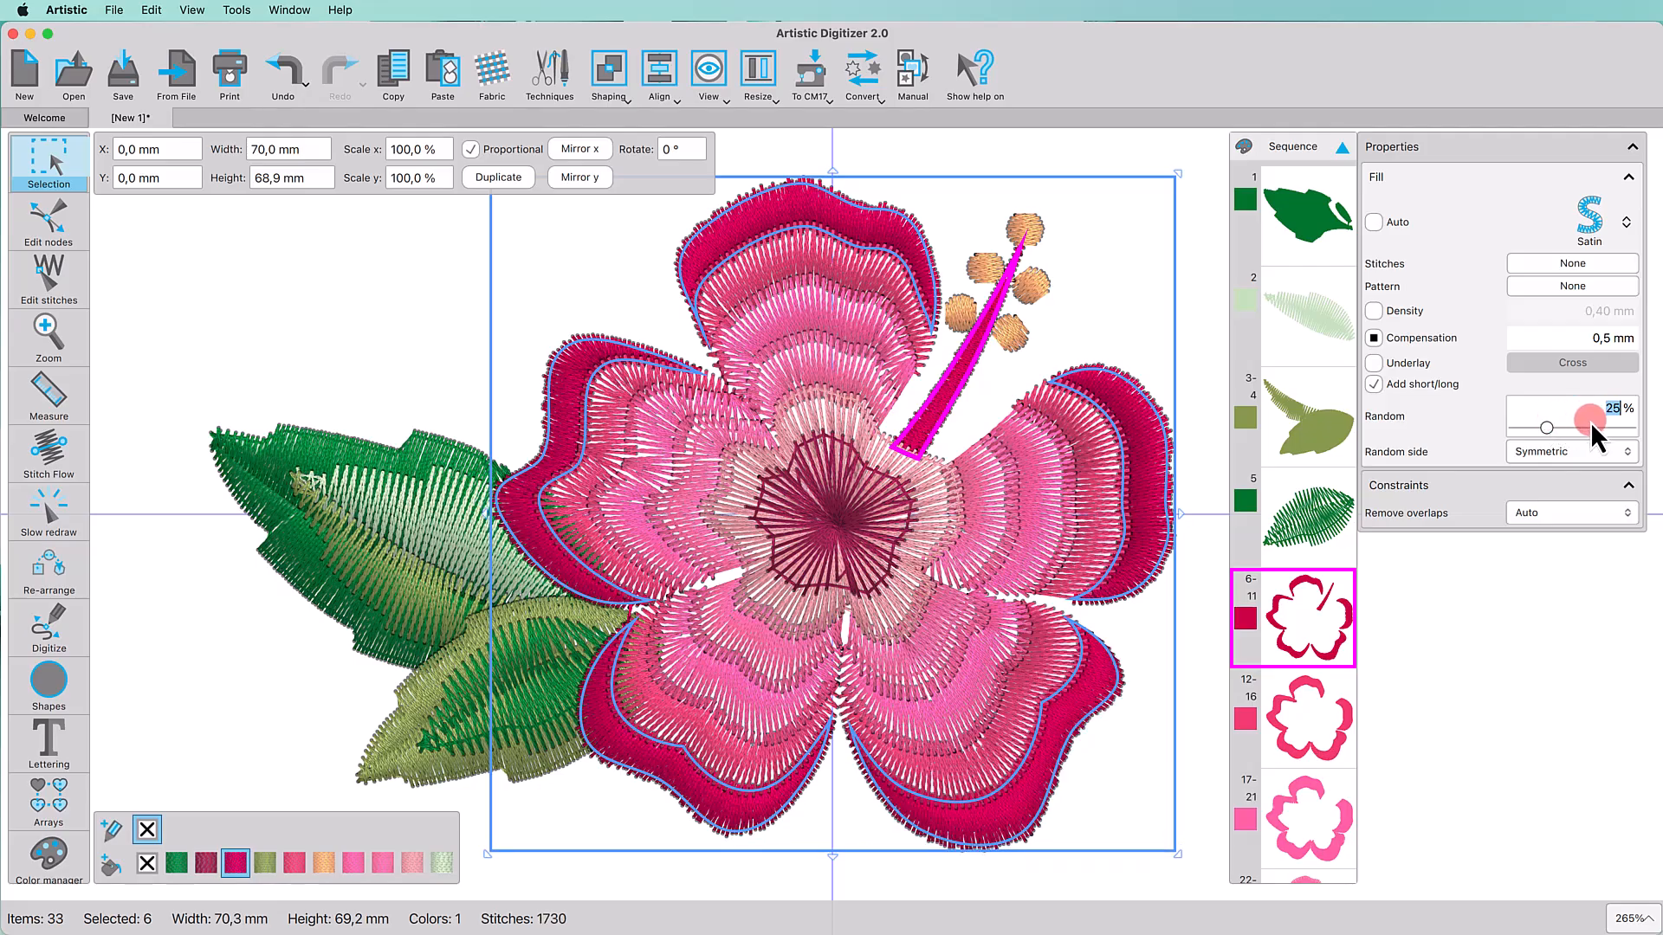
pyautogui.click(1599, 438)
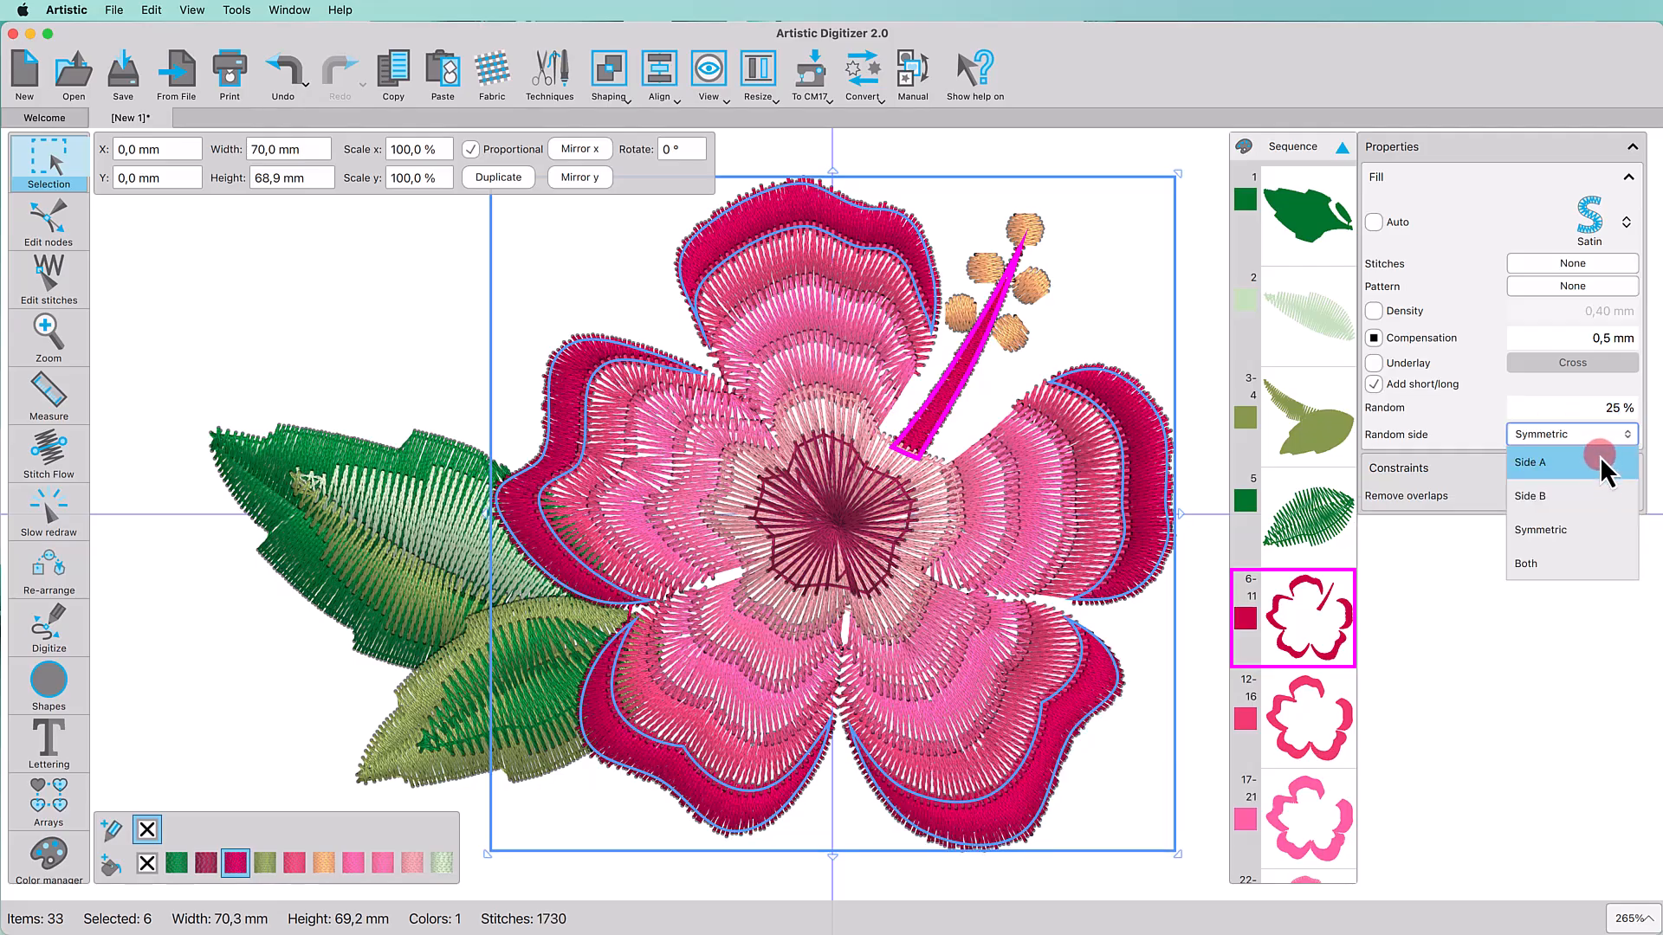
pyautogui.click(1588, 495)
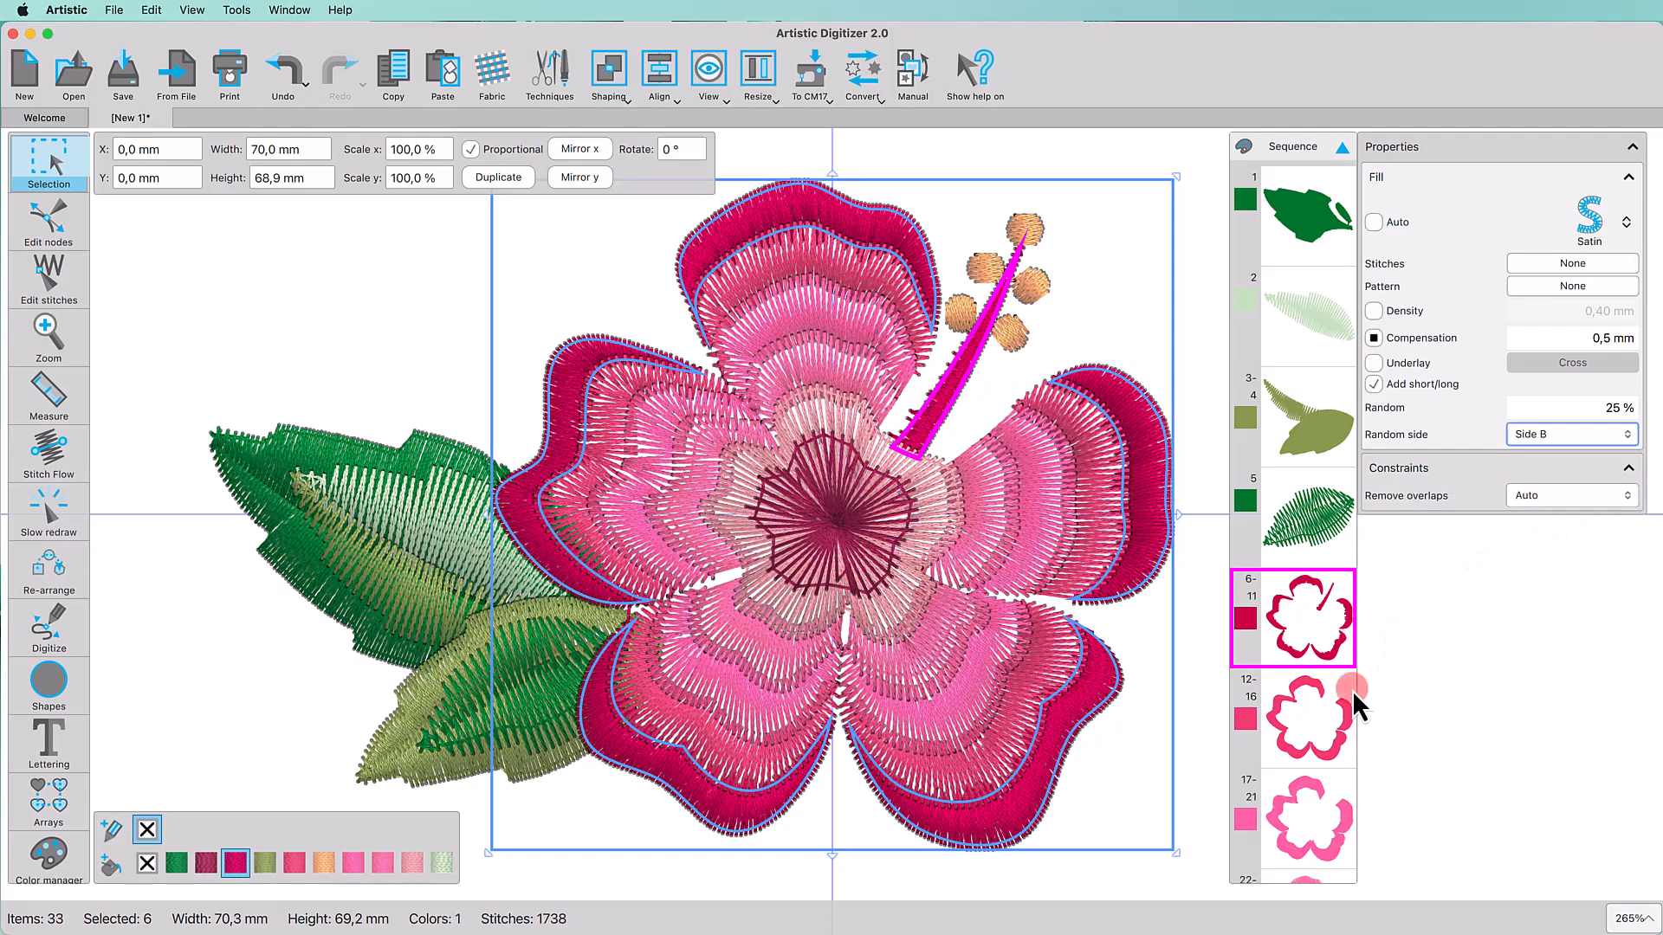
# Step: Set the three pink petal groups inside the crimson one to 70% Random with the random side Both
pyautogui.scroll(-3, 1308, 684)
pyautogui.click(1319, 566)
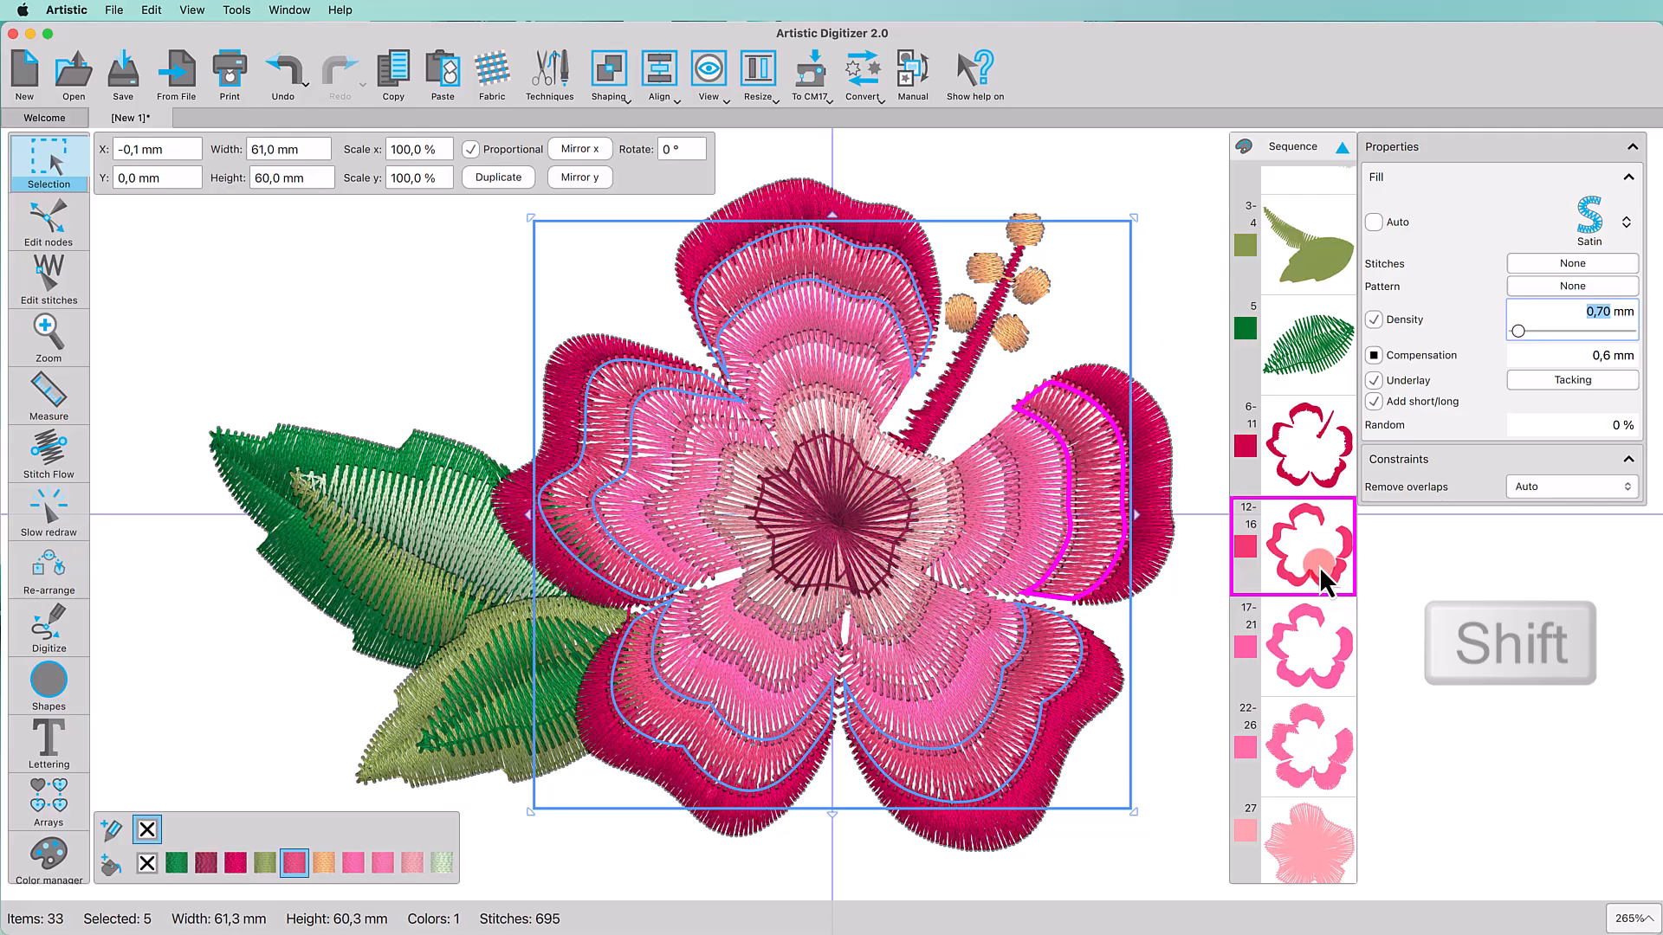
pyautogui.keyDown('shift'); pyautogui.click(1303, 642); pyautogui.keyUp('shift')
pyautogui.keyDown('shift'); pyautogui.click(1309, 740); pyautogui.keyUp('shift')
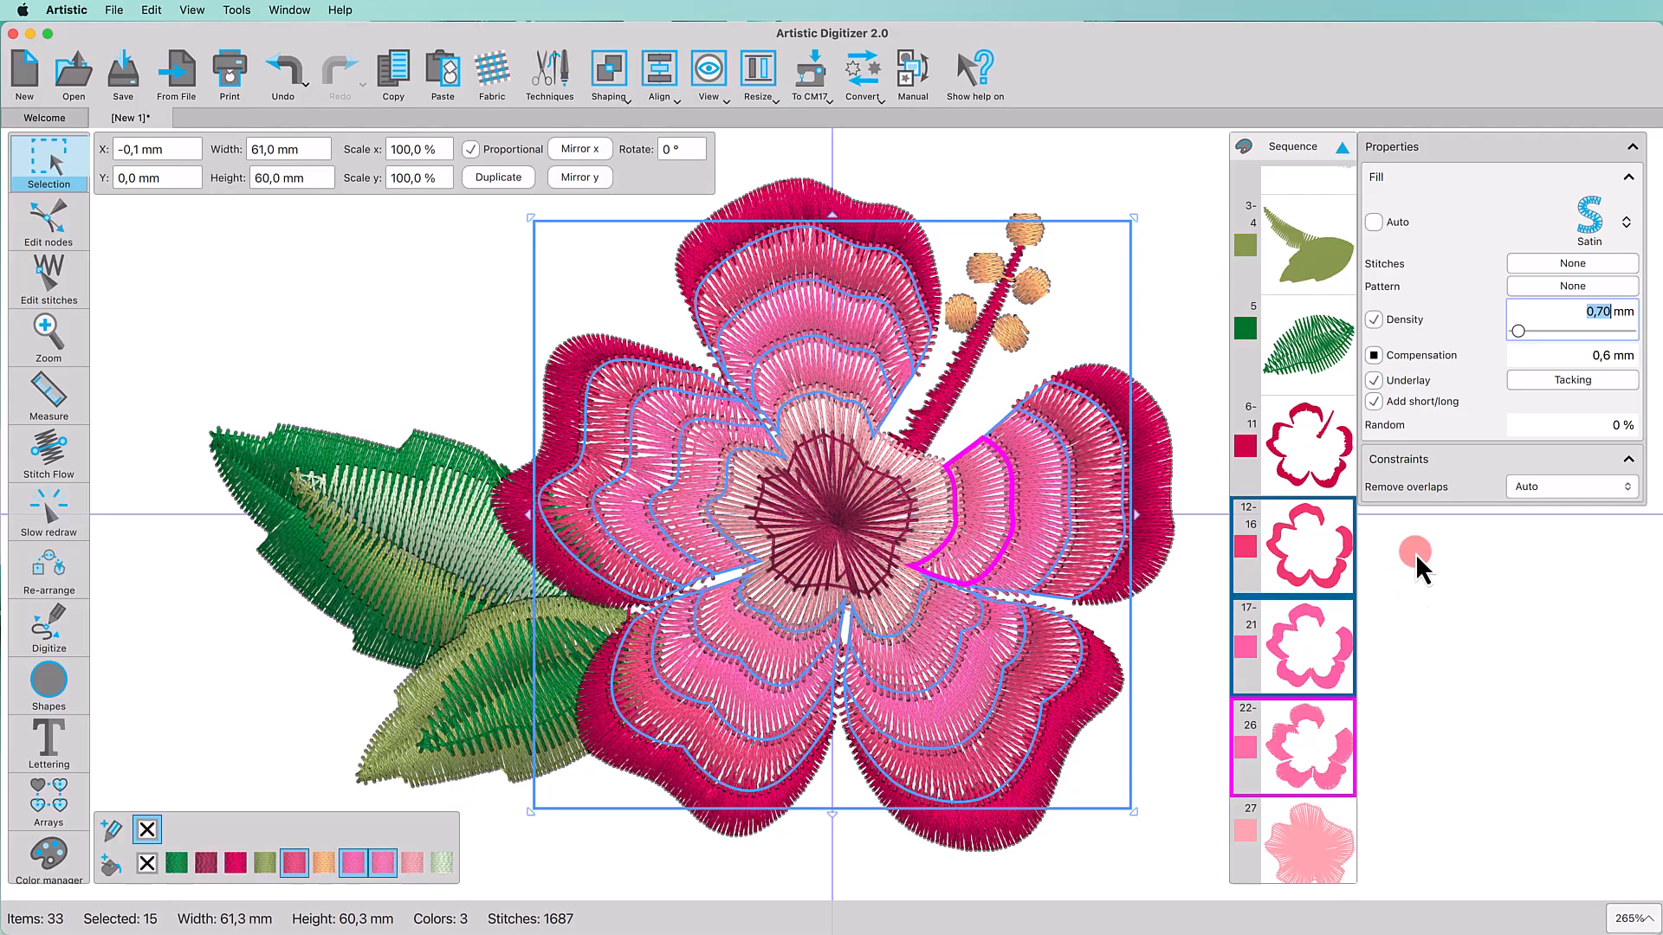
pyautogui.click(1540, 429)
pyautogui.write('70')
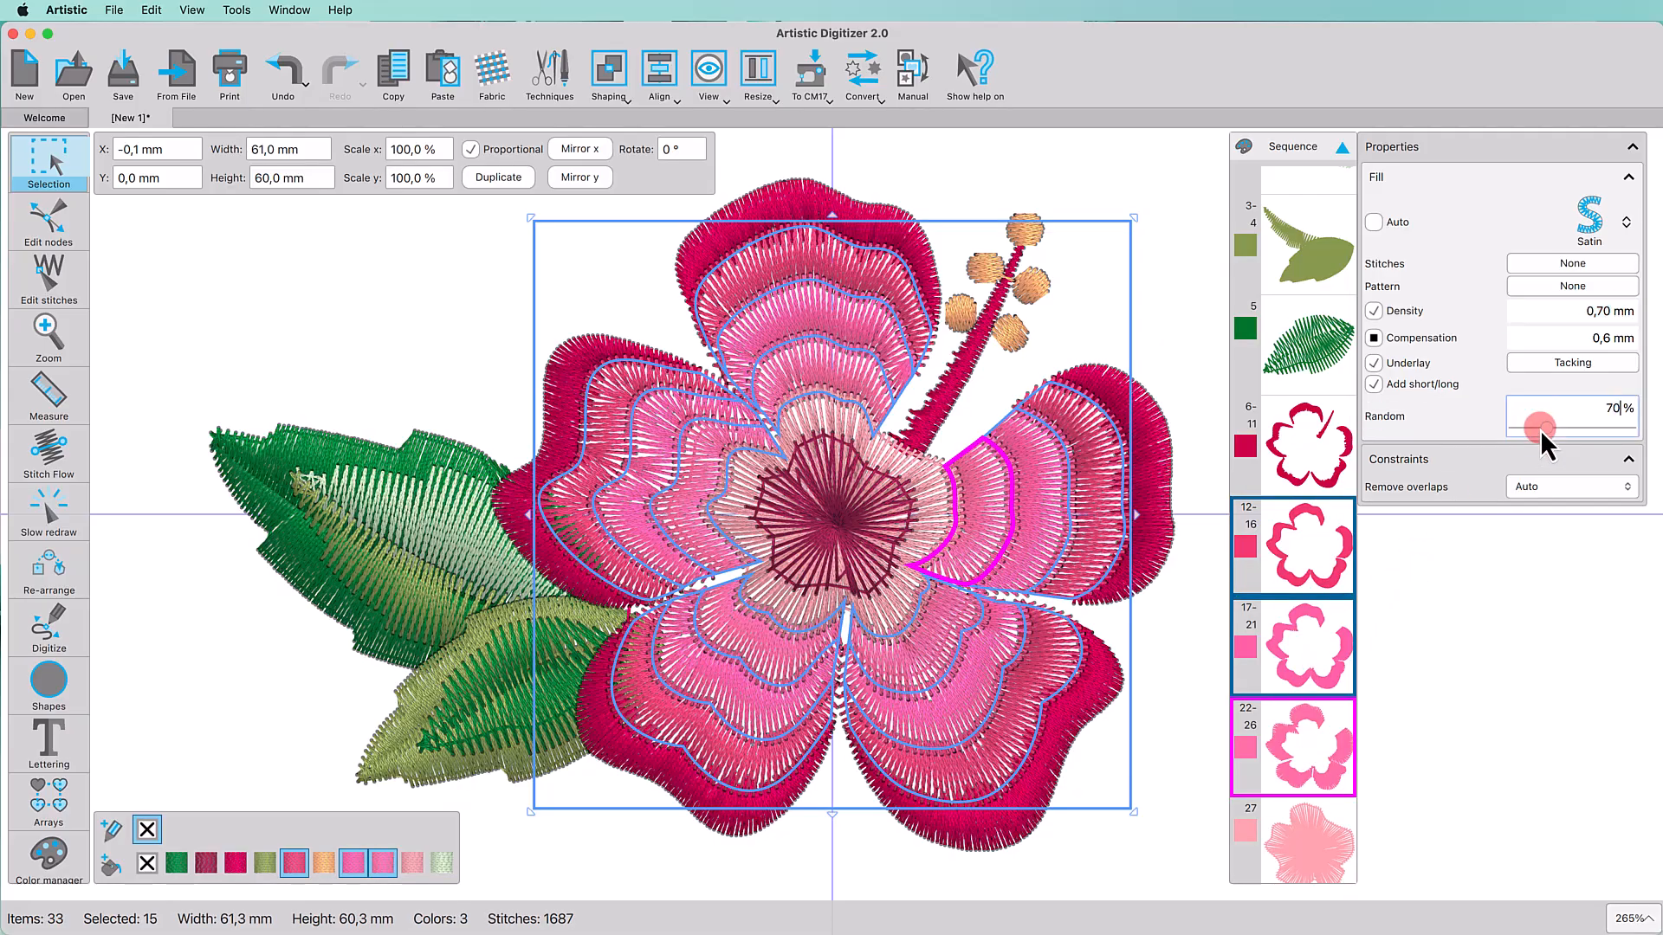
pyautogui.press('Return')
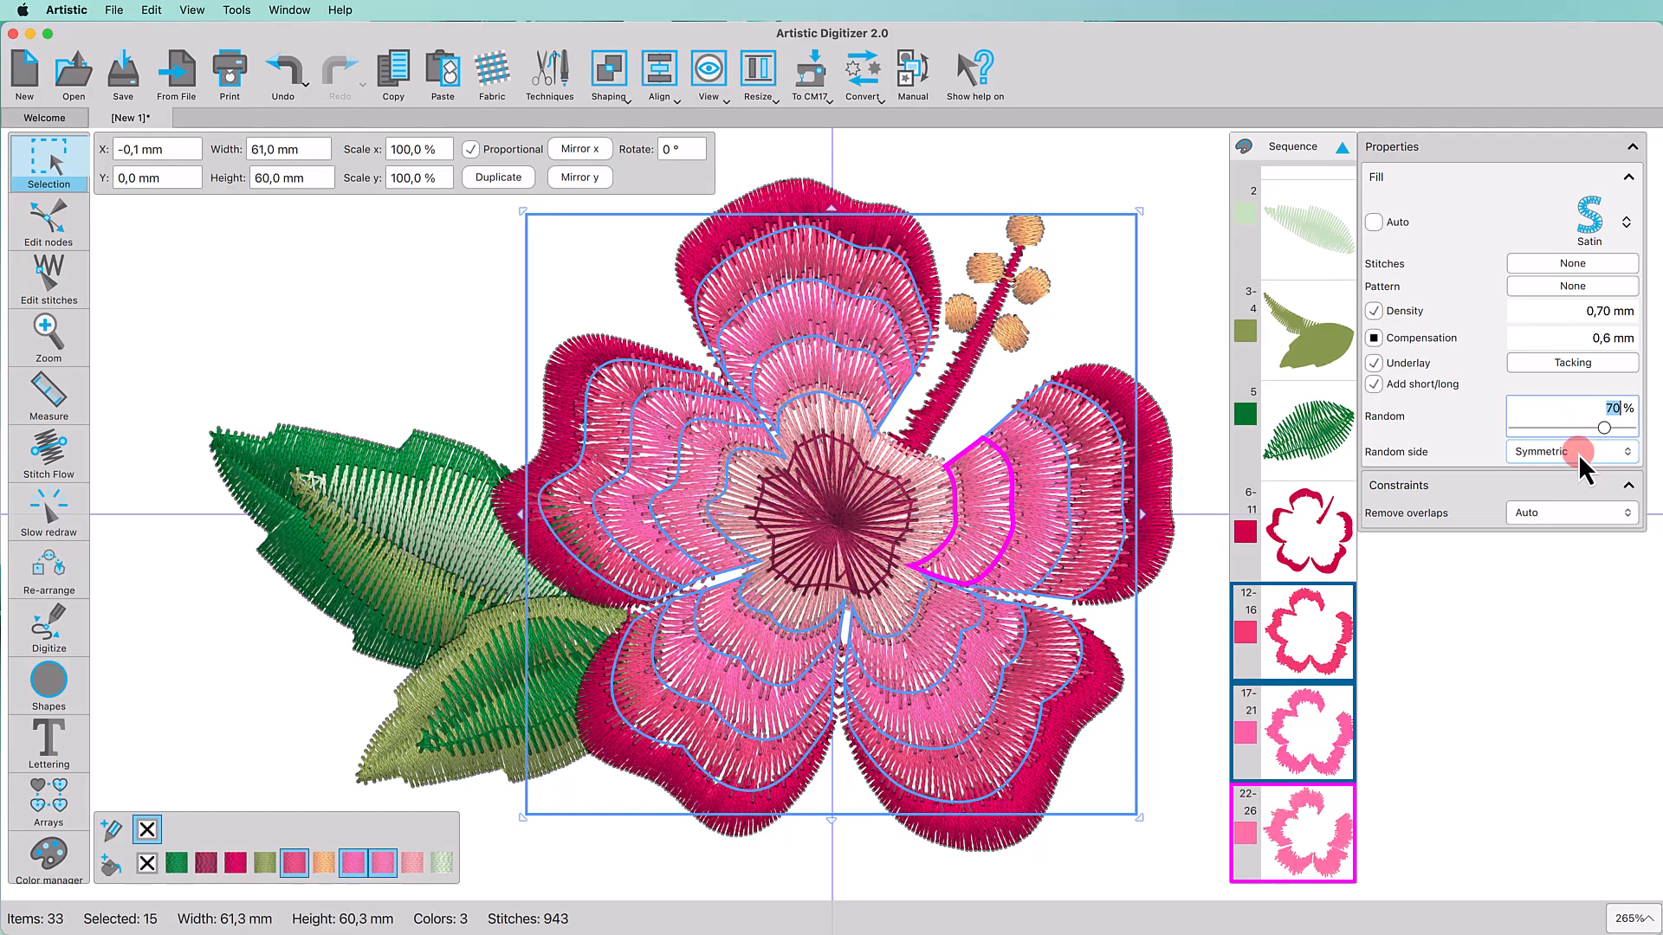
pyautogui.click(1578, 440)
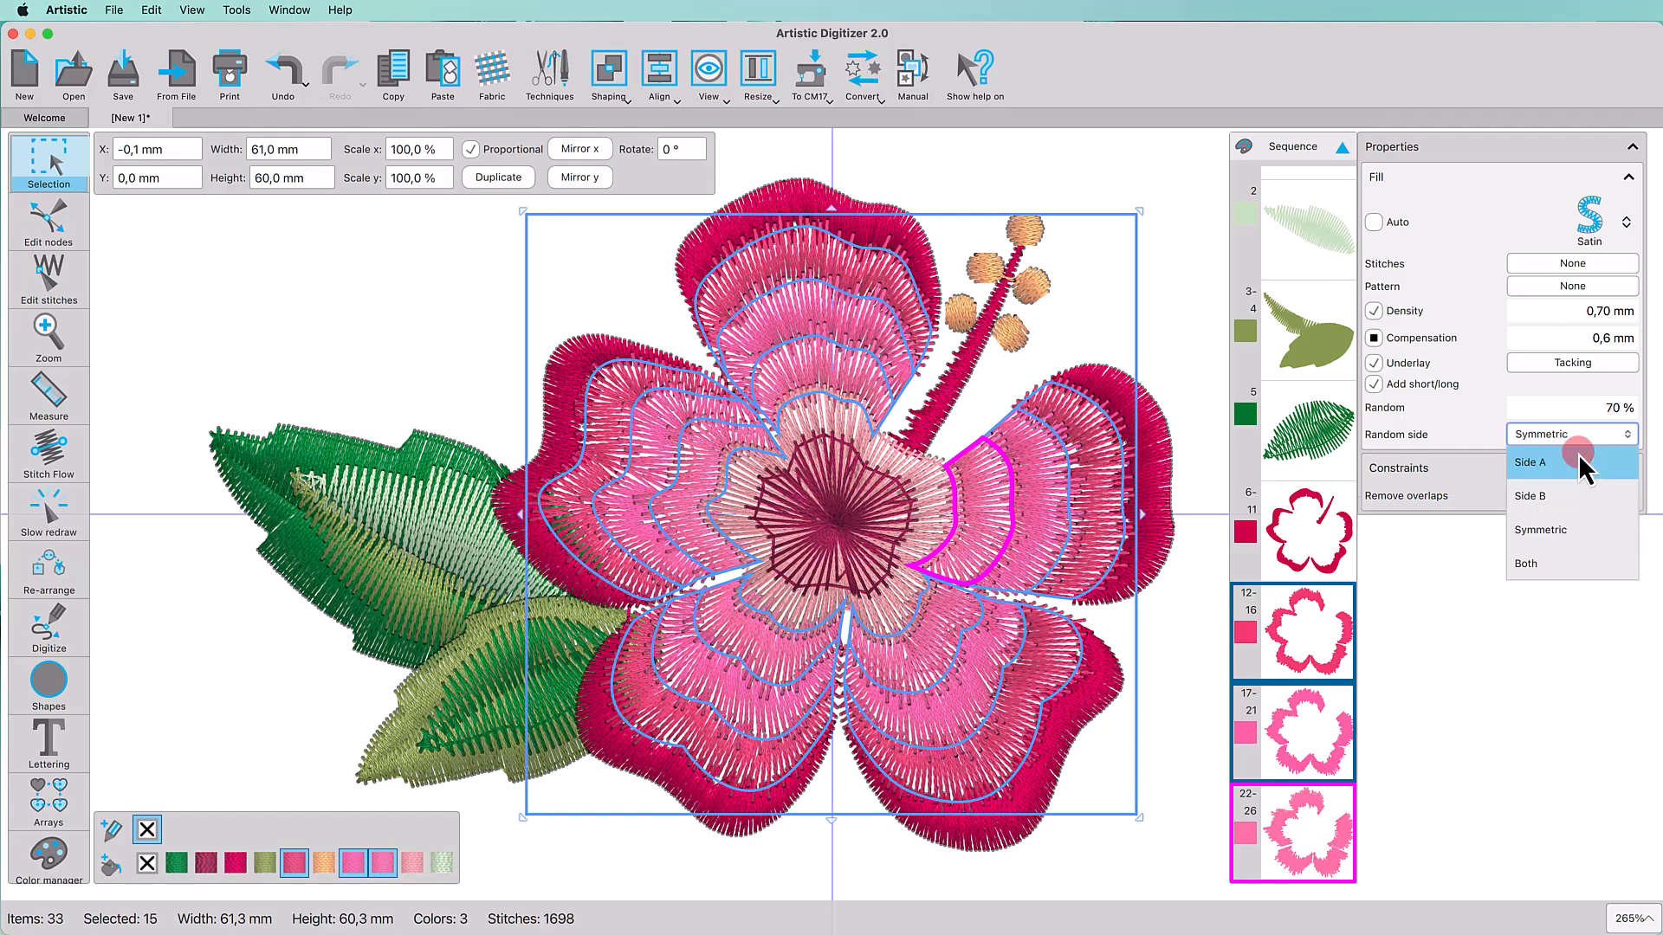
pyautogui.click(1554, 563)
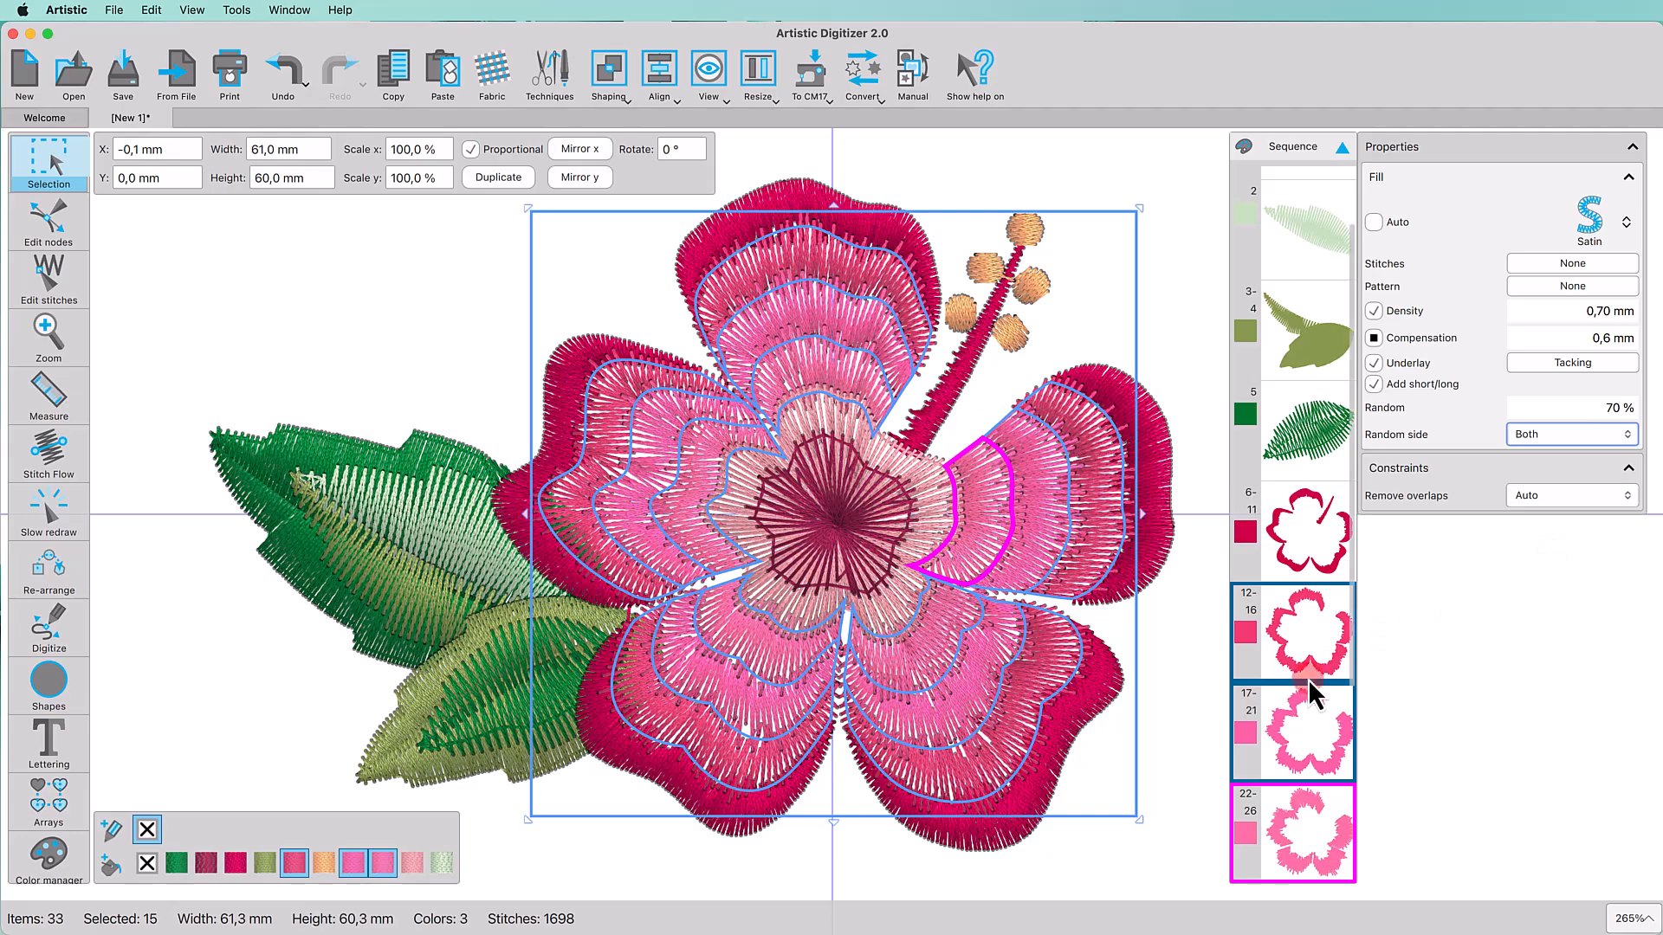
# Step: Give the light pink center shape and the burgundy star 25% Random with the random side on Side A
pyautogui.scroll(-4, 1308, 681)
pyautogui.scroll(-2, 1308, 680)
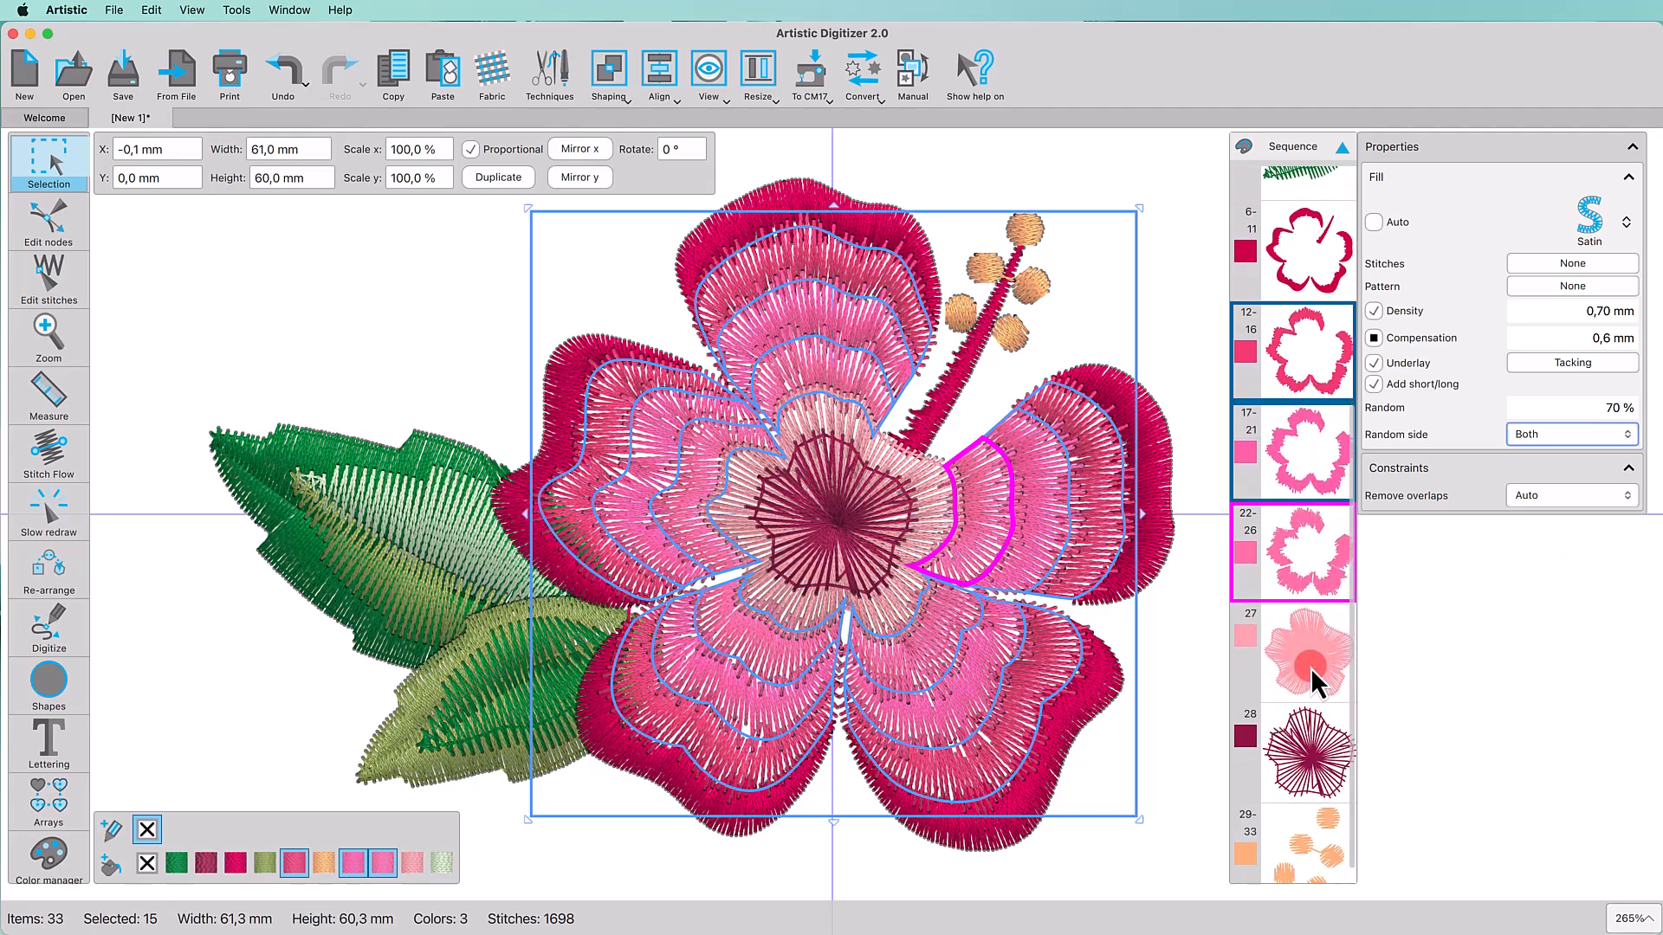
pyautogui.click(1312, 668)
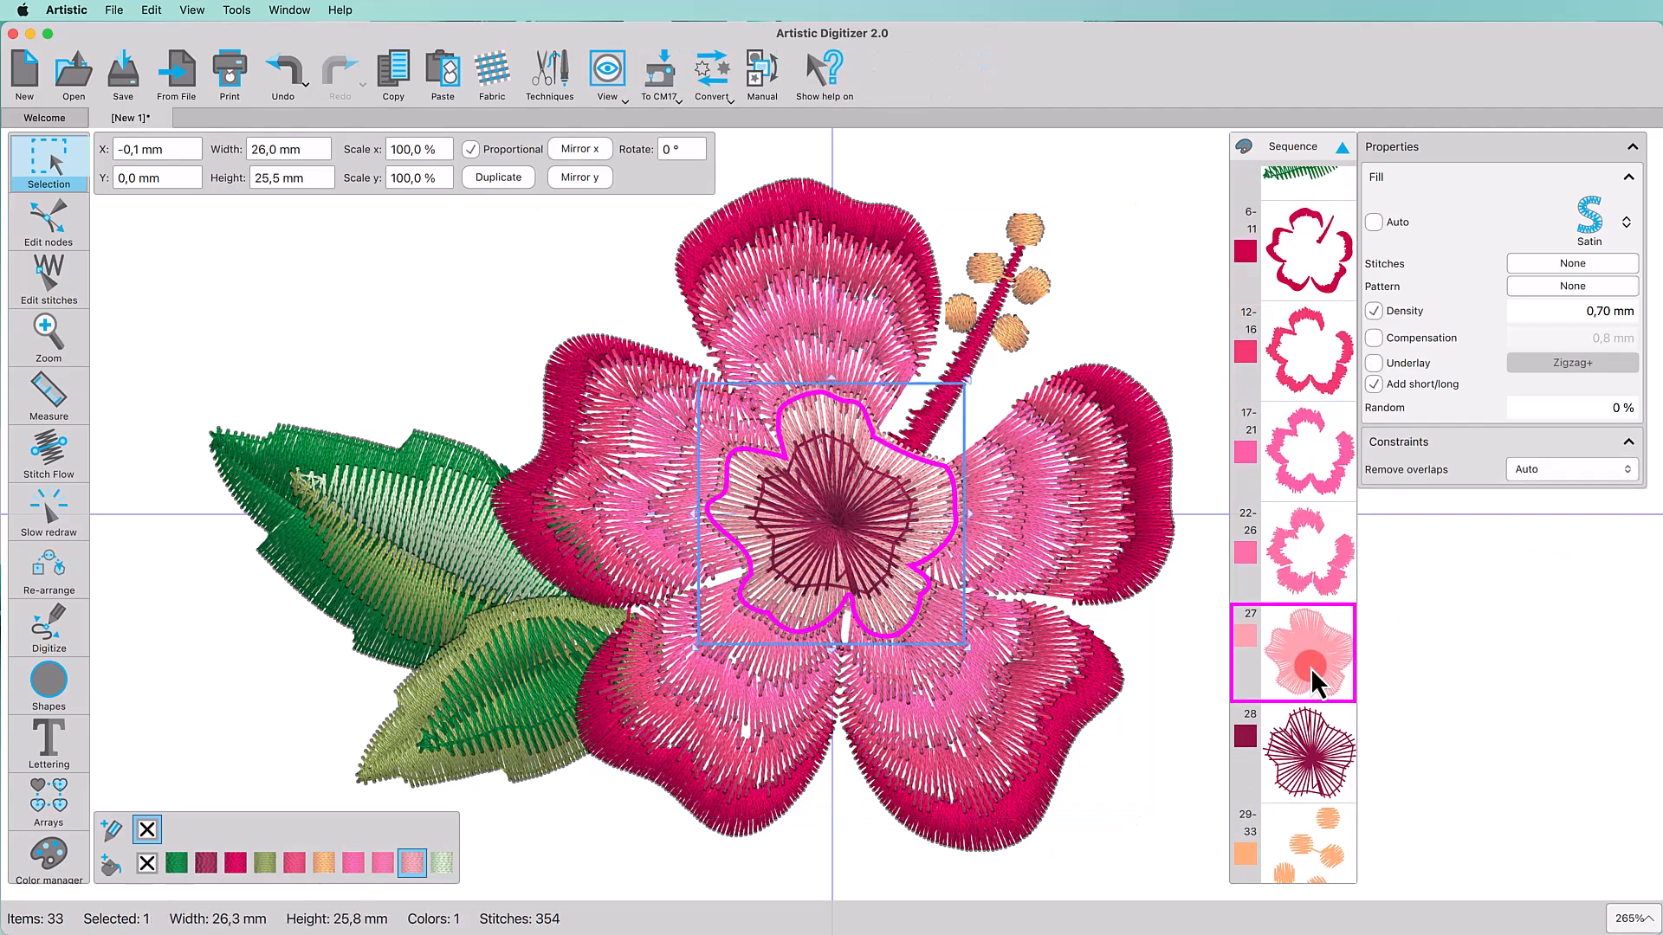
pyautogui.keyDown('shift'); pyautogui.click(1311, 727); pyautogui.keyUp('shift')
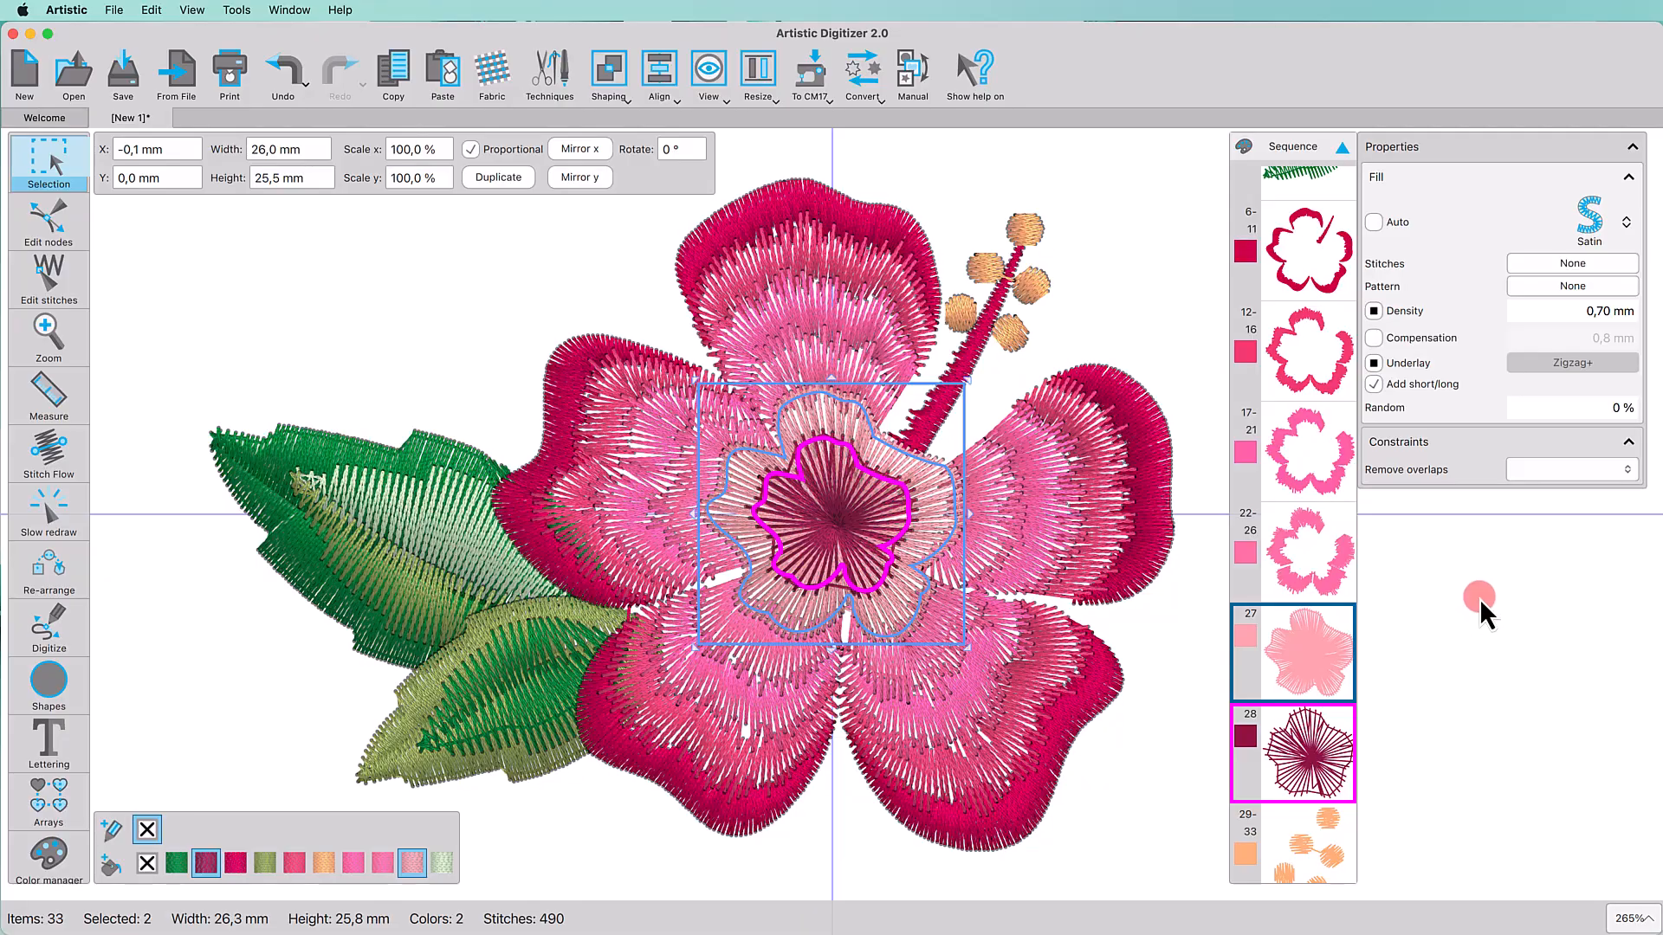
pyautogui.click(1566, 407)
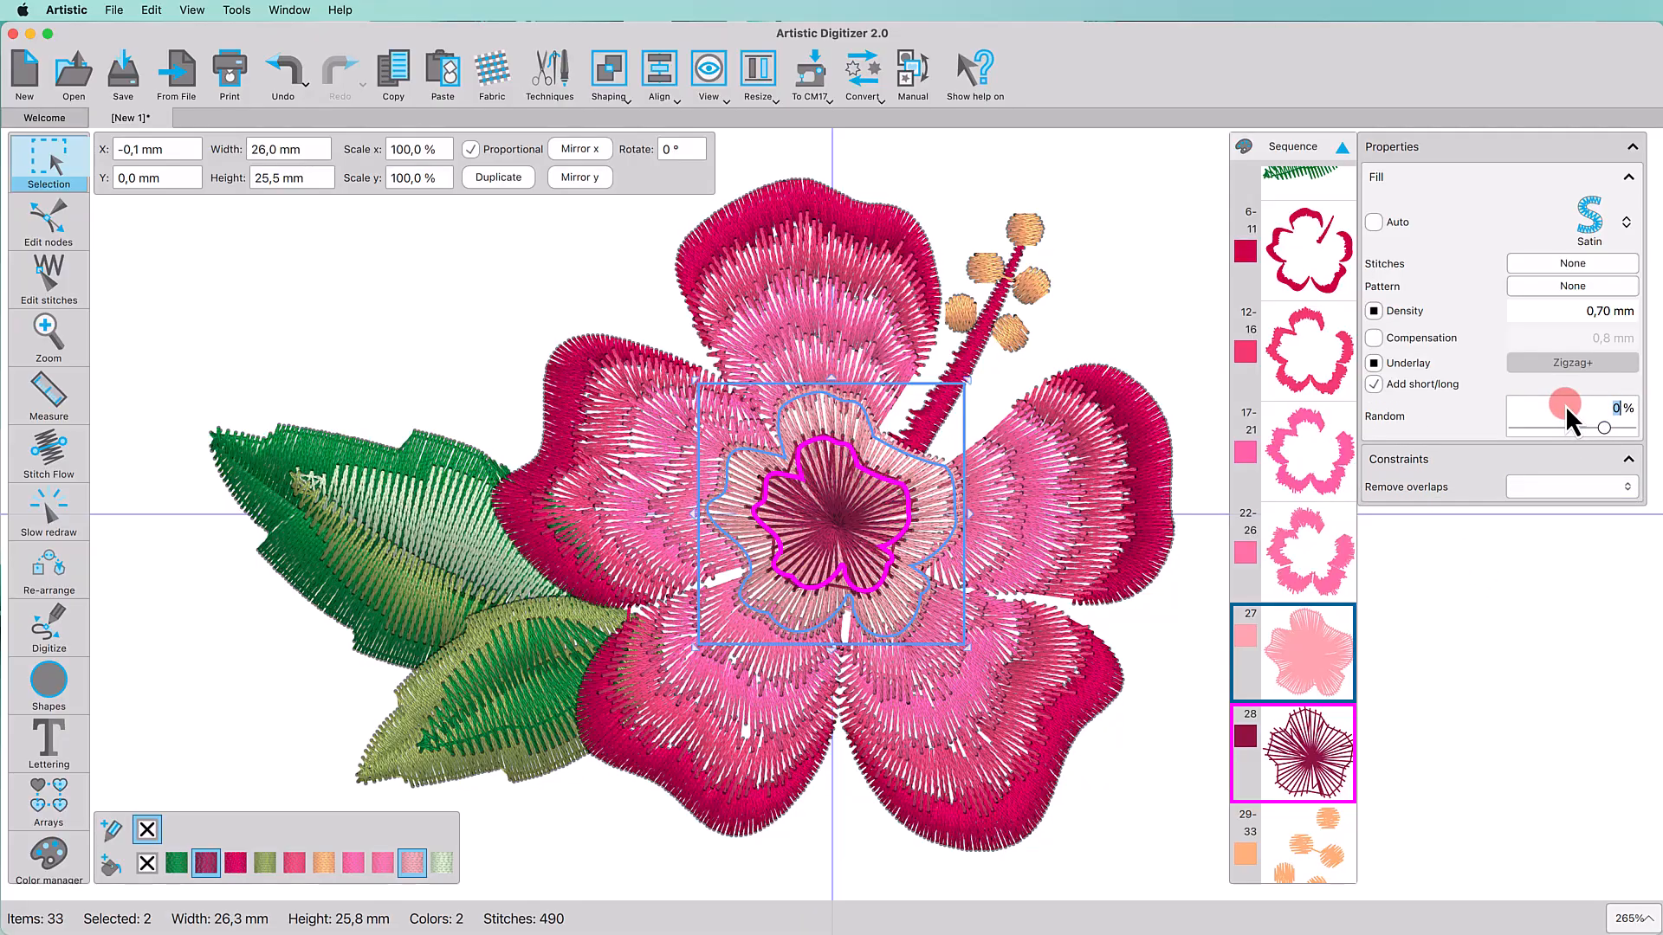
pyautogui.press('Return')
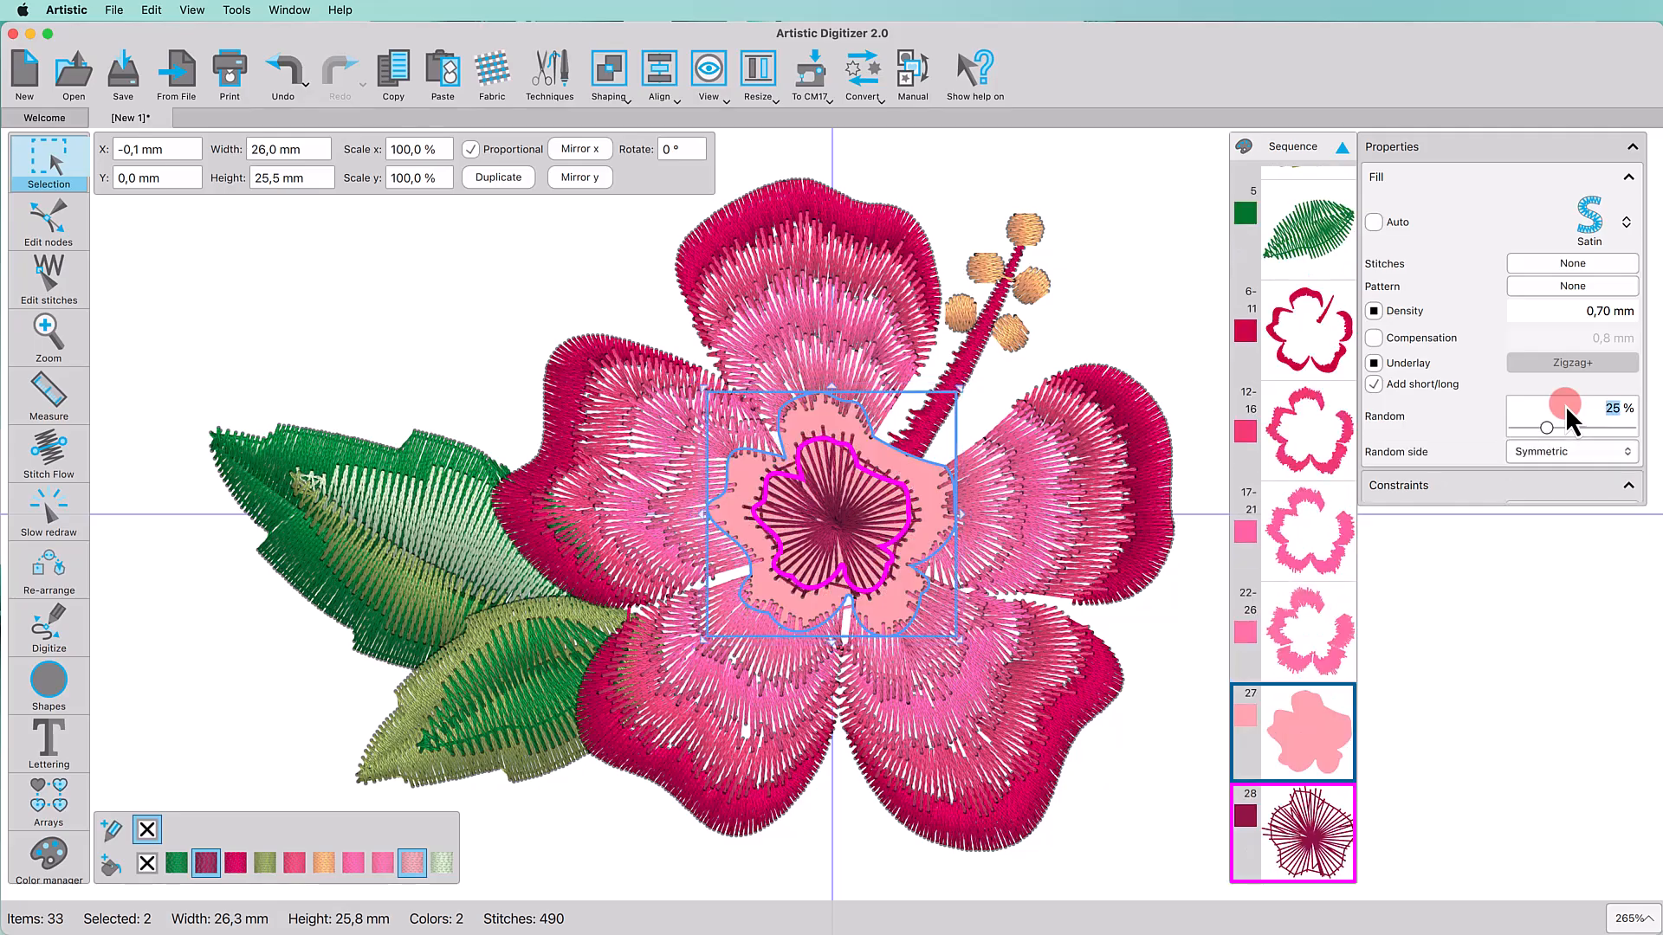
pyautogui.click(1554, 455)
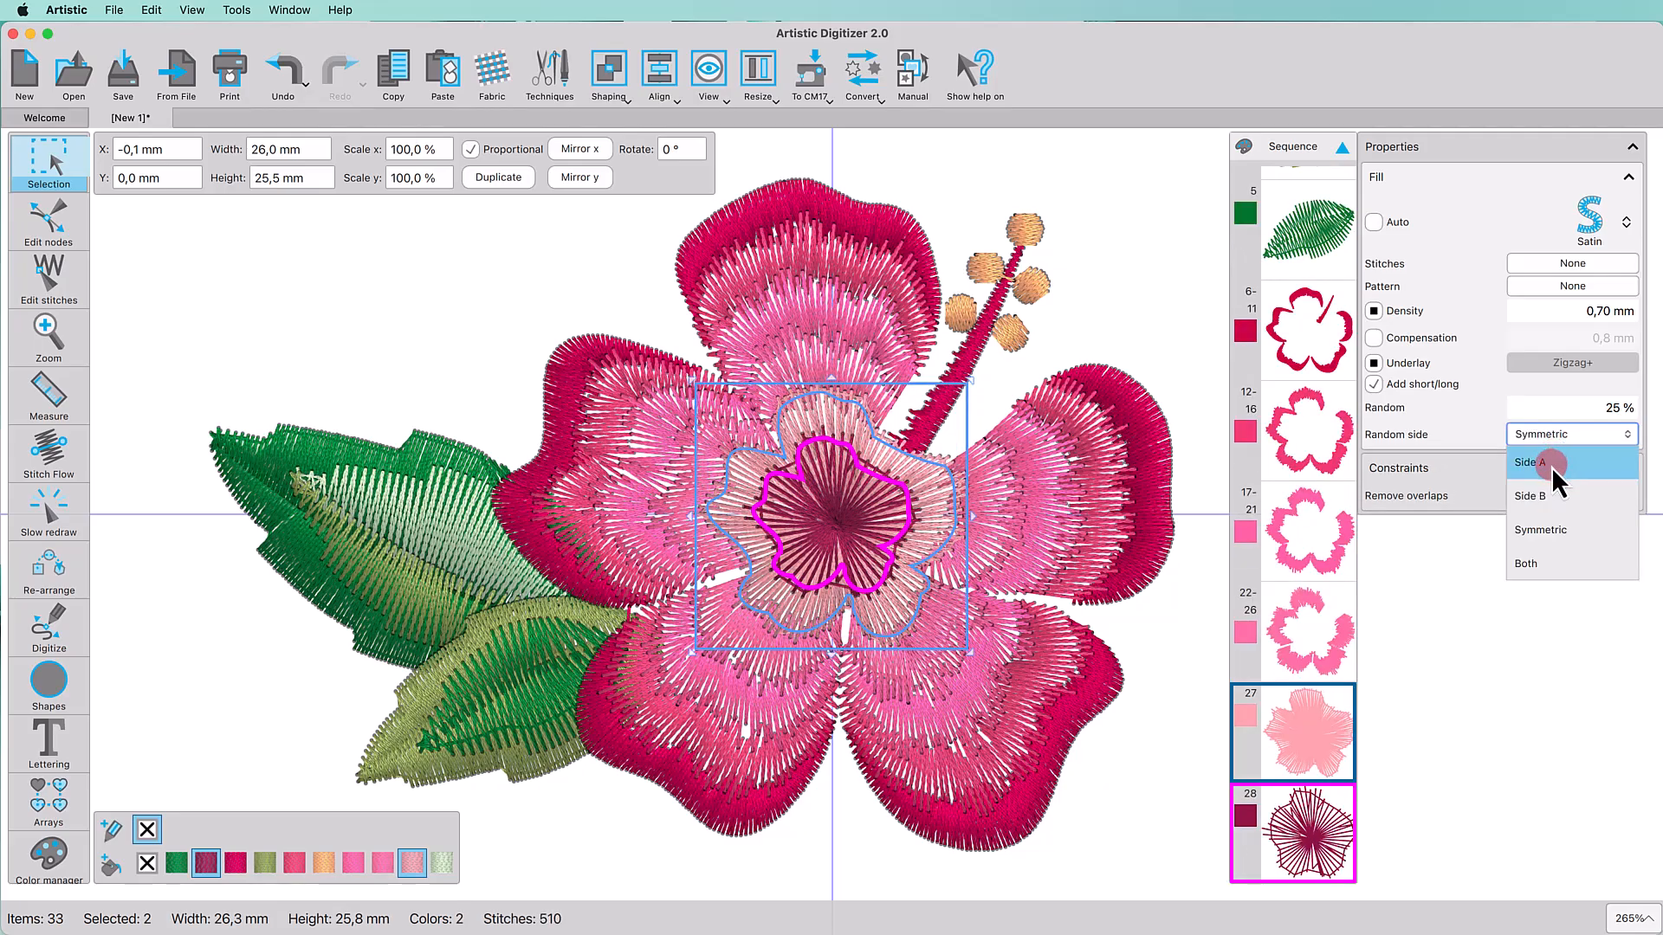
pyautogui.click(1552, 466)
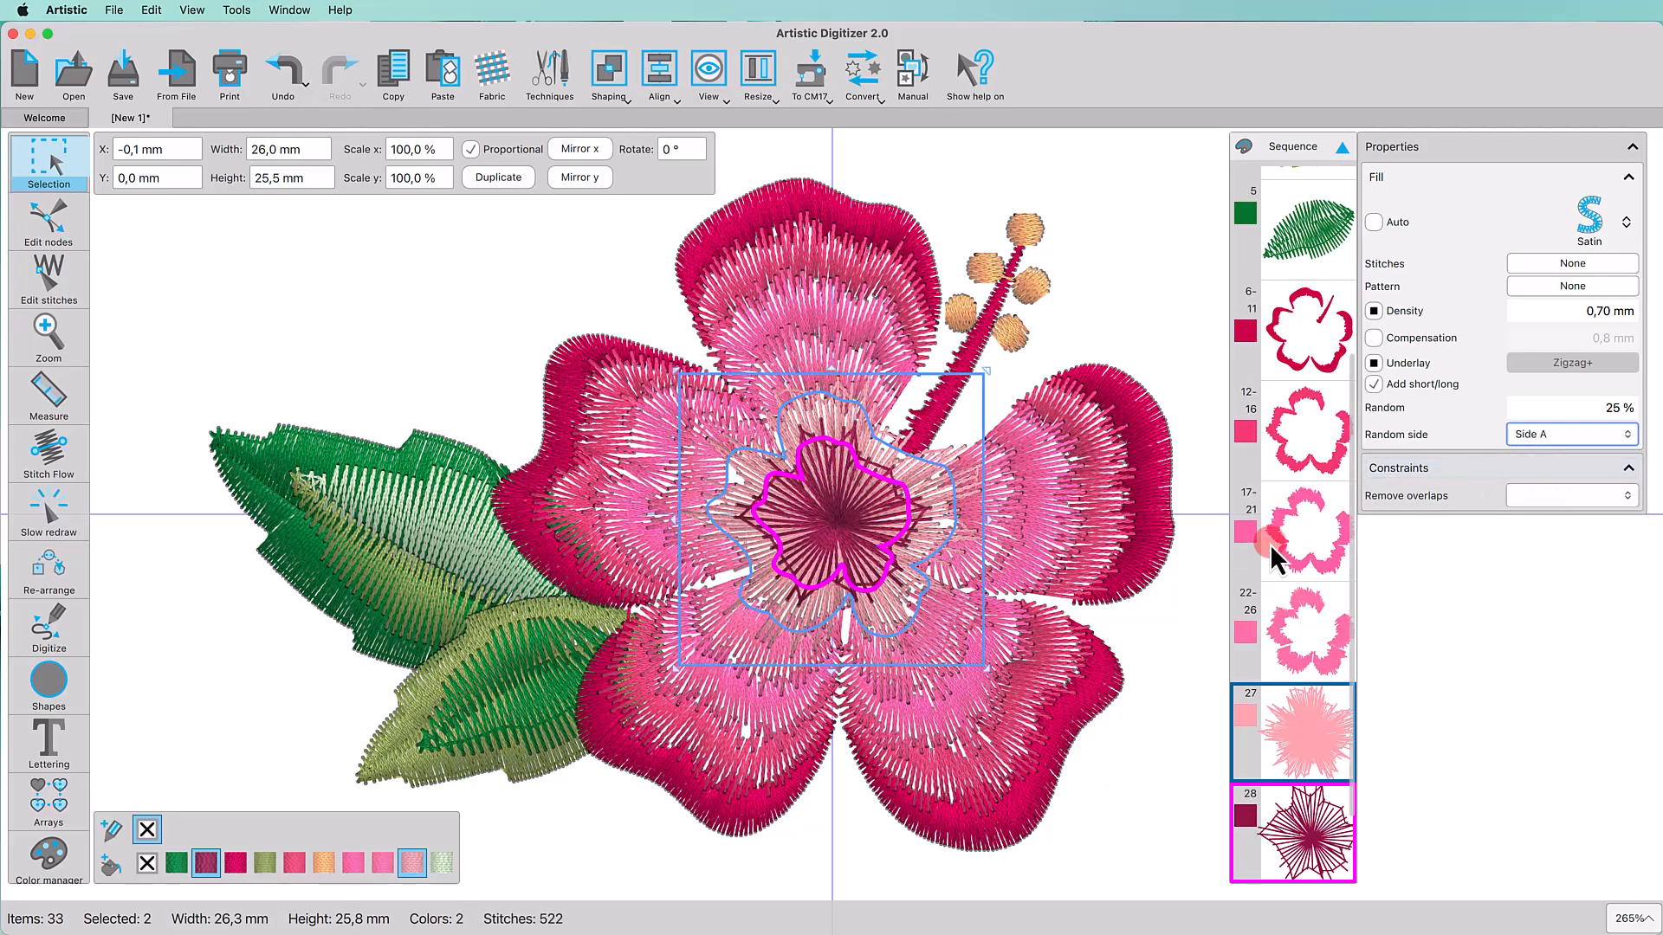
# Step: Change the underlay of the burgundy star at the flower's center to Tacking
pyautogui.click(1187, 604)
pyautogui.click(829, 530)
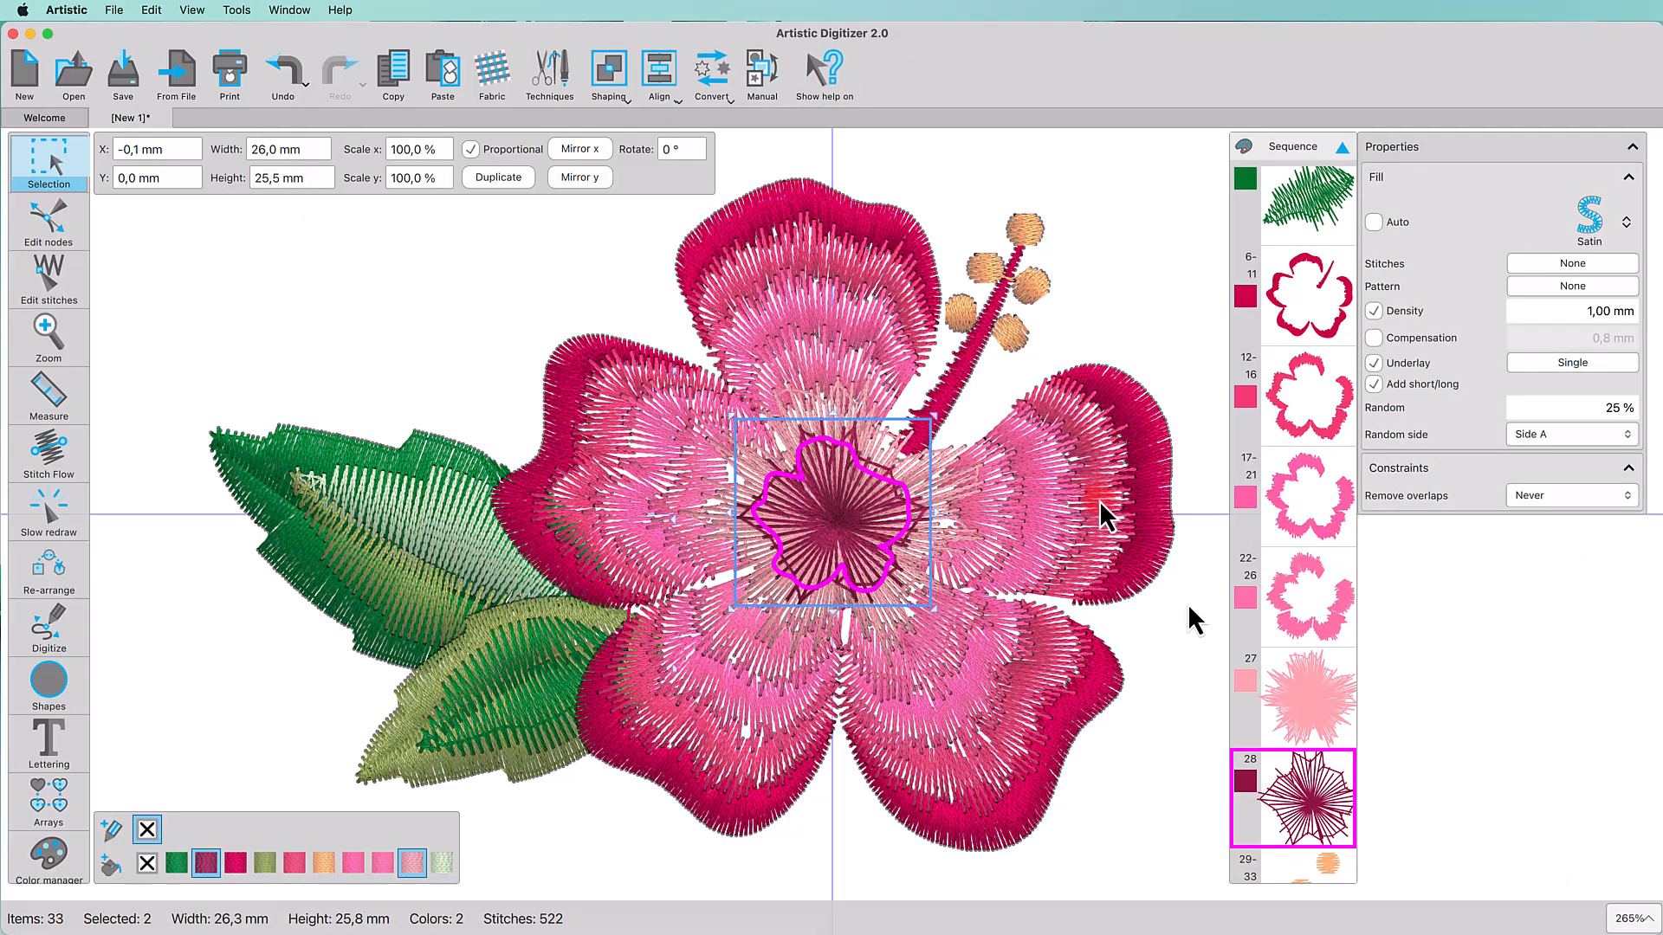
pyautogui.click(1544, 381)
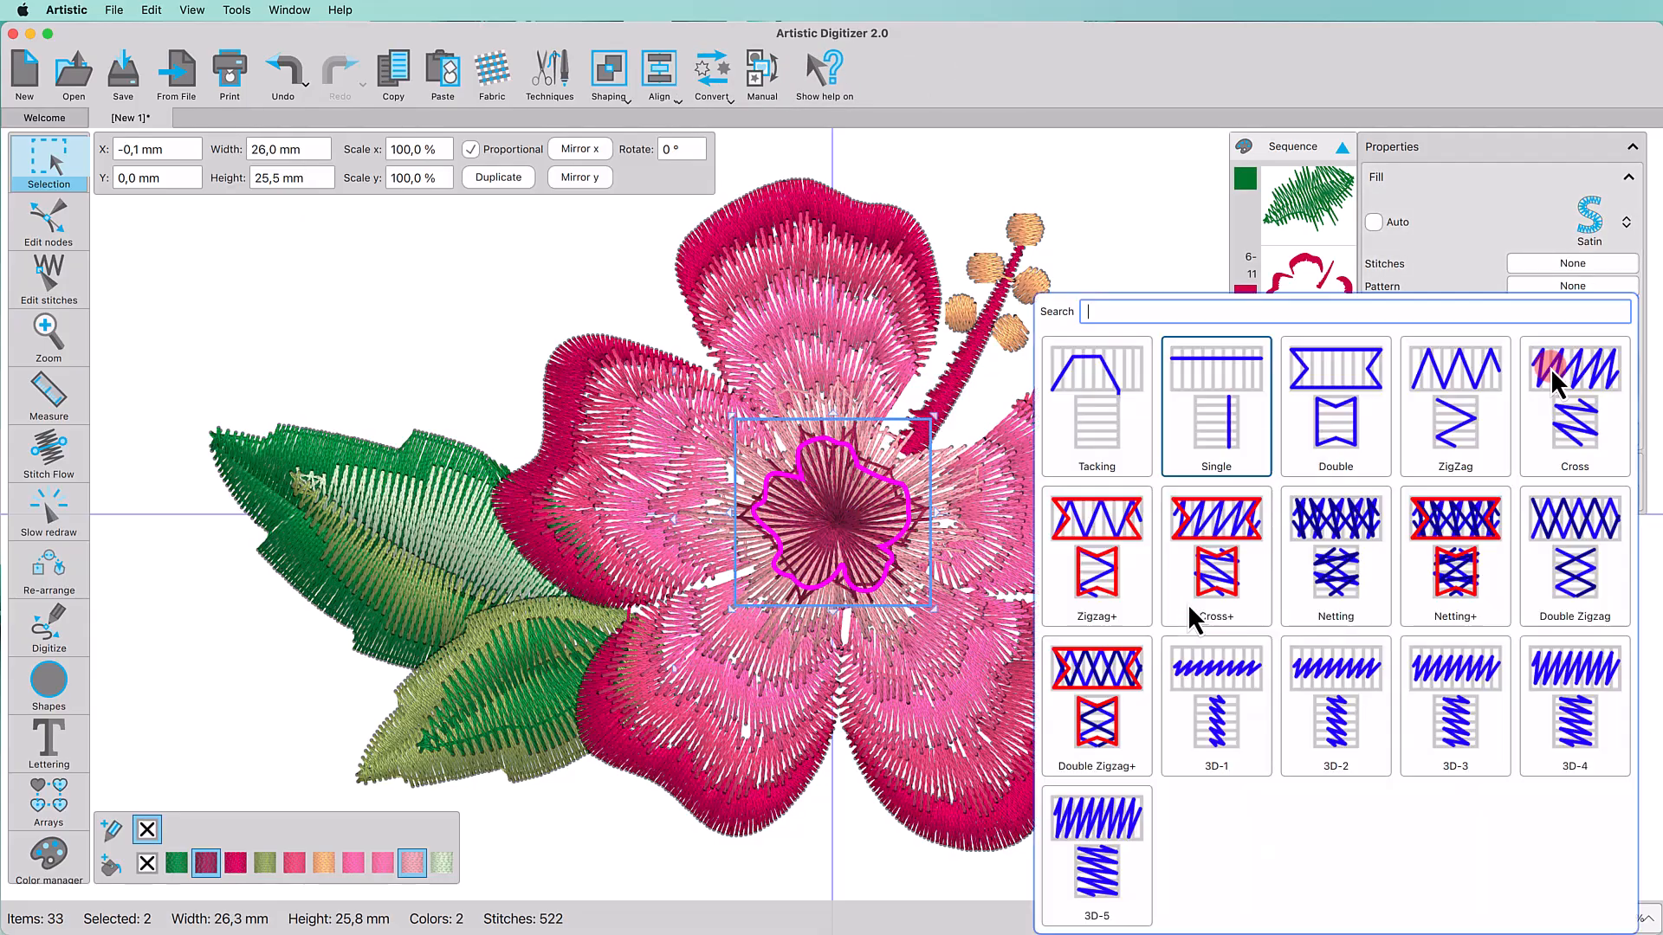
pyautogui.click(1108, 407)
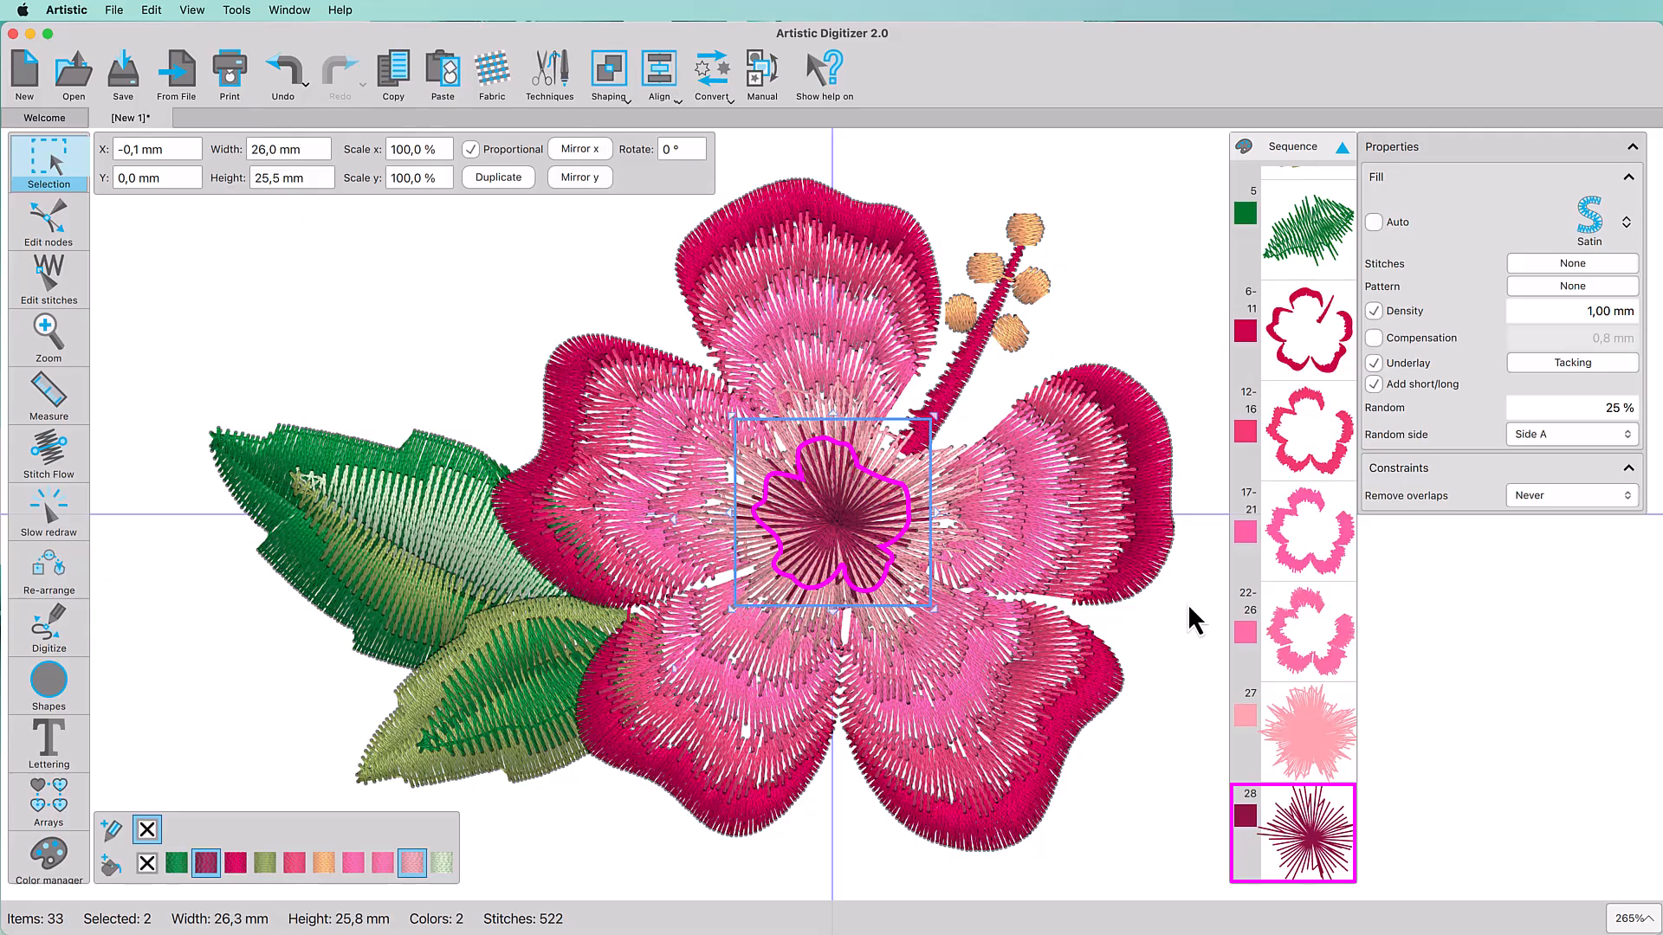
pyautogui.click(1189, 609)
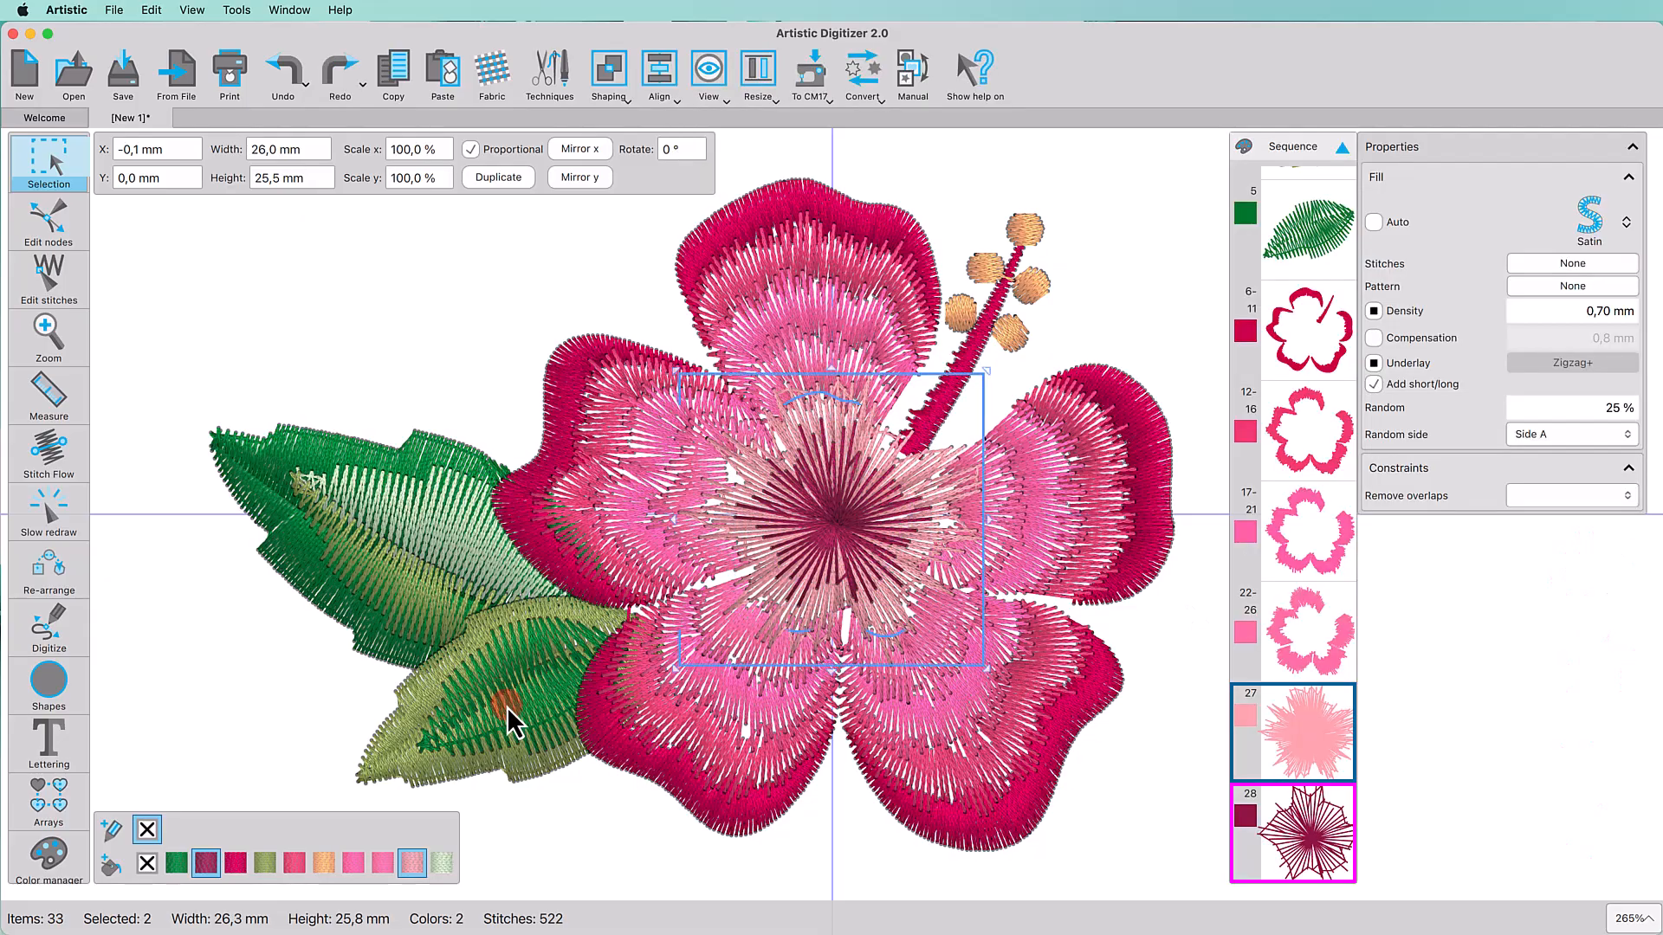
# Step: Give the dark green, pale green and olive inner leaf shapes 25% Random with the random side on Side A
pyautogui.click(508, 716)
pyautogui.keyDown('super'); pyautogui.click(432, 531); pyautogui.keyUp('super')
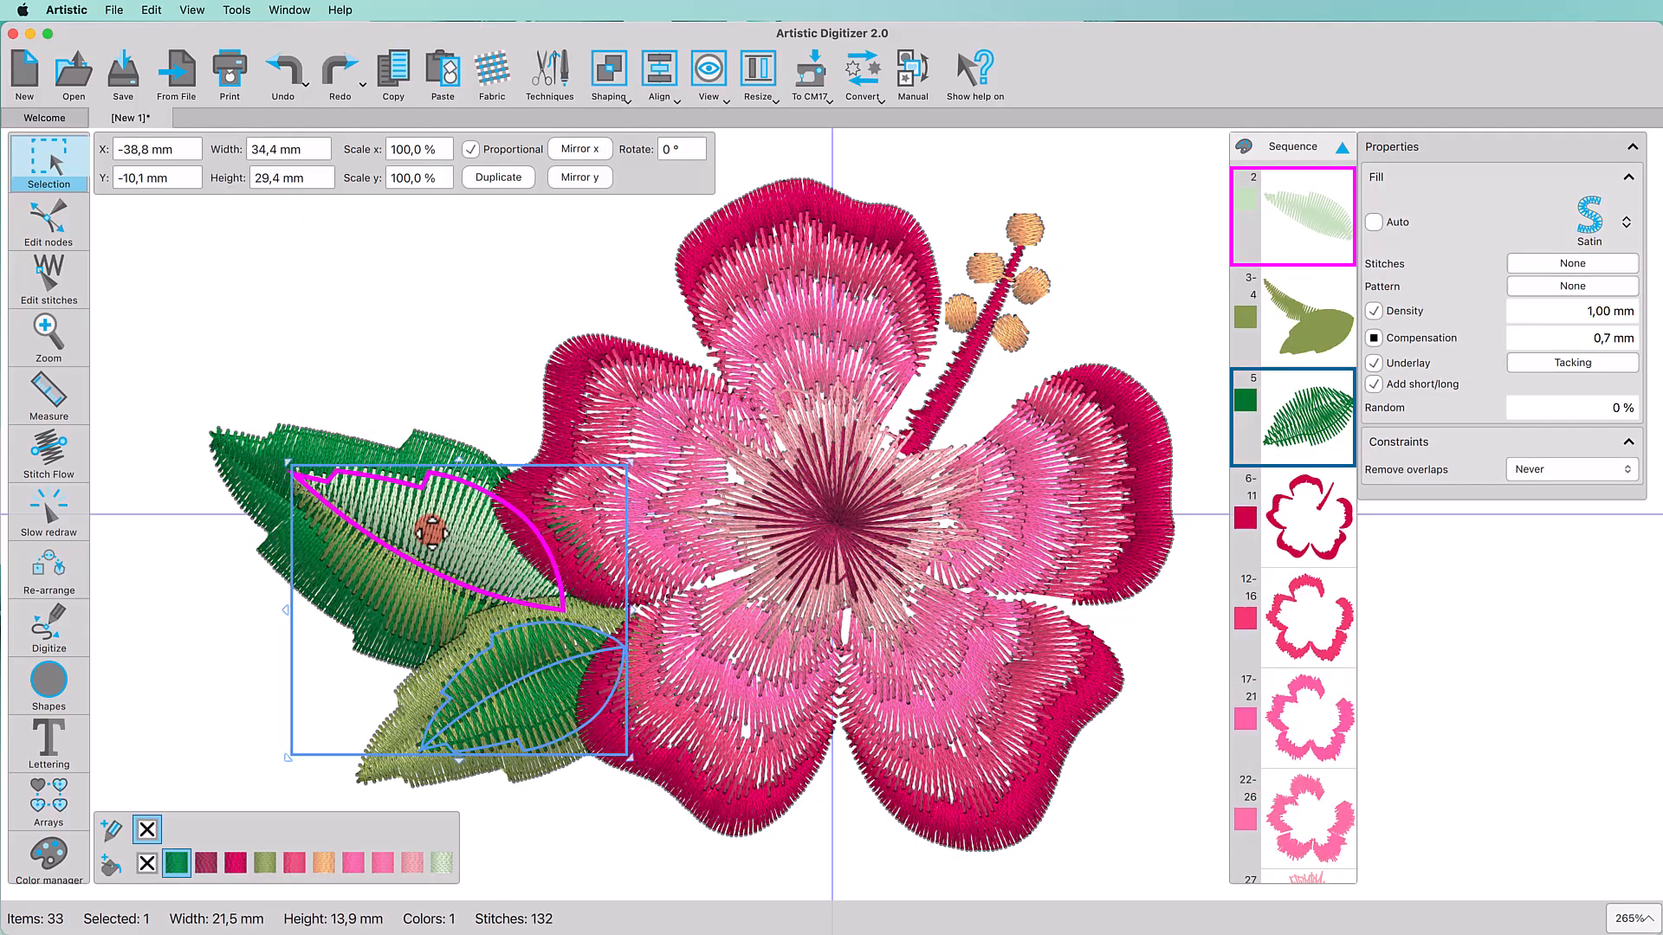
pyautogui.keyDown('super'); pyautogui.click(384, 581); pyautogui.keyUp('super')
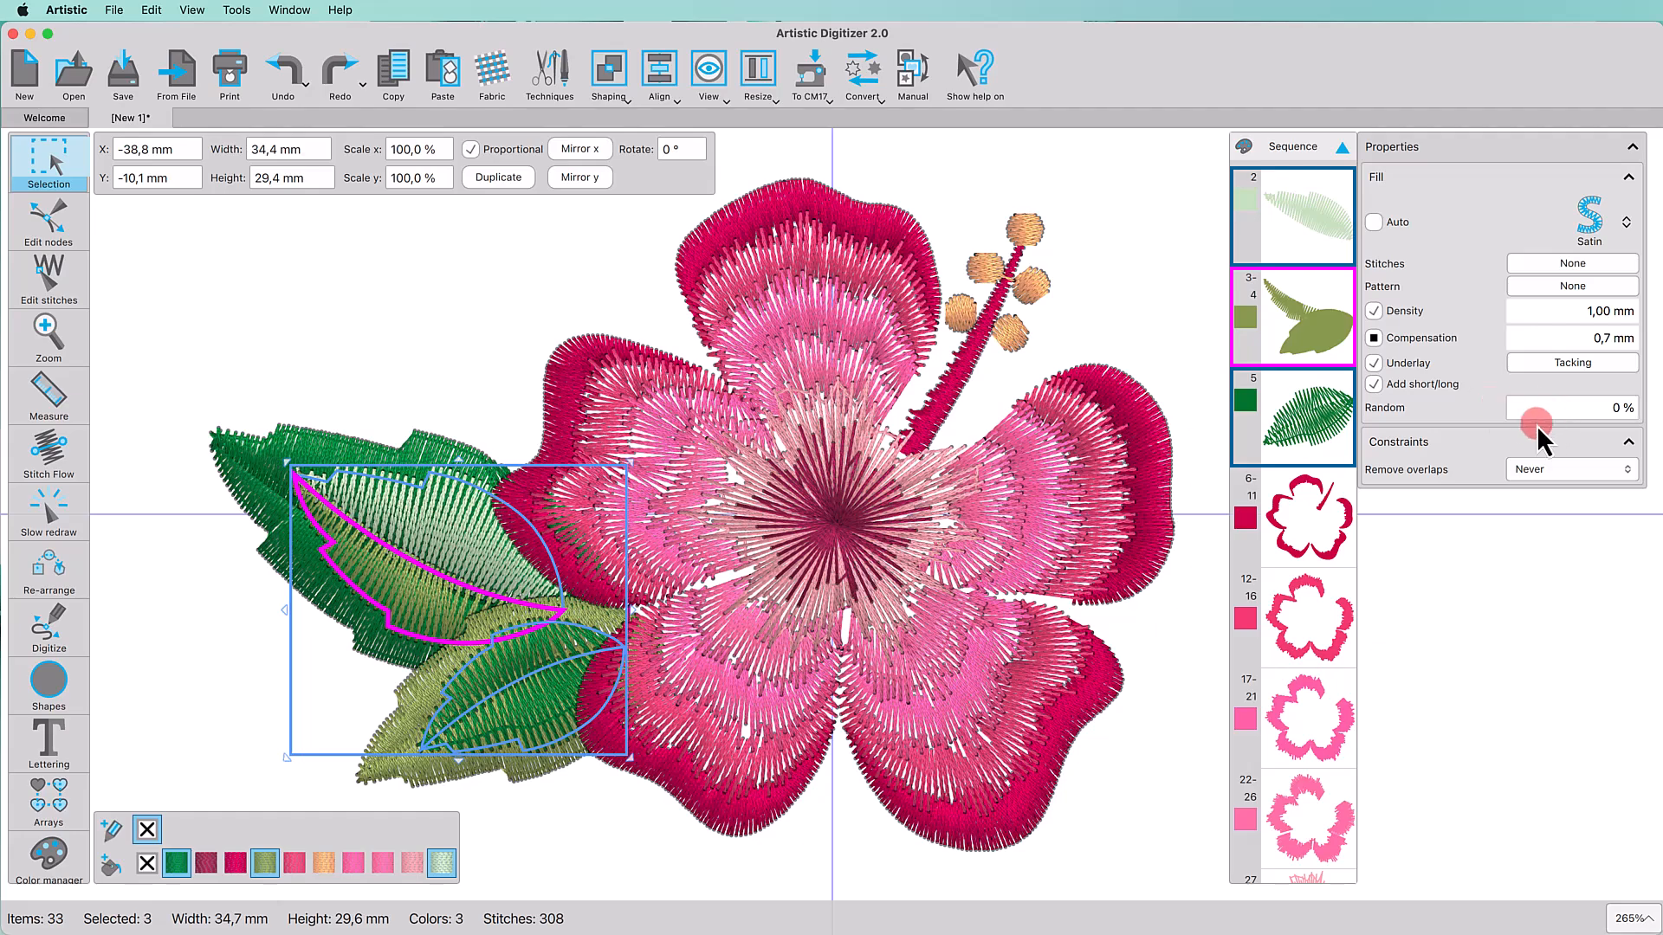
pyautogui.click(1556, 413)
pyautogui.write('25')
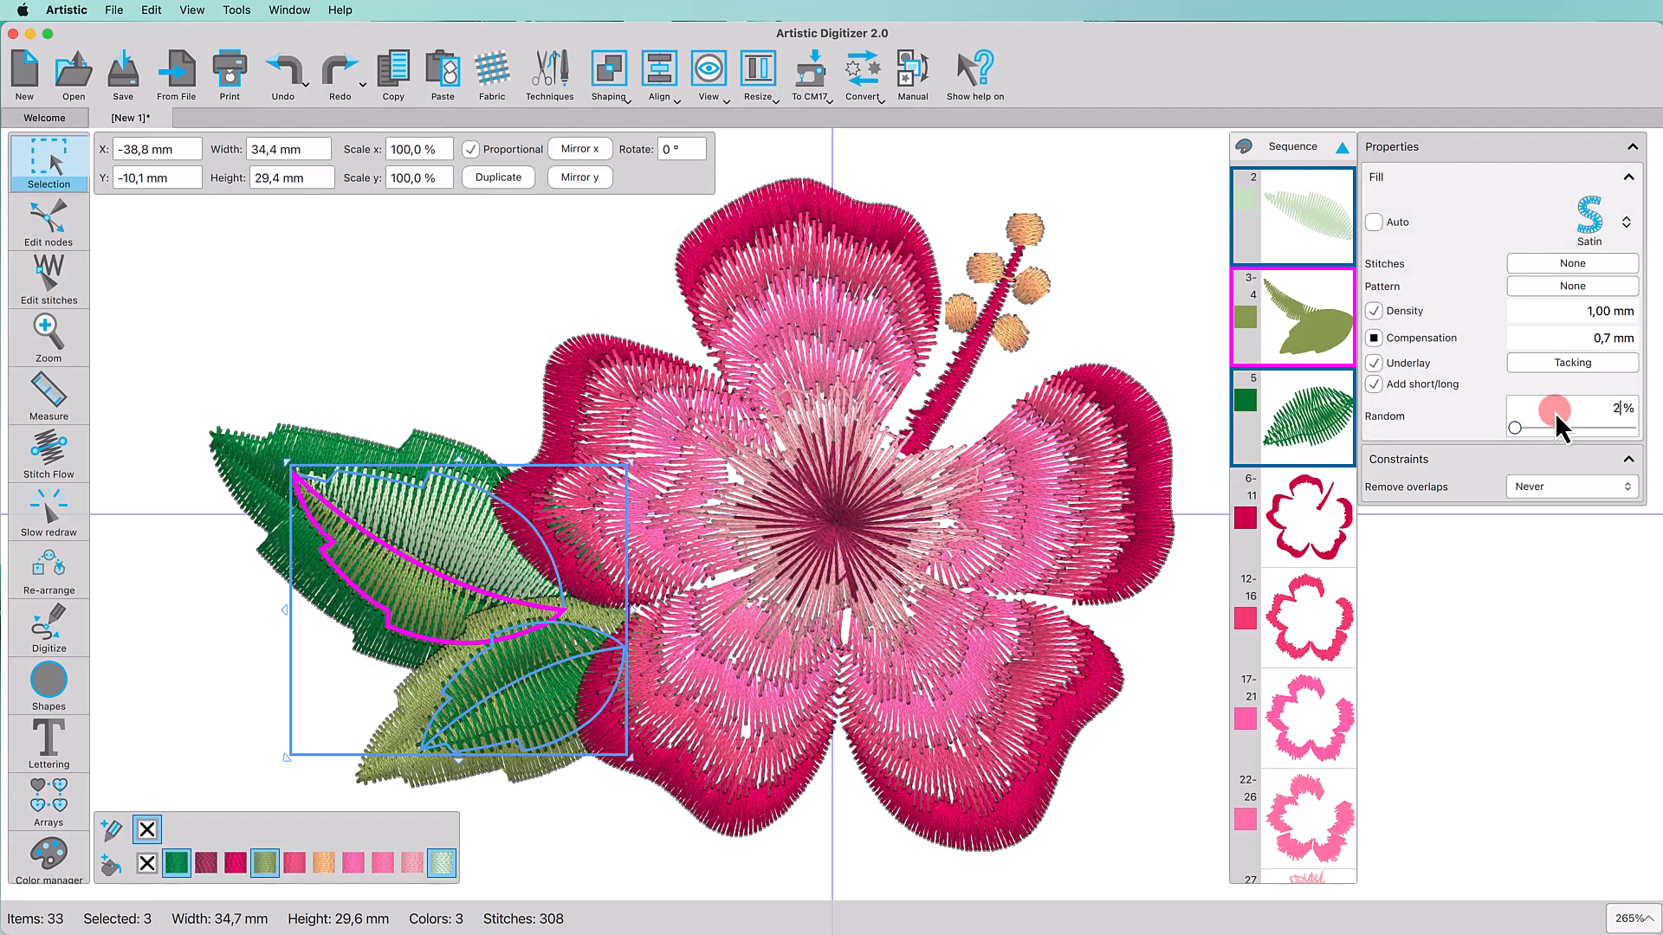
pyautogui.press('Return')
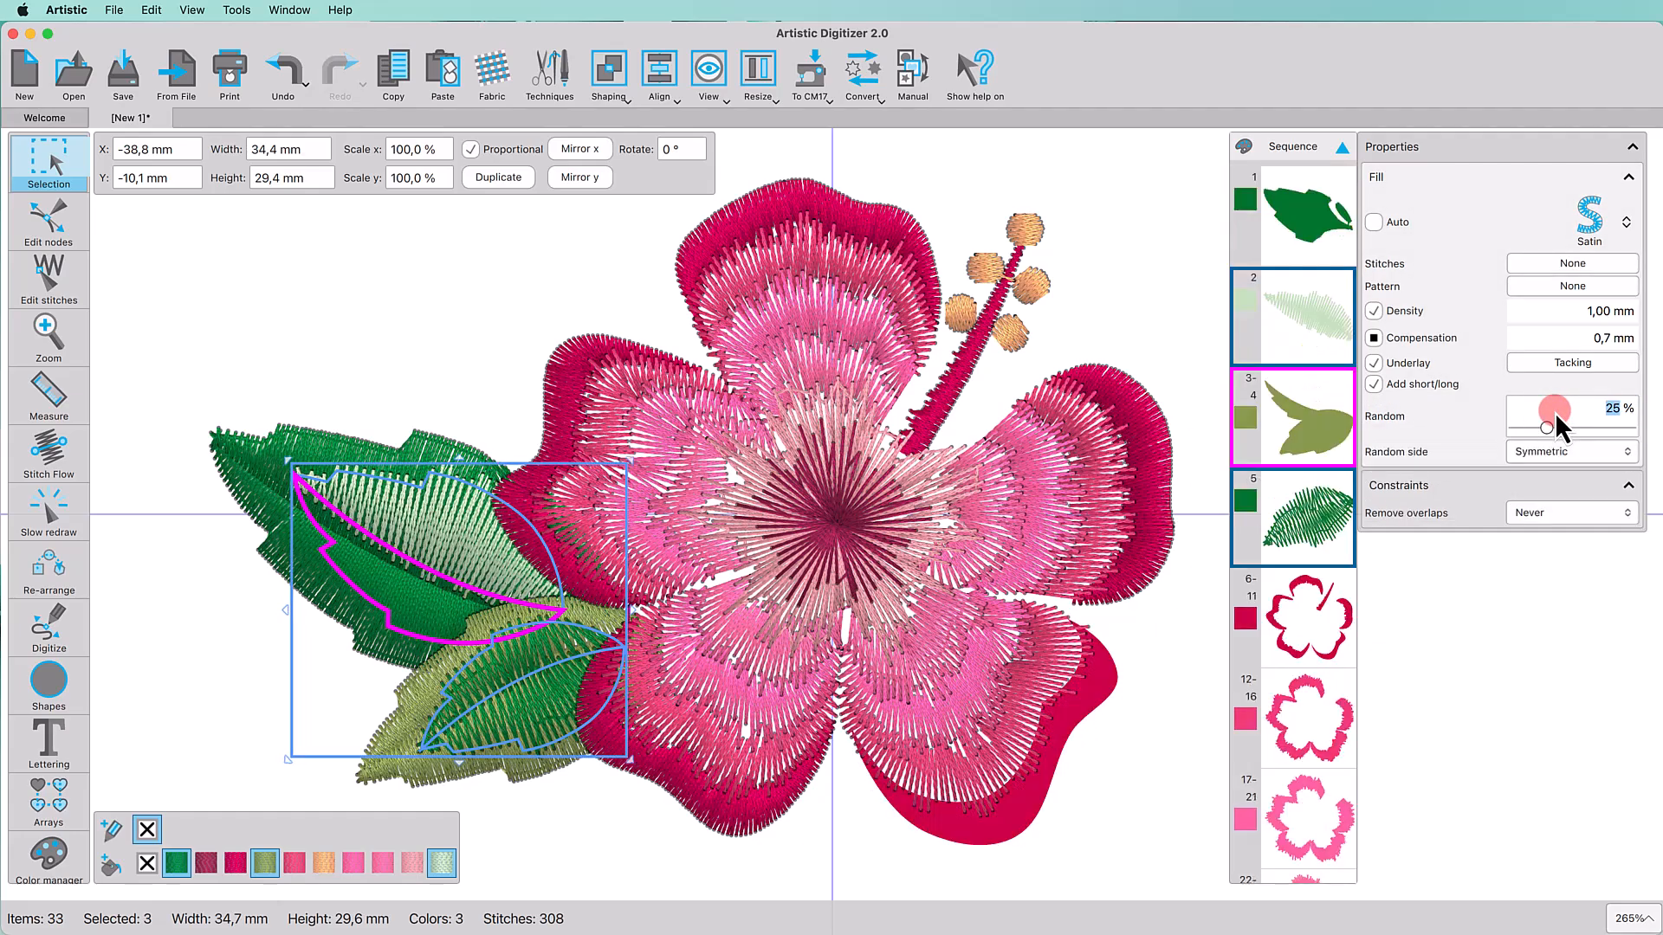
pyautogui.click(1590, 456)
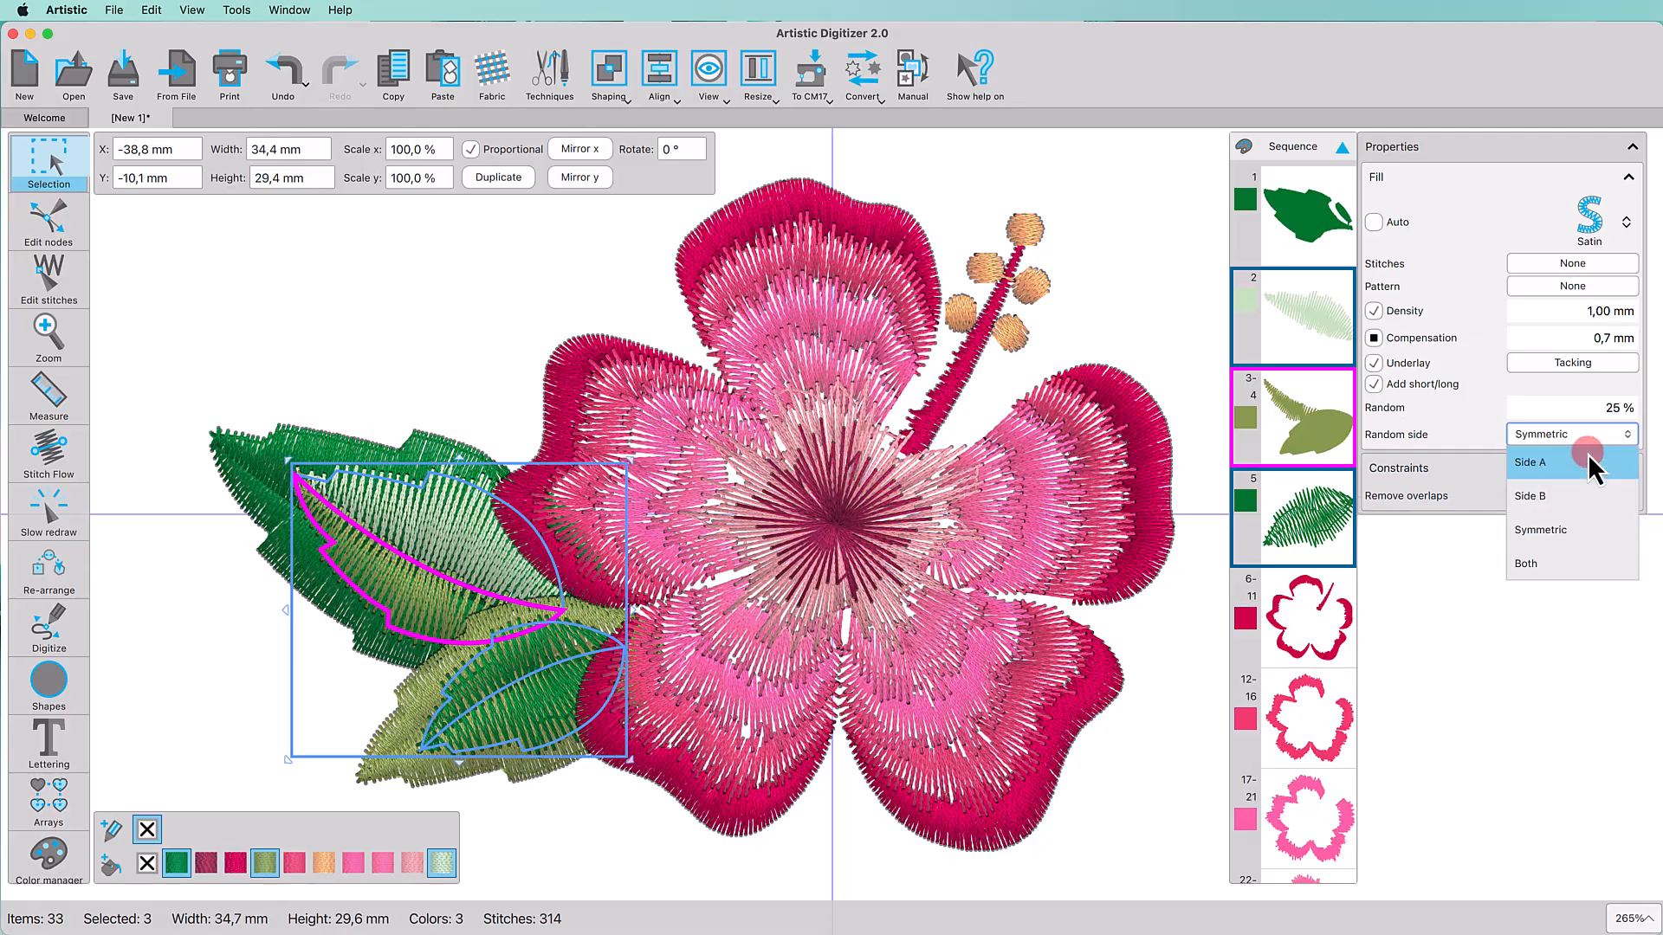
pyautogui.click(1582, 463)
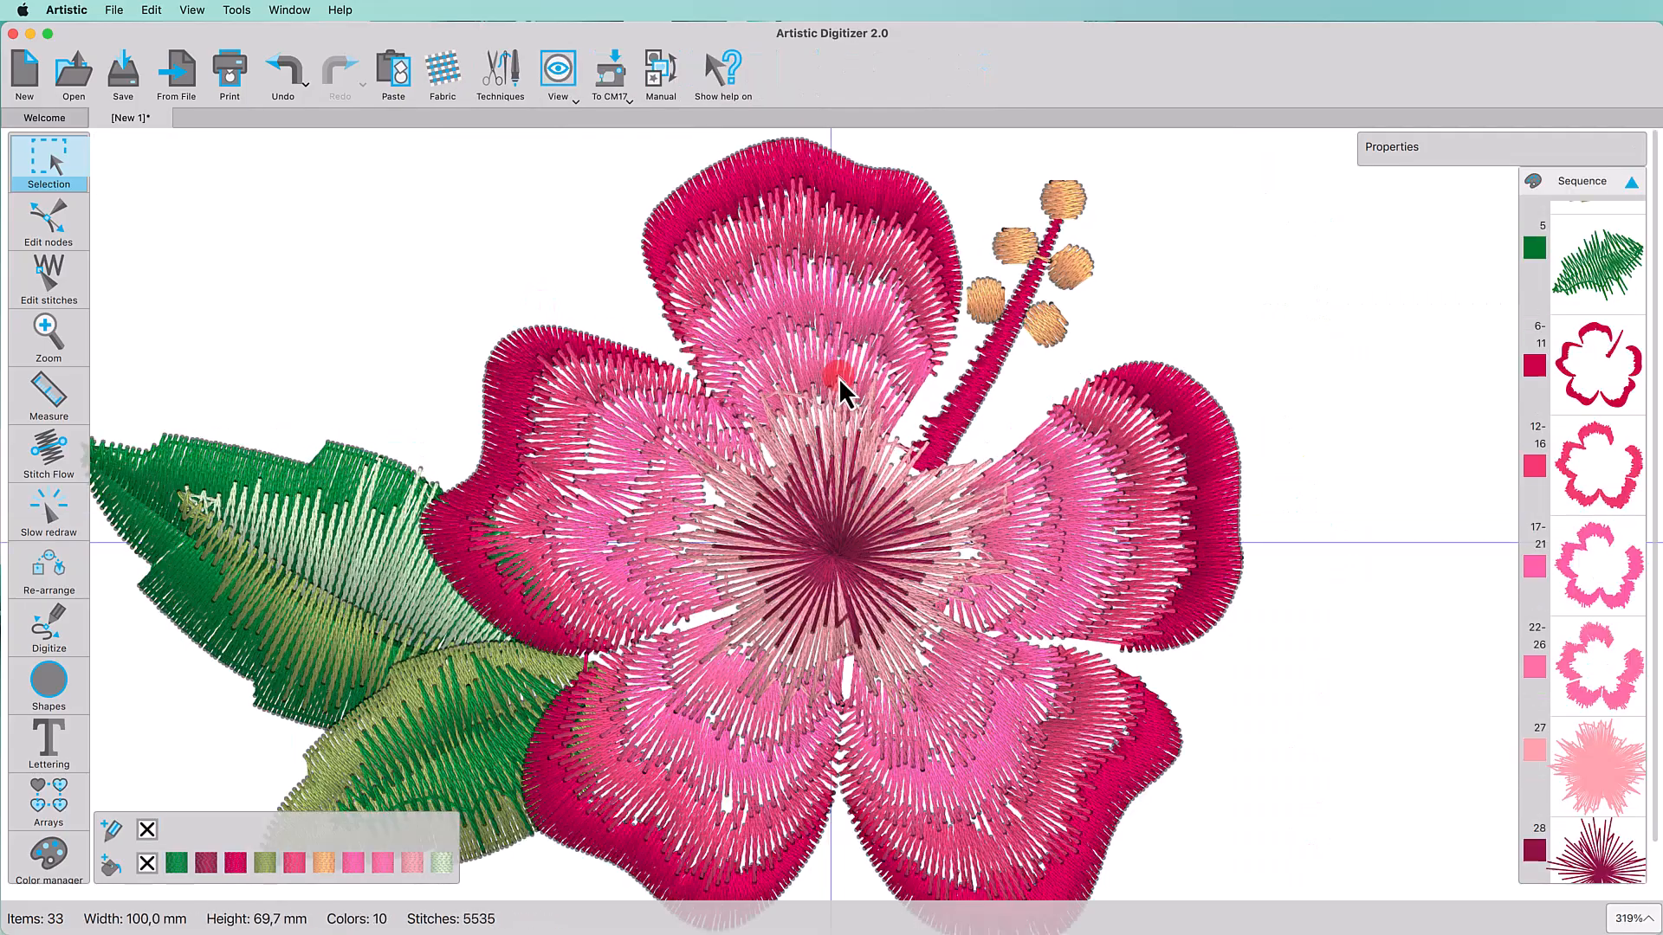
# Step: Reshape two pink layers of the uppermost petal by moving nodes on their outer edges slightly outward
pyautogui.click(59, 227)
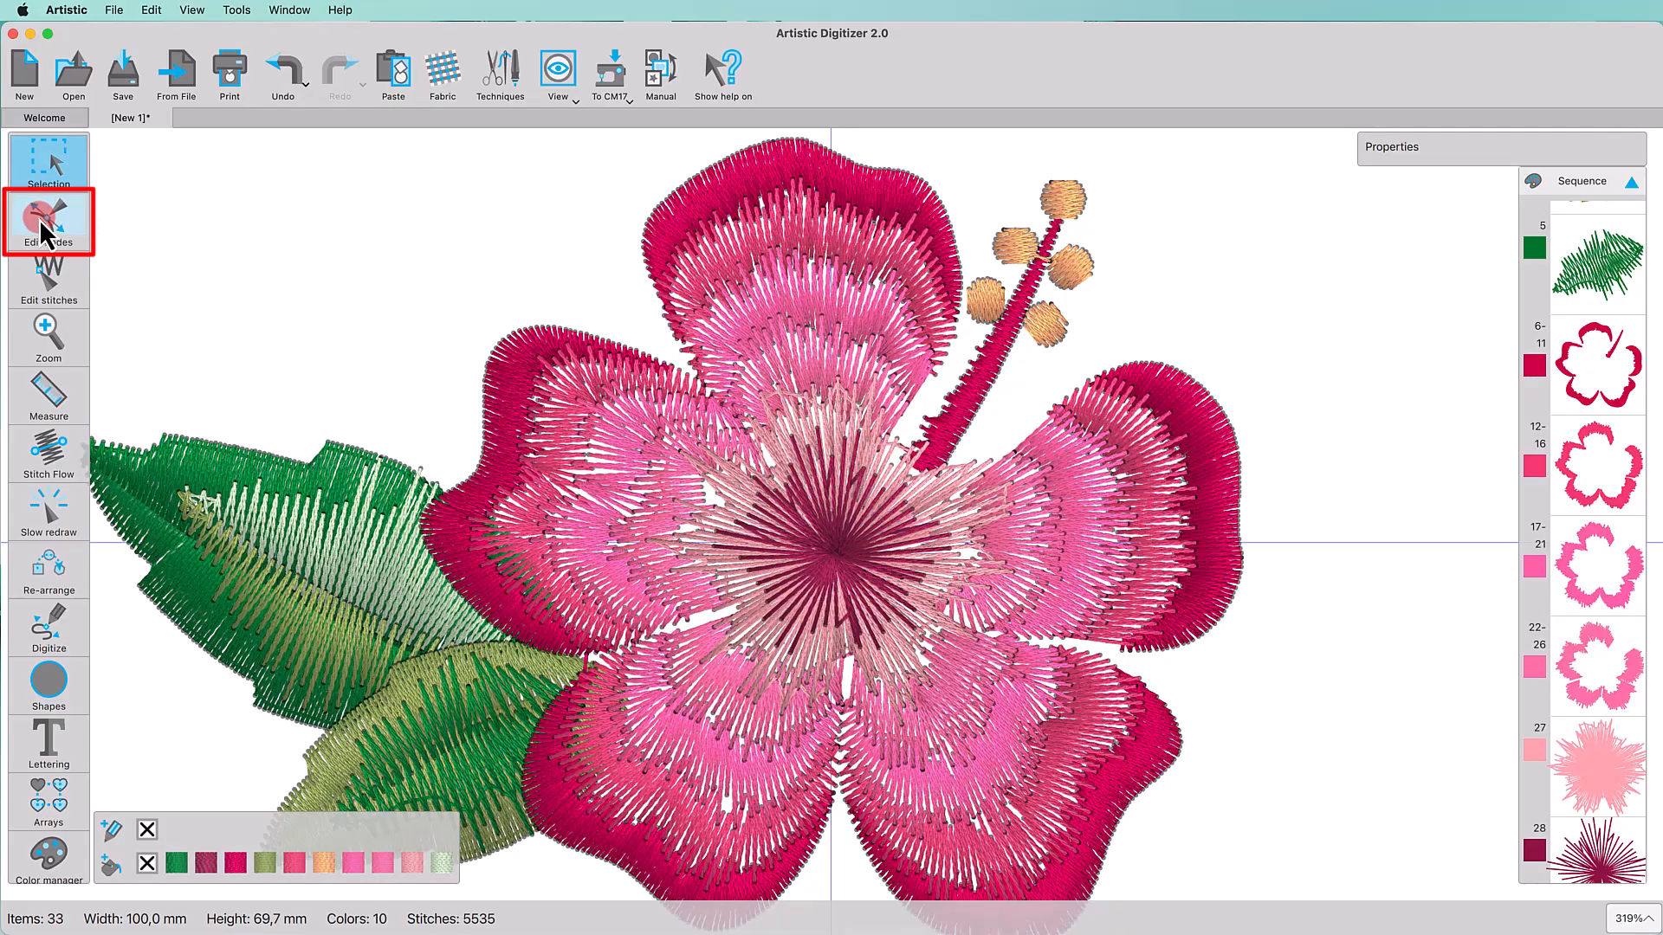
pyautogui.click(520, 163)
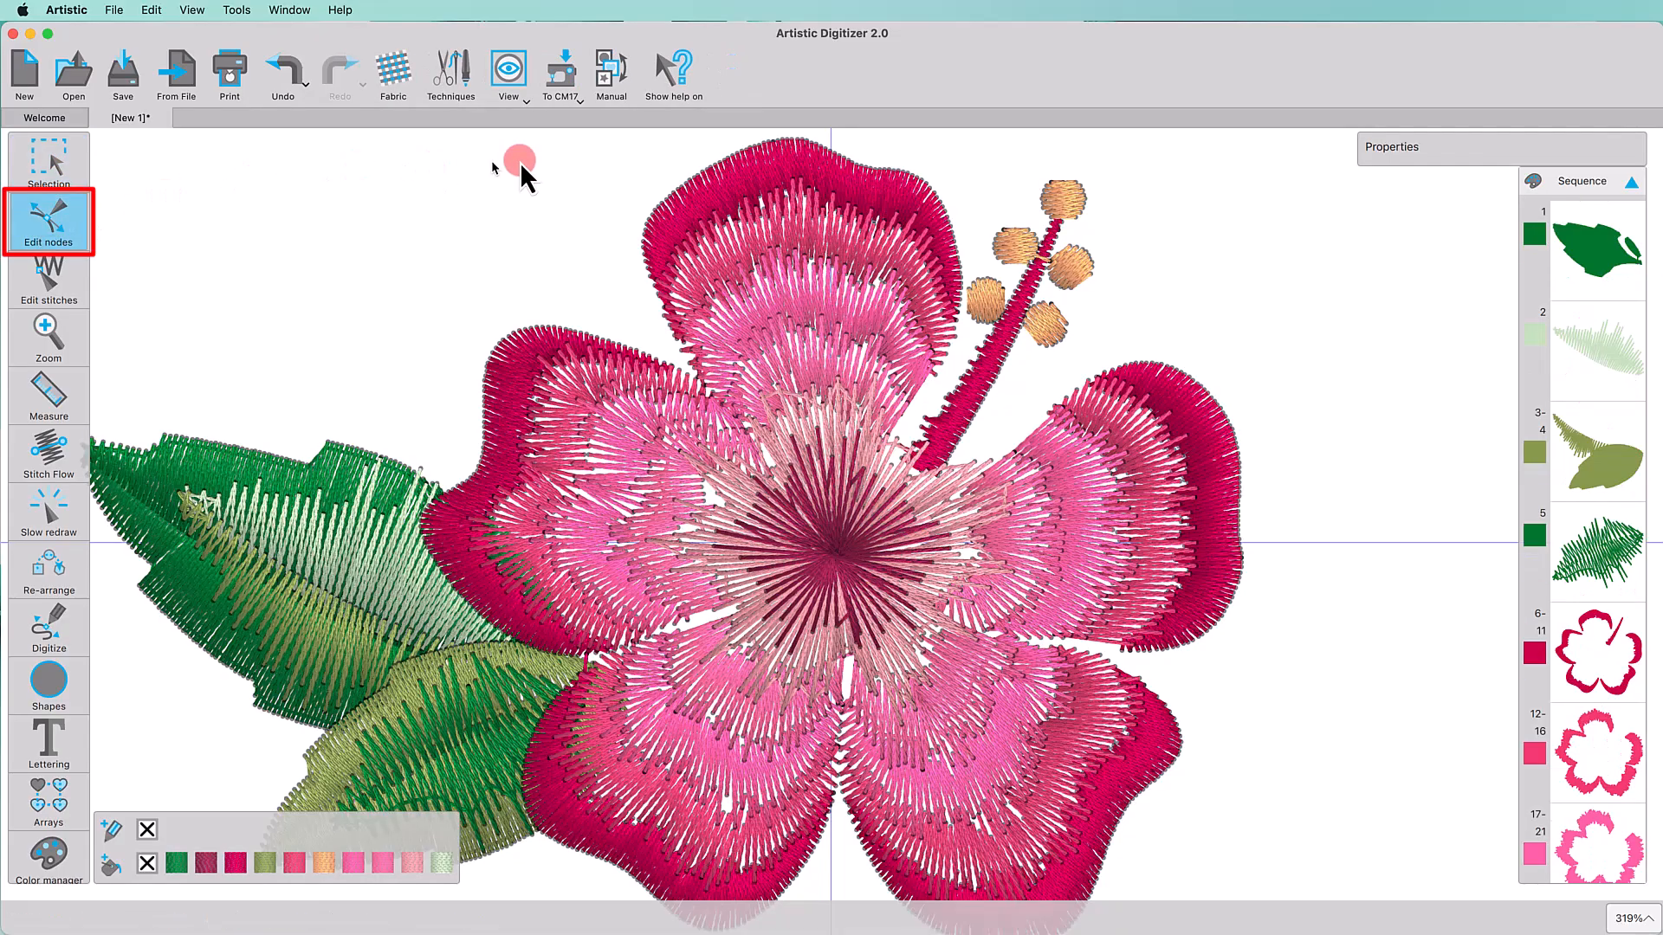
pyautogui.click(740, 298)
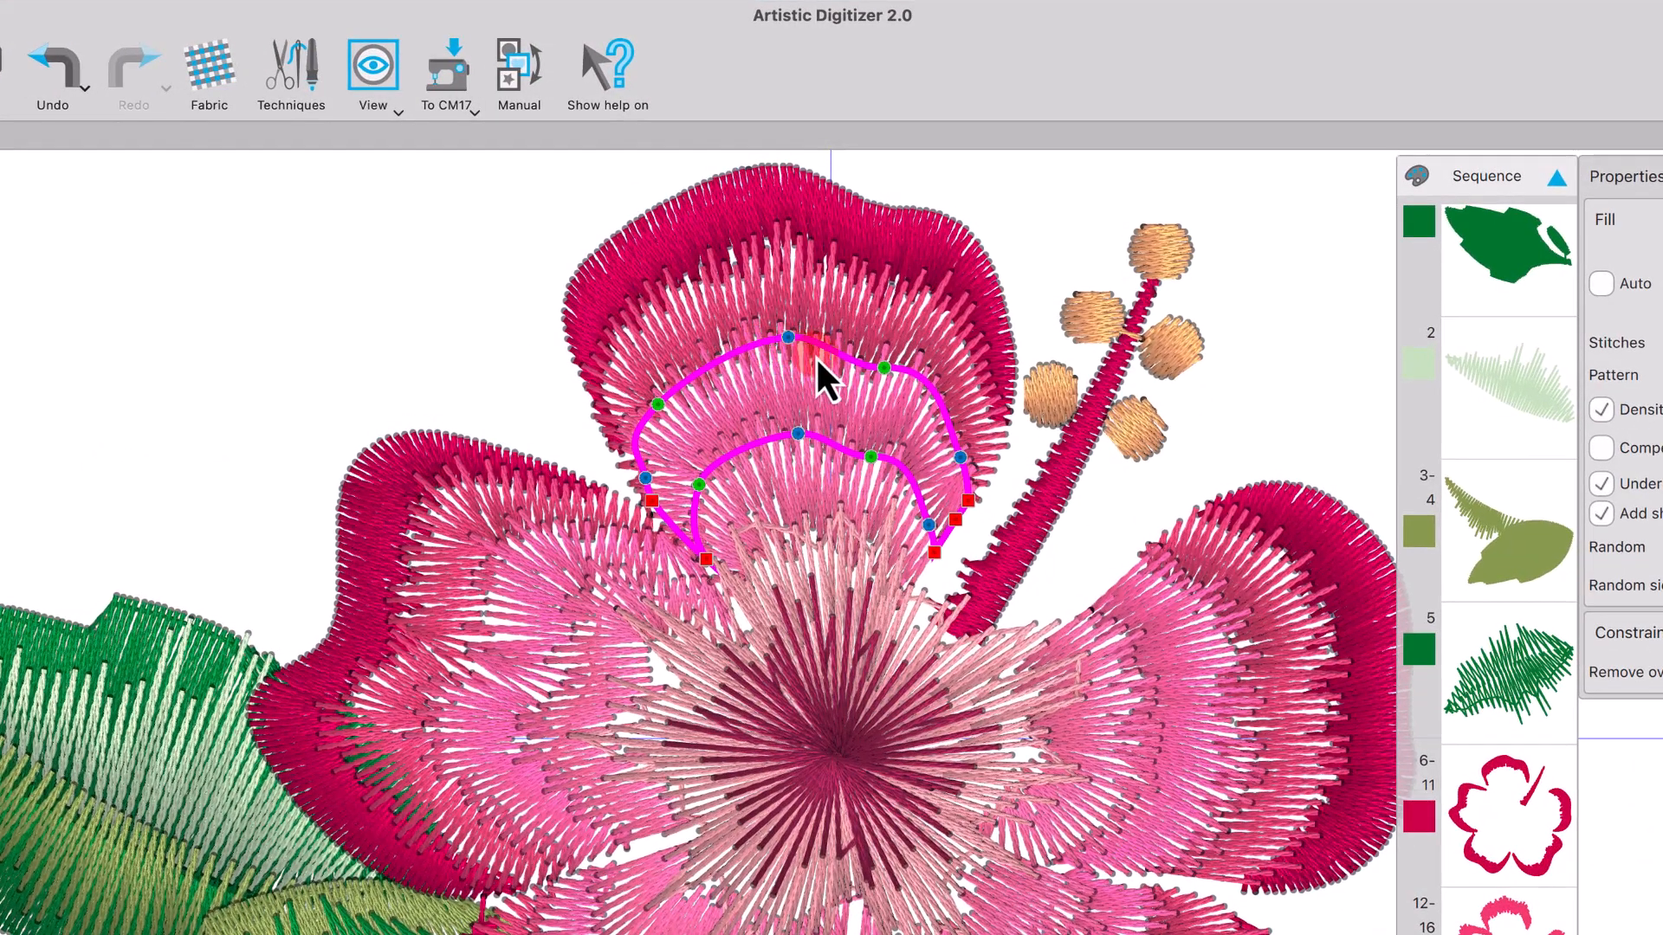
pyautogui.moveTo(885, 368); pyautogui.dragTo(885, 356)
pyautogui.click(818, 268)
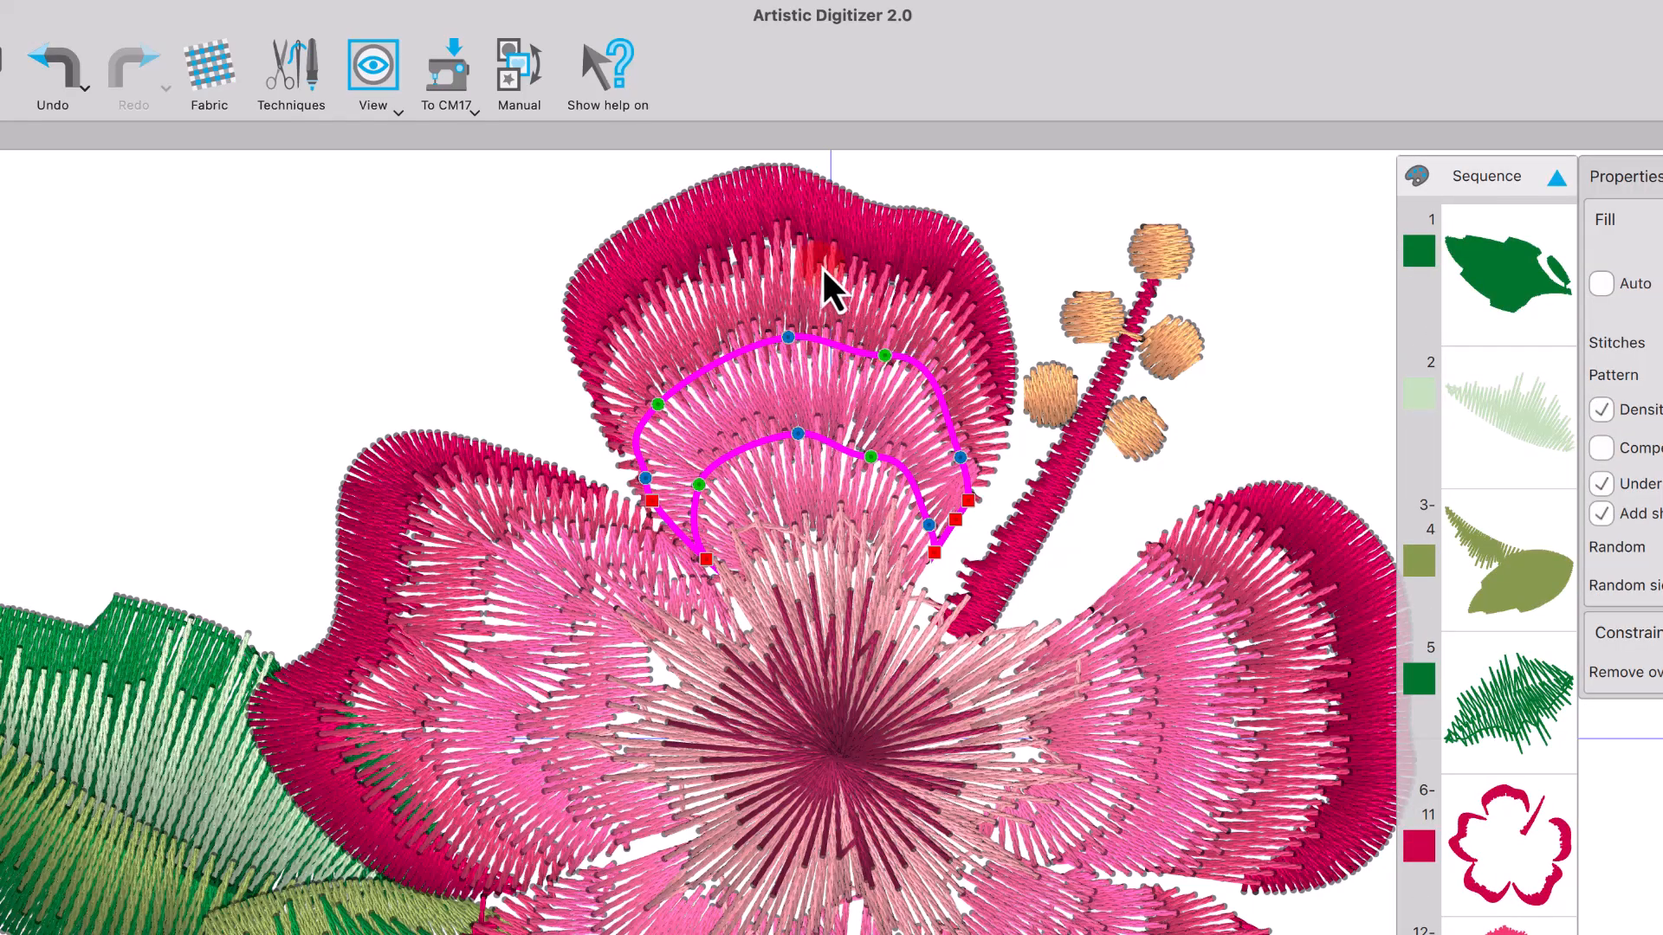
pyautogui.click(830, 283)
pyautogui.moveTo(899, 283); pyautogui.dragTo(897, 267)
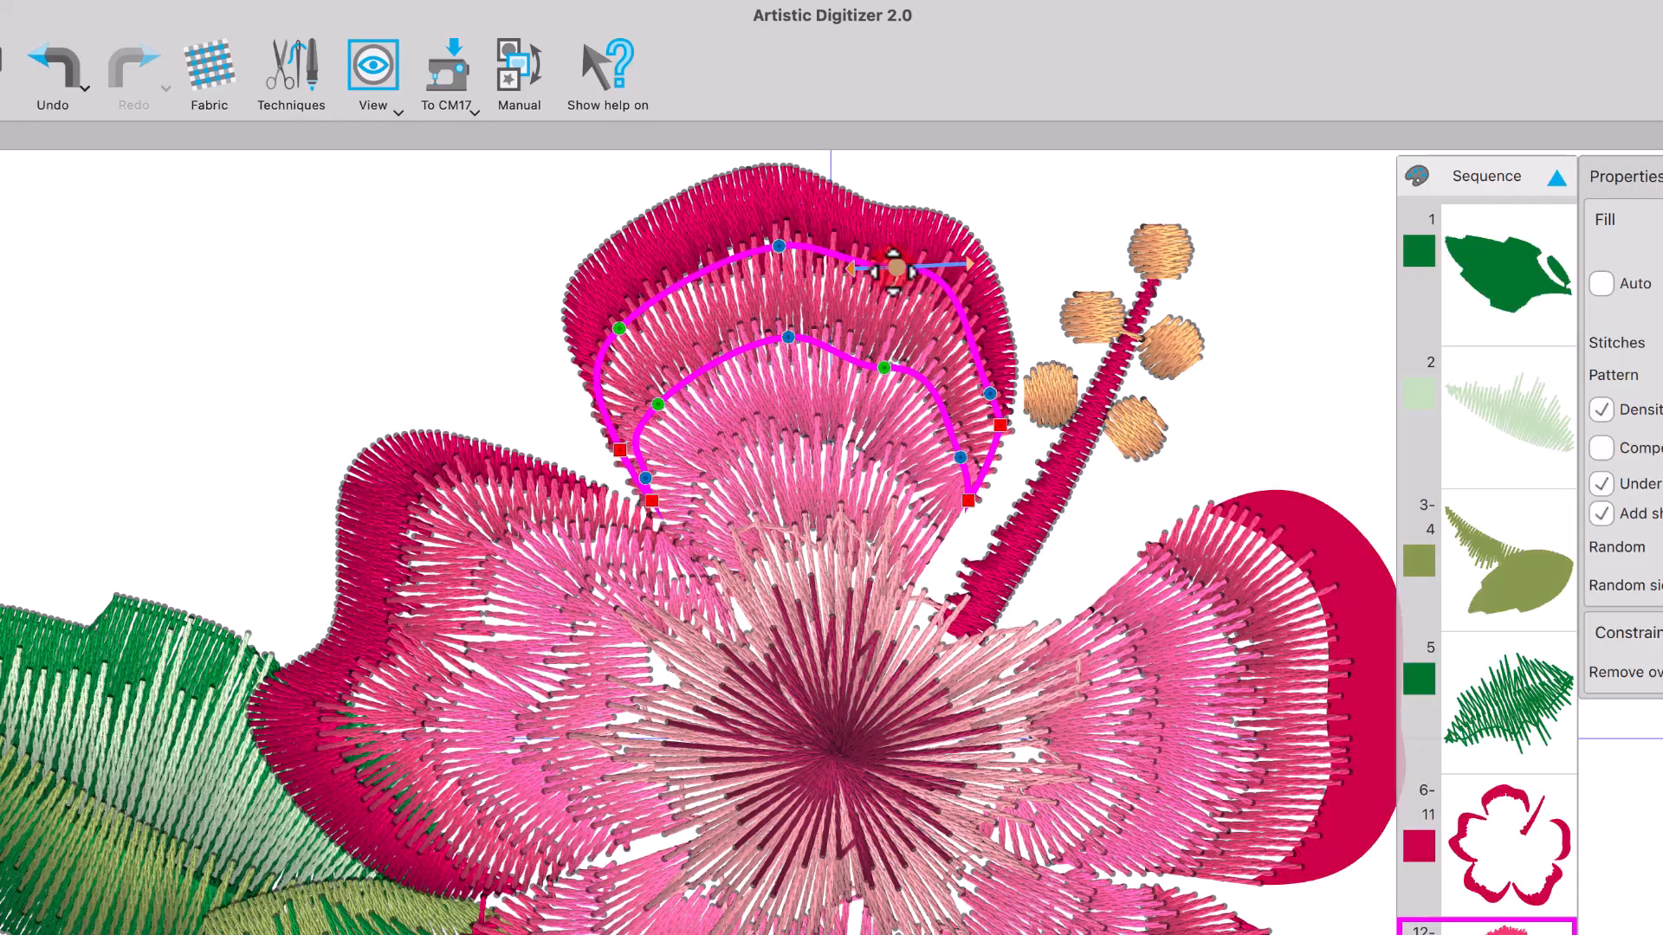
pyautogui.moveTo(619, 329); pyautogui.dragTo(617, 320)
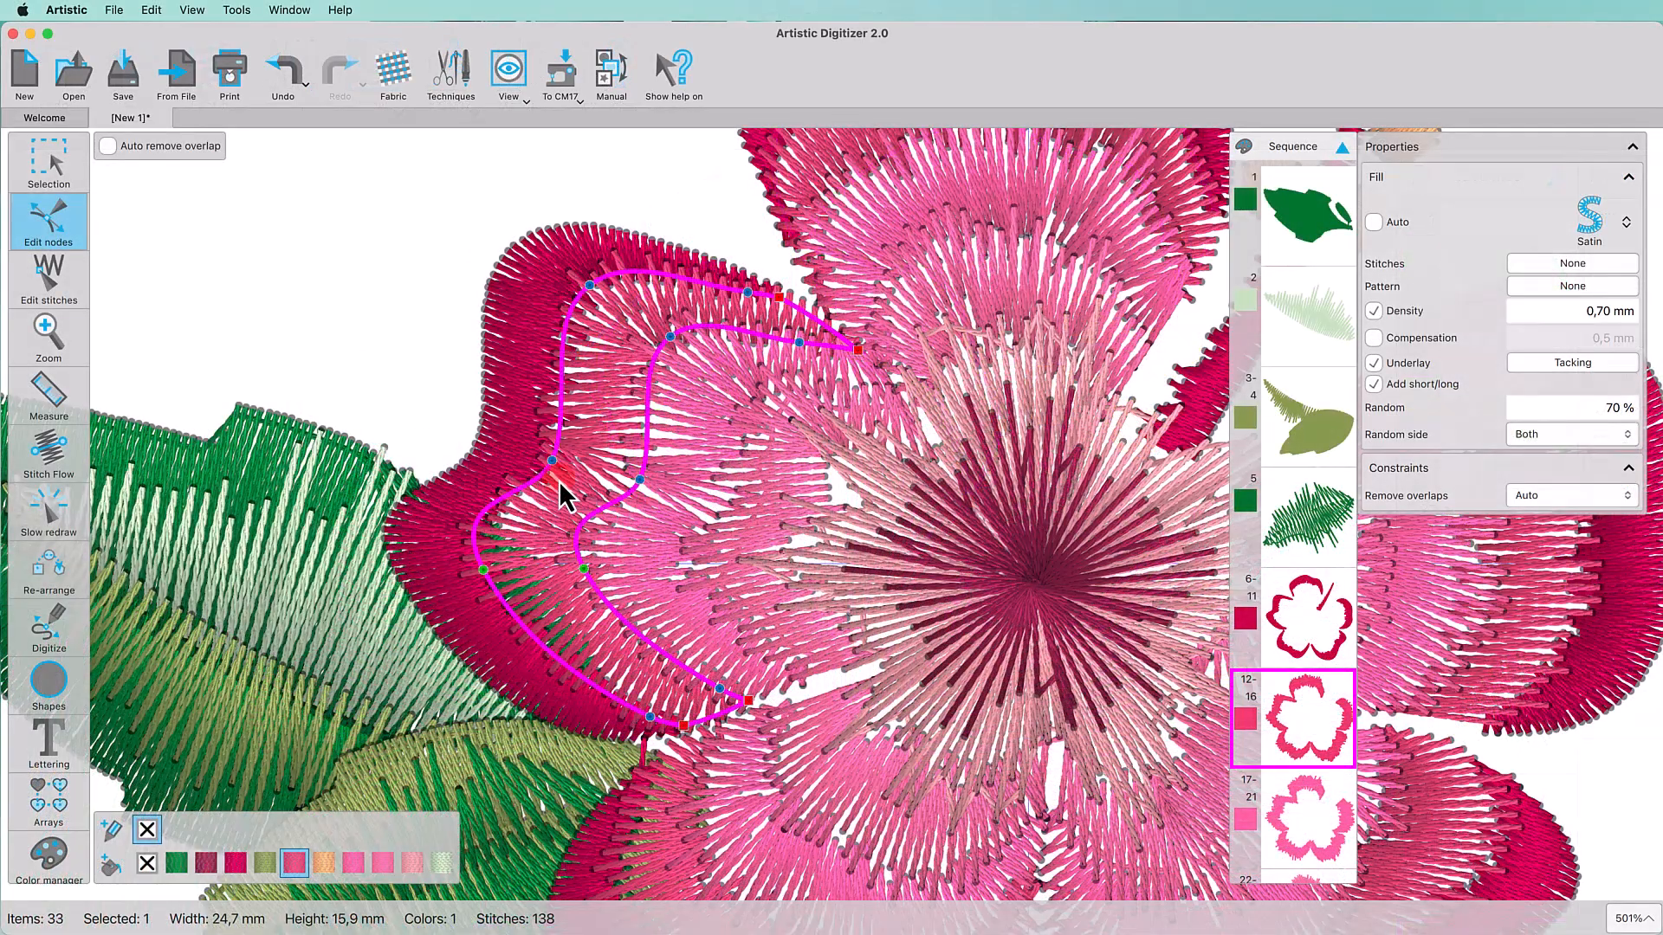
# Step: Reshape the rose-pink layer of the petal beside the leaves by shifting its notch and lobe nodes outward
pyautogui.moveTo(552, 463); pyautogui.dragTo(534, 457)
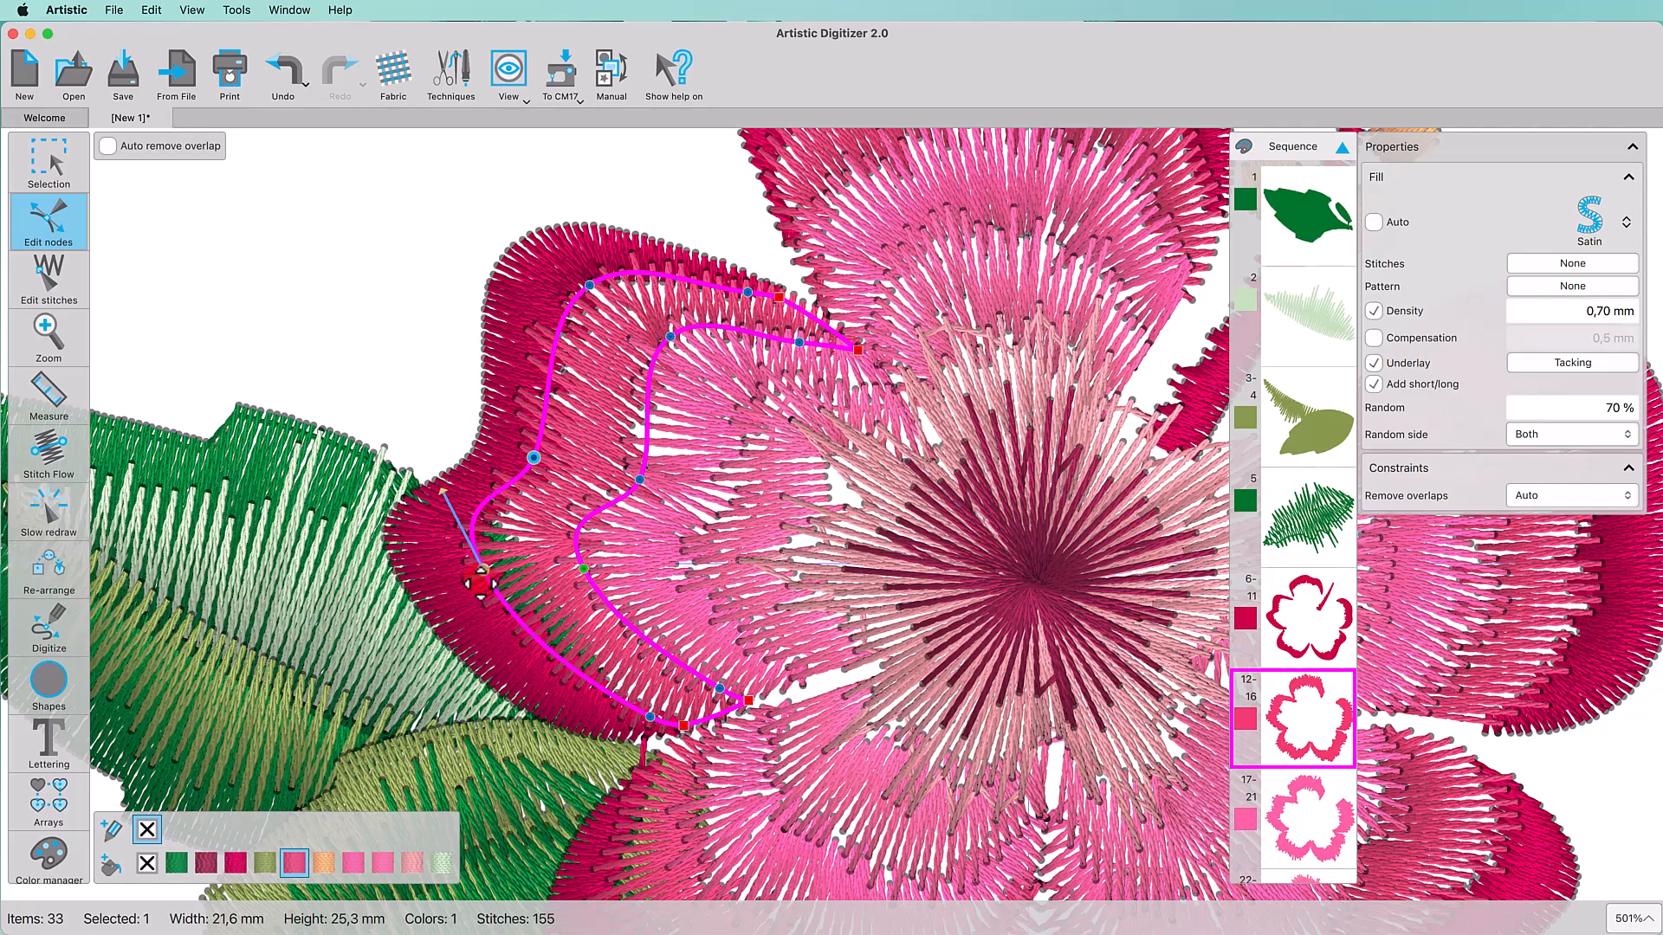
pyautogui.moveTo(479, 580); pyautogui.dragTo(477, 586)
pyautogui.moveTo(582, 572); pyautogui.dragTo(573, 585)
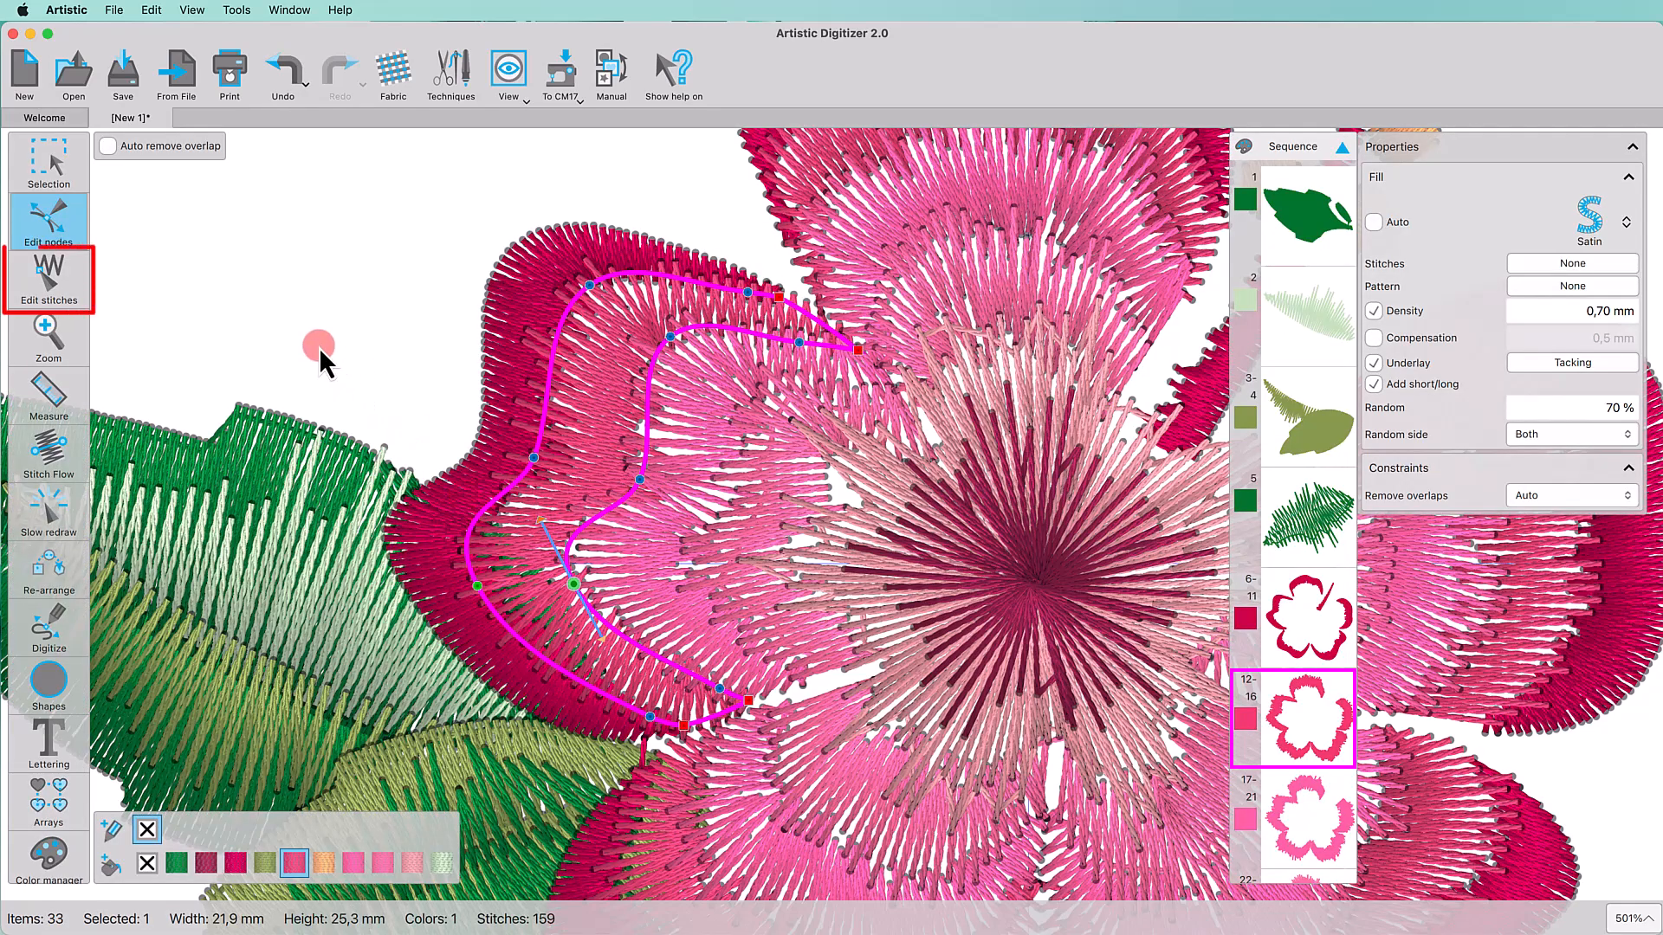
# Step: Try moving individual stitch points at the notch of the same rose-pink layer with Edit stitches, and undo the last move
pyautogui.click(45, 288)
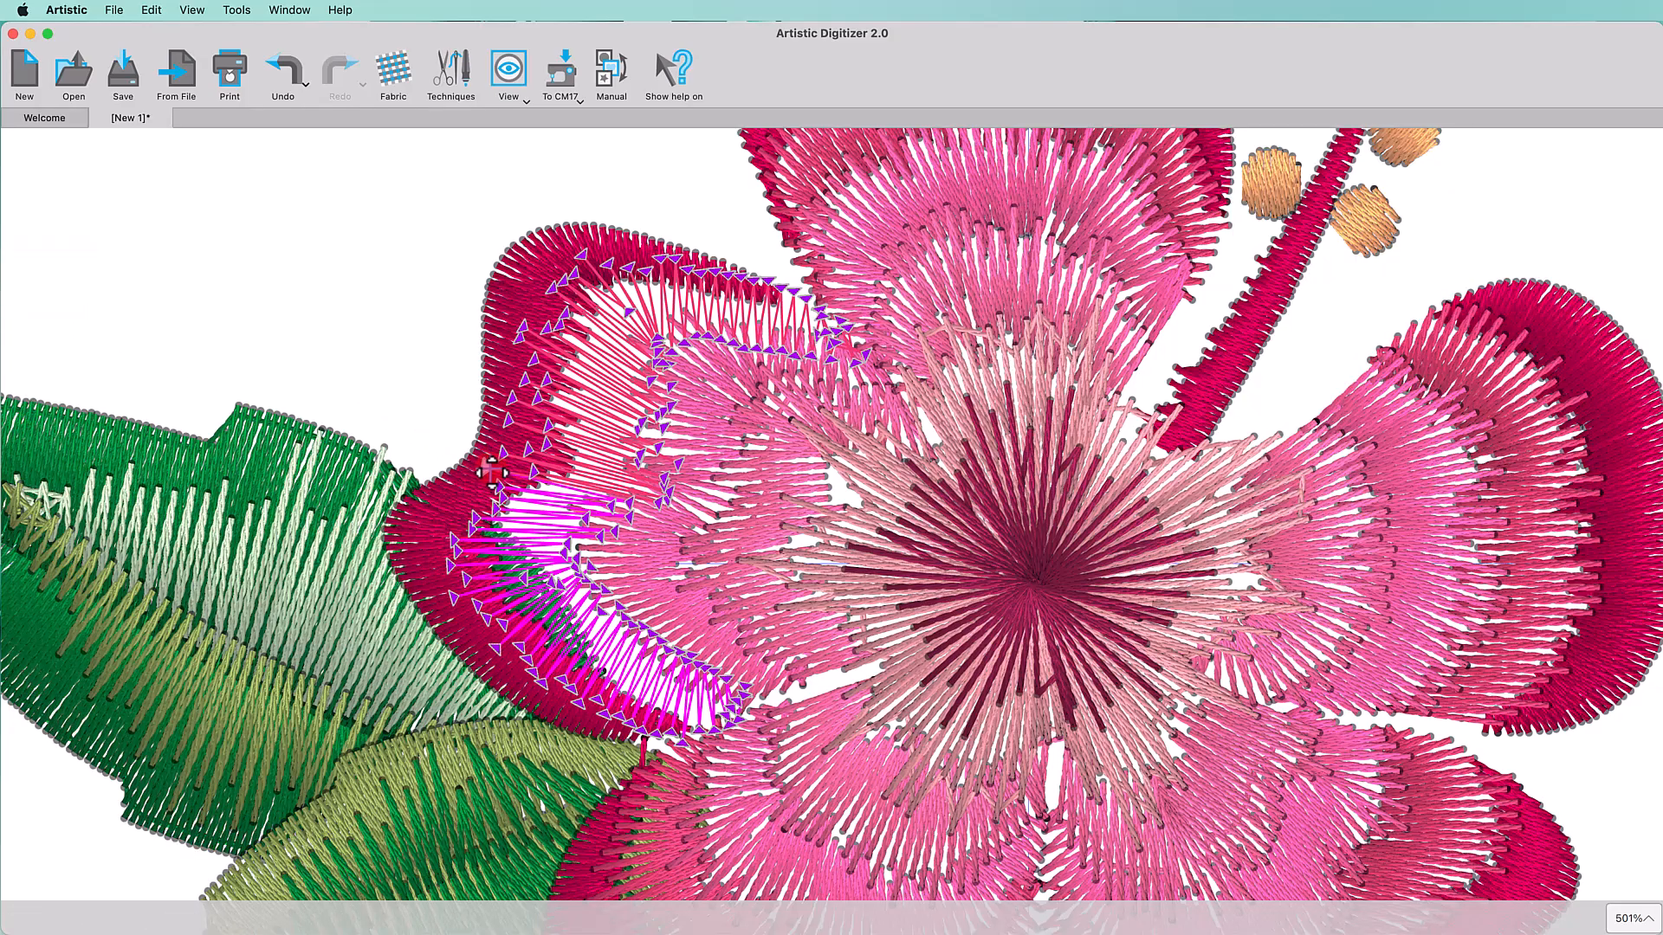
pyautogui.click(493, 470)
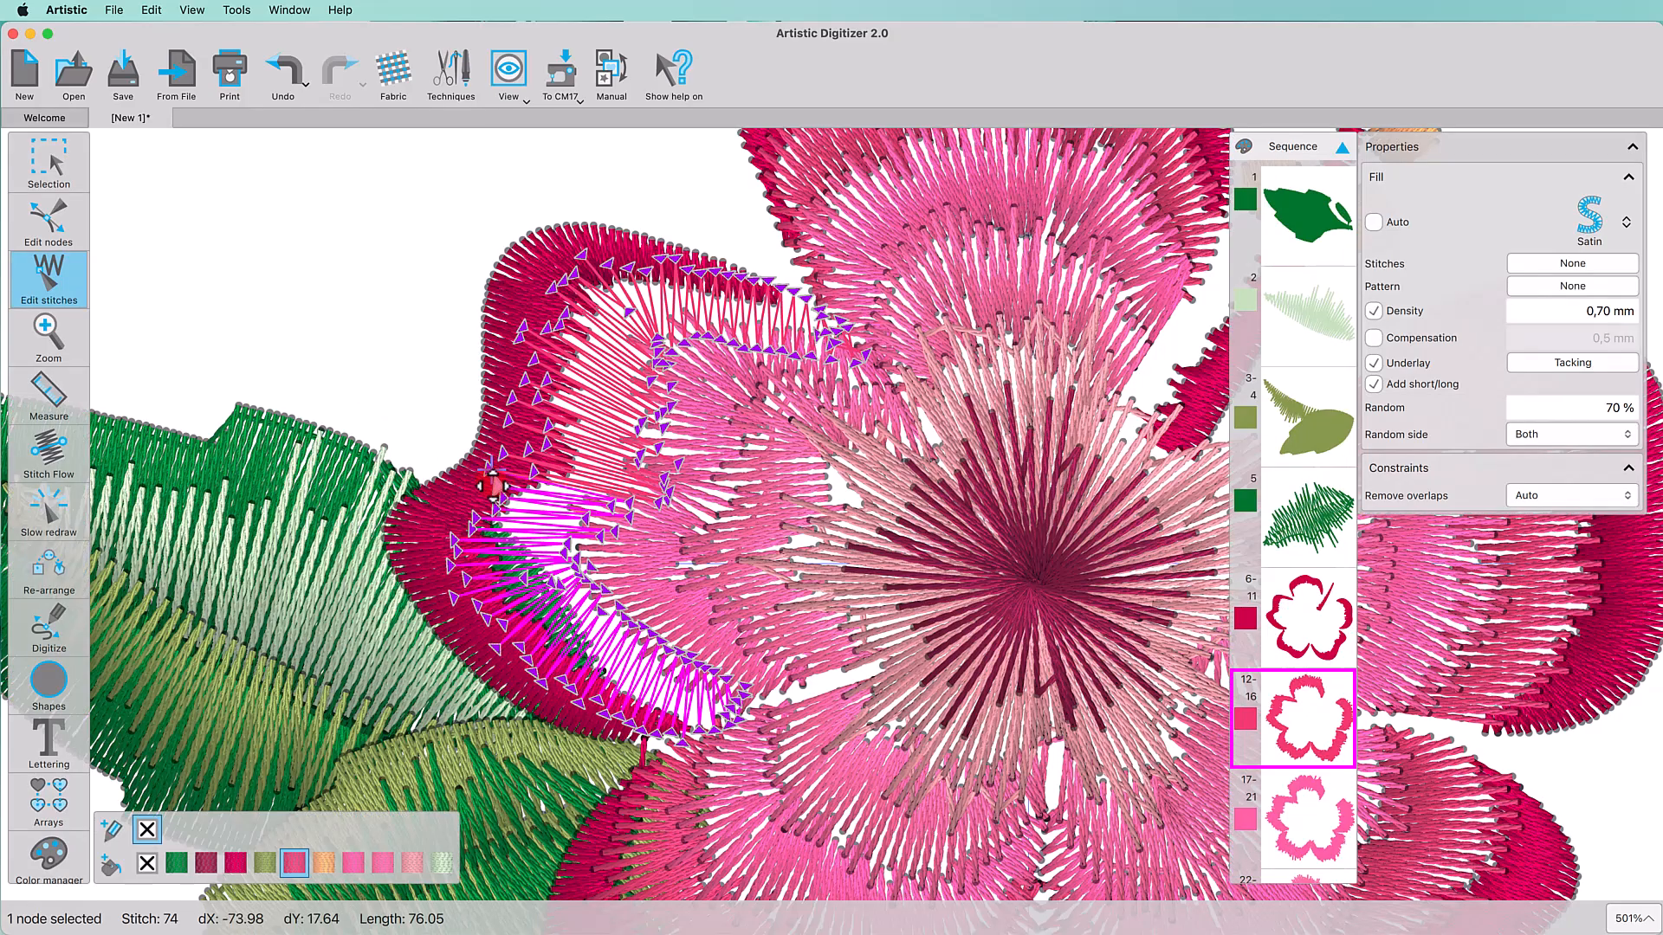
pyautogui.moveTo(493, 486); pyautogui.dragTo(466, 514)
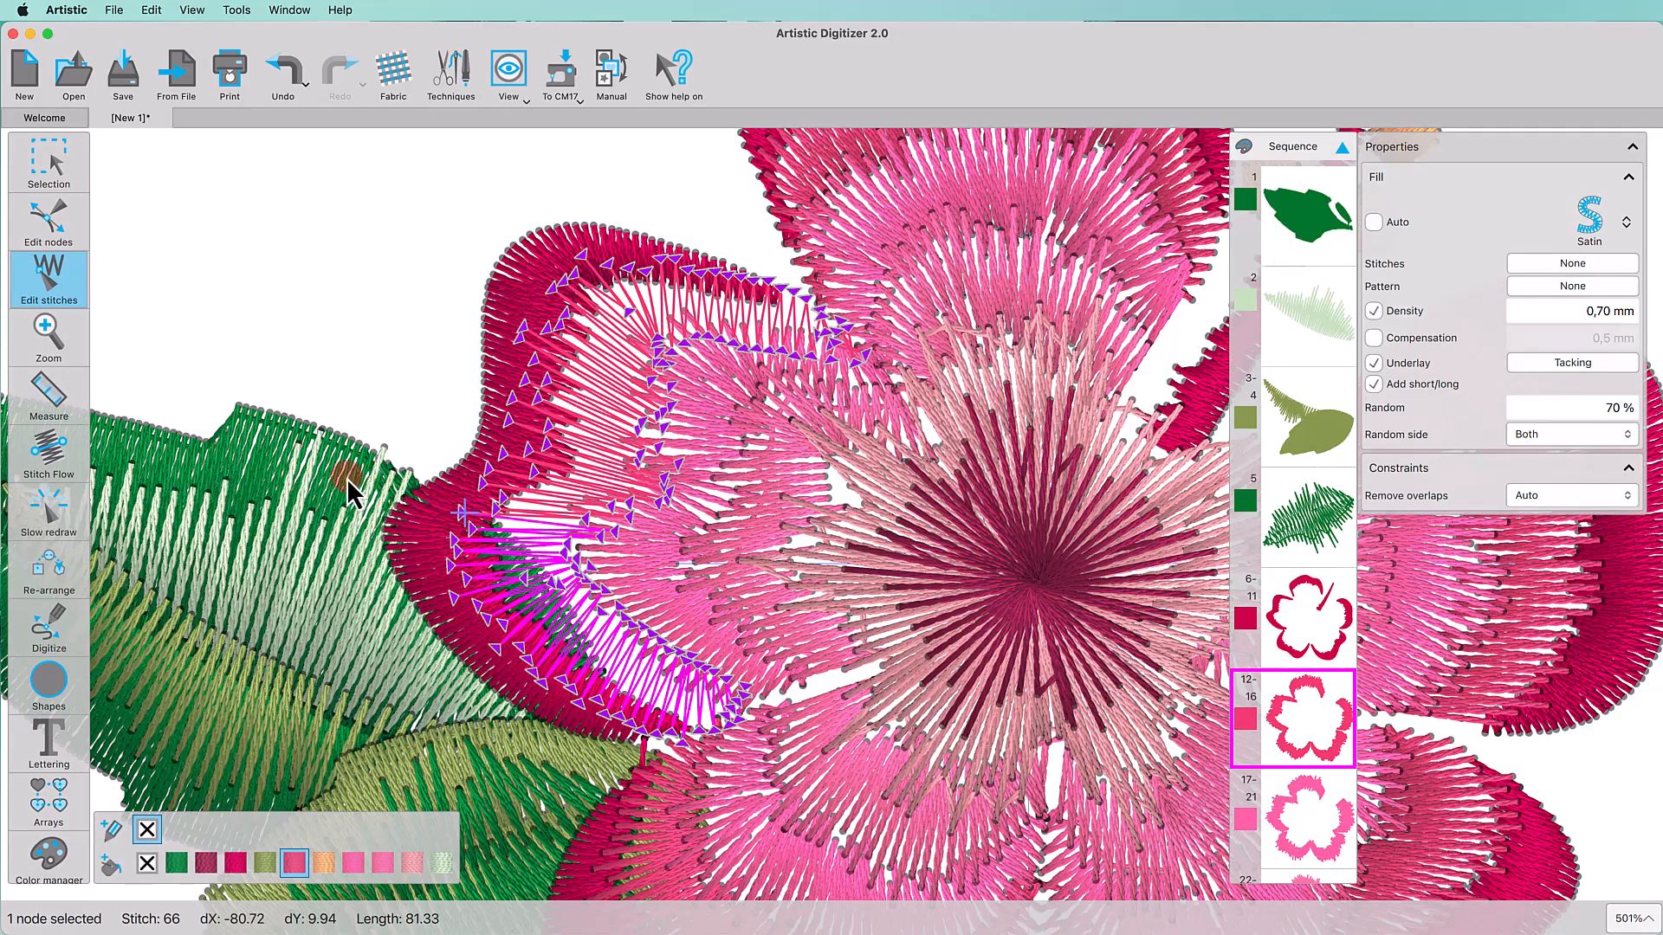
pyautogui.press('super+z')
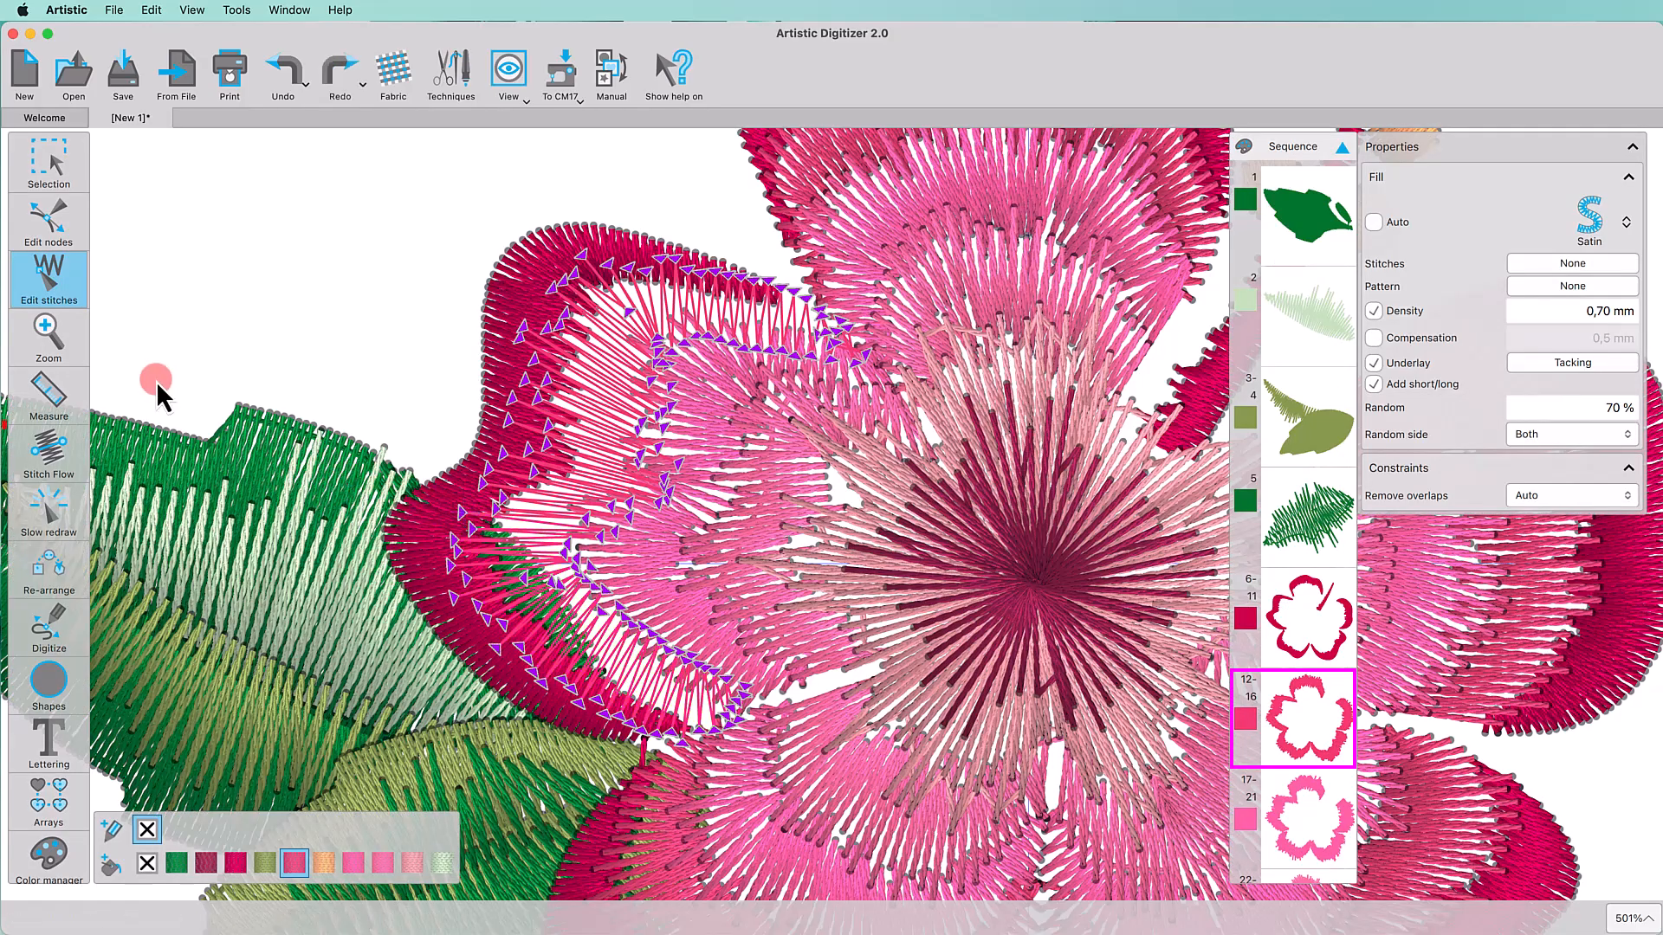
# Step: Draw Stitch Flow direction lines across the two inner pink layers of the petal beside the leaves, starting at their notches
pyautogui.click(54, 446)
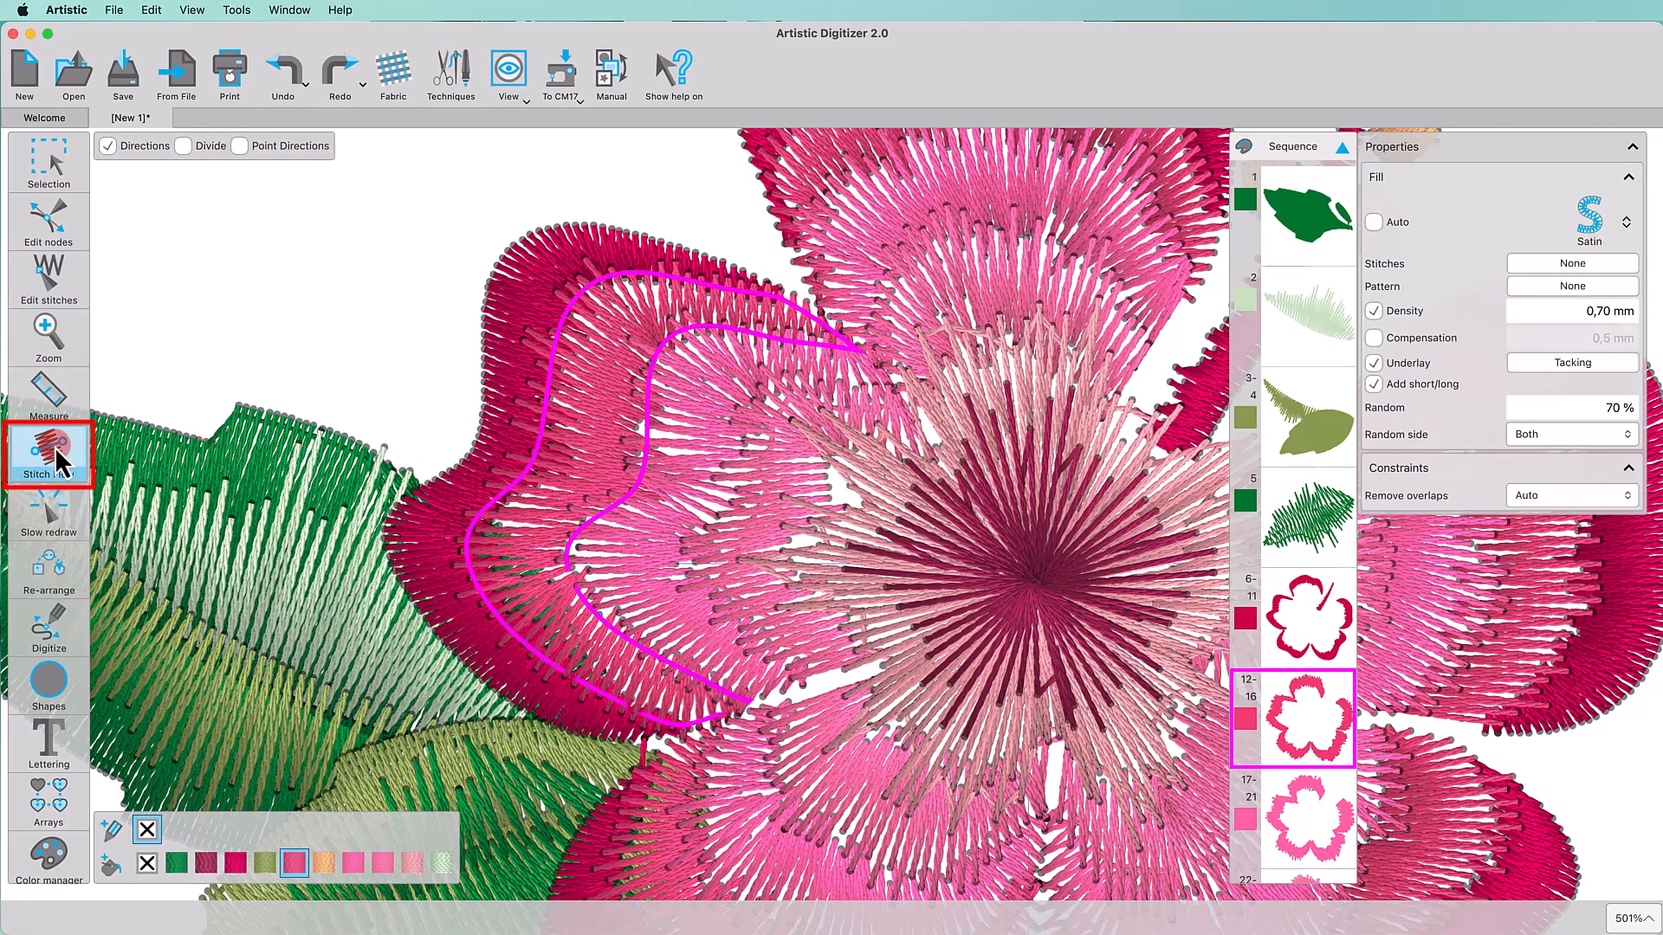
pyautogui.click(637, 565)
pyautogui.moveTo(735, 496); pyautogui.dragTo(647, 467)
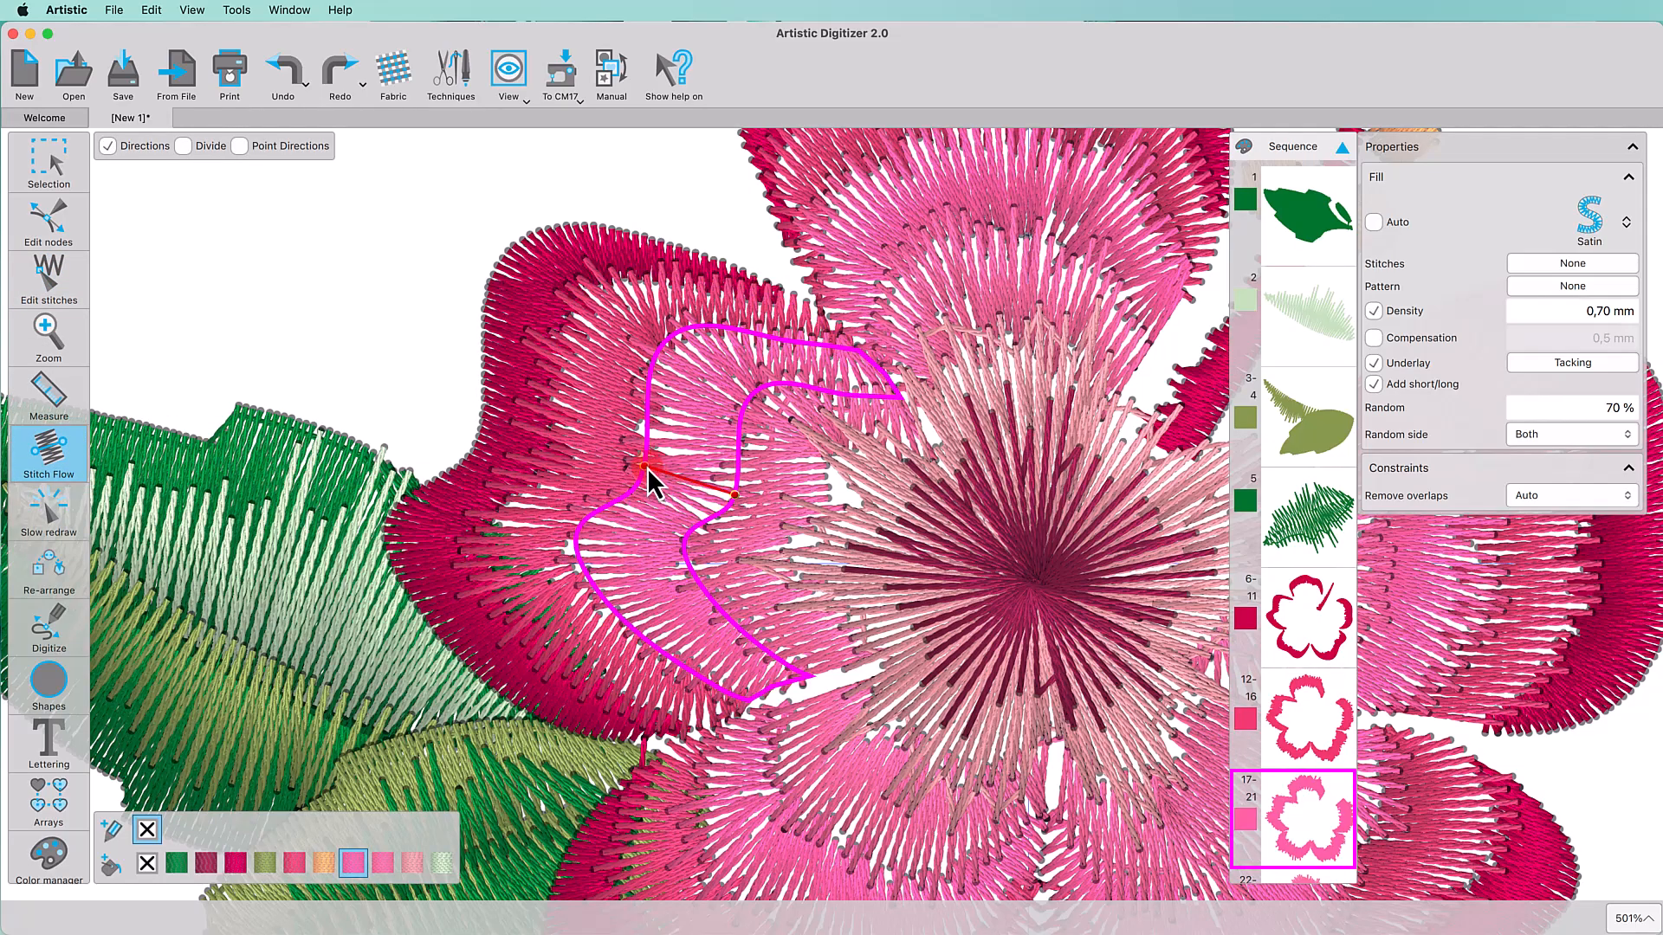
pyautogui.click(766, 502)
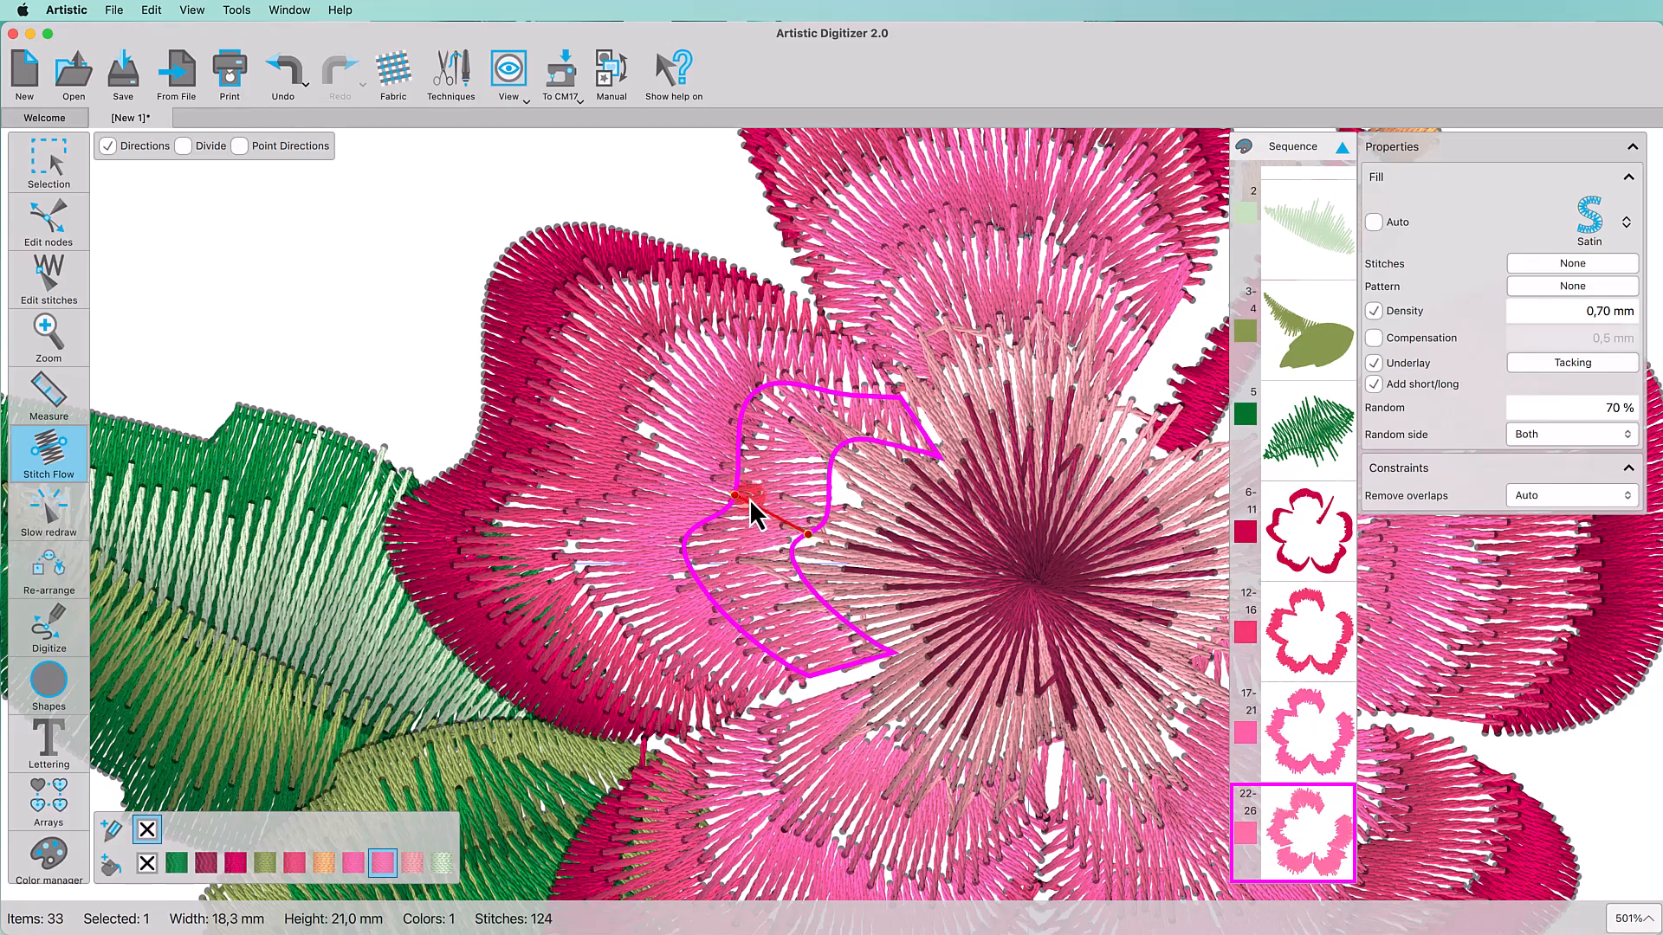
pyautogui.moveTo(750, 498); pyautogui.dragTo(829, 523)
pyautogui.click(741, 496)
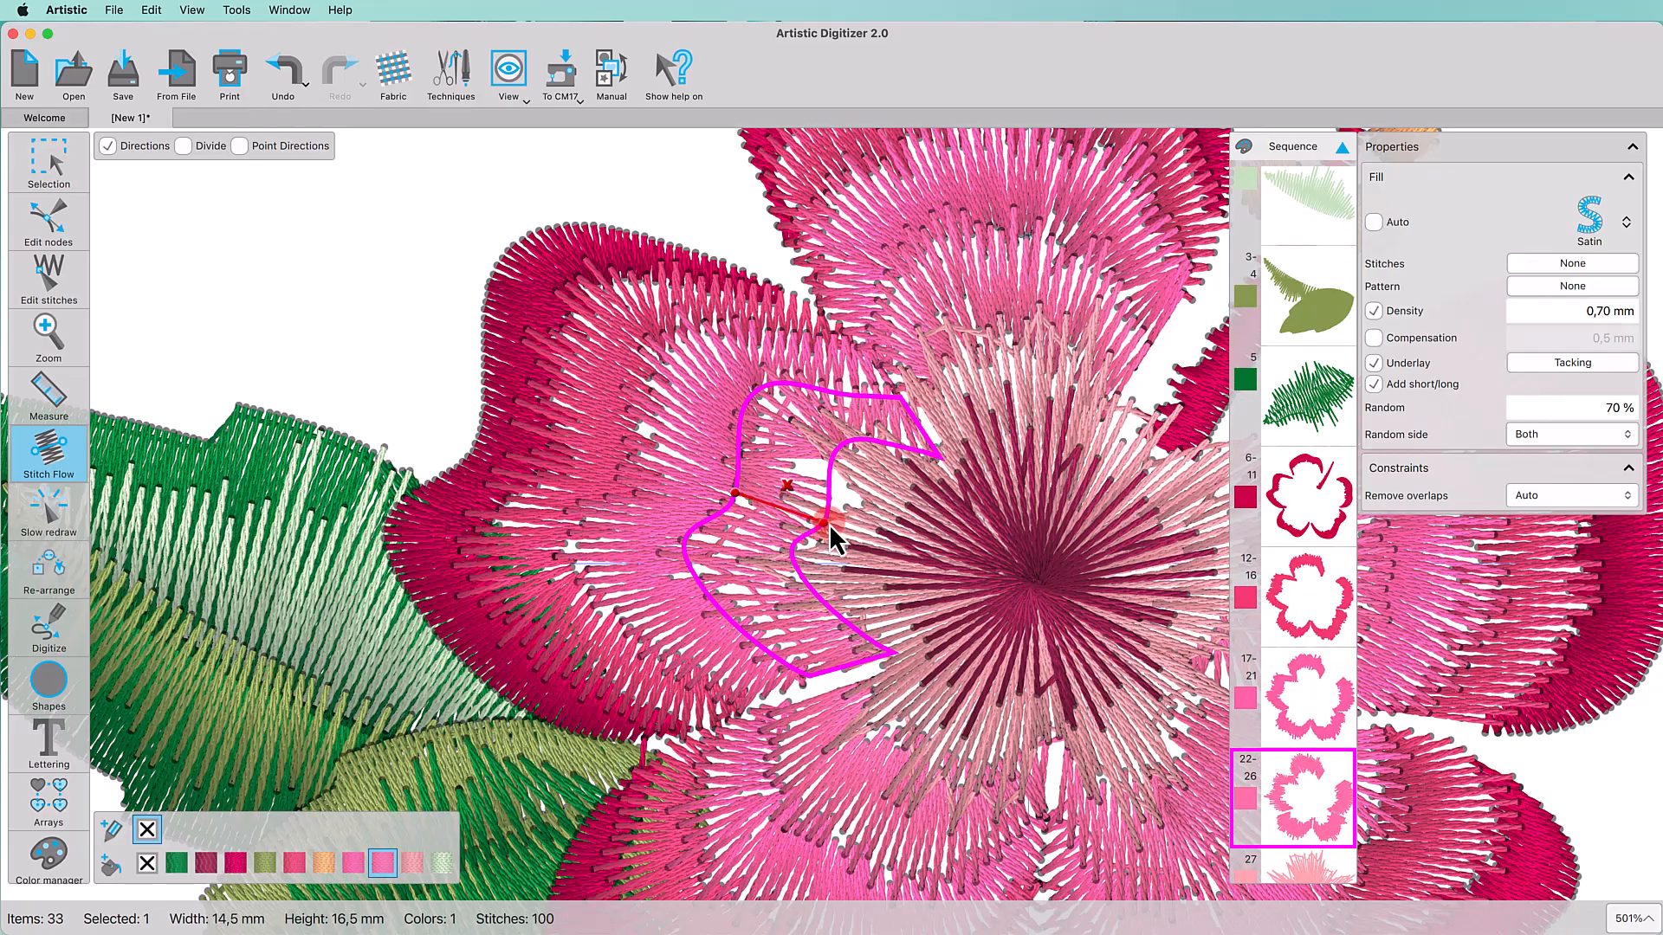
pyautogui.moveTo(696, 525); pyautogui.dragTo(700, 525)
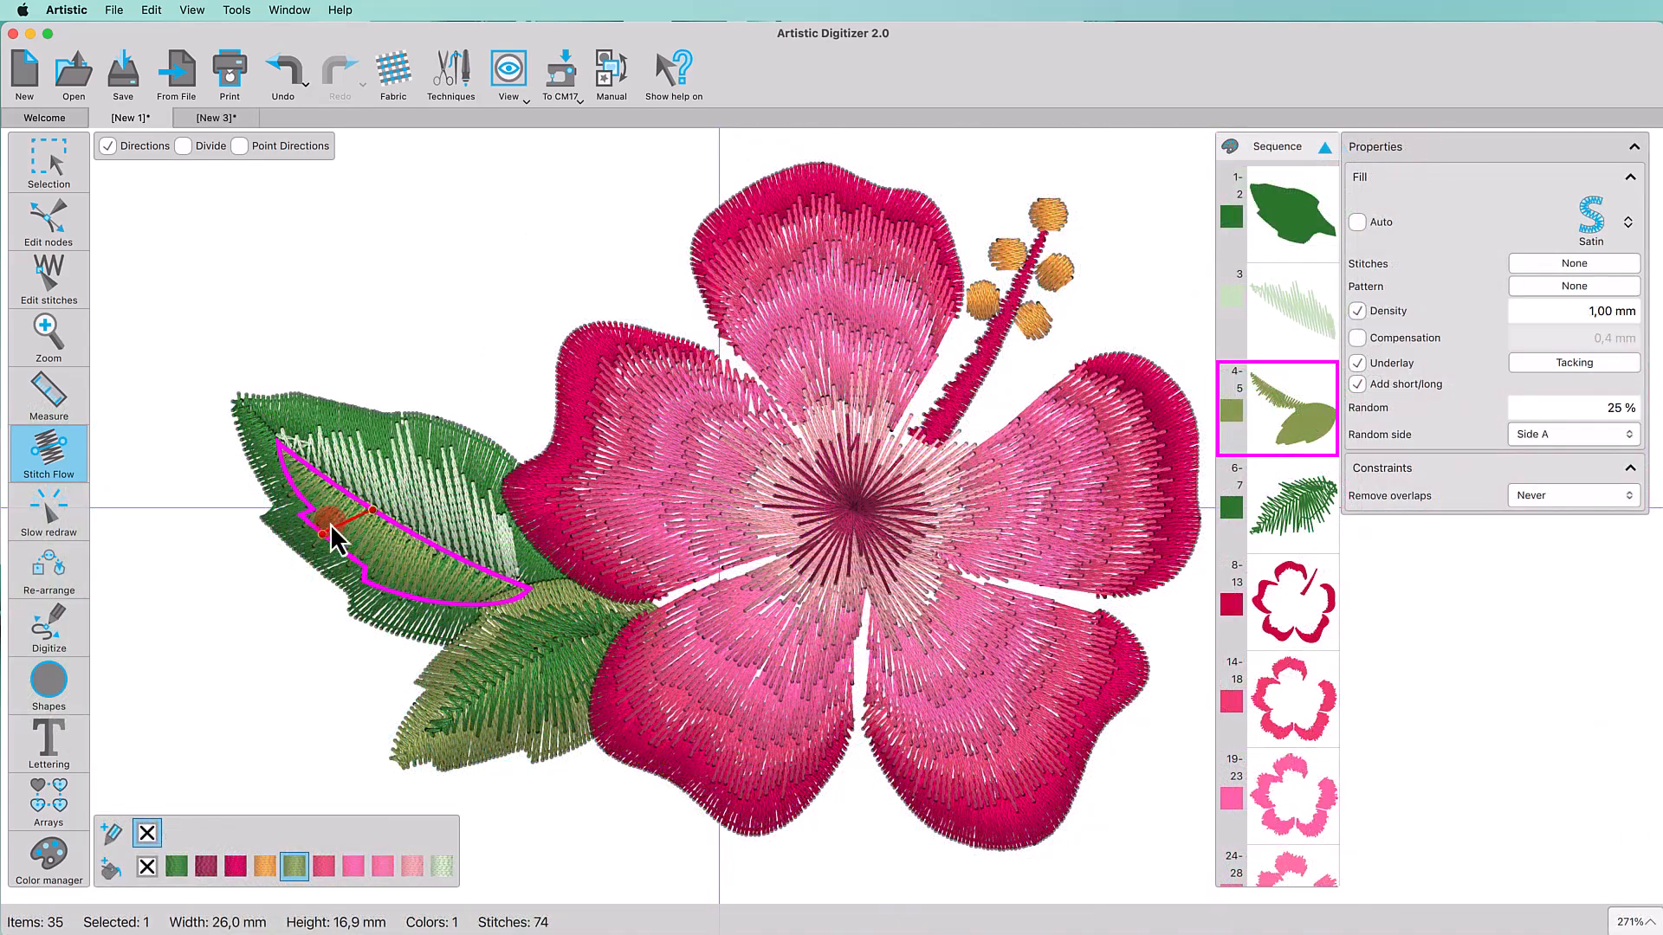
# Step: Draw two Stitch Flow direction lines across the olive lower half of the upper leaf
pyautogui.moveTo(330, 524); pyautogui.dragTo(425, 529)
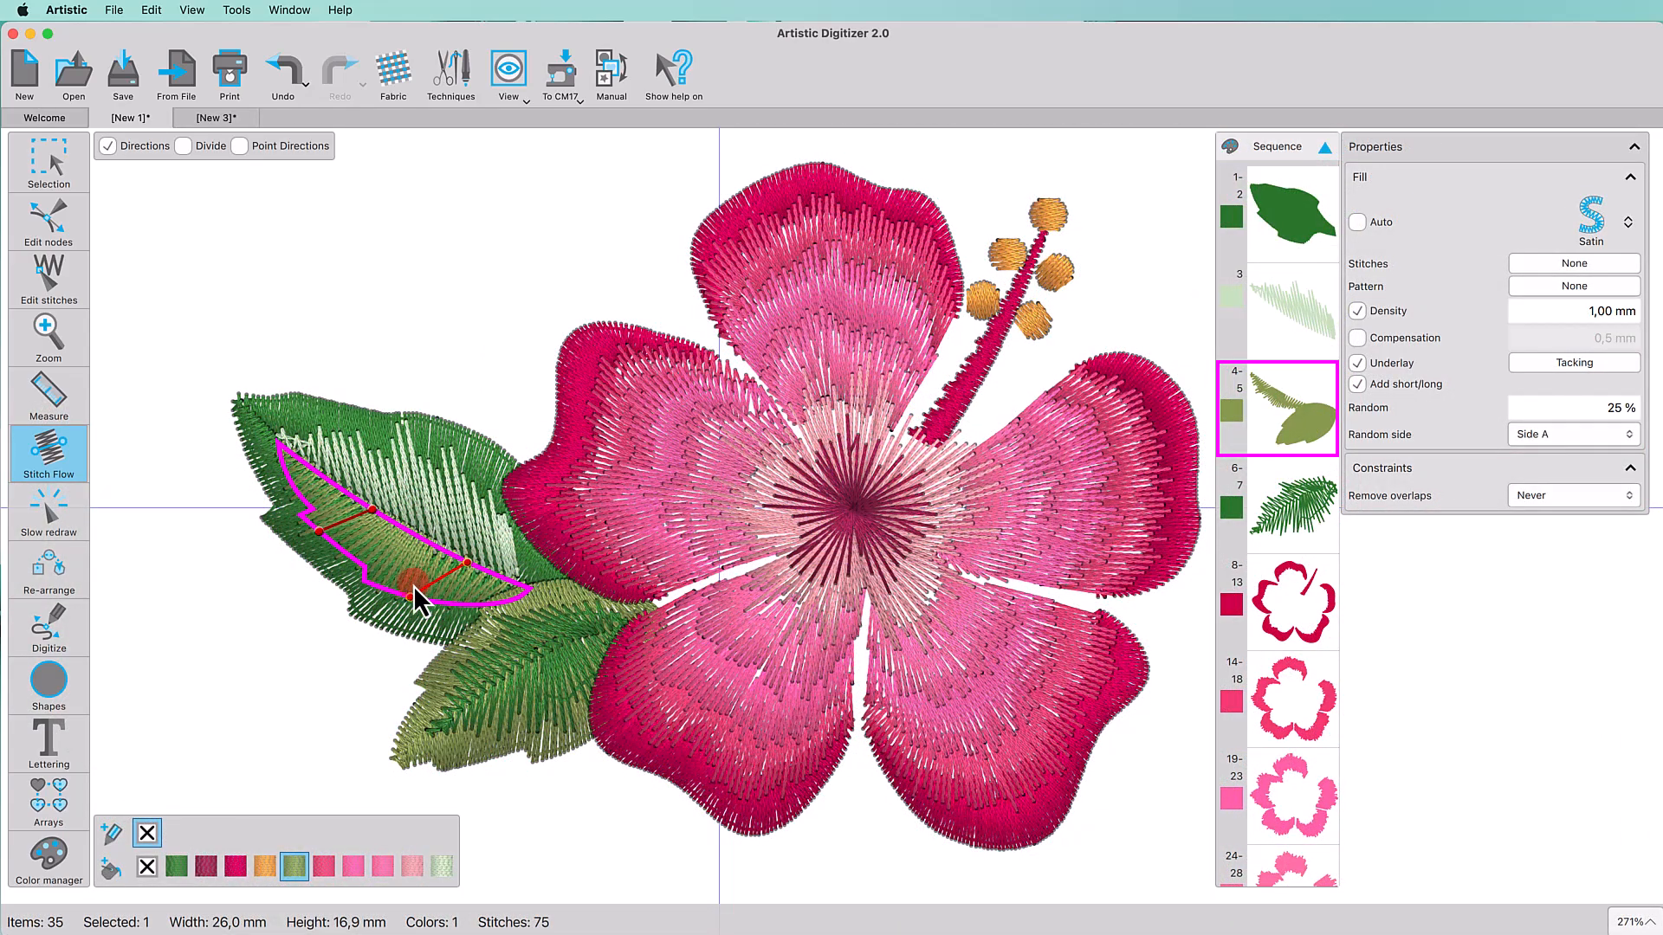
pyautogui.moveTo(413, 585); pyautogui.dragTo(414, 584)
pyautogui.click(289, 627)
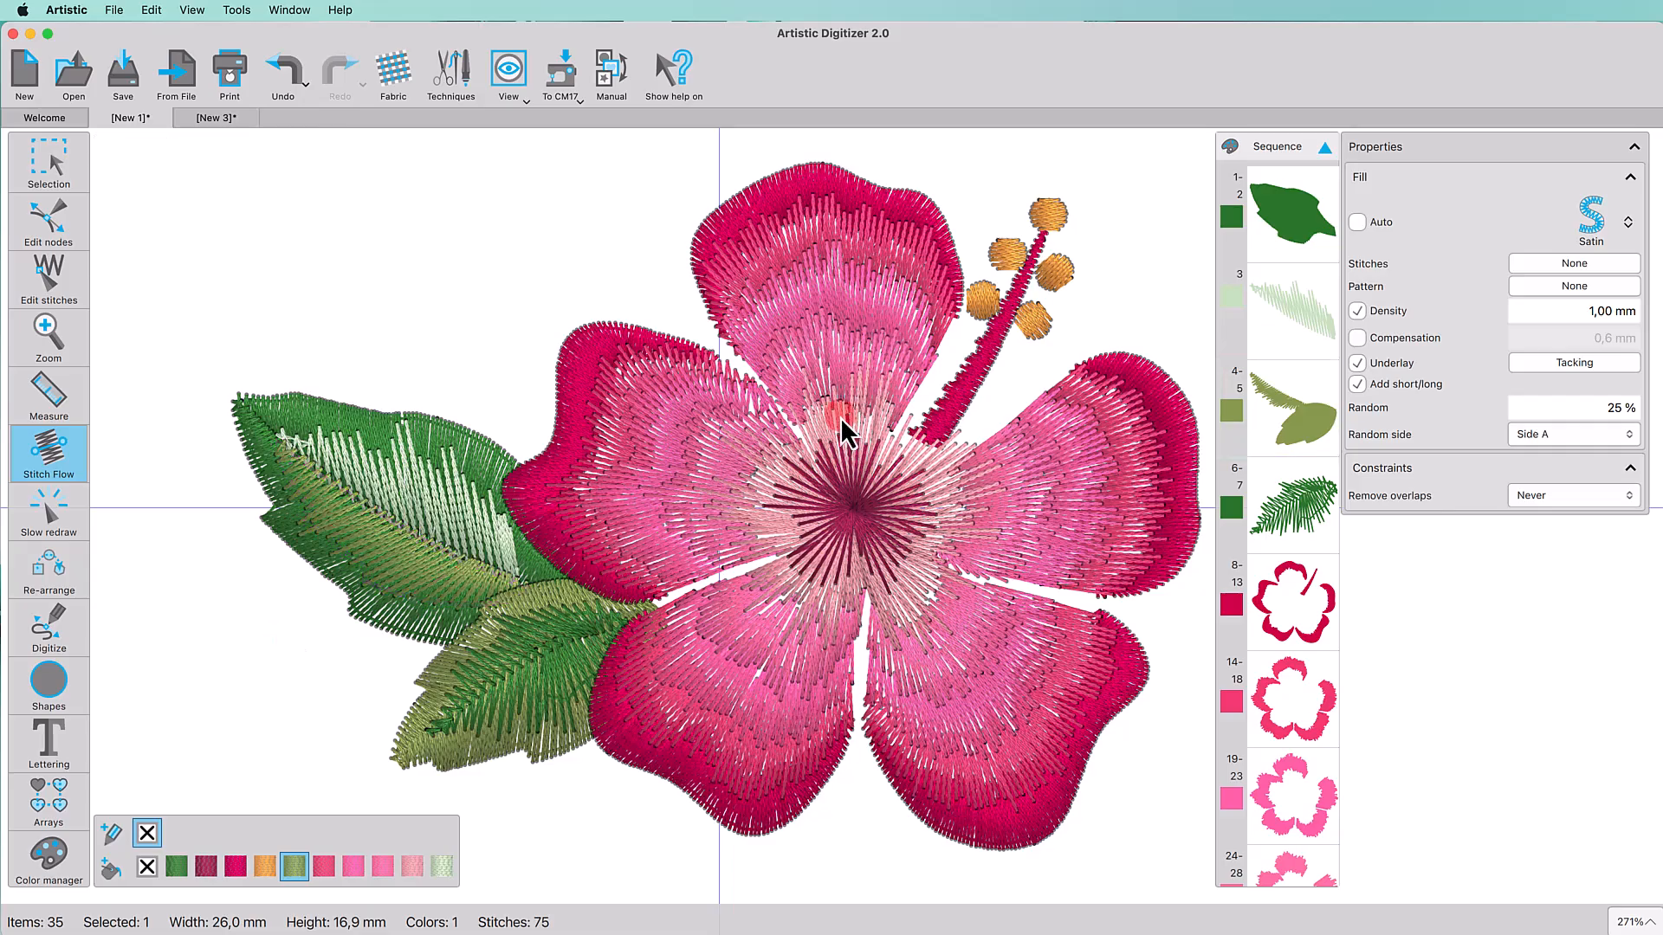
# Step: Reorder the crimson stamen shape to the front of the design
pyautogui.click(979, 363)
pyautogui.rightClick(981, 364)
pyautogui.moveTo(1011, 341)
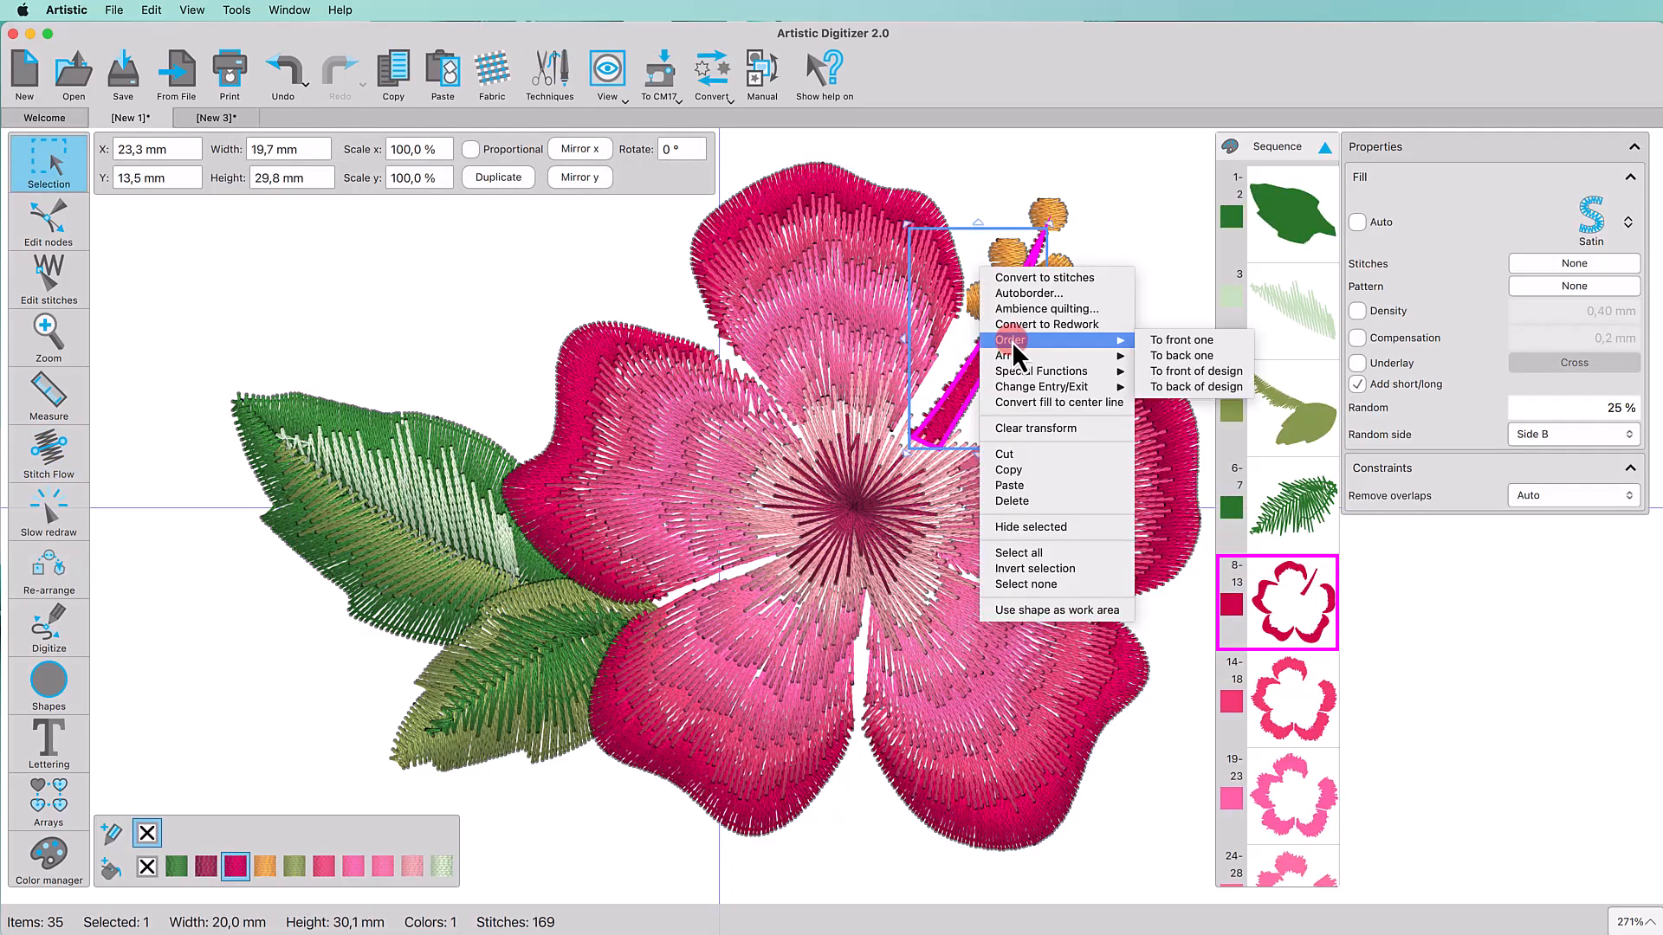
pyautogui.click(1180, 372)
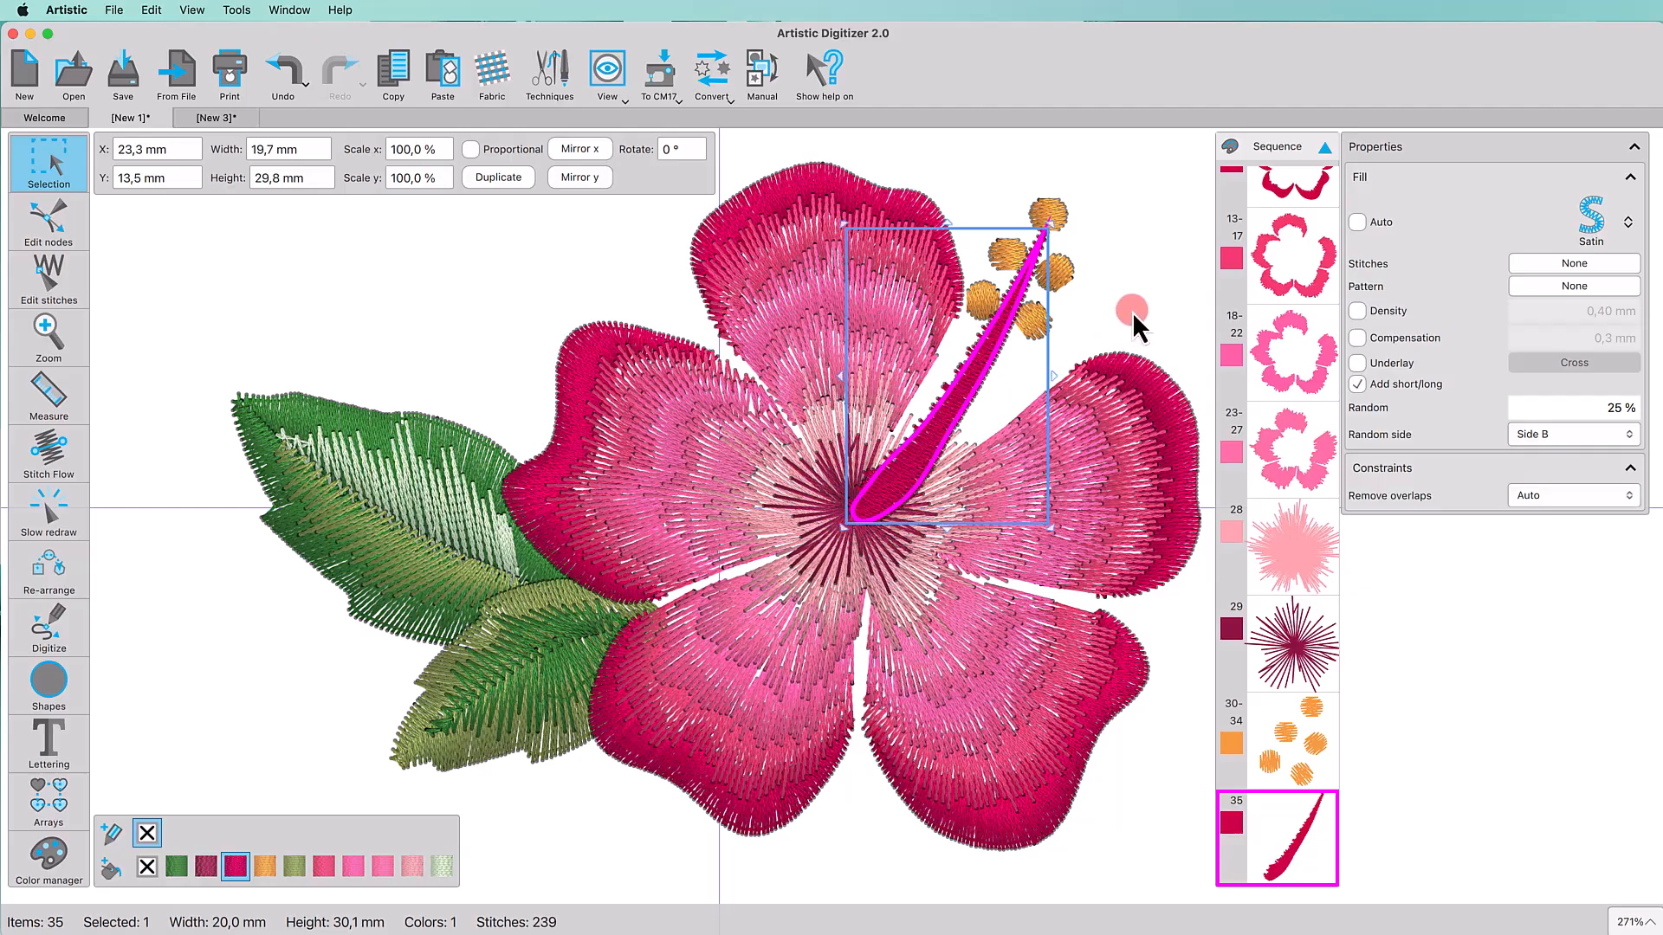
# Step: Set the Random value of the stamen's satin fill to 0%
pyautogui.click(1568, 412)
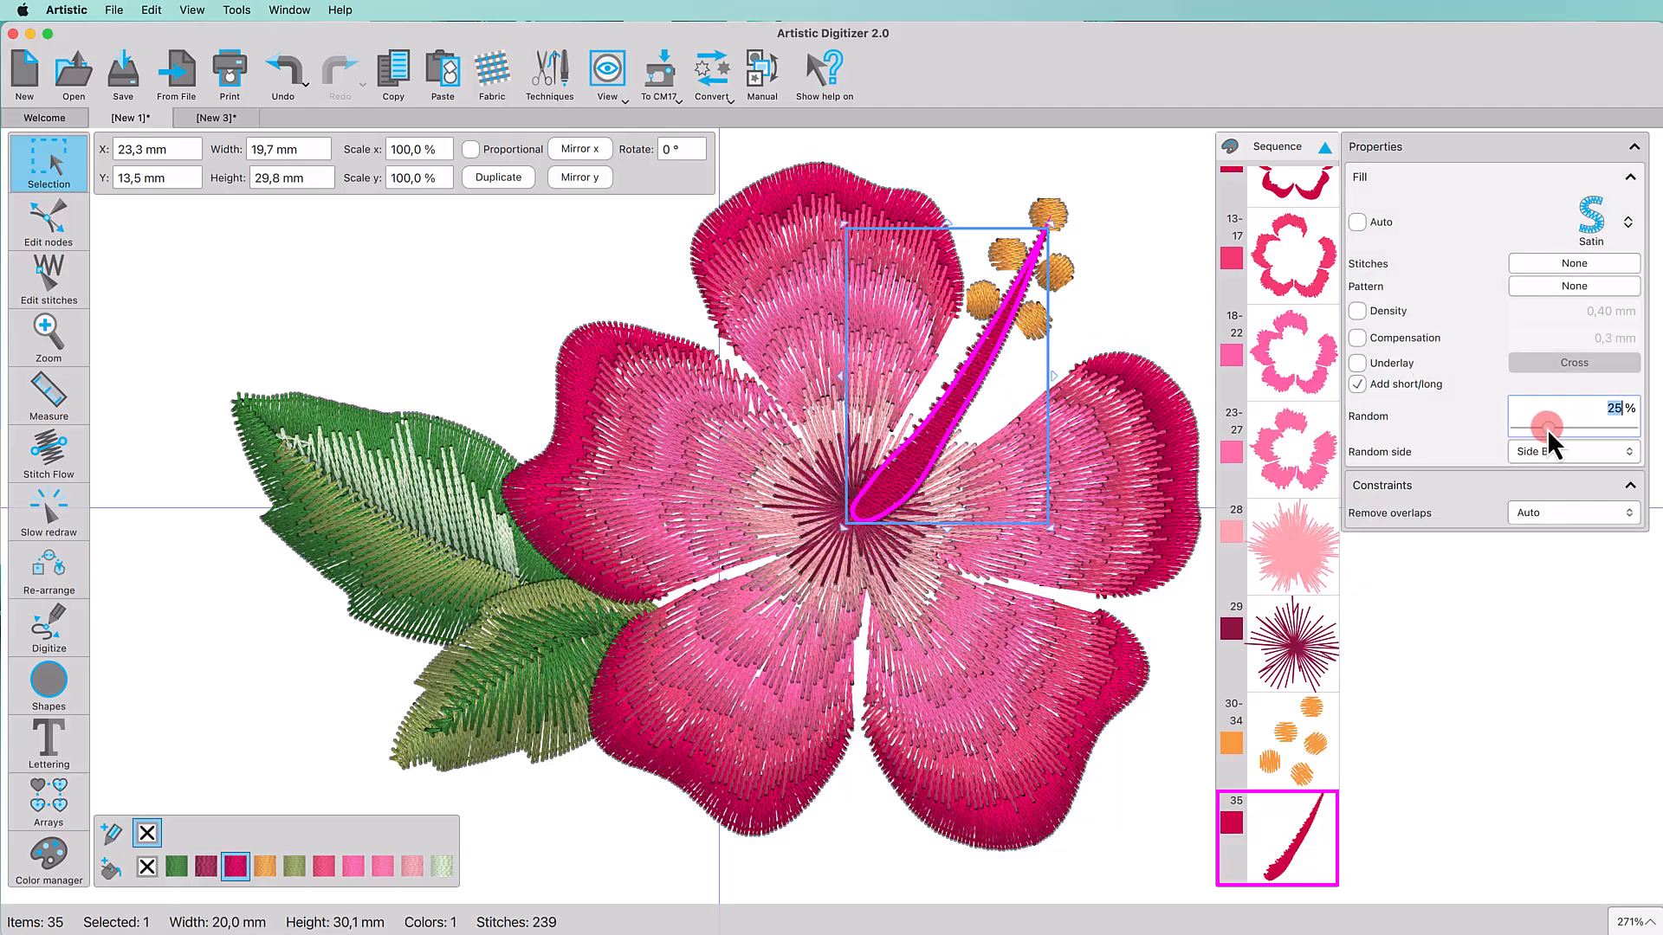
pyautogui.moveTo(1547, 429); pyautogui.dragTo(1157, 438)
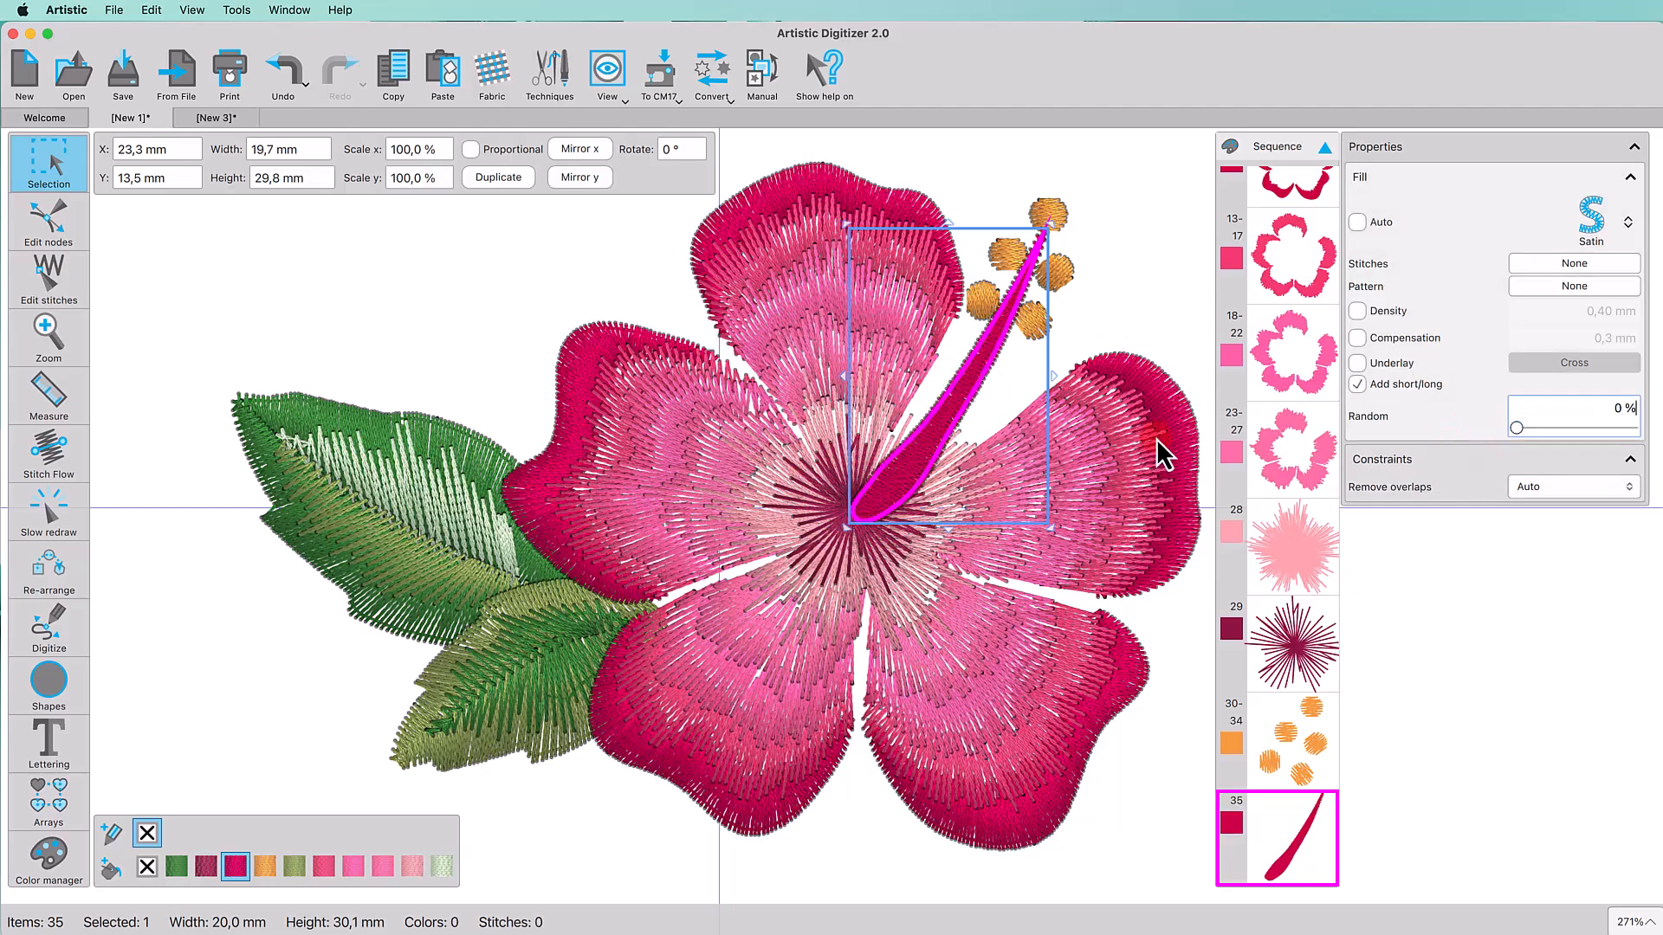
pyautogui.click(1172, 305)
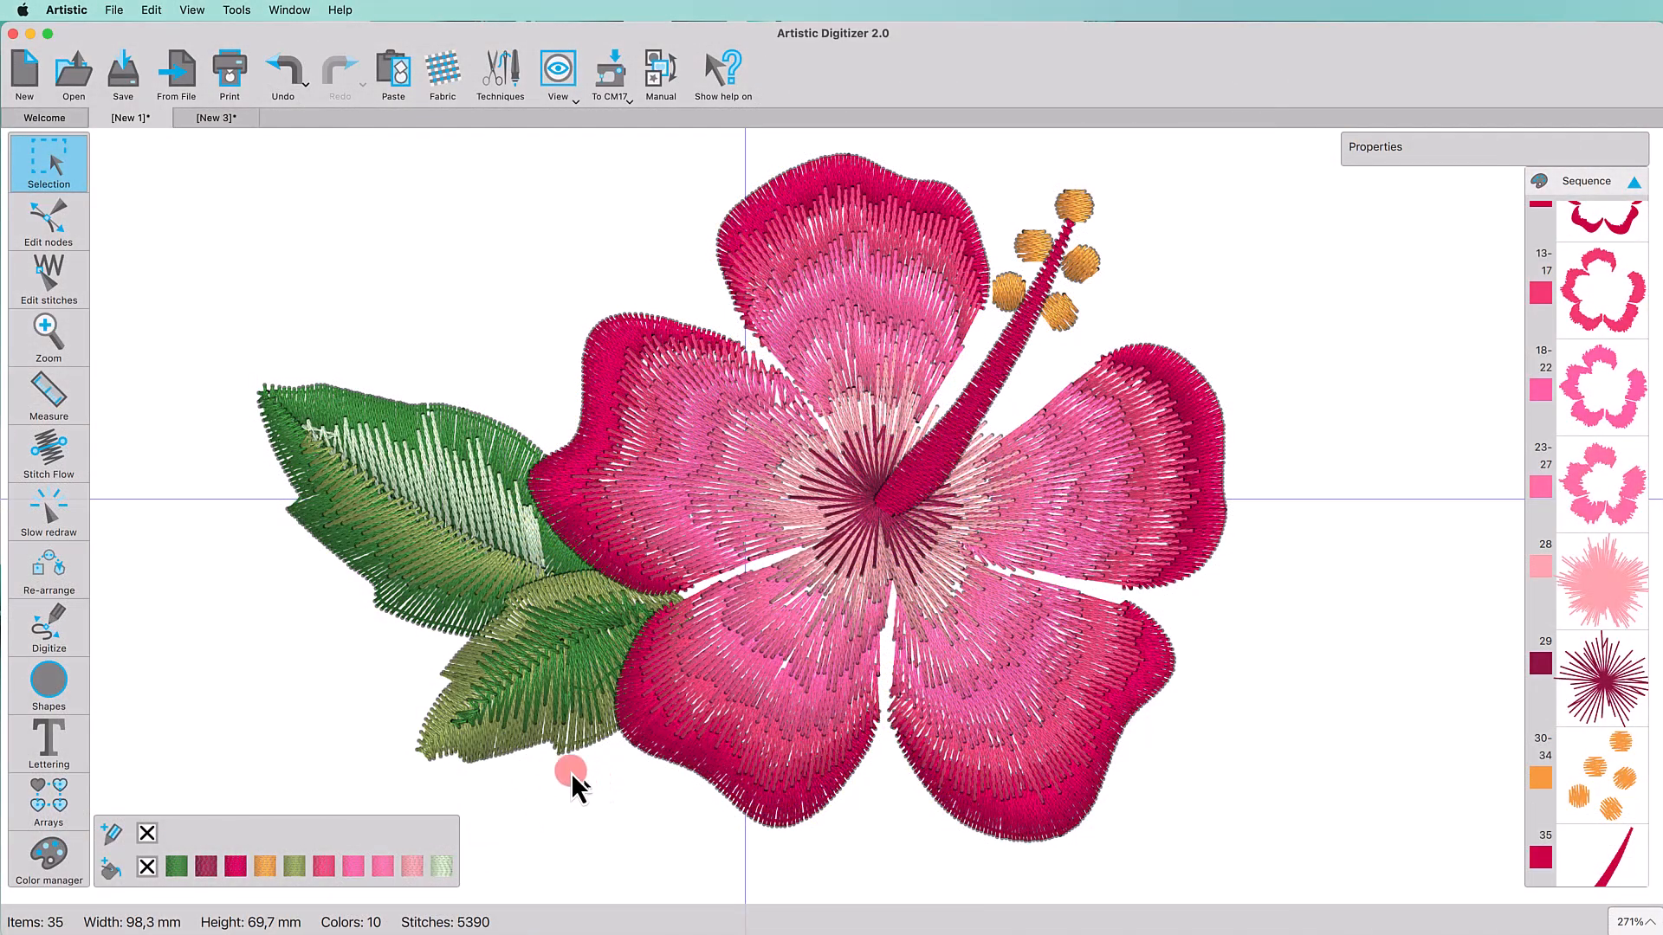
# Step: Create a running Autoborder 3 mm outside the two dark green halves and the olive leaf shape, with holes removed
pyautogui.click(402, 425)
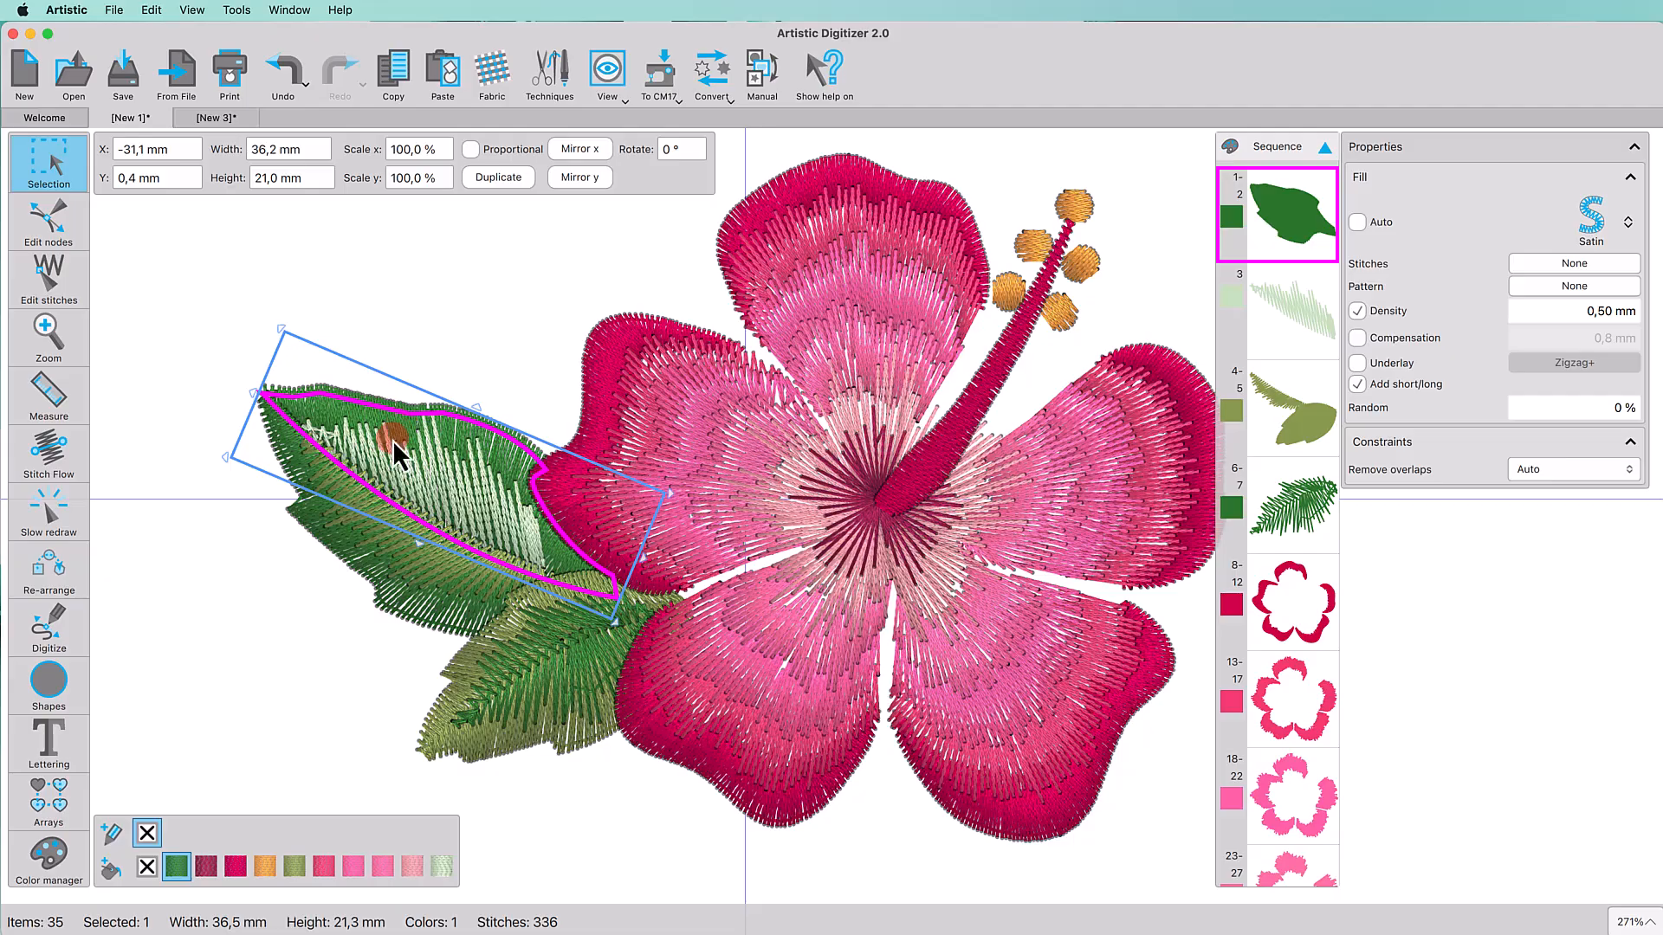
pyautogui.keyDown('shift'); pyautogui.click(391, 587); pyautogui.keyUp('shift')
pyautogui.keyDown('shift'); pyautogui.click(443, 742); pyautogui.keyUp('shift')
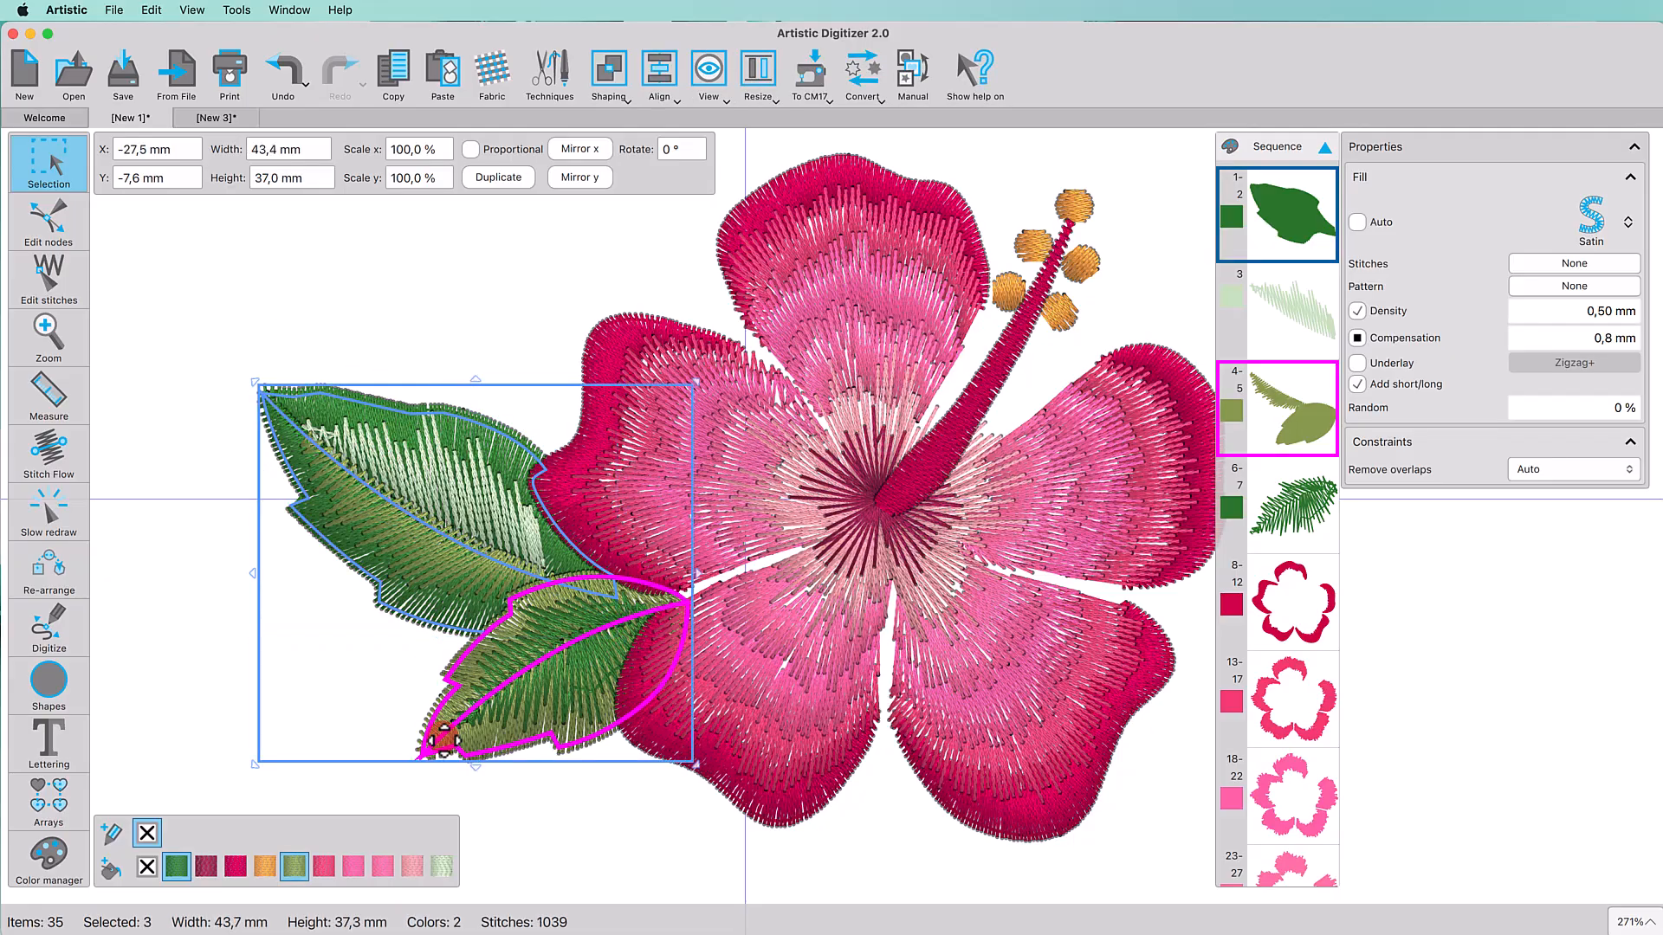
pyautogui.rightClick(465, 498)
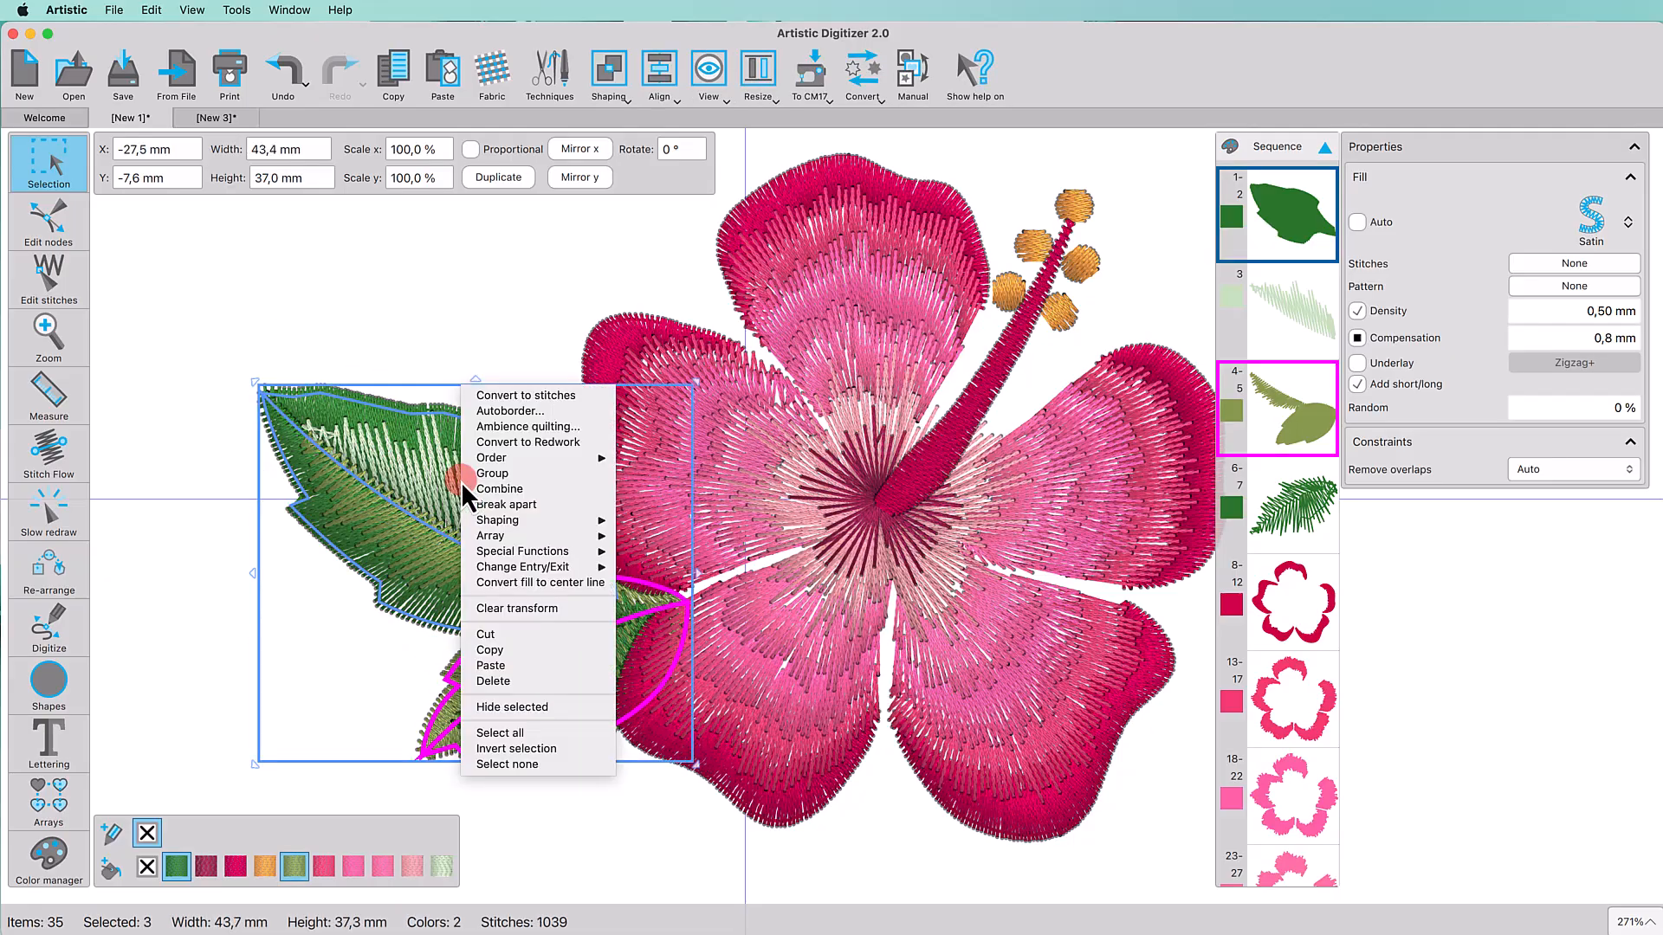
pyautogui.click(500, 419)
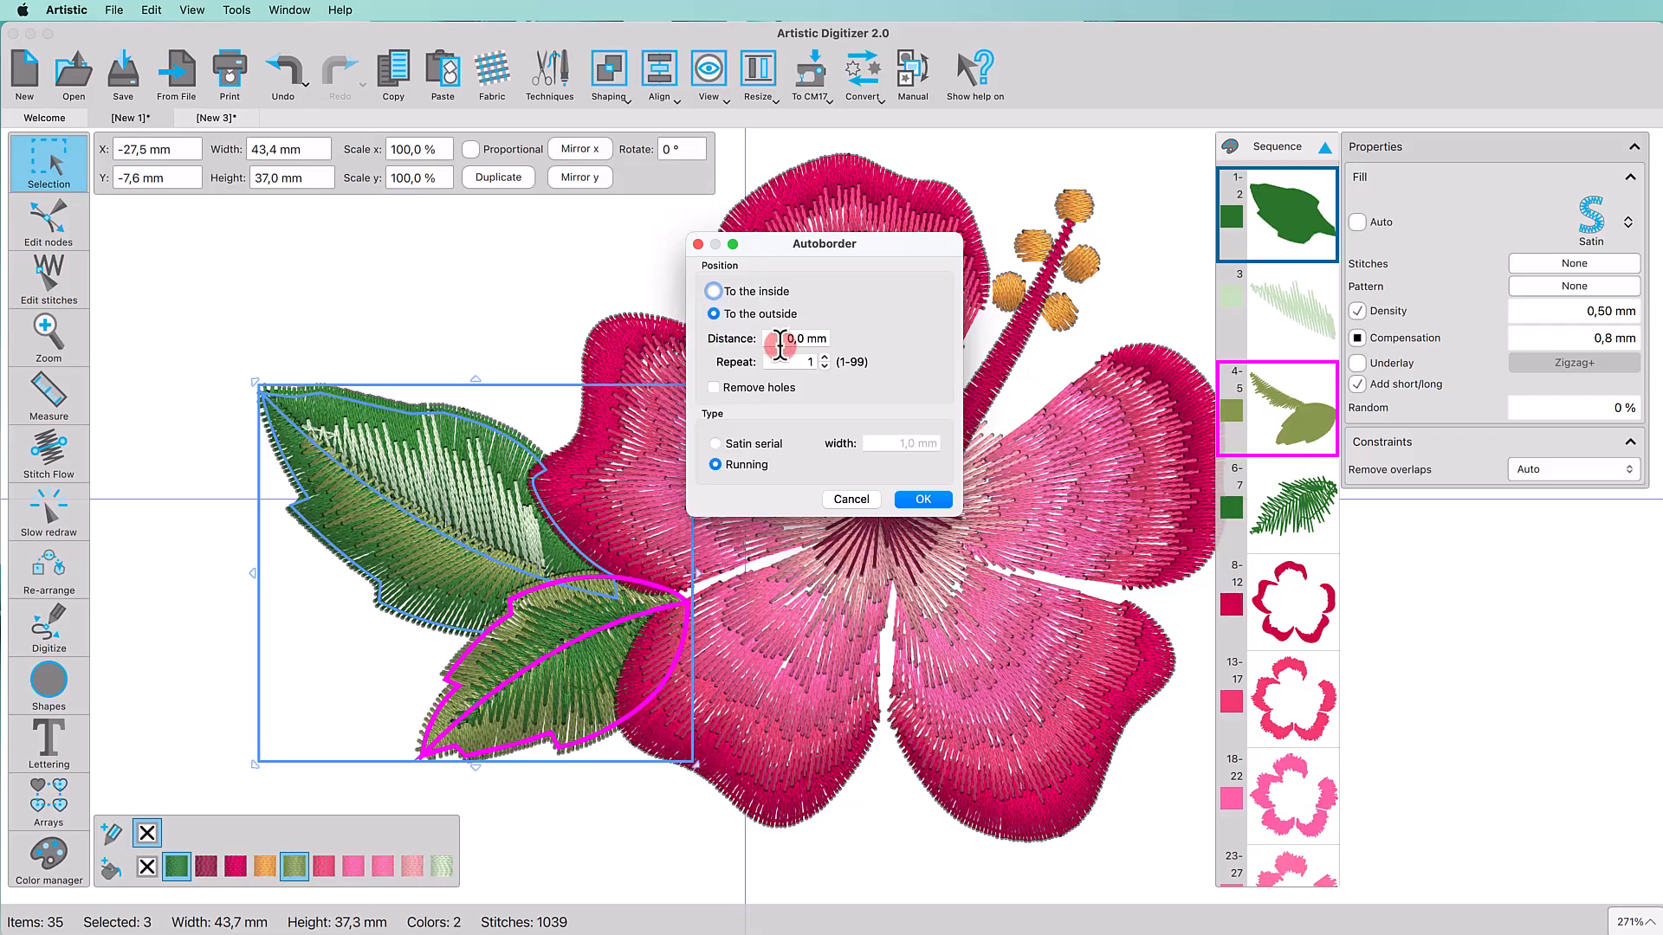
pyautogui.click(784, 338)
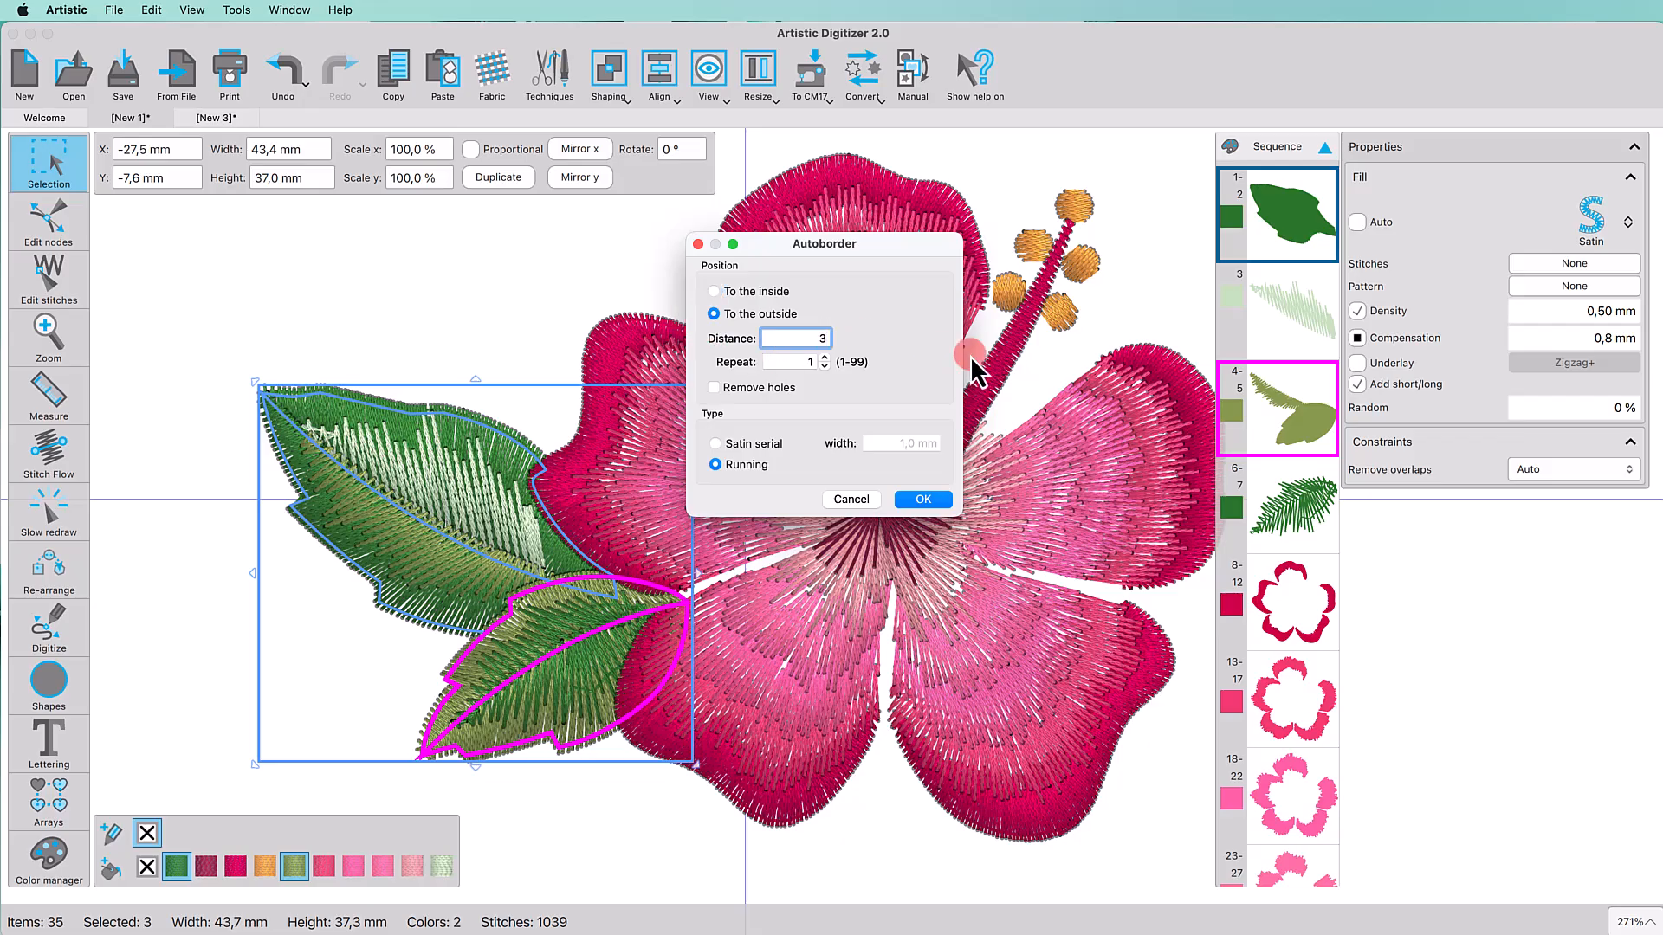
pyautogui.write('3')
pyautogui.click(714, 387)
pyautogui.click(908, 500)
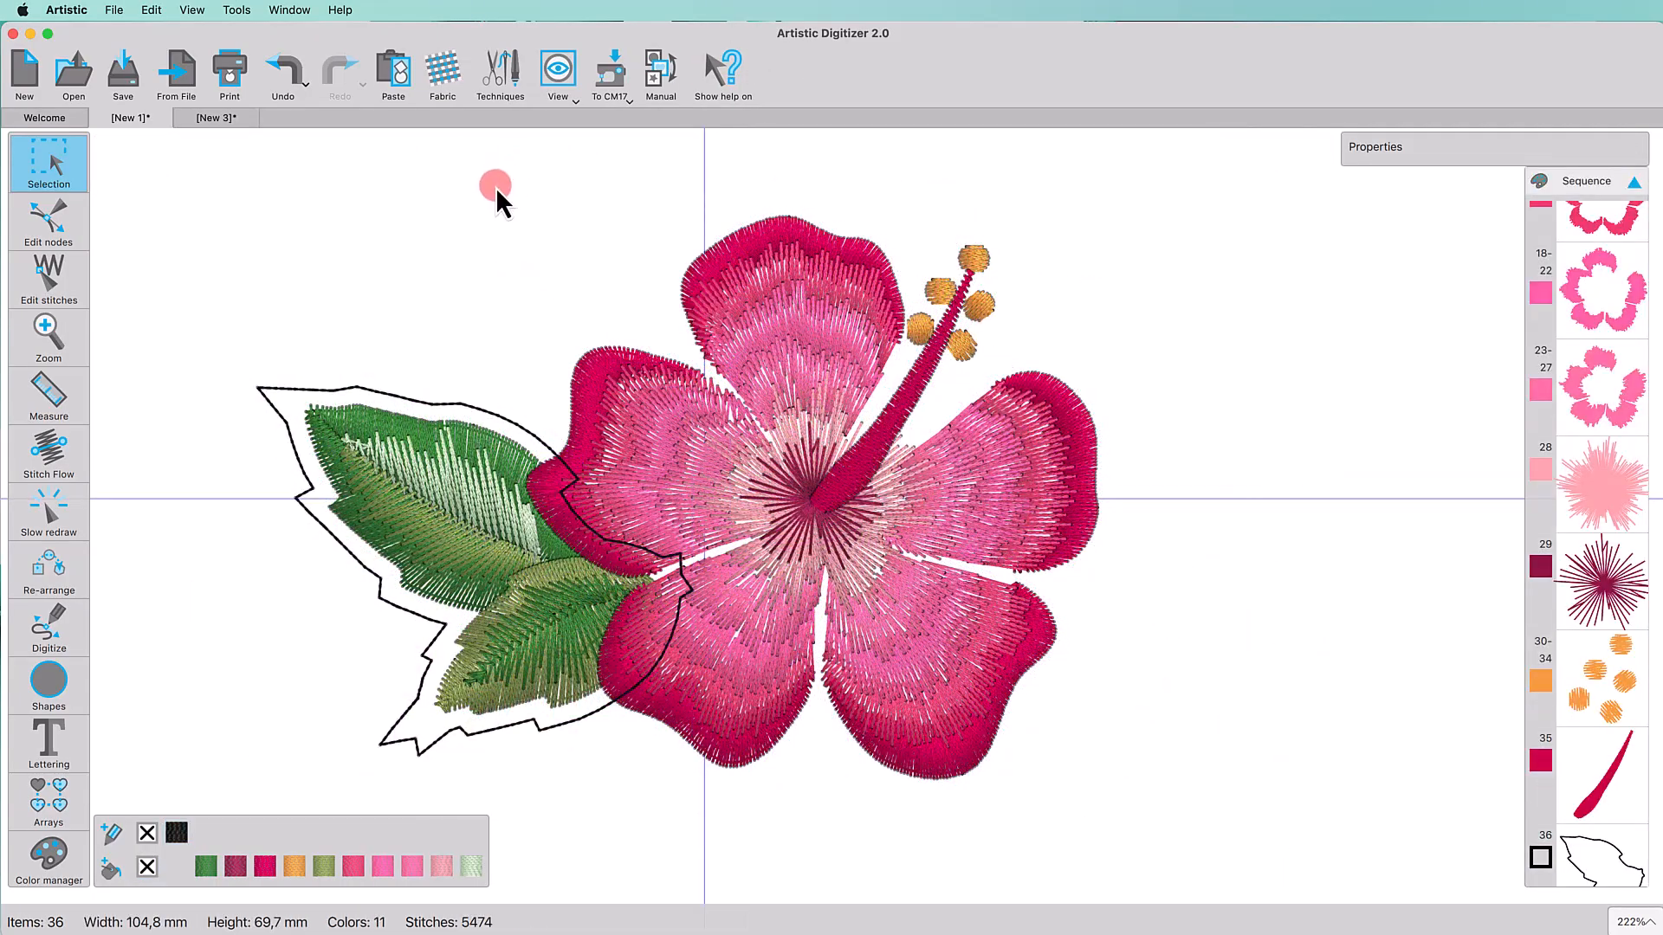
# Step: Create a running Autoborder 3.0 mm outside all the flower petals, stamen and anthers, with holes removed
pyautogui.moveTo(498, 193); pyautogui.dragTo(1147, 804)
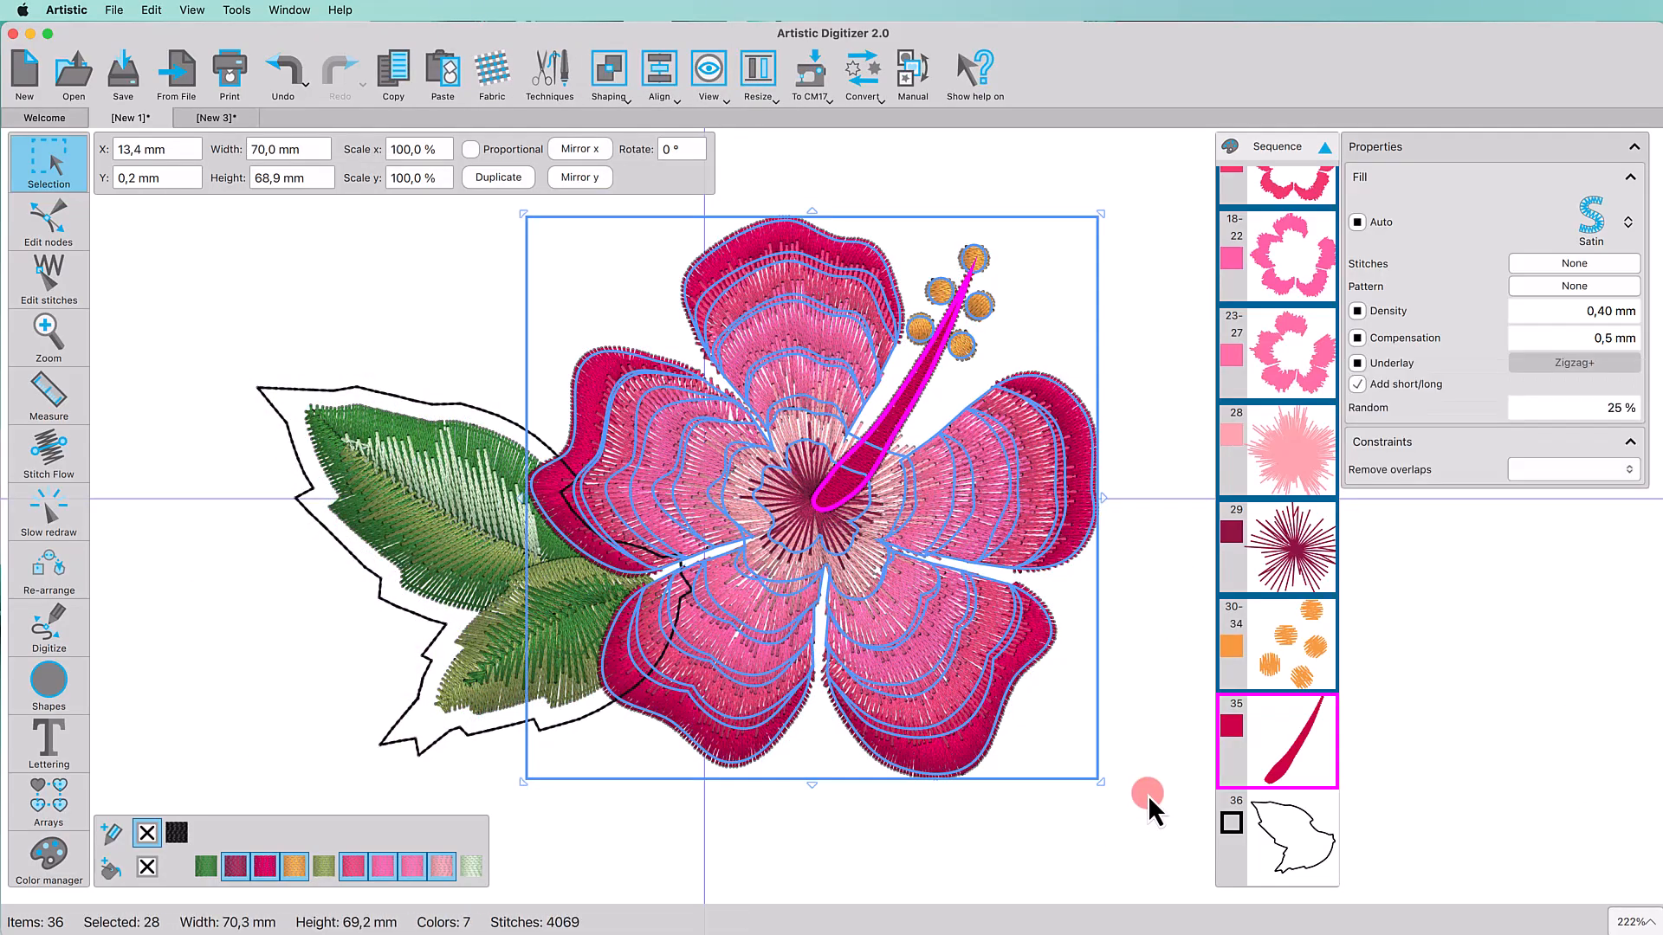
pyautogui.rightClick(778, 368)
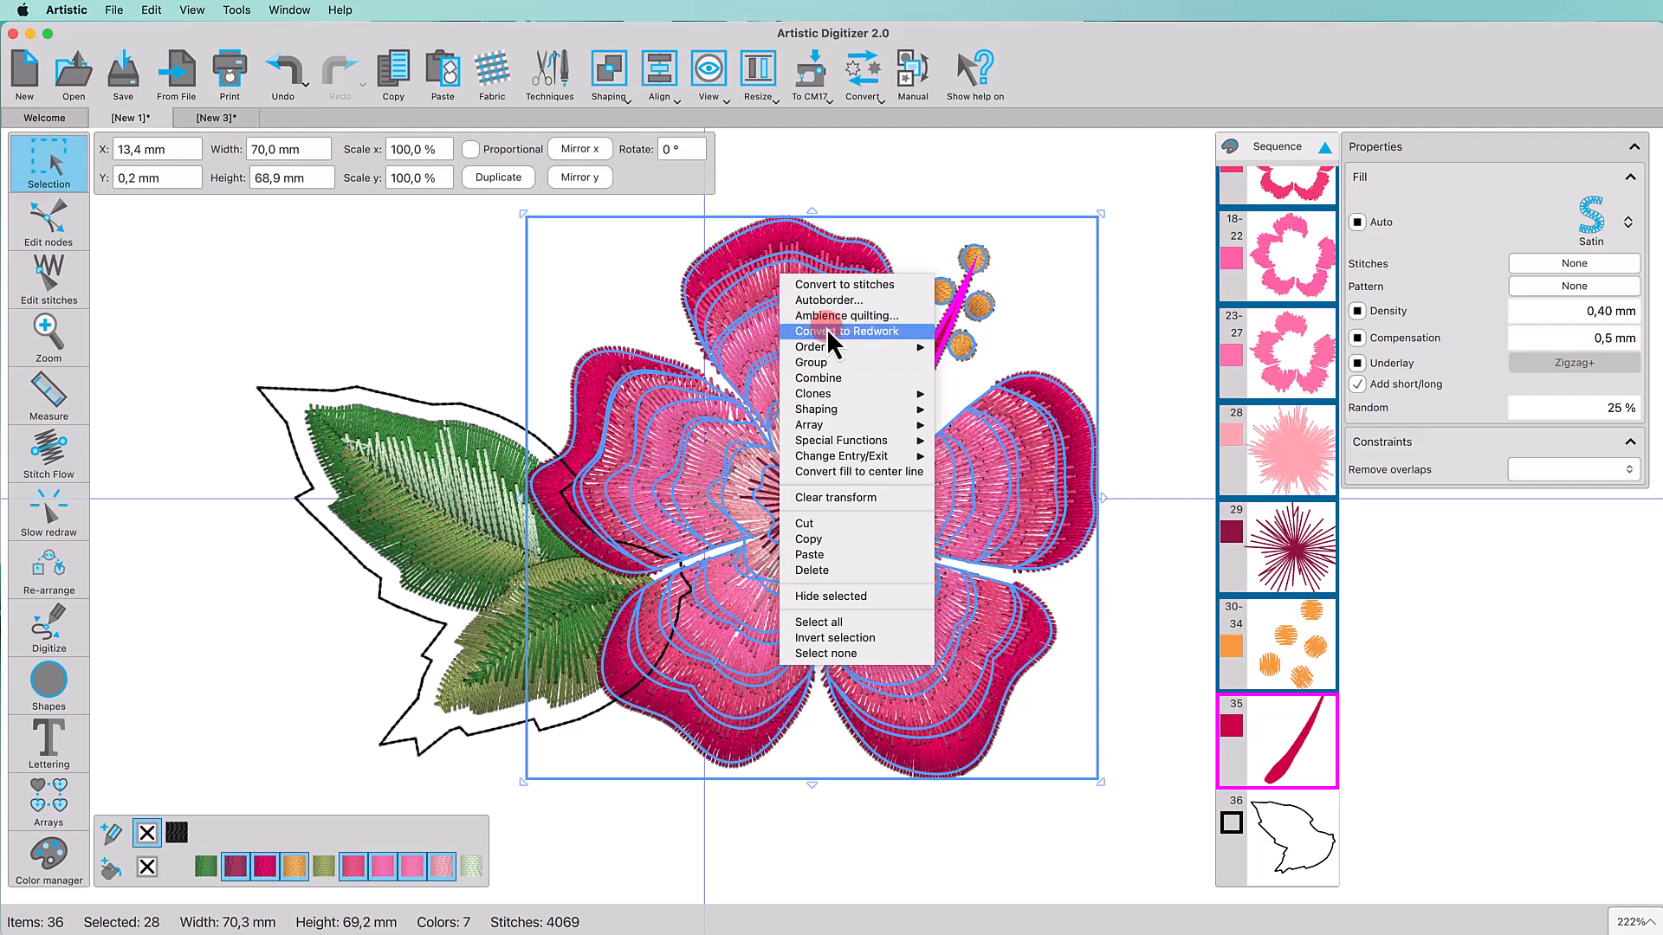
pyautogui.click(827, 301)
pyautogui.click(923, 500)
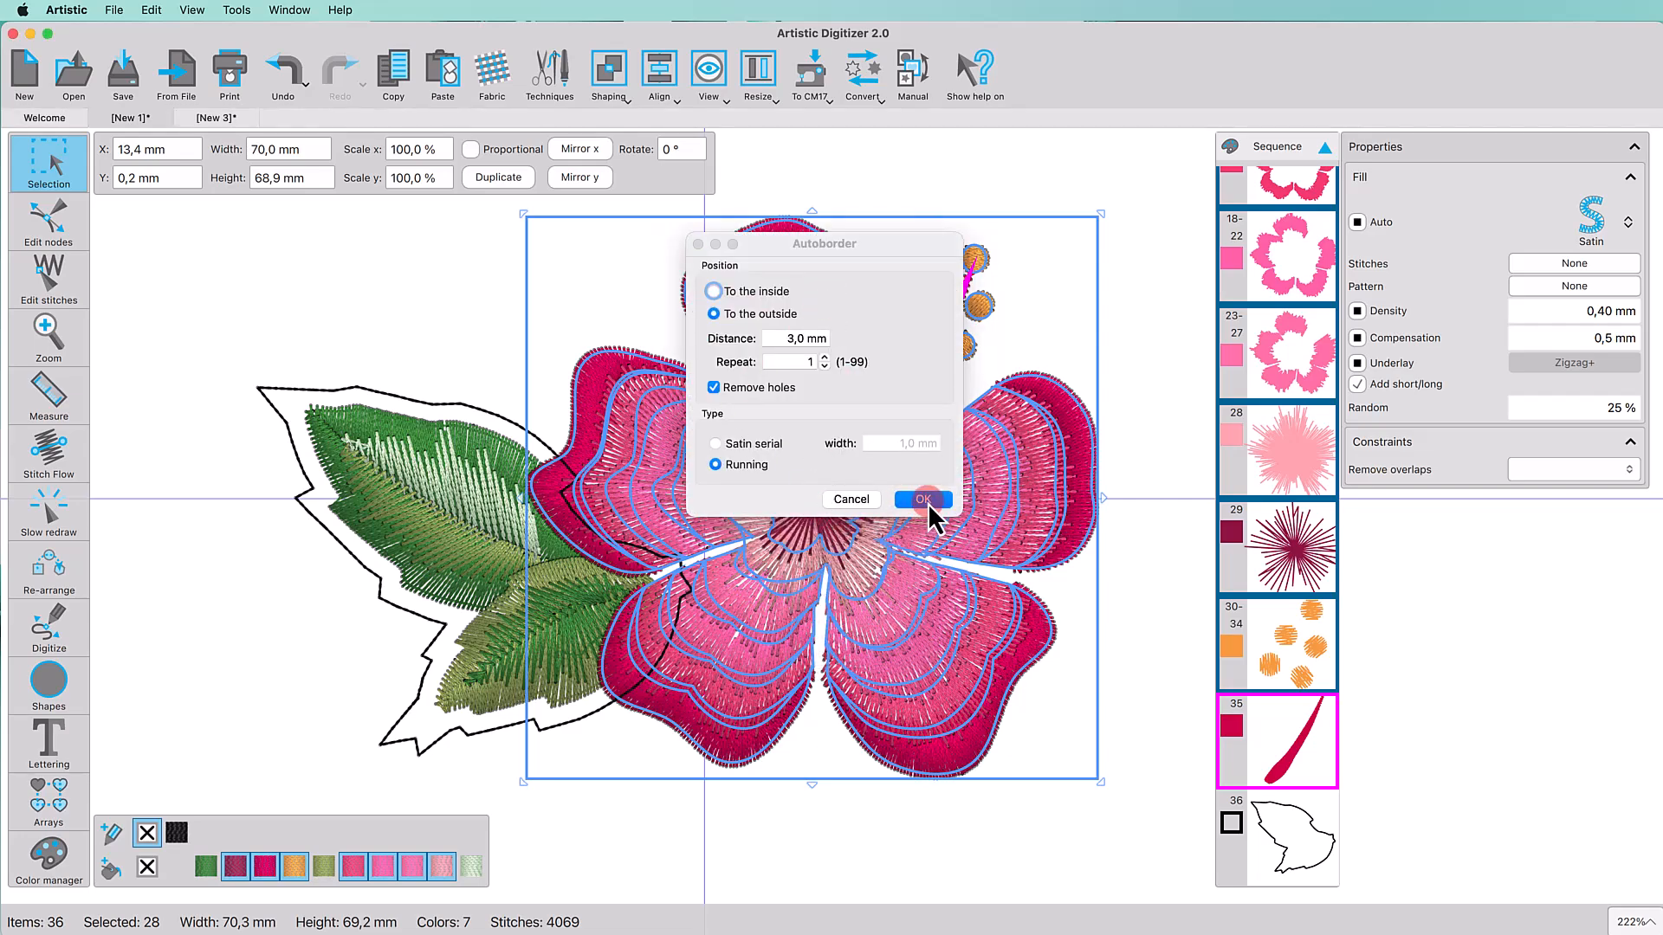
# Step: Merge the leaf border and the flower border into one continuous outline with a Shaping operation
pyautogui.keyDown('shift'); pyautogui.click(418, 403); pyautogui.keyUp('shift')
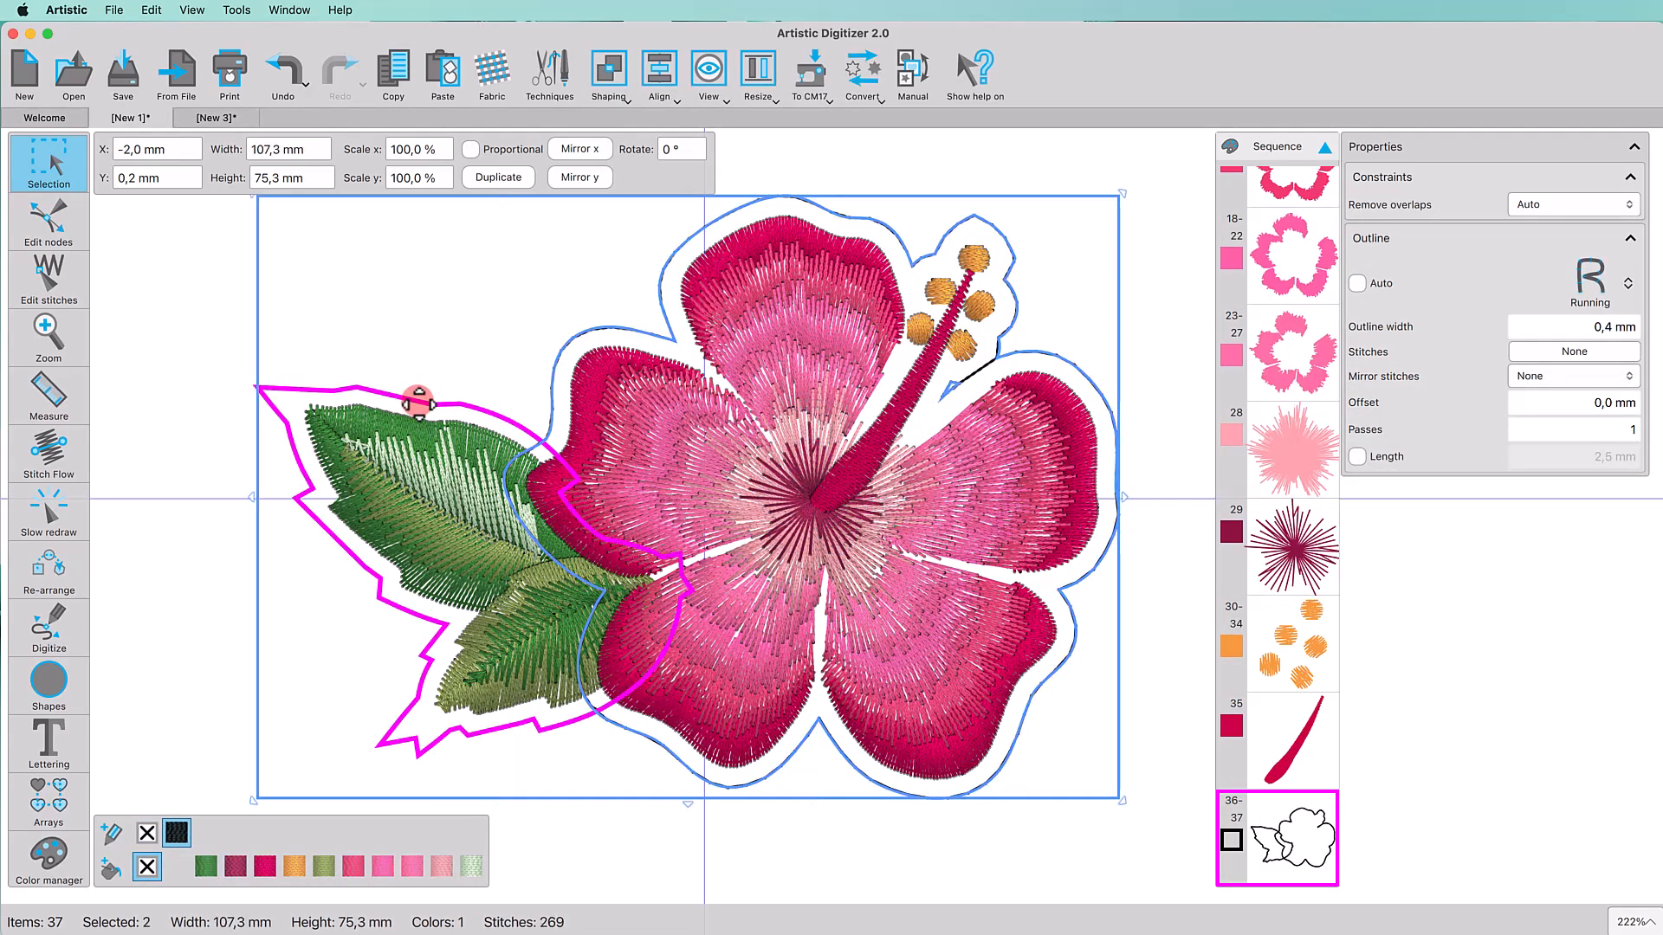
pyautogui.click(609, 78)
pyautogui.click(622, 37)
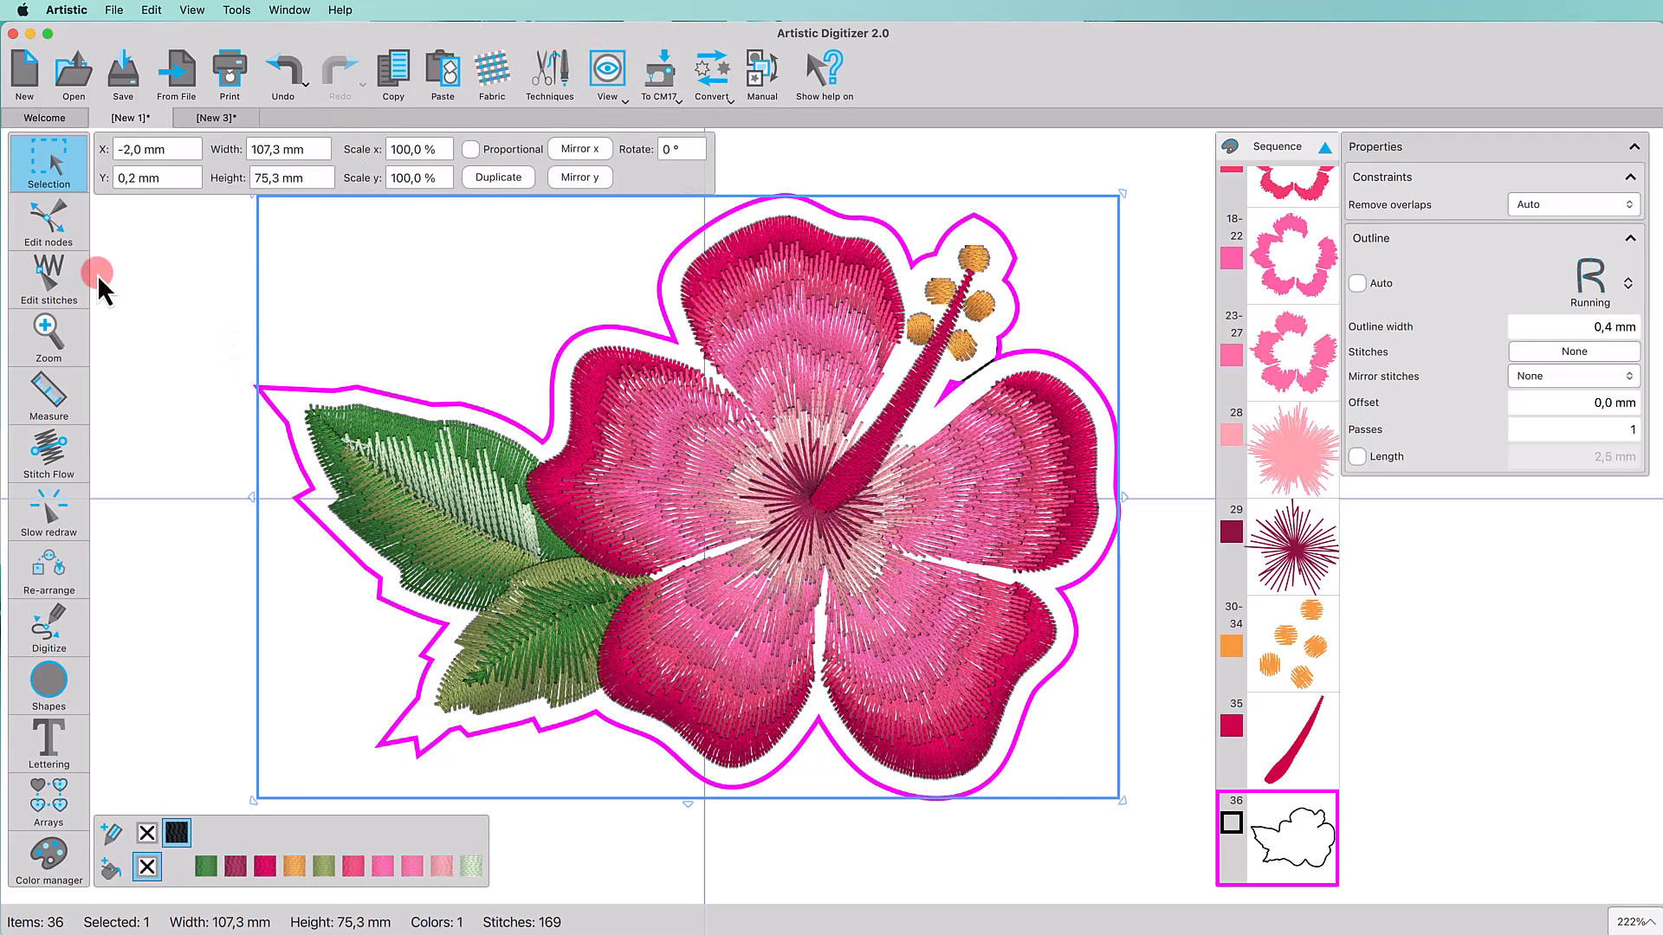
# Step: Delete the outline nodes in the notch beside the stamen and the surplus nodes at the lower leaf's tip
pyautogui.click(49, 218)
pyautogui.moveTo(938, 378); pyautogui.dragTo(979, 414)
pyautogui.press('Delete')
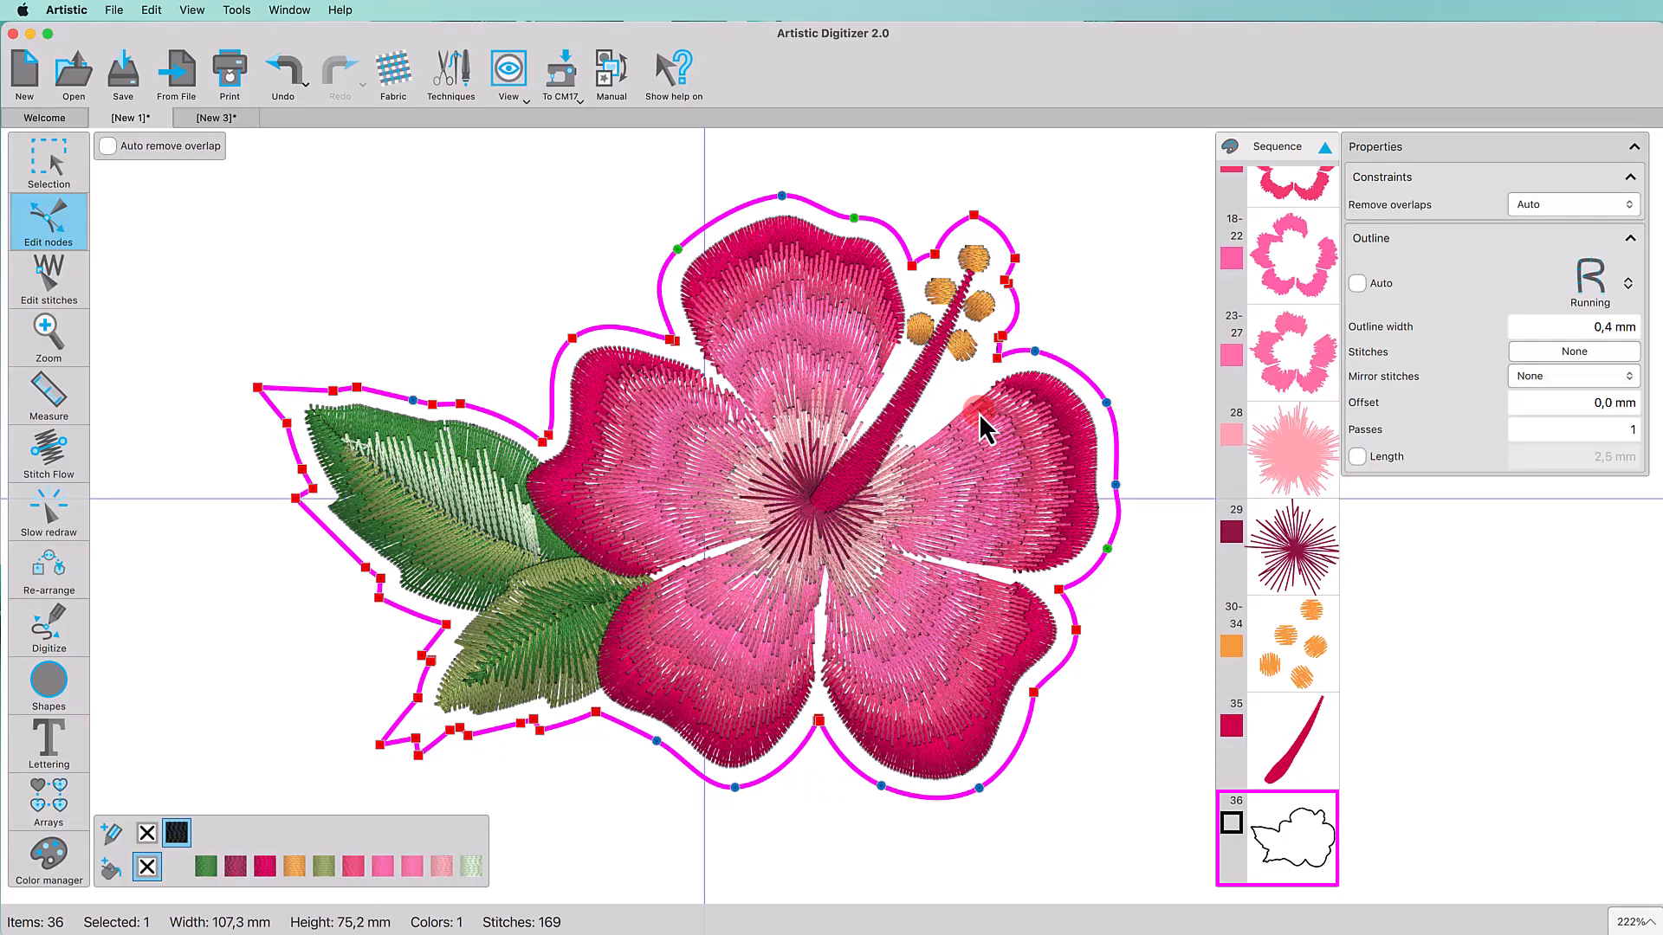
pyautogui.doubleClick(416, 741)
pyautogui.doubleClick(379, 745)
pyautogui.doubleClick(415, 718)
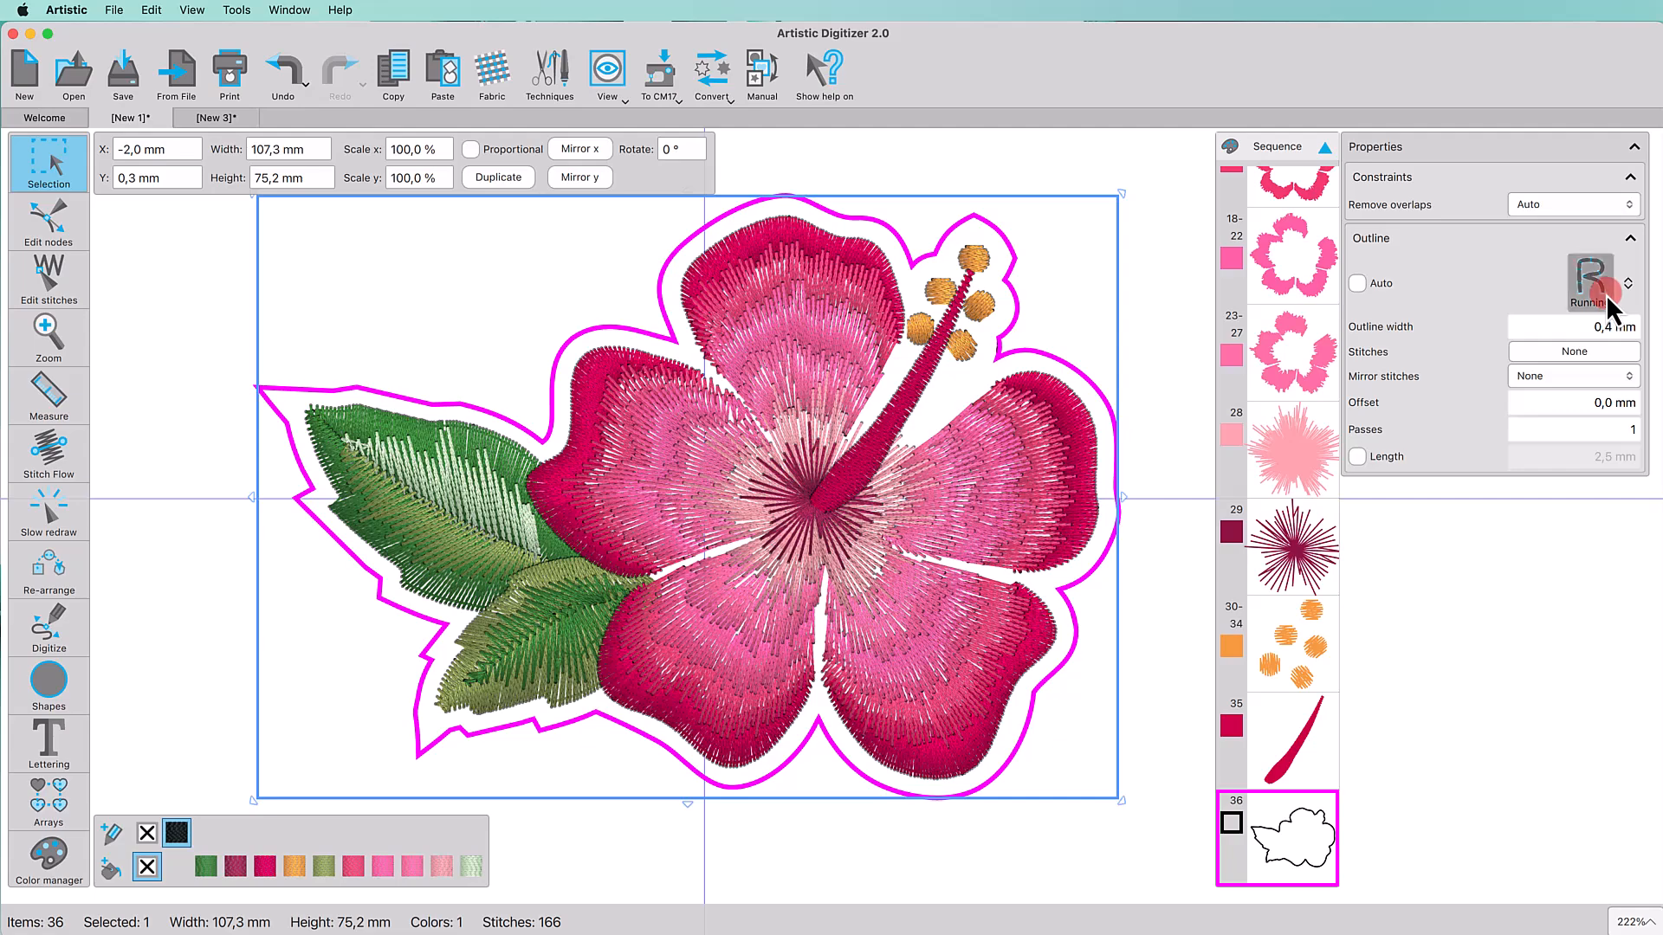
# Step: Change the merged outline from Running to Cutwork and enable Running before with a 1.0 mm offset
pyautogui.click(1606, 295)
pyautogui.click(1531, 346)
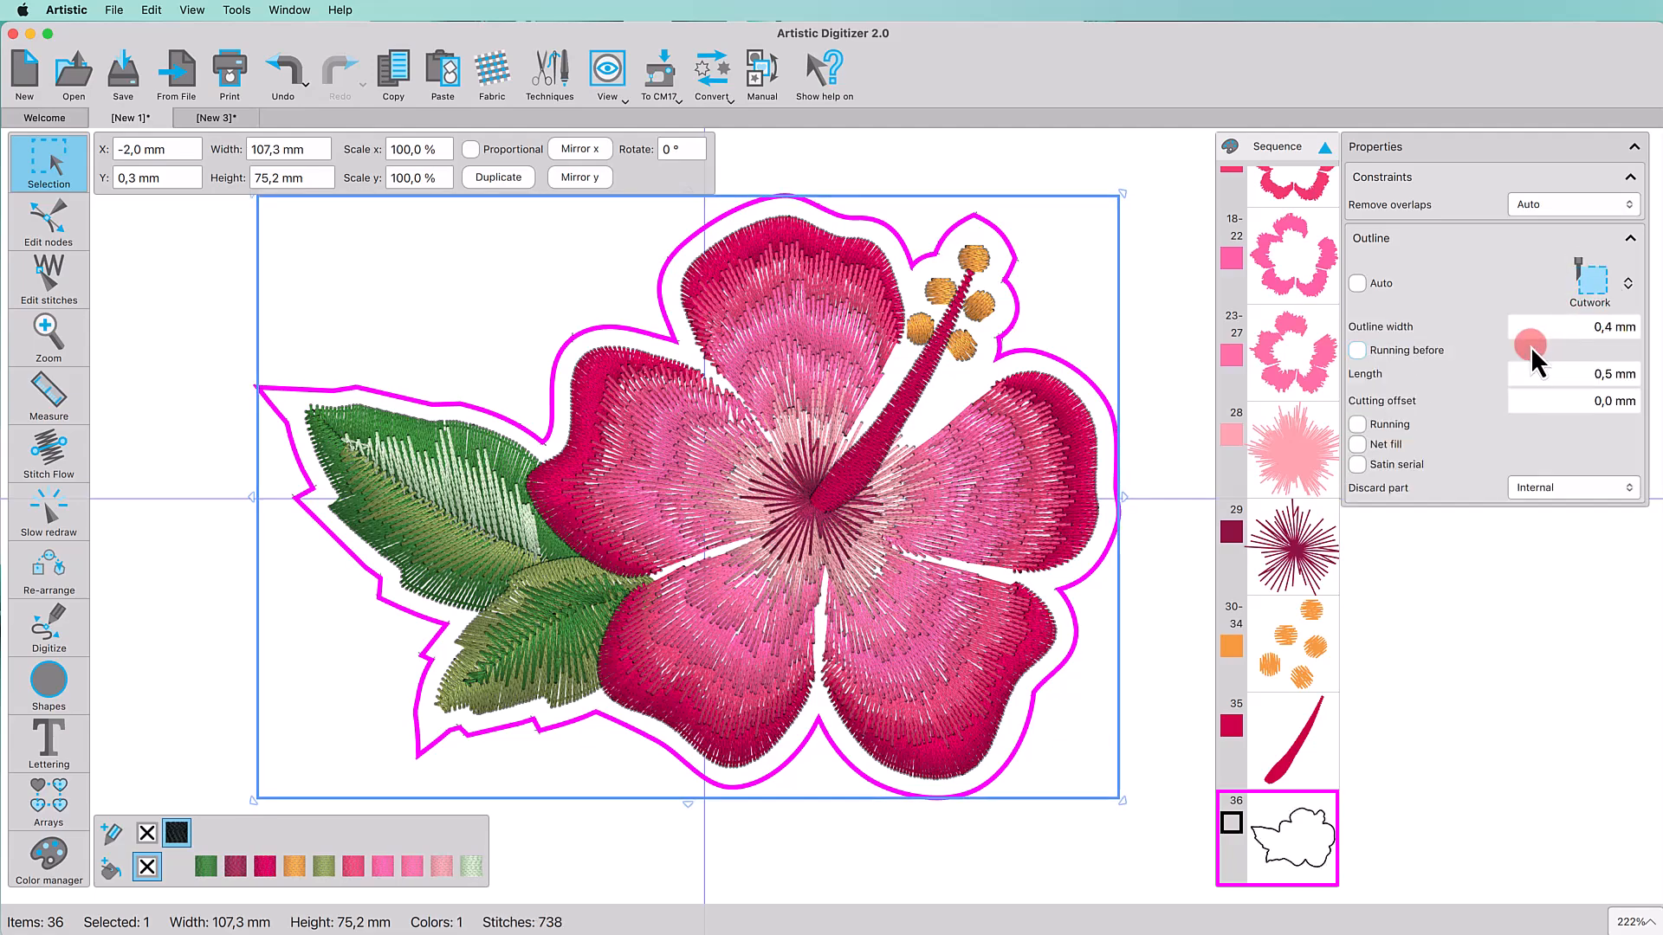
pyautogui.click(1365, 350)
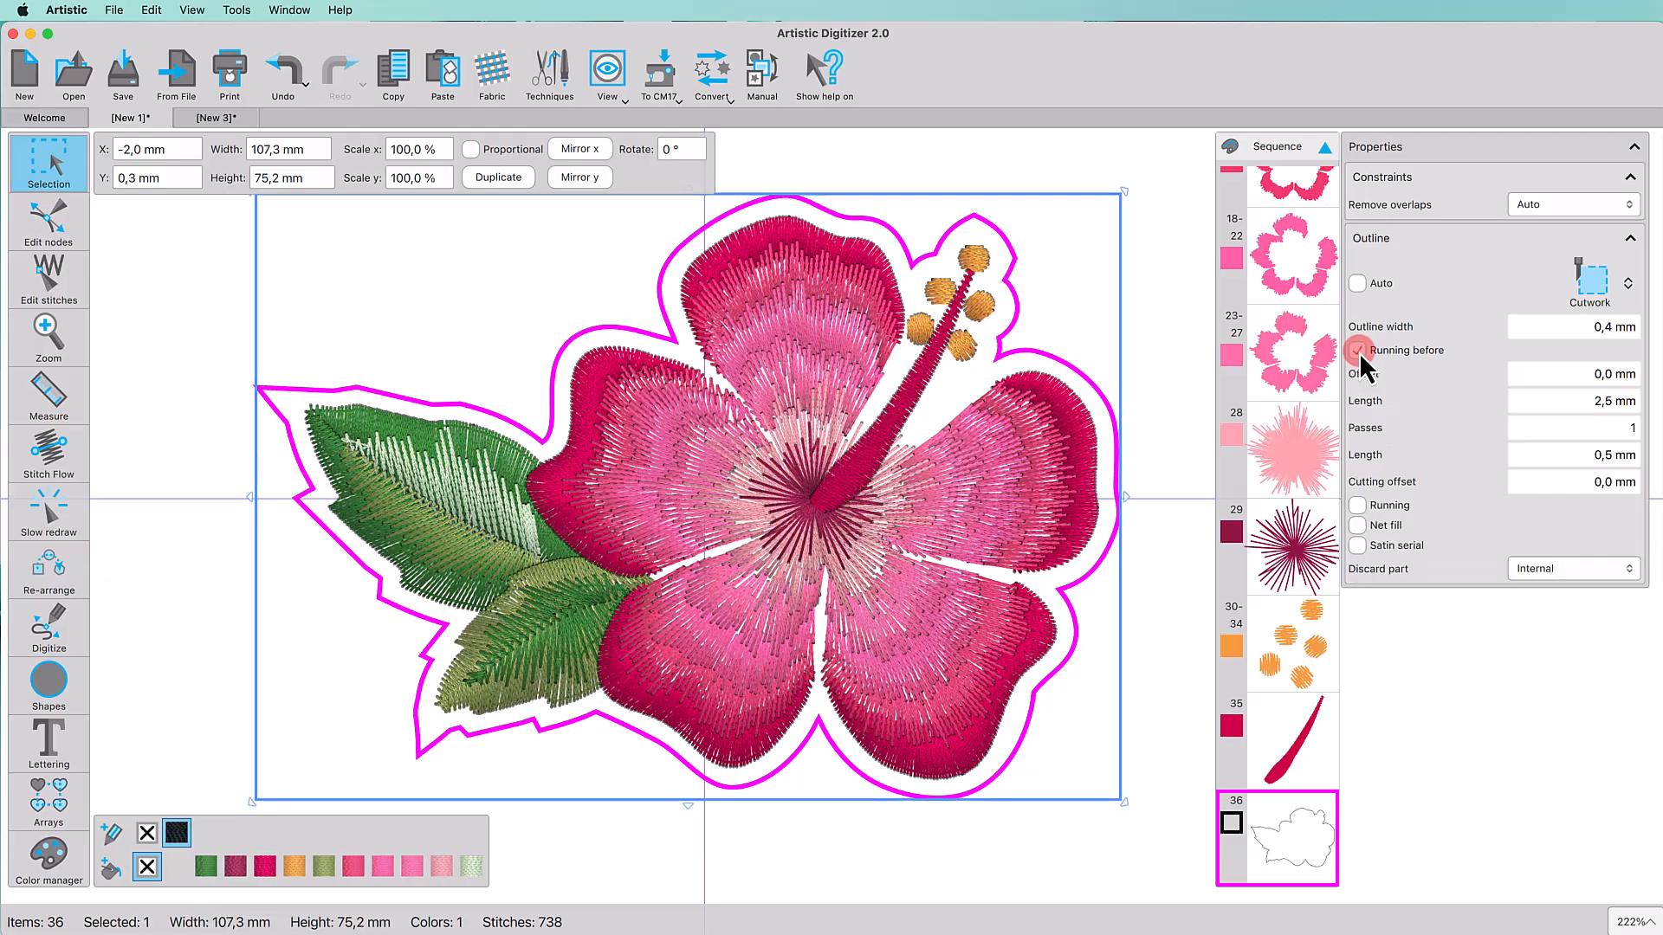
pyautogui.click(1543, 374)
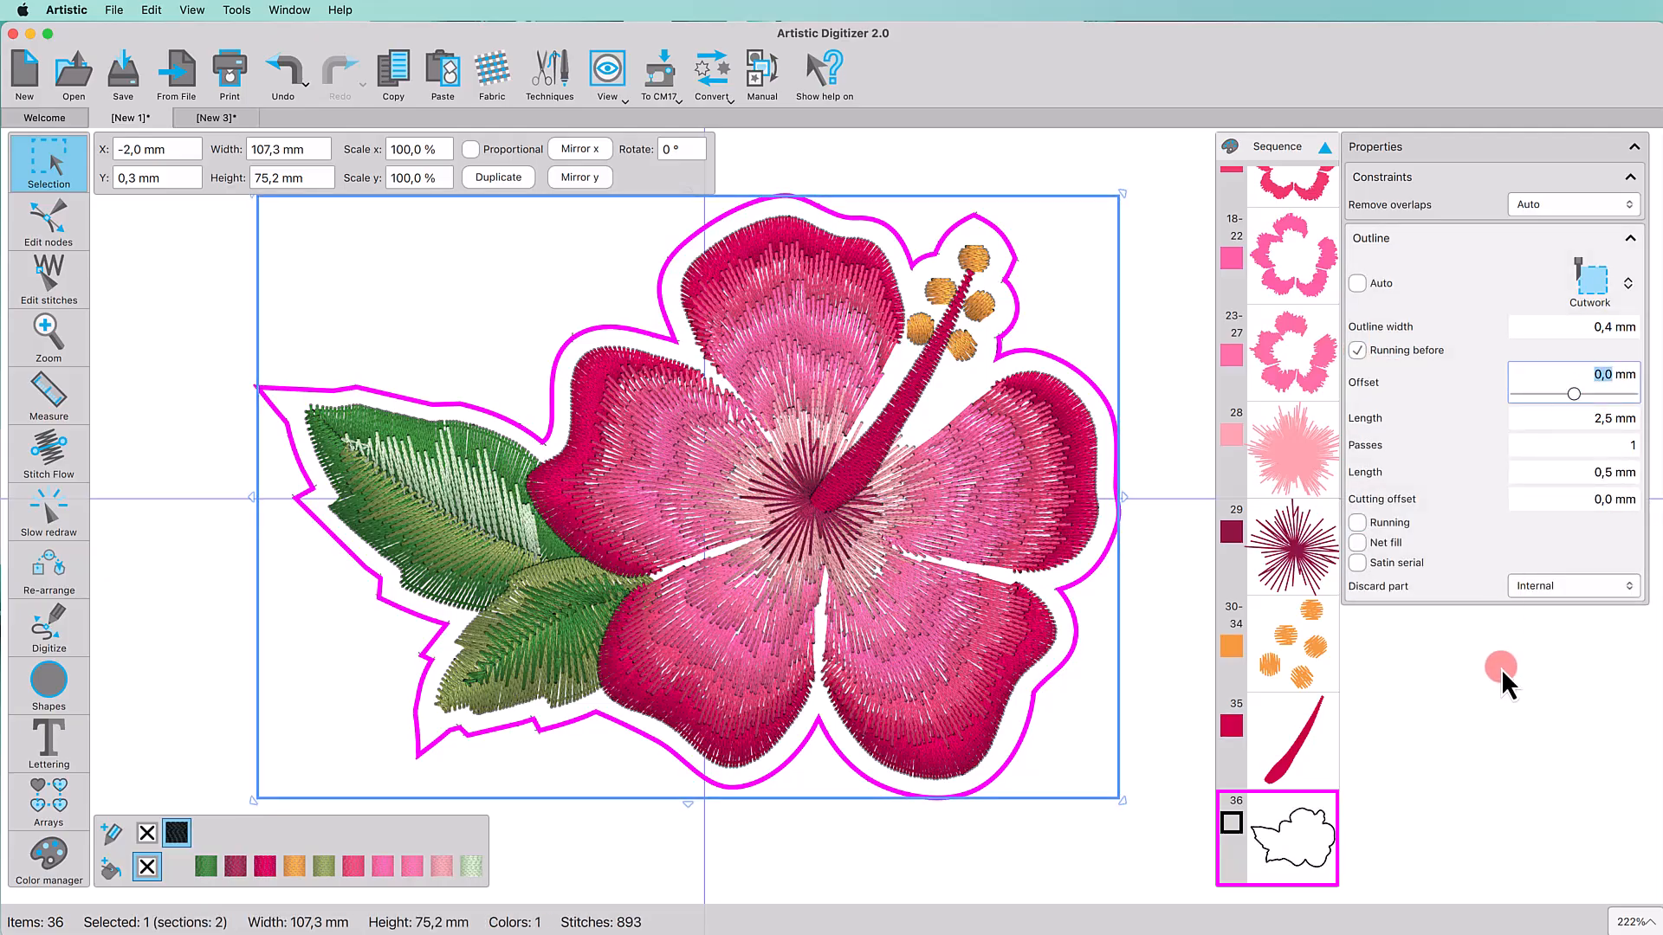
pyautogui.write('1')
pyautogui.press('Return')
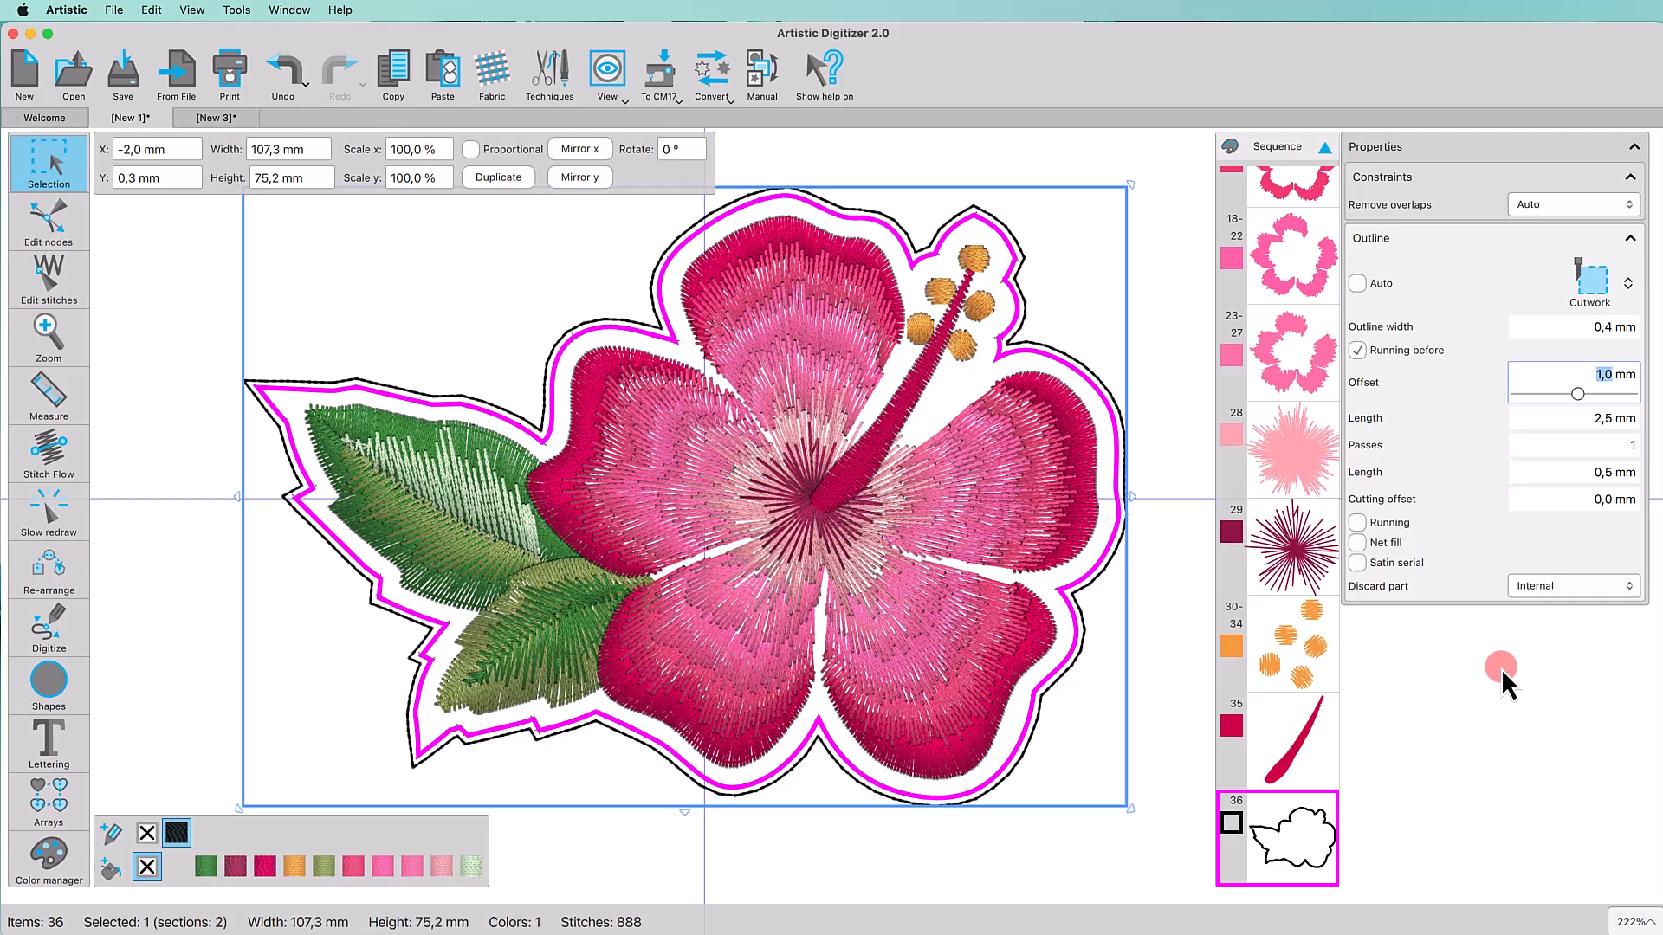
pyautogui.click(1115, 846)
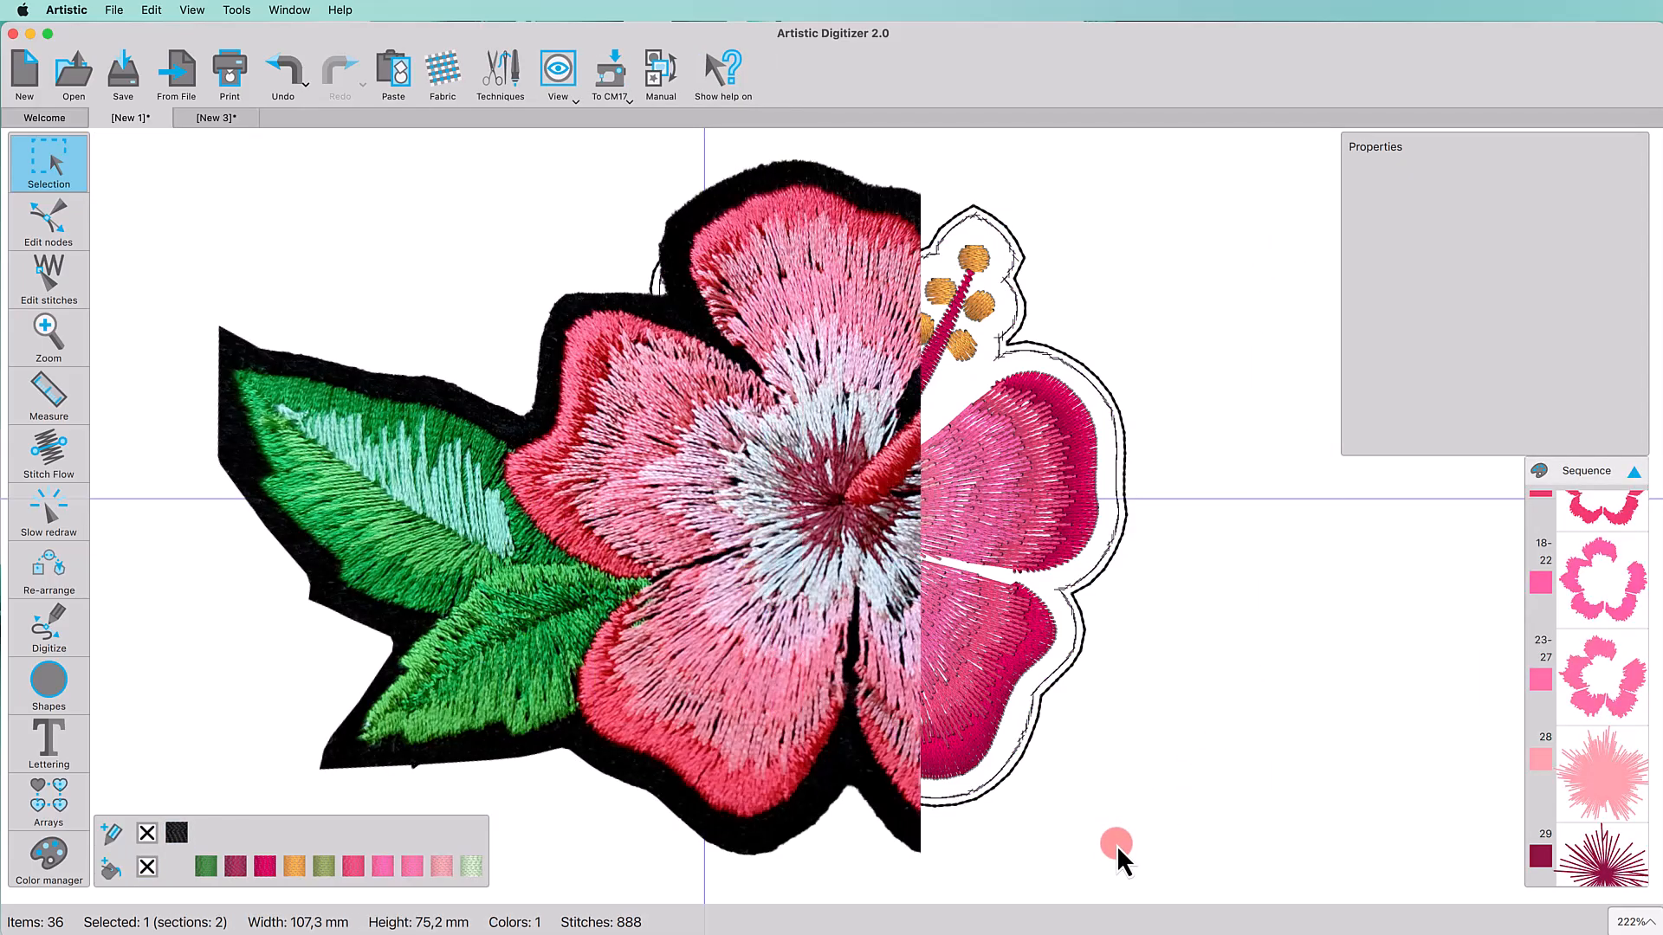